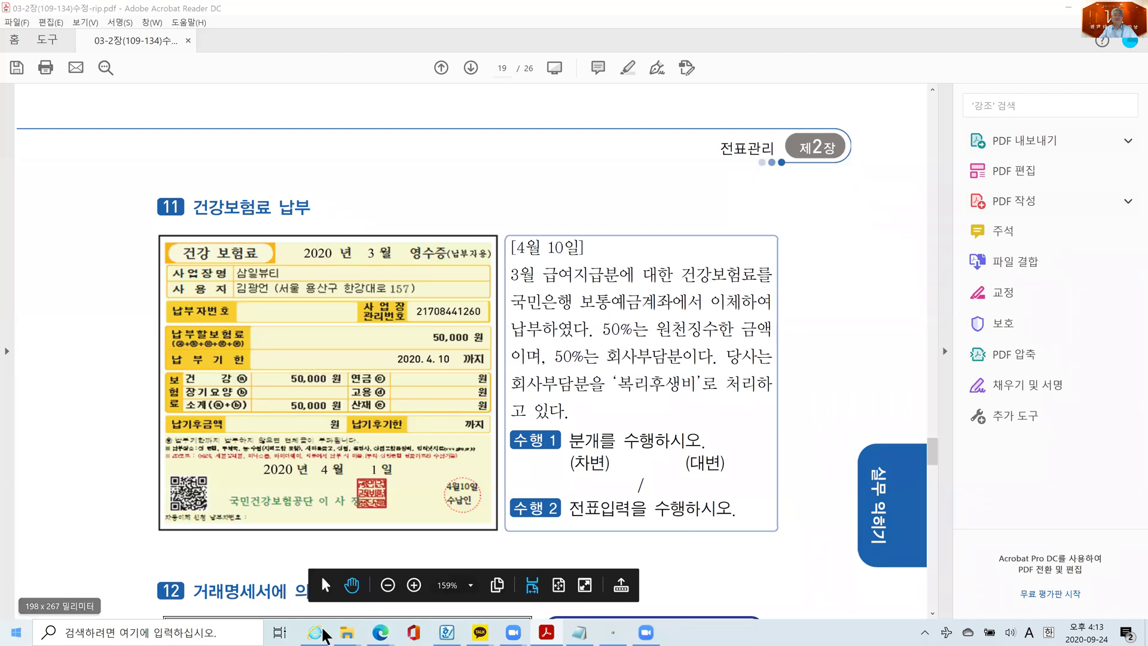
# - Bring the Notepad notes in front of the PDF, moved up-left and widened on both sides
pyautogui.click(579, 632)
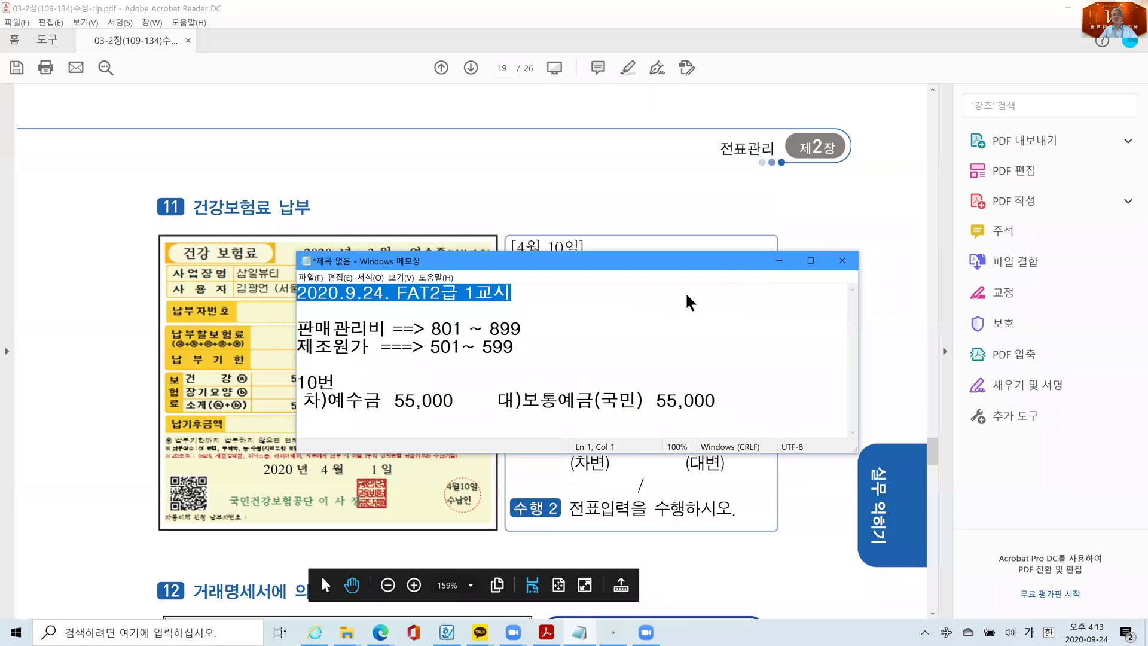
pyautogui.moveTo(735, 263); pyautogui.dragTo(651, 228)
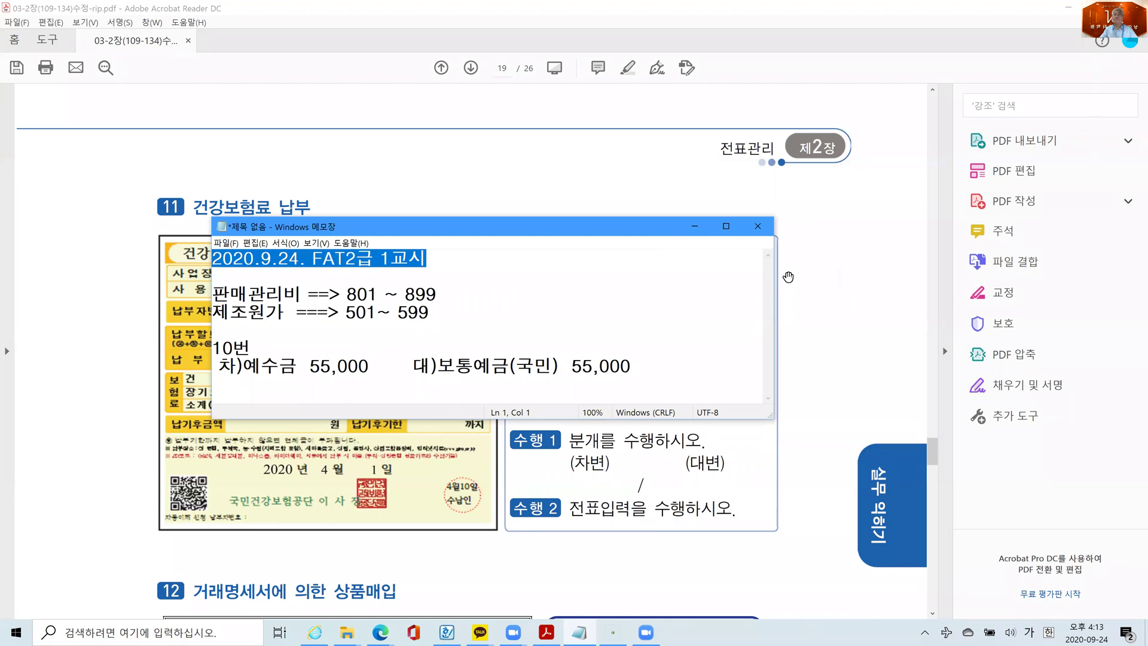
pyautogui.moveTo(776, 279); pyautogui.dragTo(997, 280)
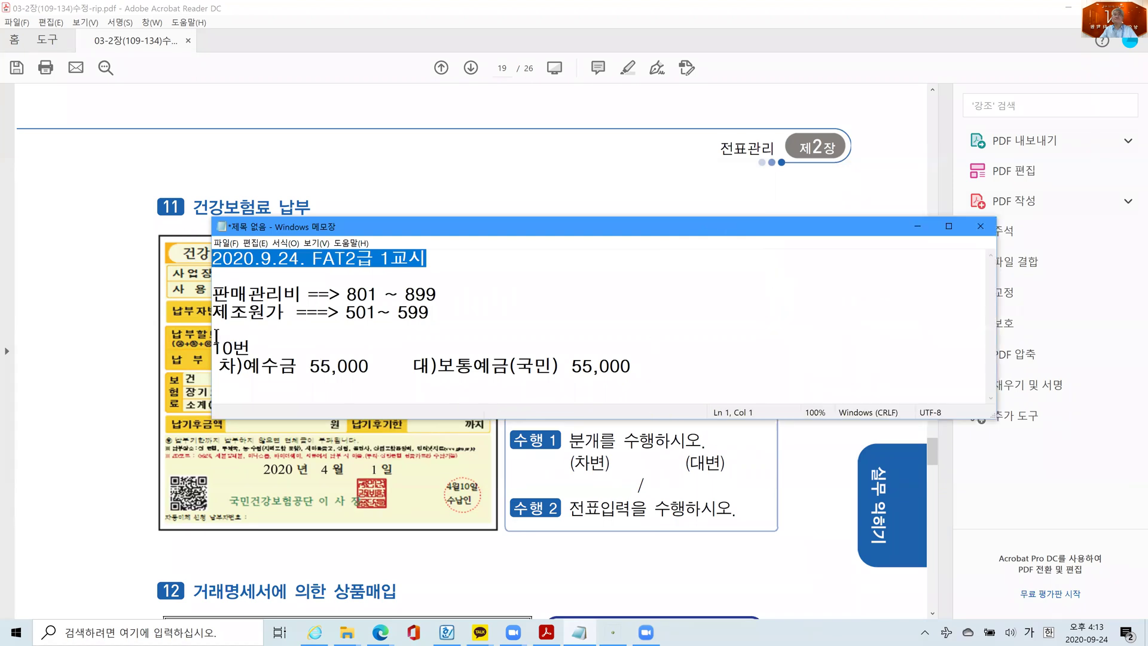
pyautogui.moveTo(180, 336); pyautogui.dragTo(160, 337)
# - Add a blank line below the 10번 entry and reposition the notes window
pyautogui.click(632, 372)
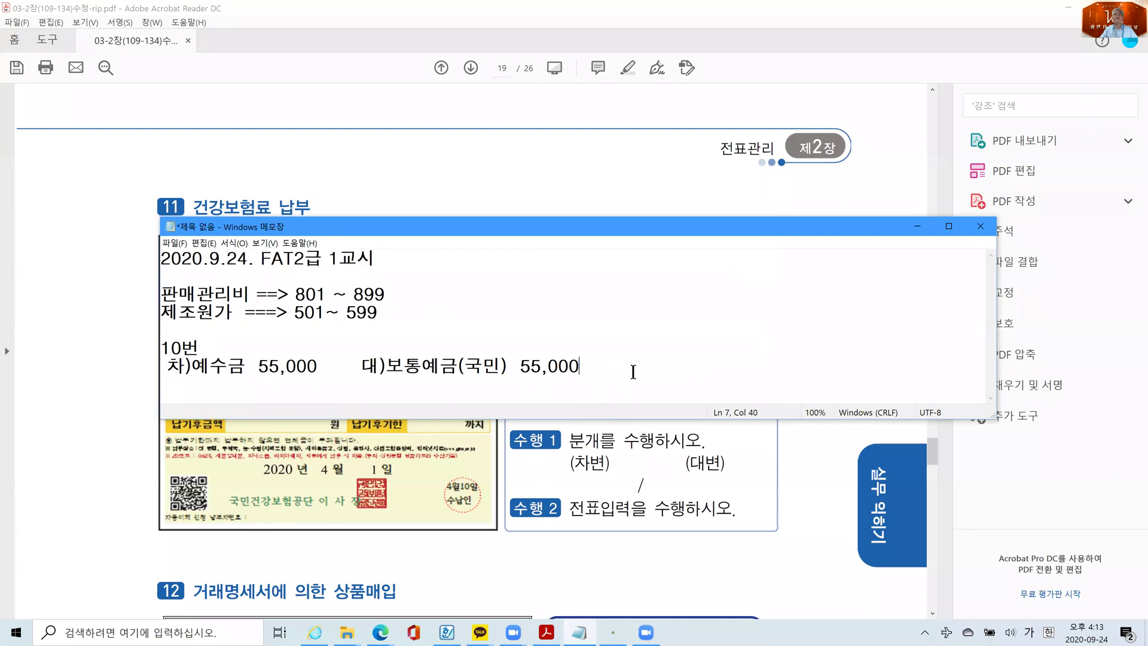
pyautogui.press('Return')
pyautogui.press('Return')
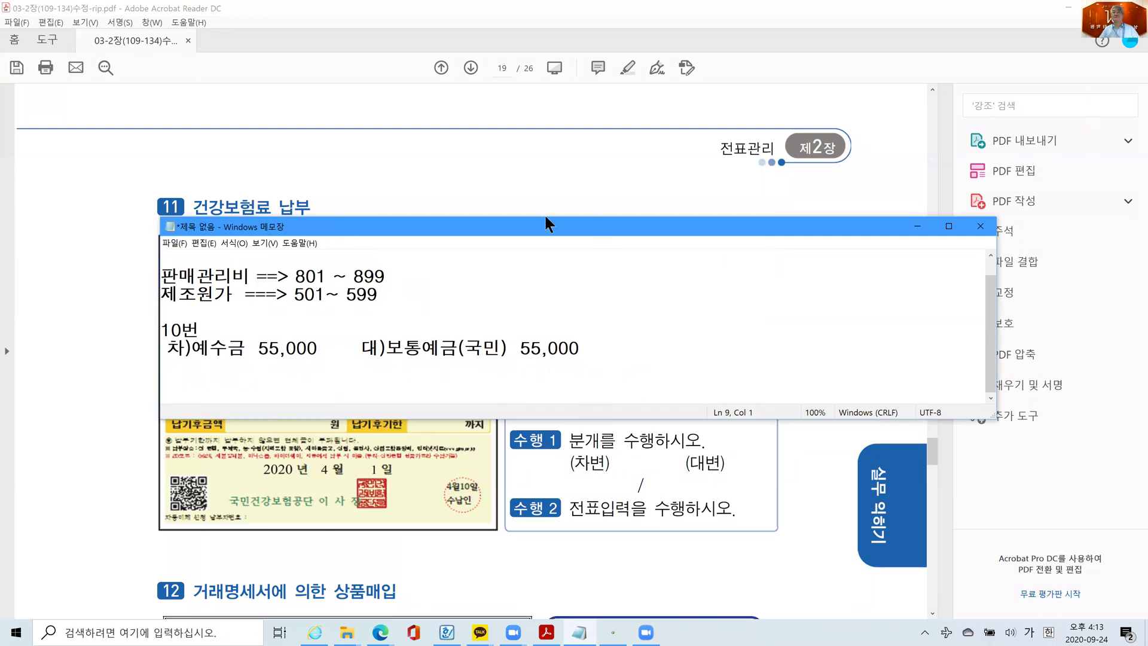
pyautogui.moveTo(546, 217); pyautogui.dragTo(491, 176)
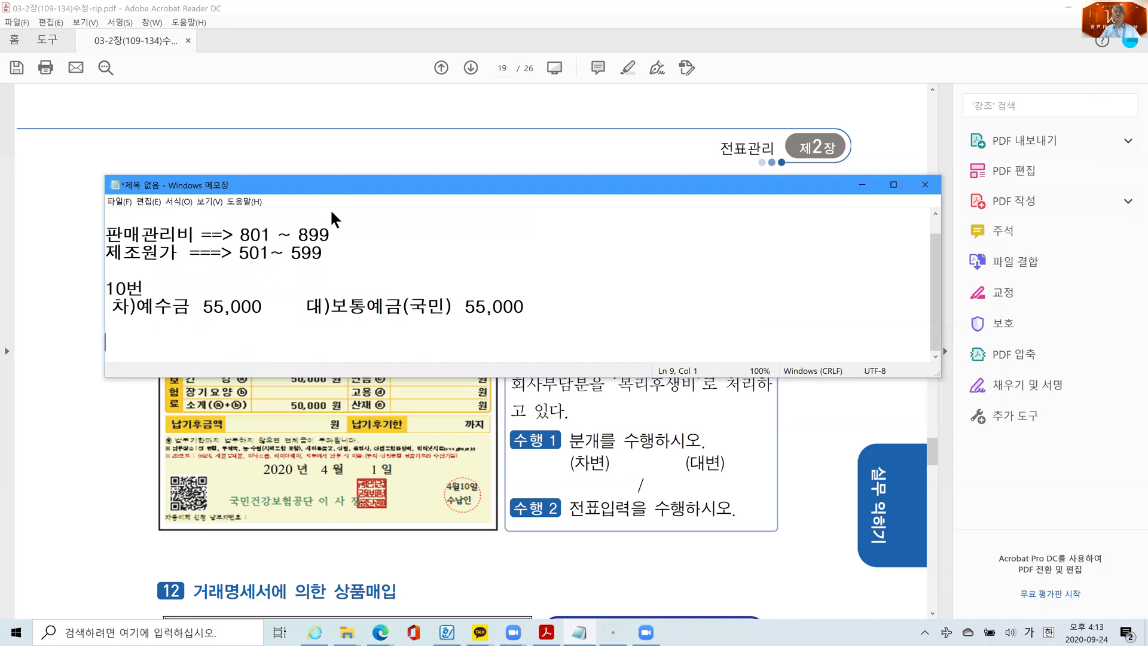
pyautogui.moveTo(330, 185); pyautogui.dragTo(332, 212)
# - Add the 11번 heading, moving the notes aside to check the receipt on the problem page
pyautogui.write('11')
pyautogui.write('번')
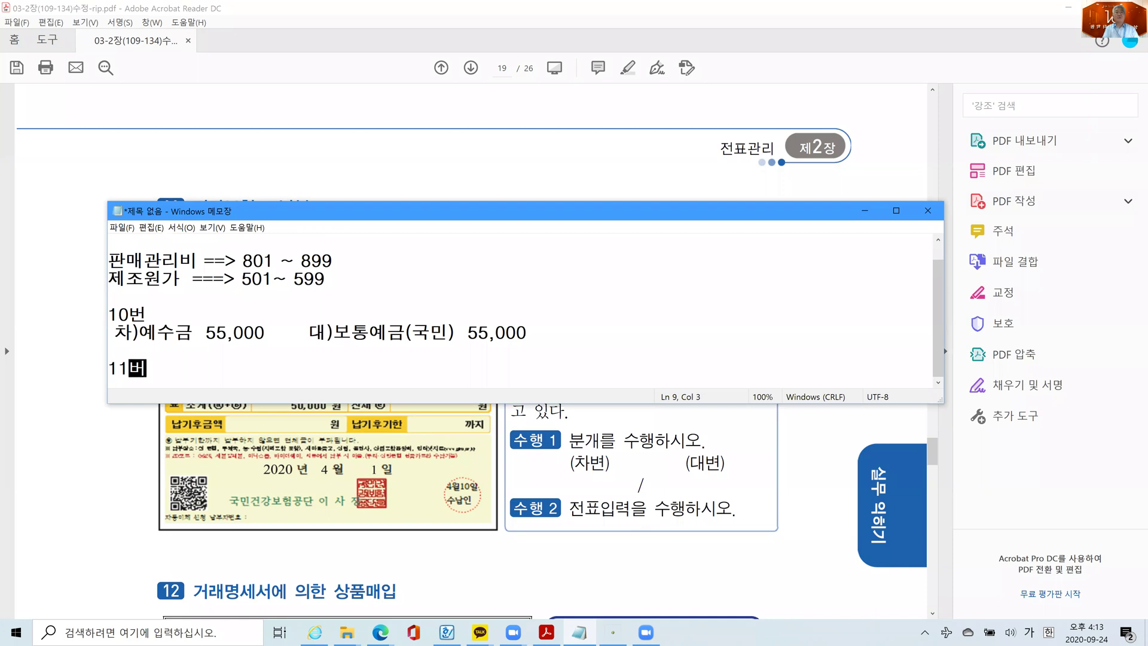
pyautogui.press('Return')
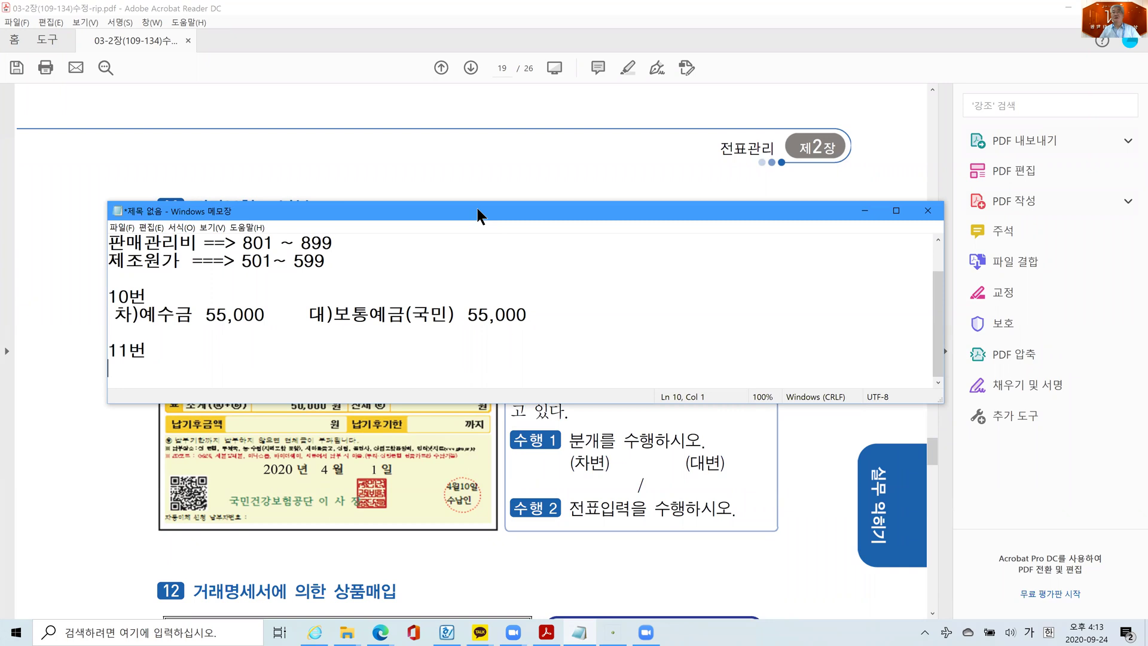
pyautogui.moveTo(477, 208); pyautogui.dragTo(457, 430)
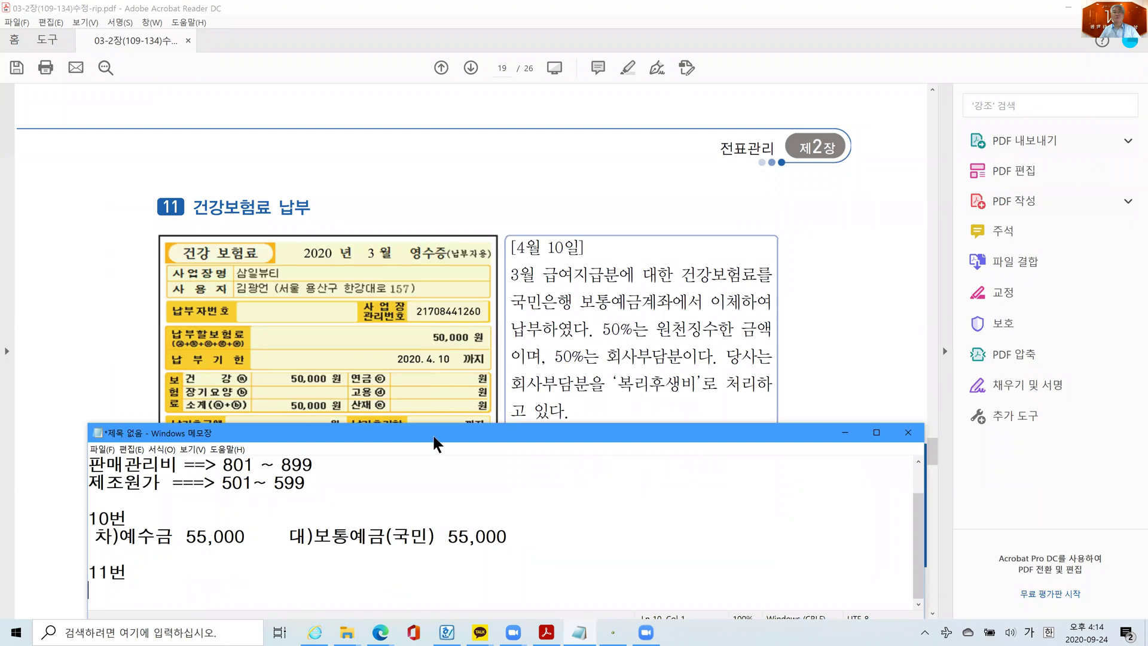
pyautogui.moveTo(434, 442); pyautogui.dragTo(431, 475)
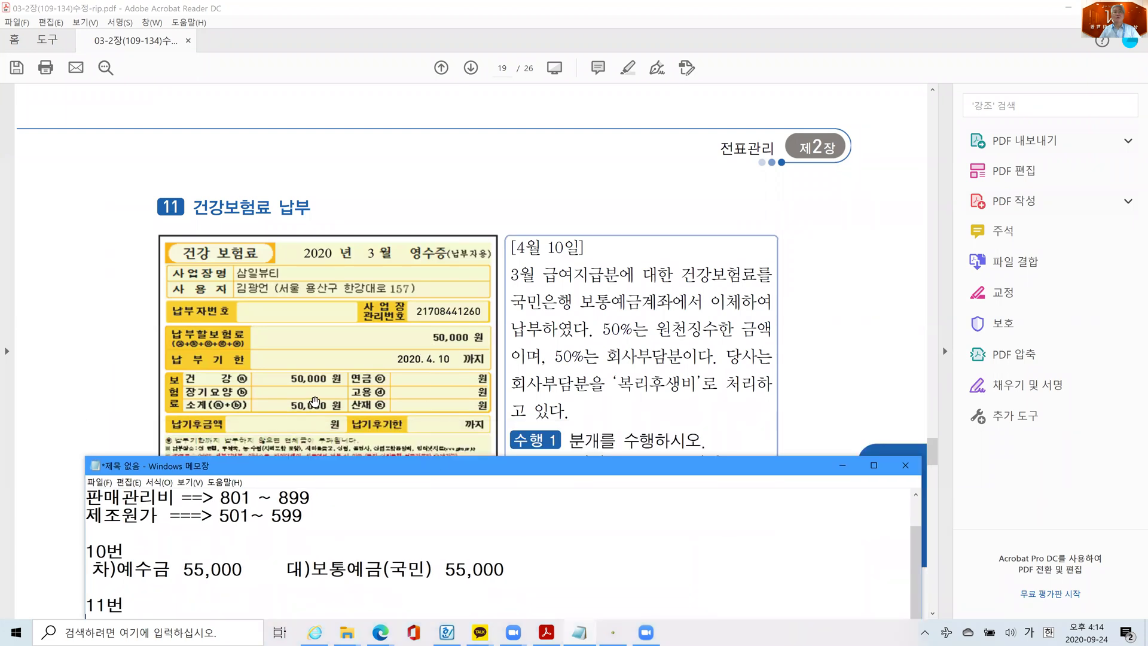
pyautogui.moveTo(461, 472); pyautogui.dragTo(505, 228)
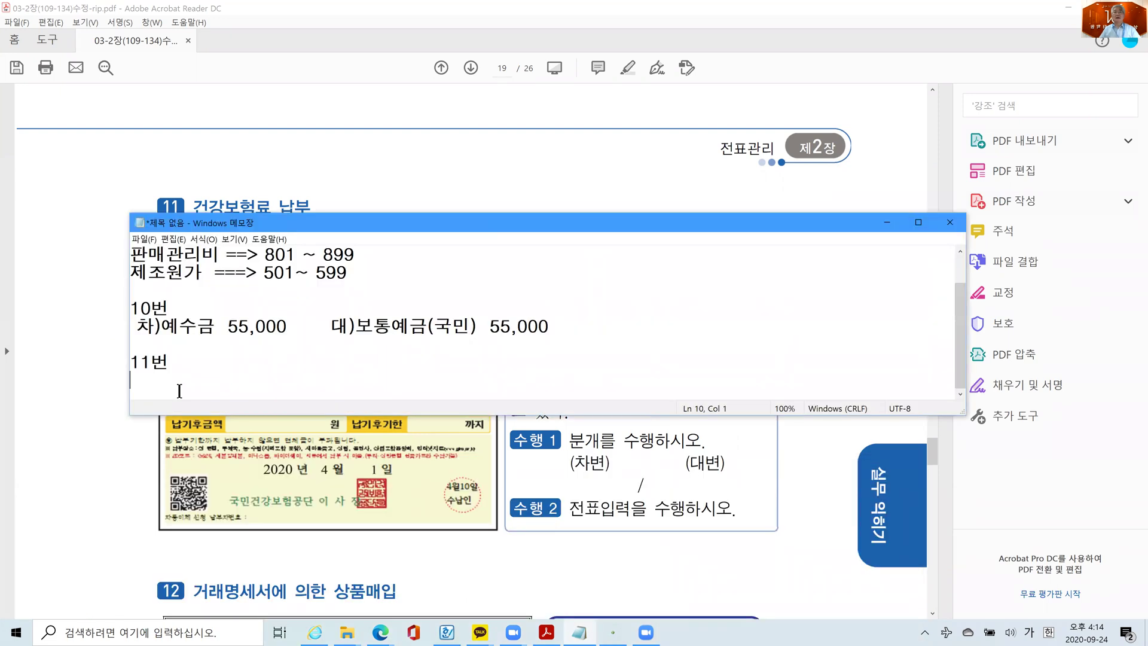
# - Write the debit lines 차)예수금 25,000 and 복리후생비 25,000, leaving a blank line between them
pyautogui.write('차)예수')
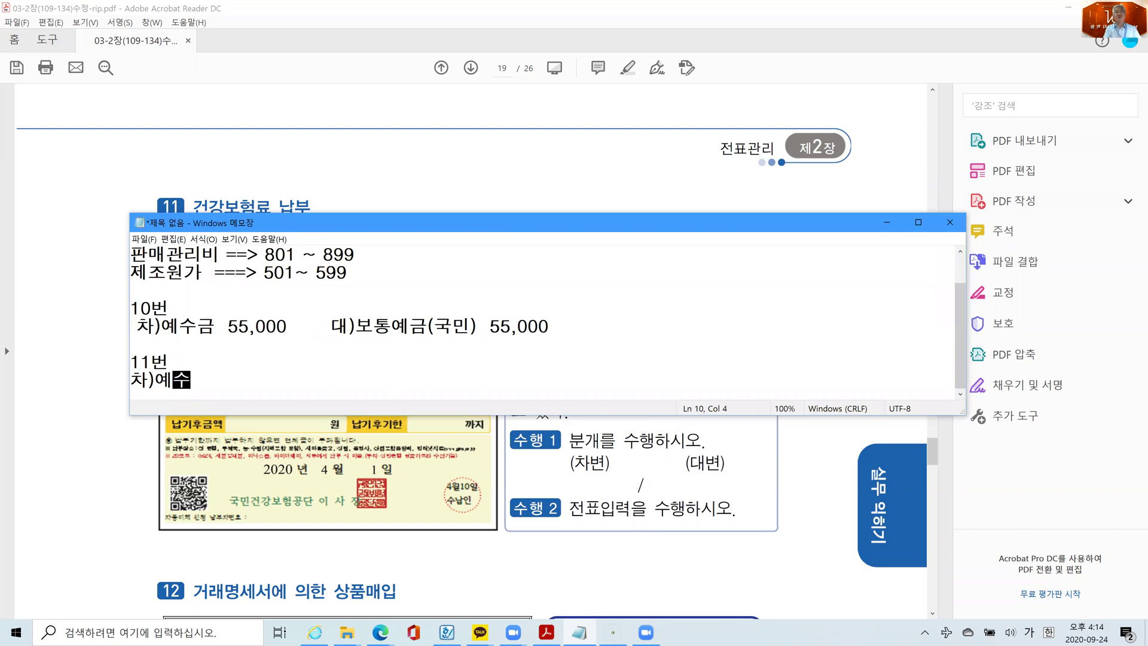
pyautogui.write('금  25')
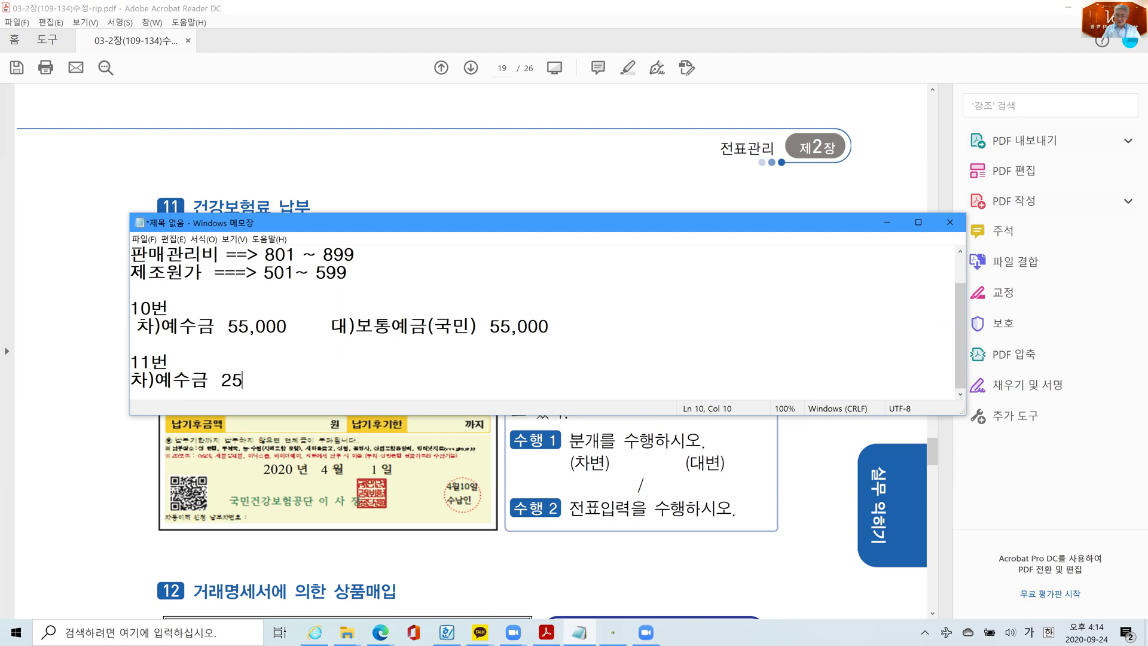
pyautogui.write(',000')
pyautogui.press('Return')
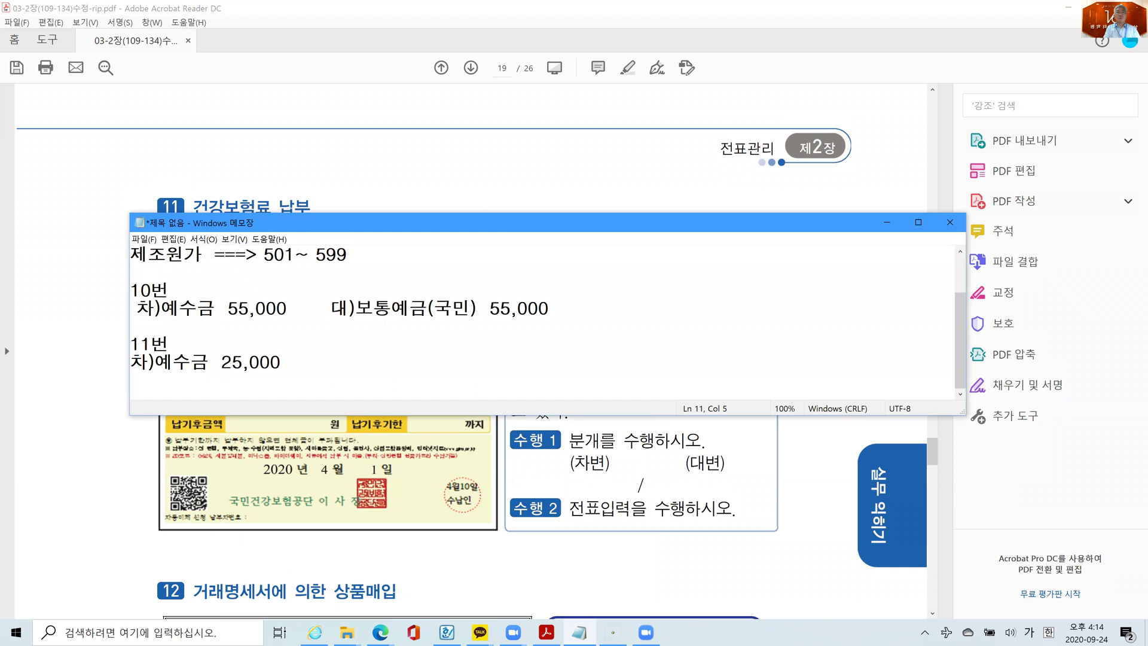
pyautogui.write('복리후생비 2')
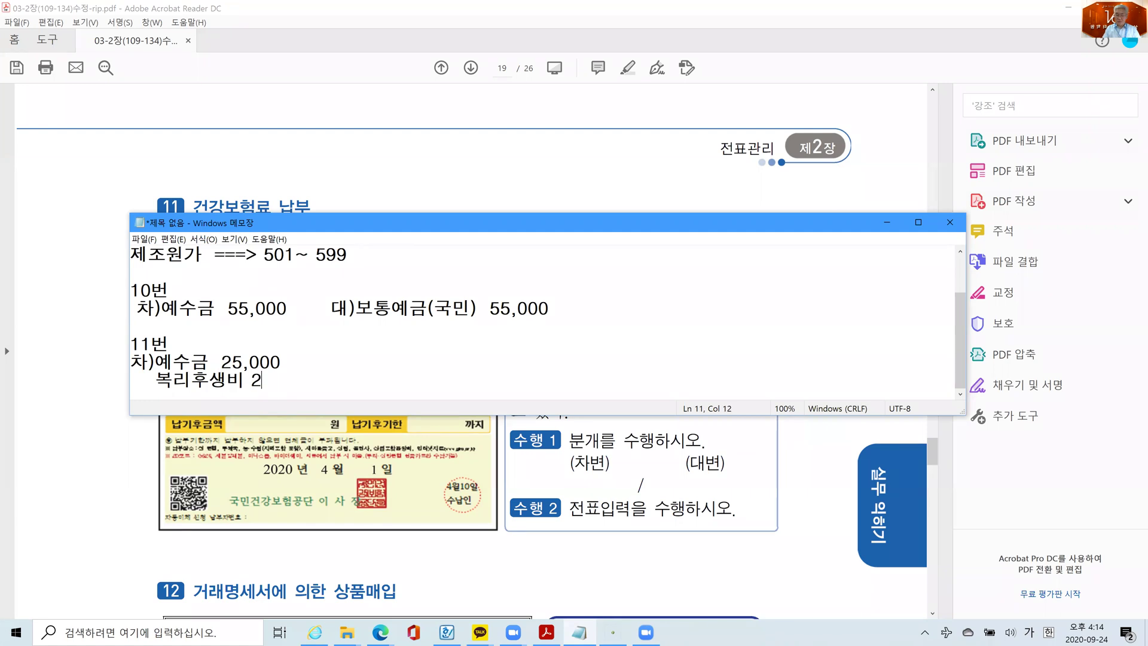
pyautogui.write('5,000')
pyautogui.click(290, 361)
pyautogui.press('Return')
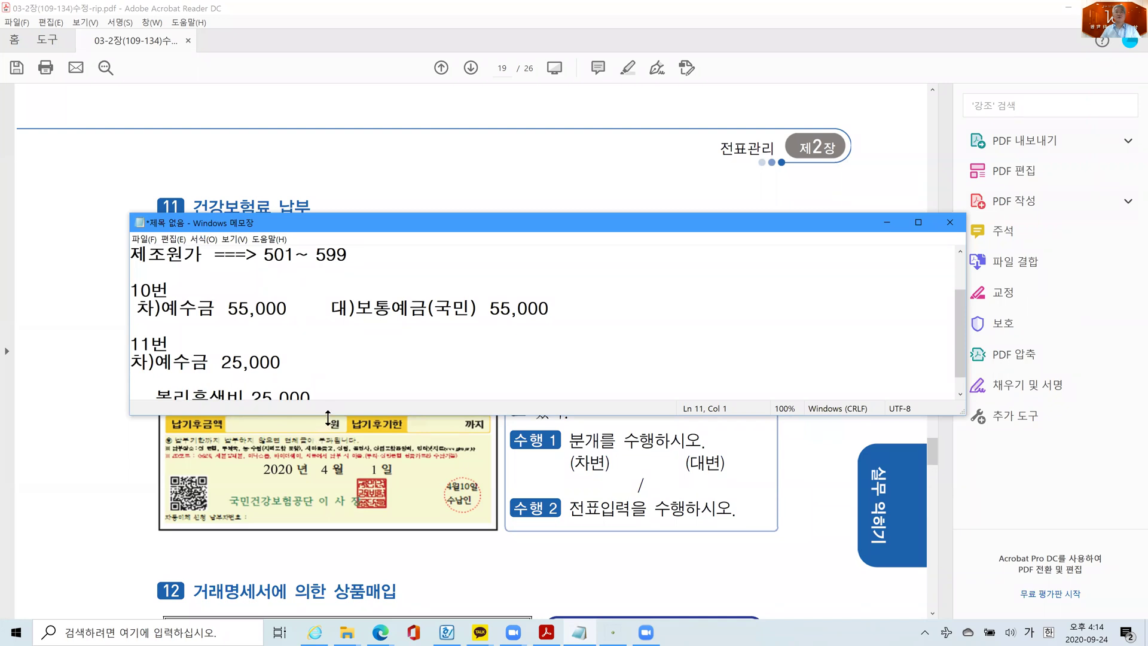
pyautogui.moveTo(328, 418); pyautogui.dragTo(327, 452)
pyautogui.click(220, 381)
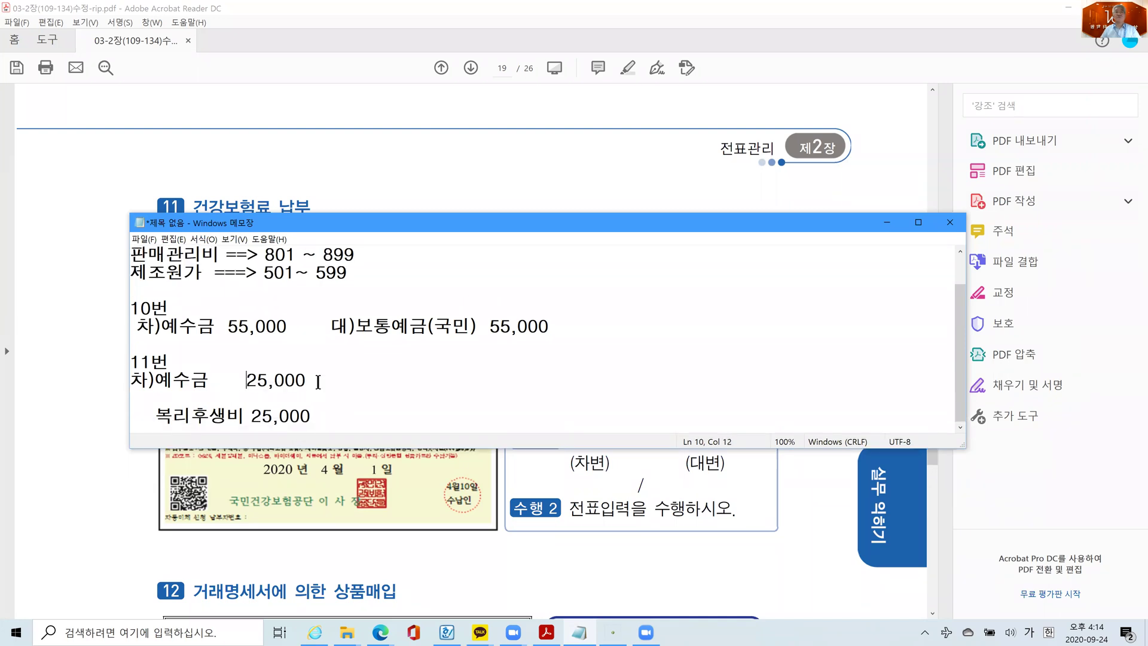
# - Add the credit 대)보통예금(국민) 50,000 and notes (부채감소), (비용발생), (자산감소) beneath the accounts
pyautogui.write('대')
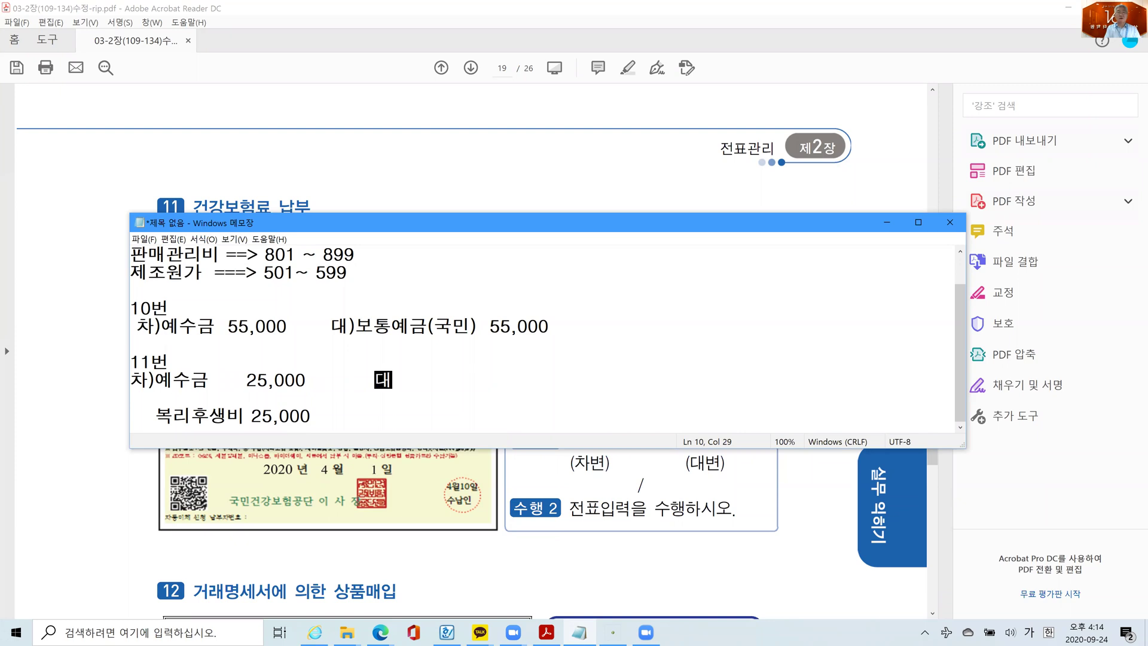
pyautogui.write(')보통')
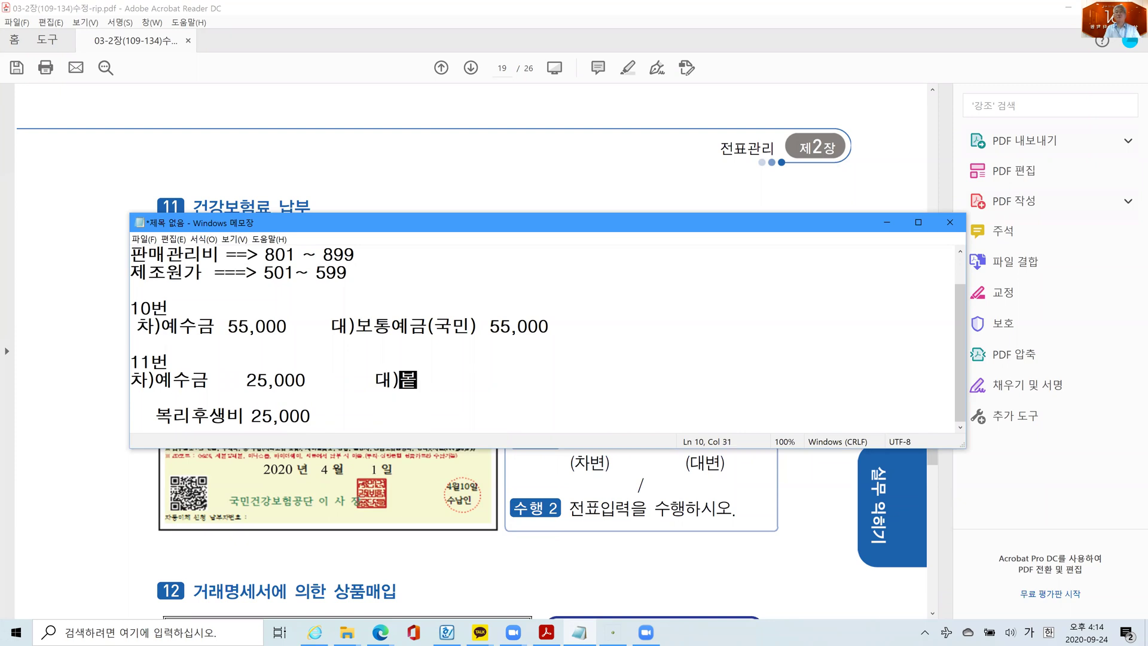
pyautogui.write('예')
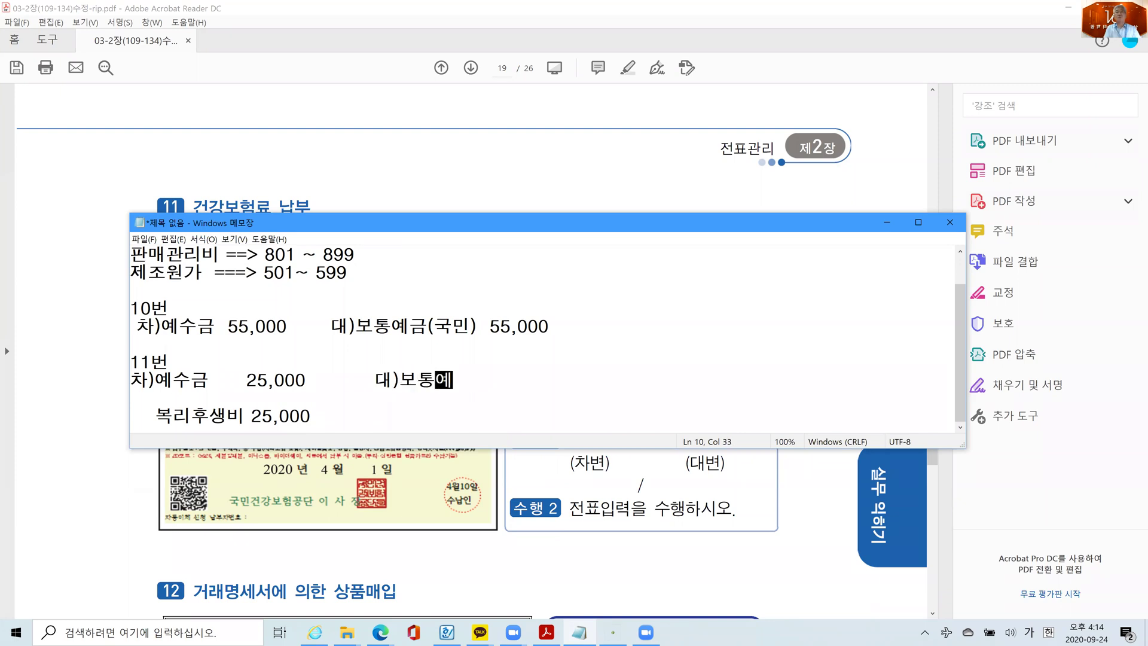
pyautogui.write('금(국민)')
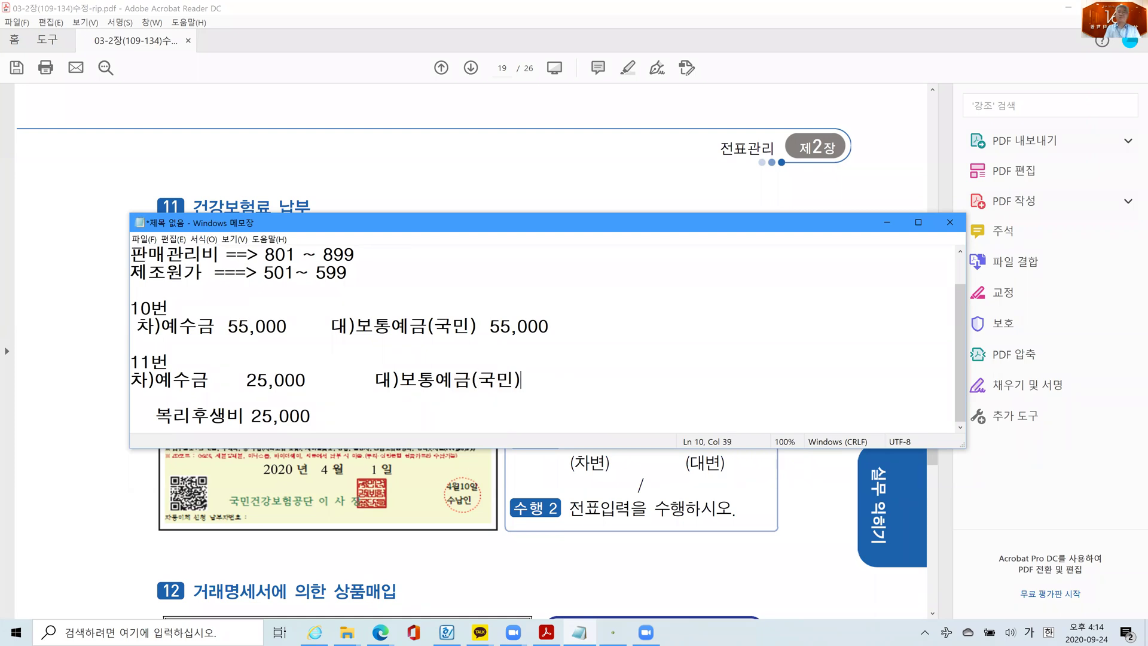
pyautogui.write('   50,000')
pyautogui.press('Down')
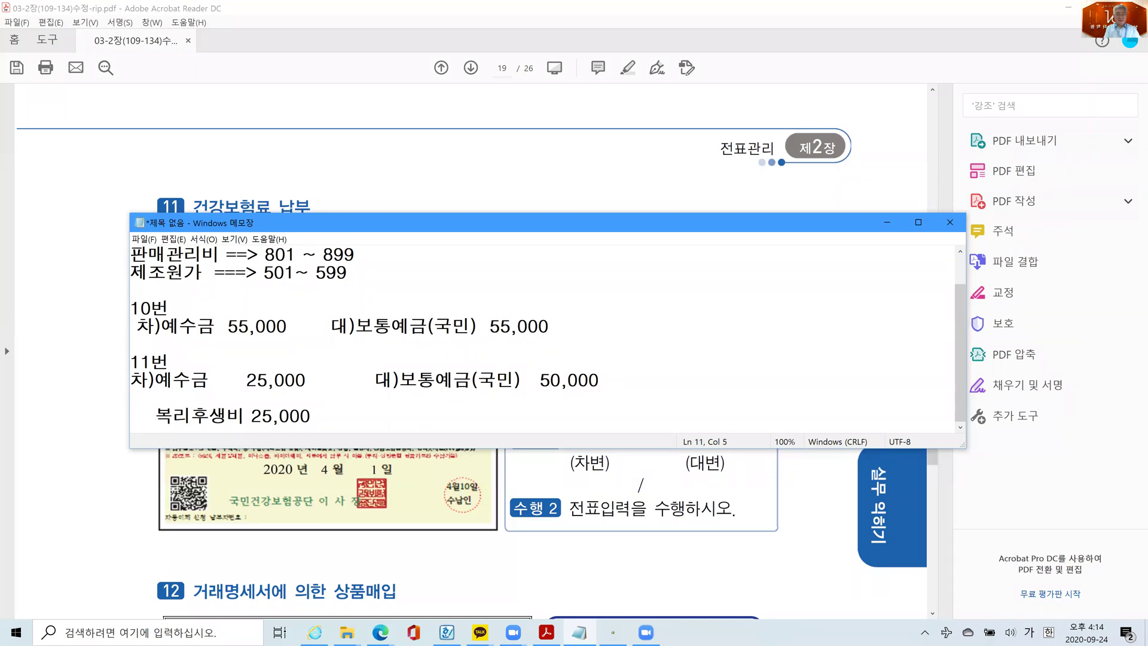
pyautogui.write('보')
pyautogui.press('BackSpace')
pyautogui.press('BackSpace')
pyautogui.write('(부채감소')
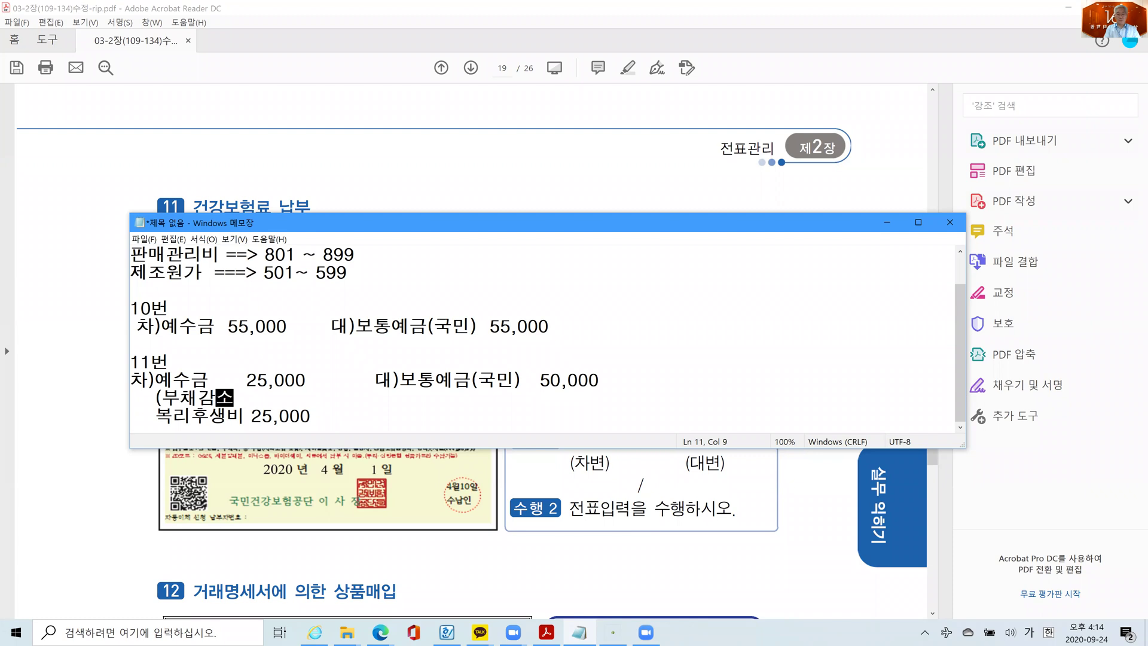
pyautogui.write(')')
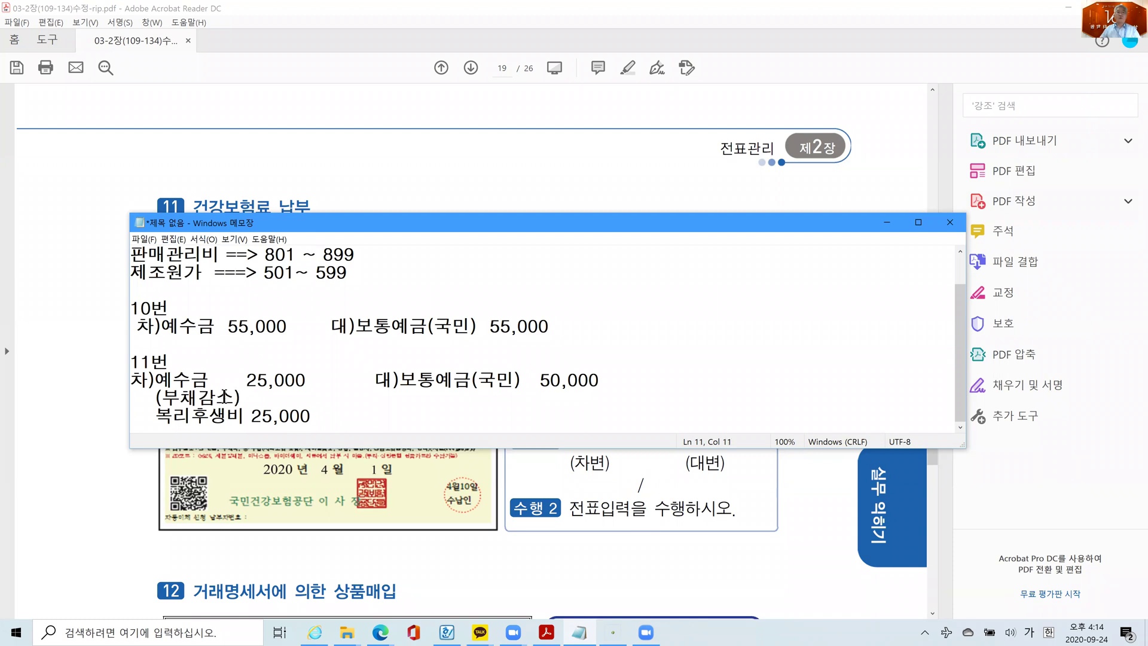
pyautogui.click(316, 410)
pyautogui.press('Return')
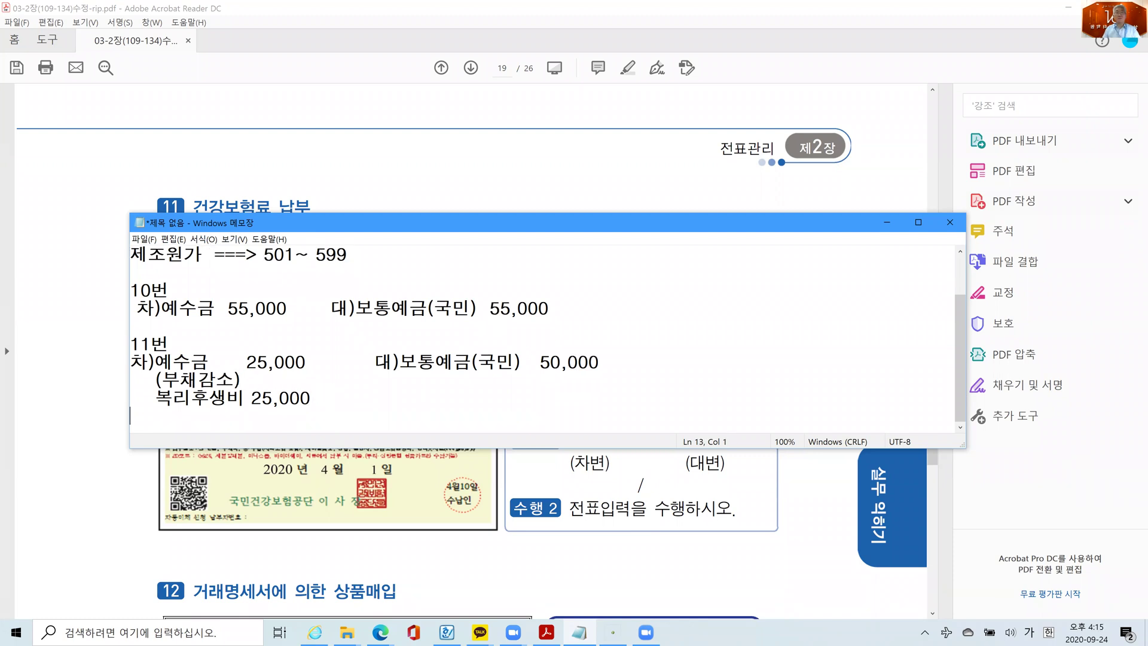
pyautogui.write('(비용발생                   ')
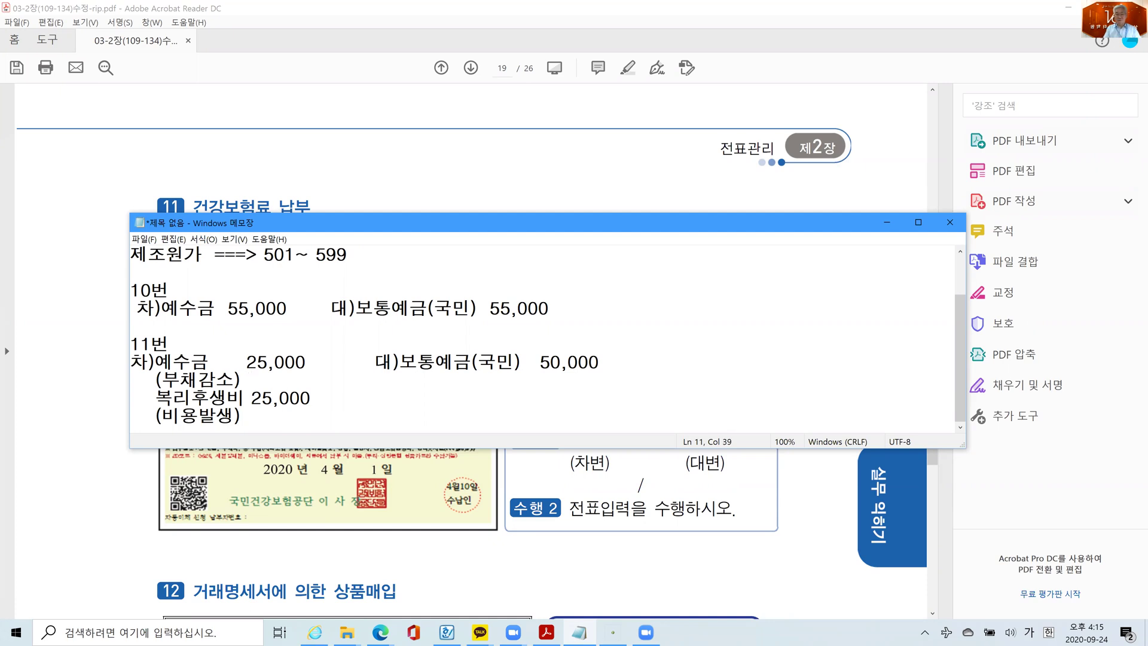
pyautogui.write('       (자산감소')
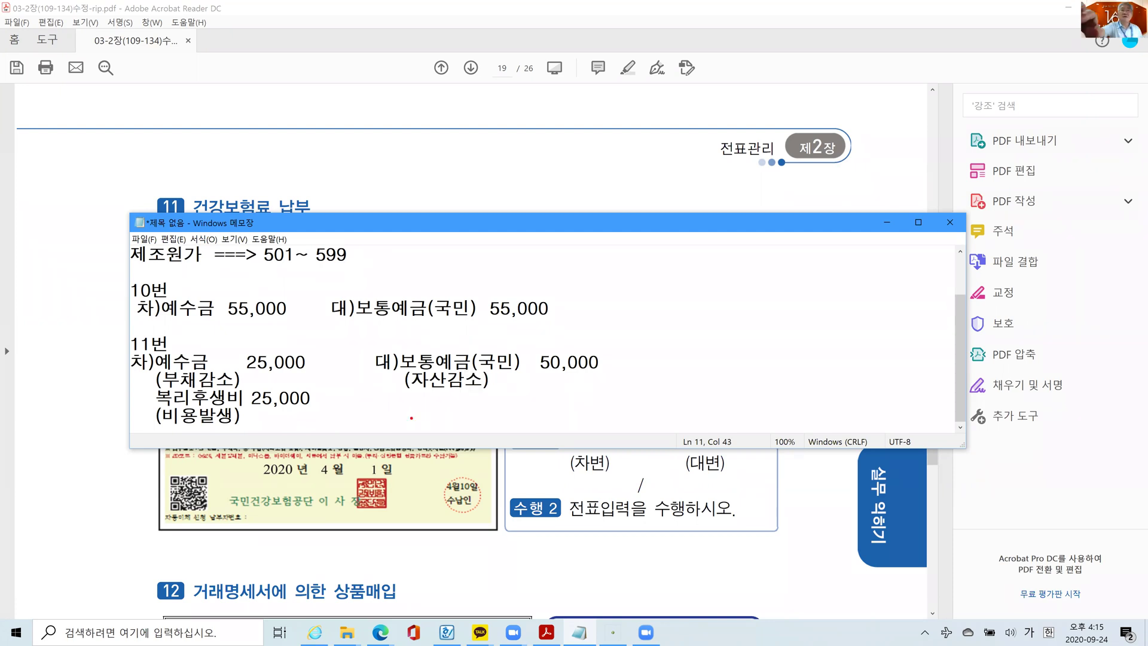
pyautogui.moveTo(570, 418)
pyautogui.mouseDown()
pyautogui.moveTo(233, 349)
pyautogui.moveTo(499, 409)
pyautogui.mouseUp()
pyautogui.moveTo(674, 330)
pyautogui.mouseDown()
pyautogui.moveTo(713, 348)
pyautogui.moveTo(768, 414)
pyautogui.mouseUp()
pyautogui.moveTo(759, 340); pyautogui.dragTo(787, 359)
pyautogui.moveTo(766, 392)
pyautogui.mouseDown()
pyautogui.moveTo(810, 361)
pyautogui.moveTo(778, 394)
pyautogui.mouseUp()
pyautogui.moveTo(819, 338); pyautogui.dragTo(864, 360)
pyautogui.moveTo(807, 398)
pyautogui.mouseDown()
pyautogui.moveTo(810, 418)
pyautogui.moveTo(846, 420)
pyautogui.mouseUp()
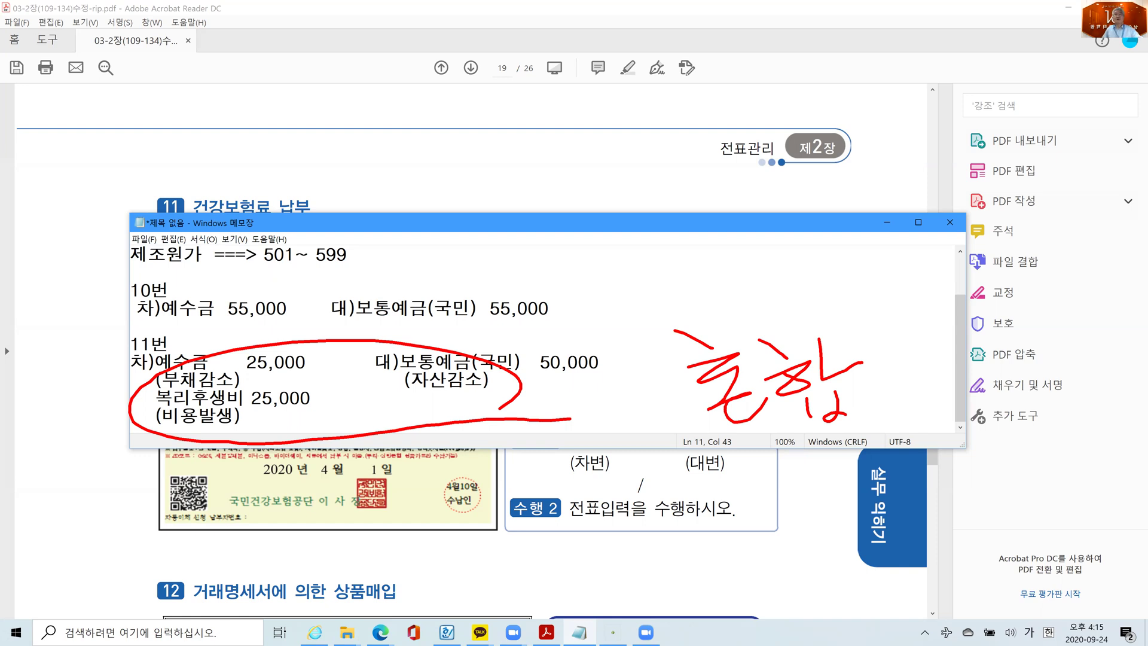
pyautogui.press('Escape')
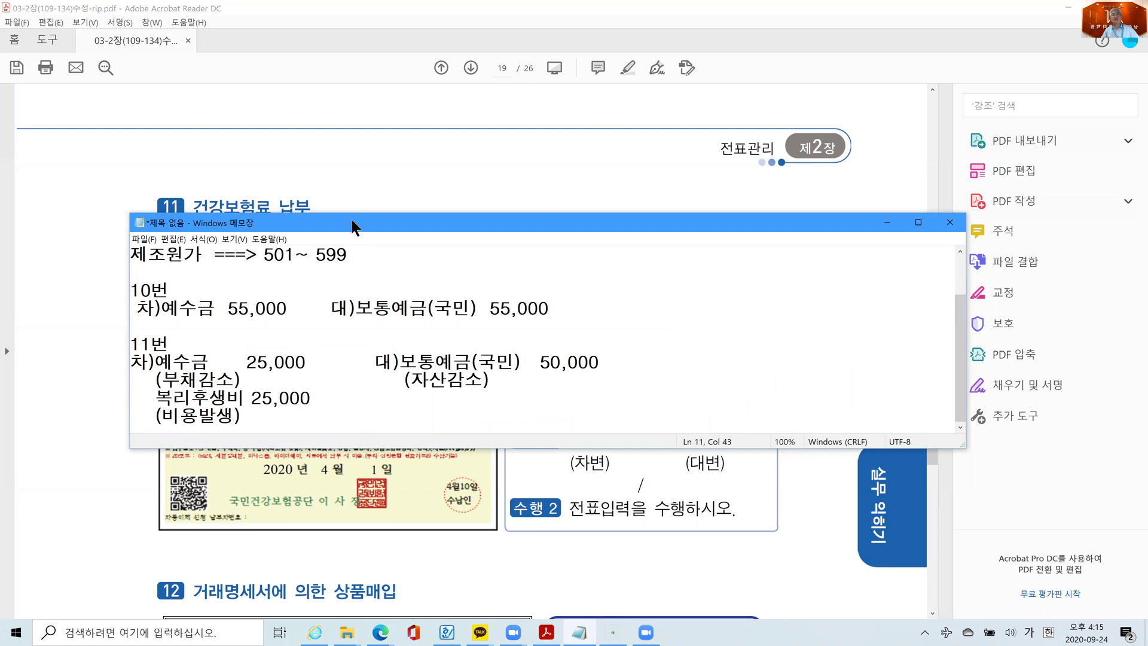
pyautogui.moveTo(369, 215); pyautogui.dragTo(372, 211)
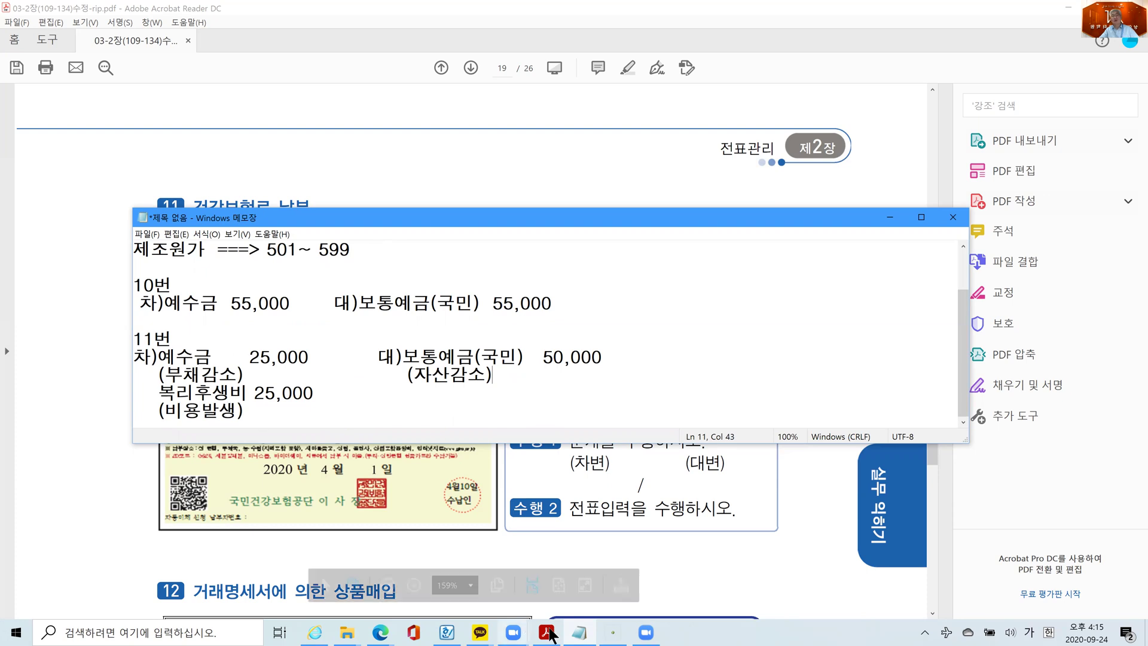
pyautogui.click(612, 632)
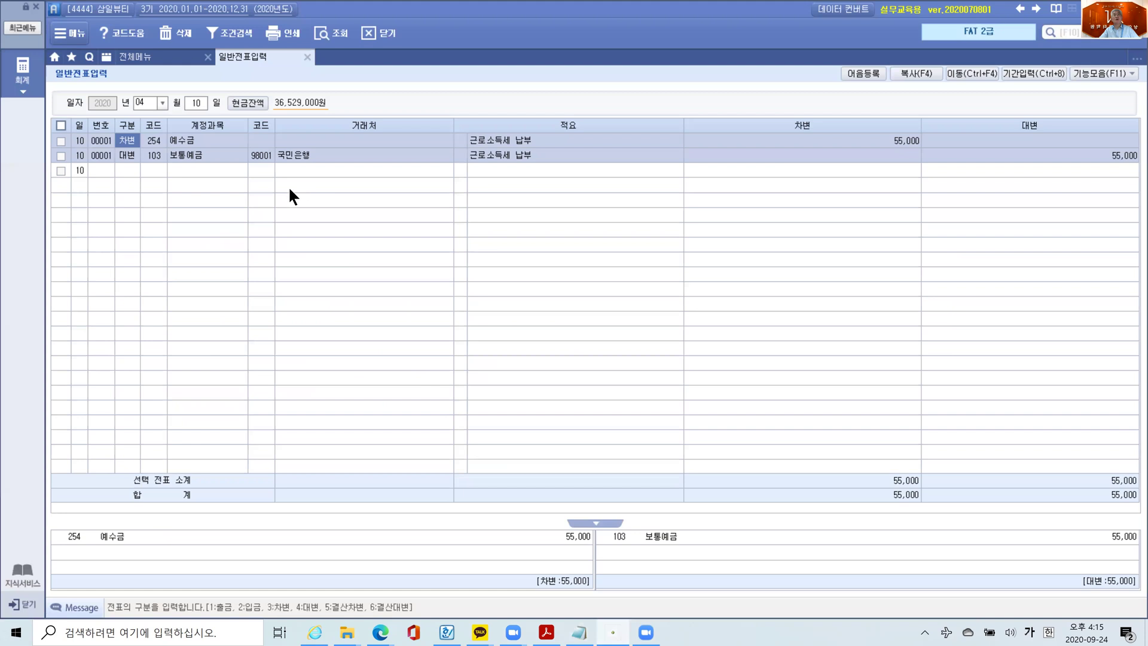
# - Add a credit line to the April 10 voucher for 103 보통예금 with partner 98001 국민은행
pyautogui.click(97, 170)
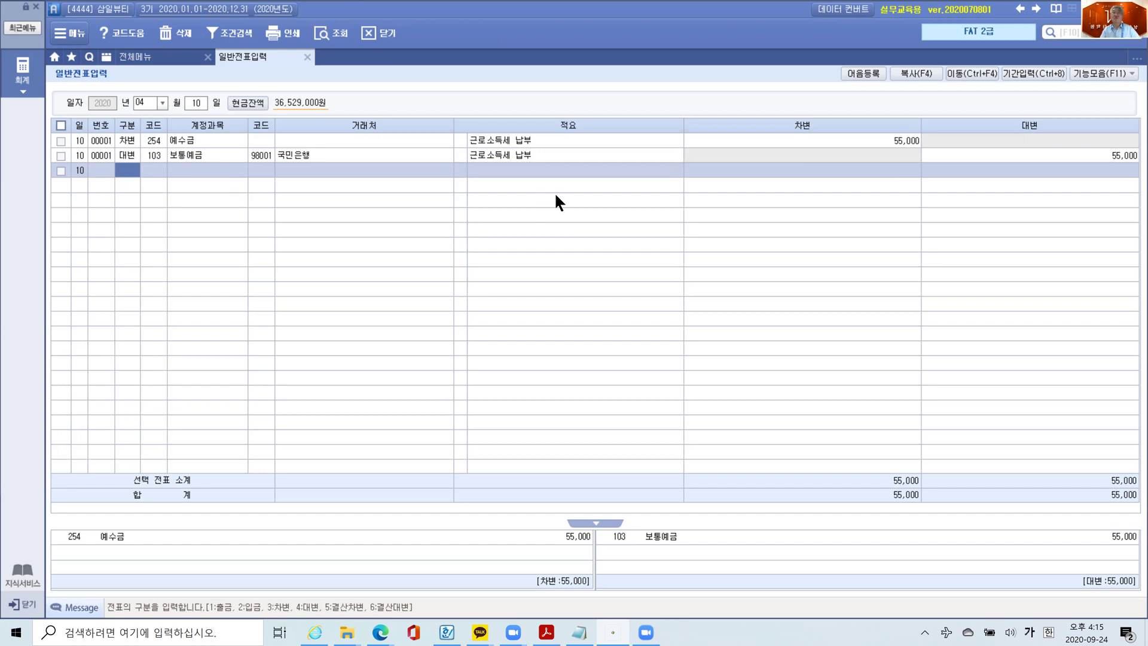
pyautogui.write('4')
pyautogui.press('Return')
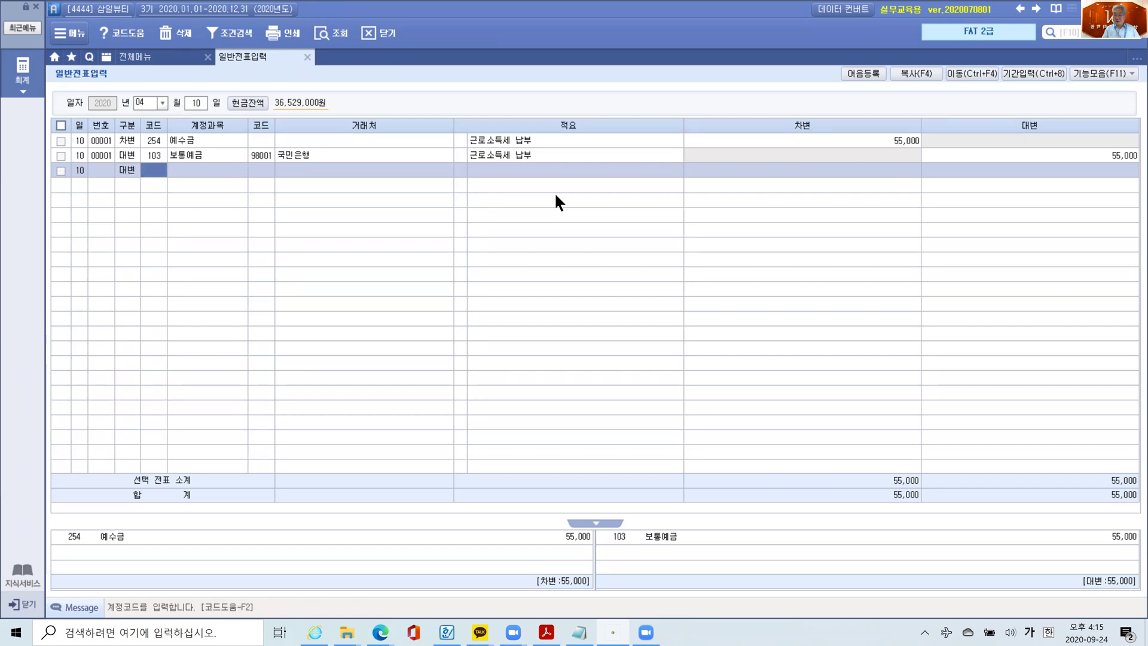
pyautogui.write('103')
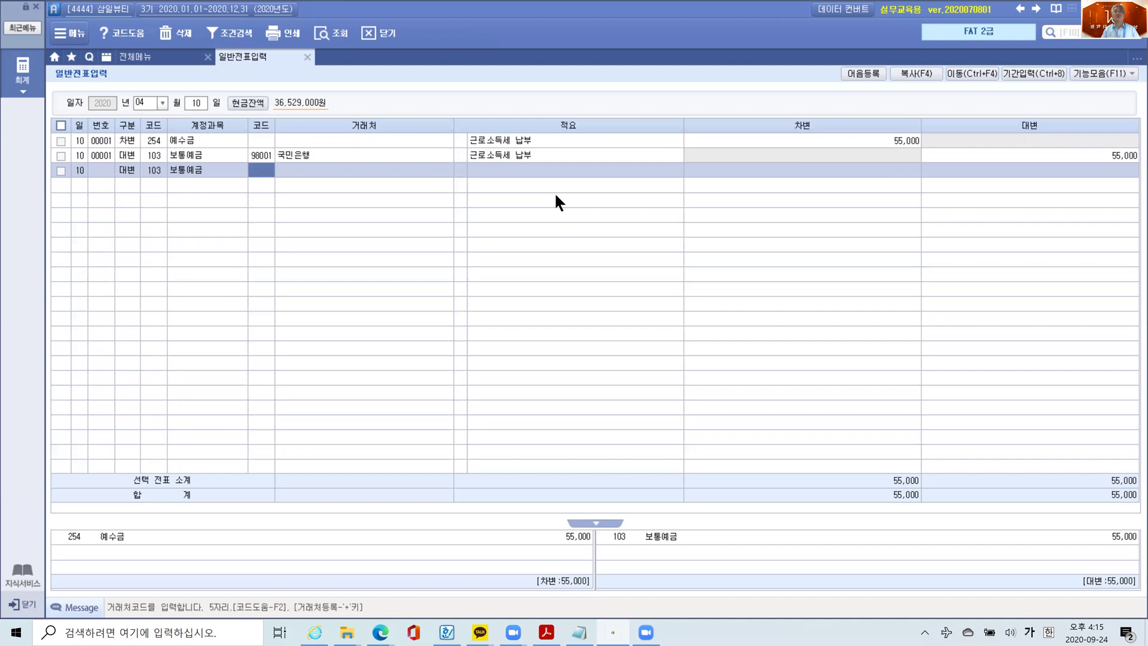
pyautogui.write('98001')
pyautogui.press('Return')
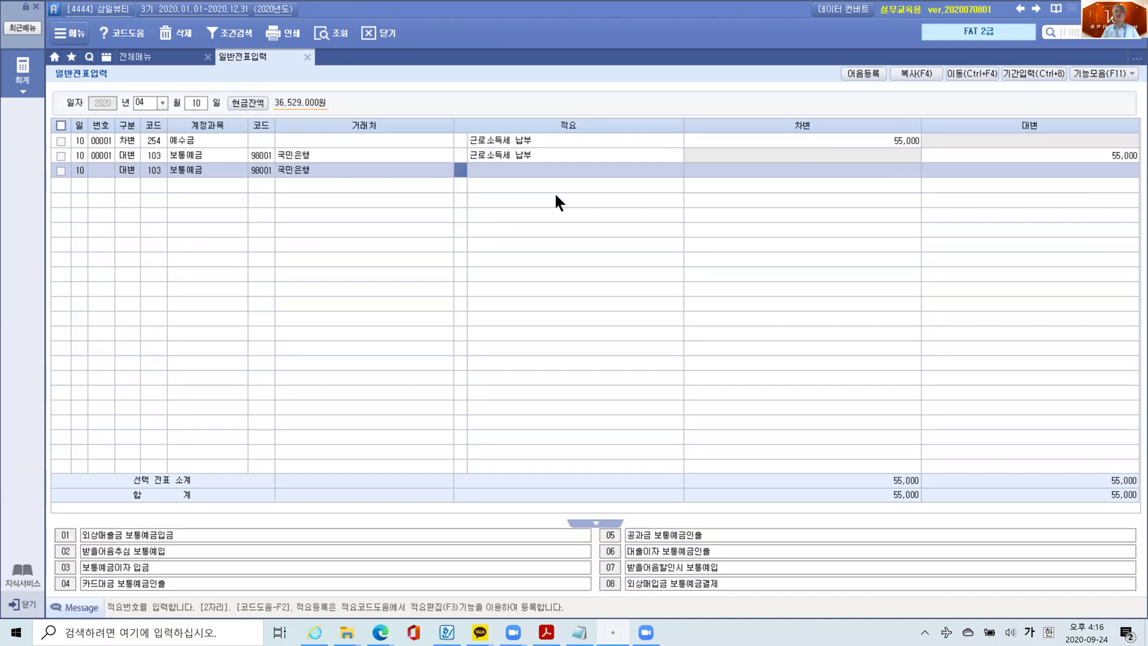
# - Give the credit line 적요 건강보험료 납부 and amount 50,000, then begin a debit line
pyautogui.press('Return')
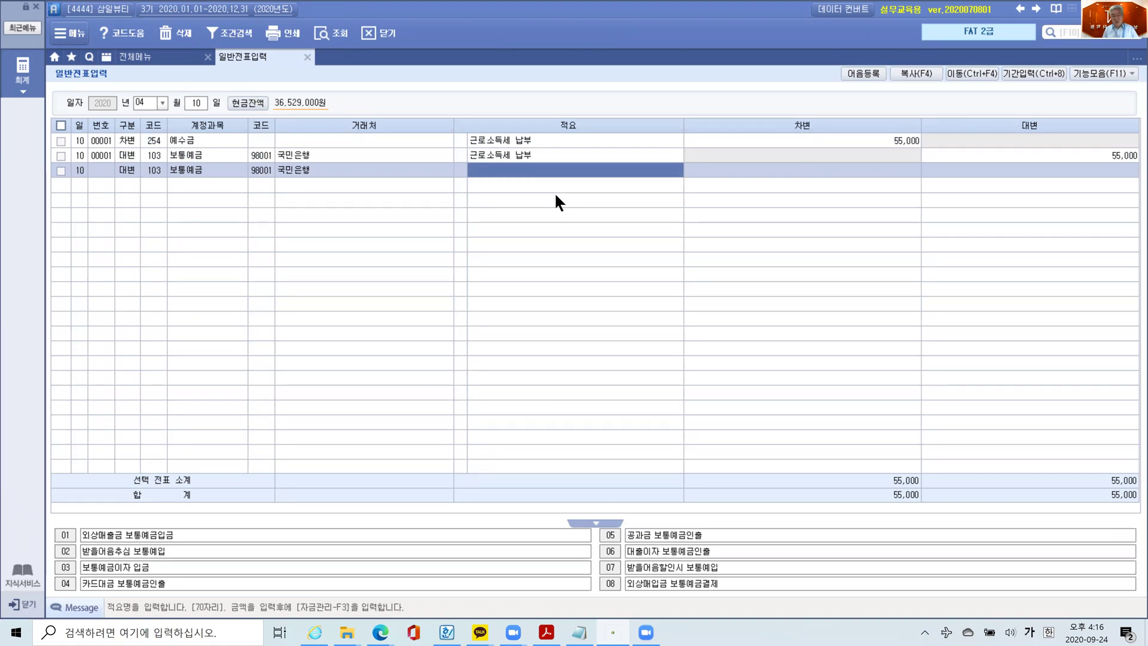
pyautogui.write('건')
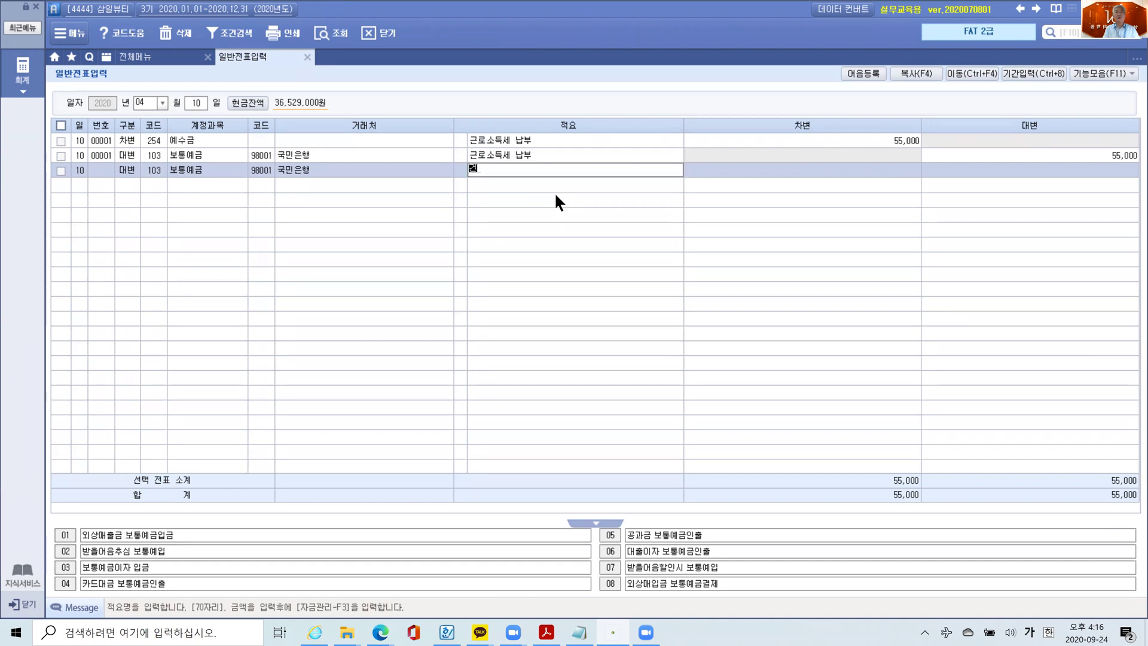
pyautogui.write('강보험료 납부')
pyautogui.press('Return')
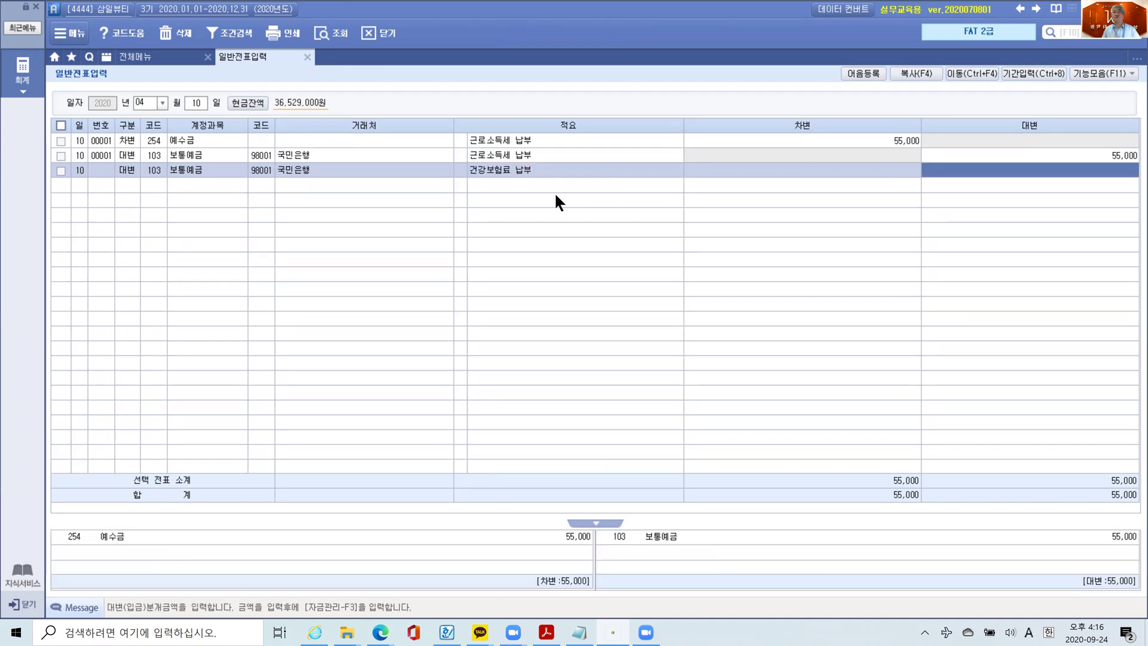
pyautogui.write('500000')
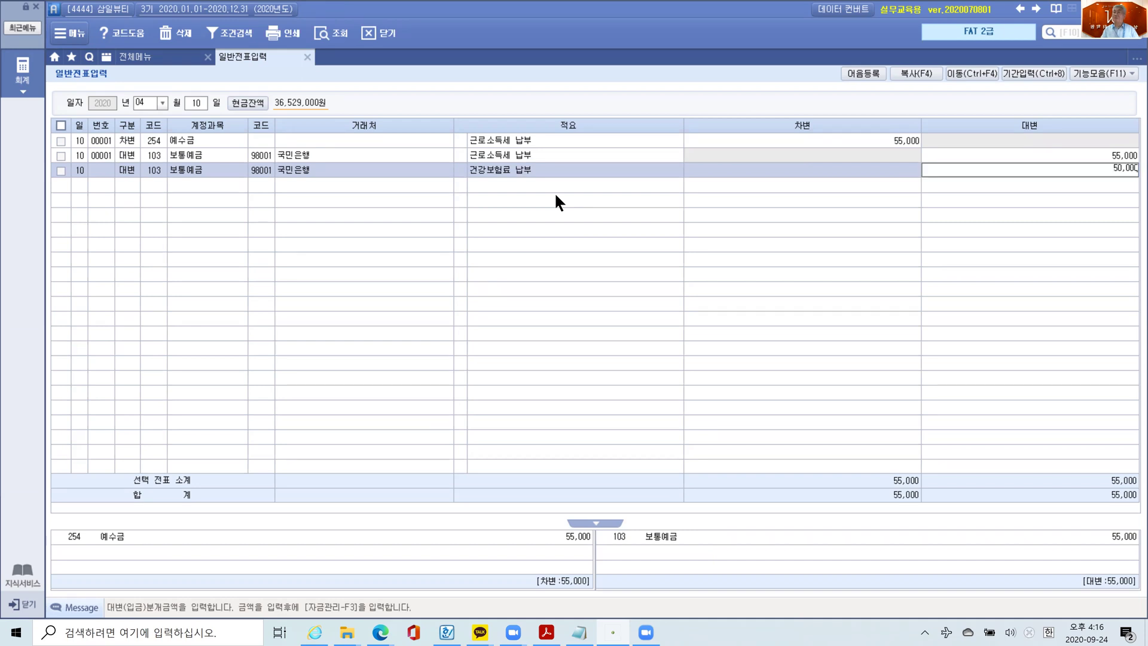
pyautogui.press('Return')
pyautogui.write('3')
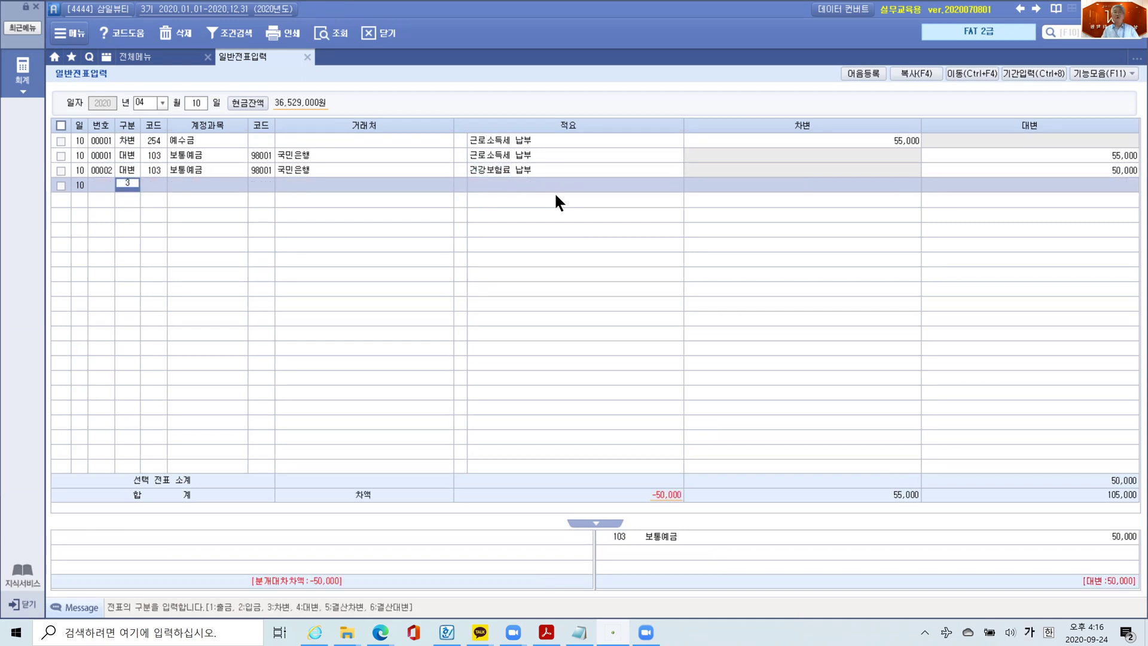
pyautogui.press('Return')
# - Debit 254 예수금 25,000 with the description 건강보험료 납부
pyautogui.write('예수')
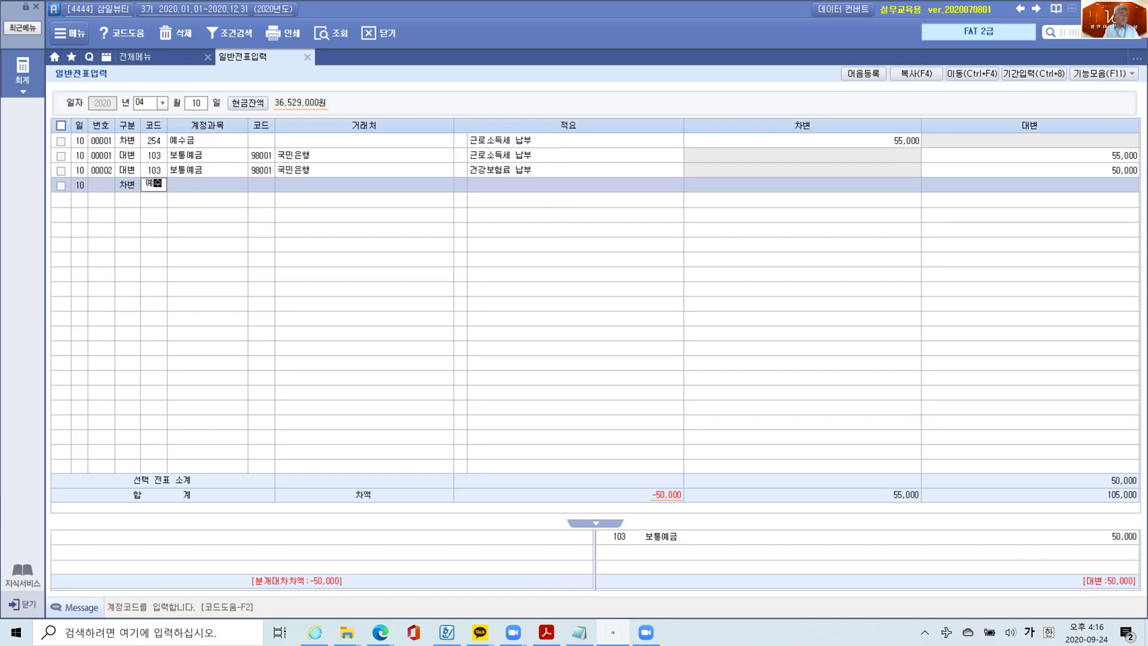
pyautogui.press('Return')
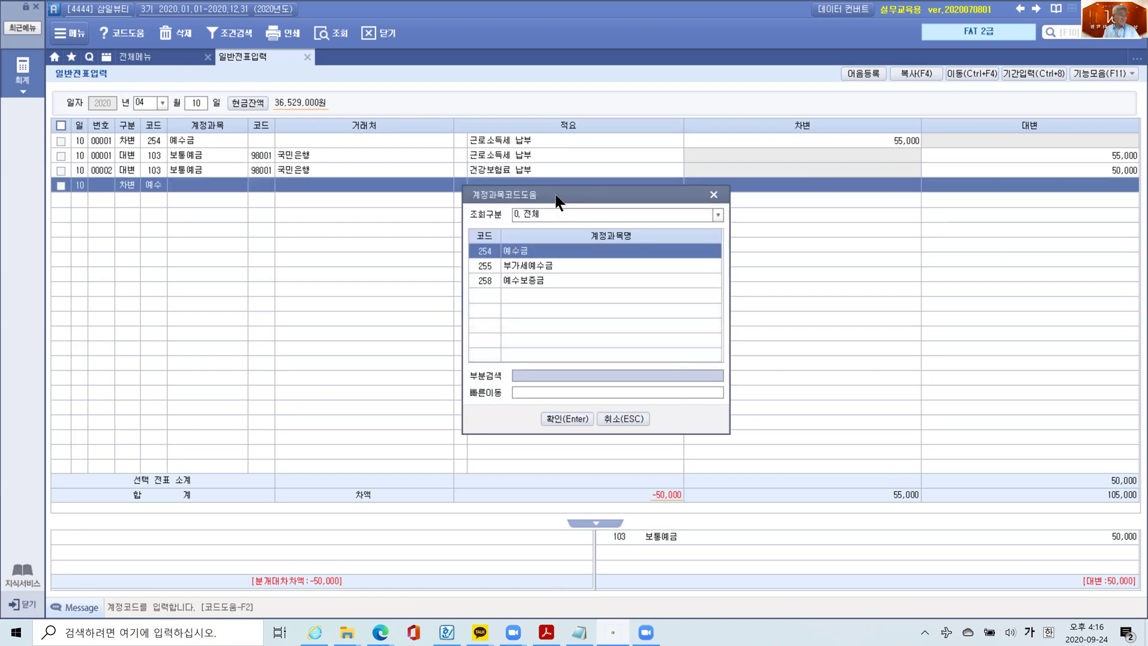
pyautogui.press('Return')
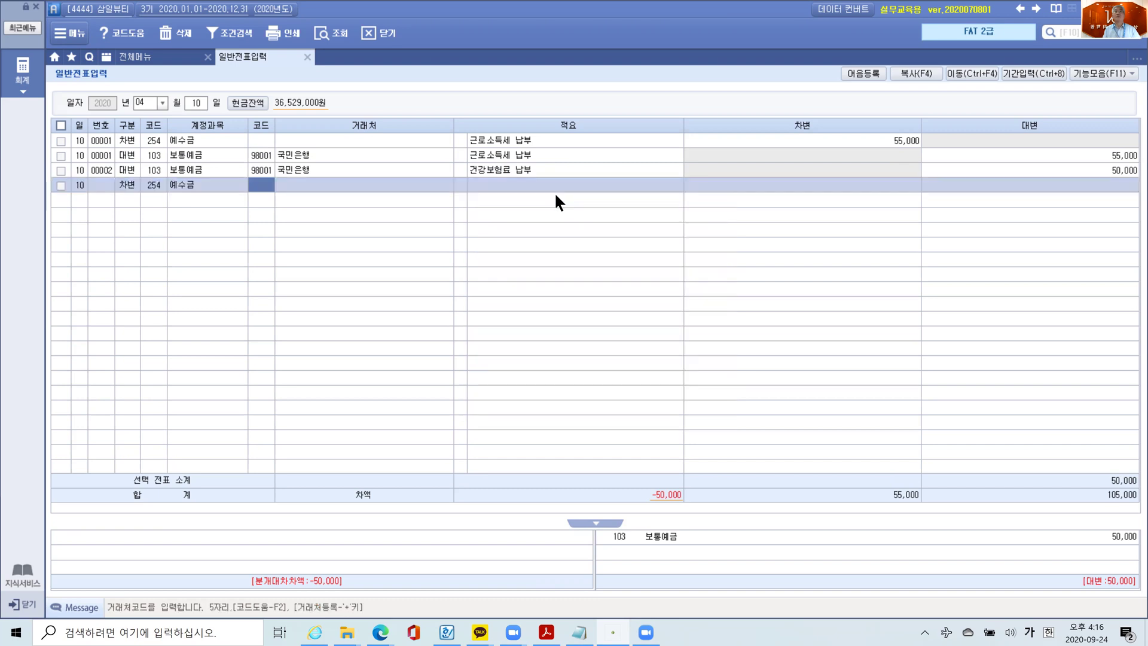
pyautogui.press('Return')
pyautogui.press('Return')
pyautogui.press('Return')
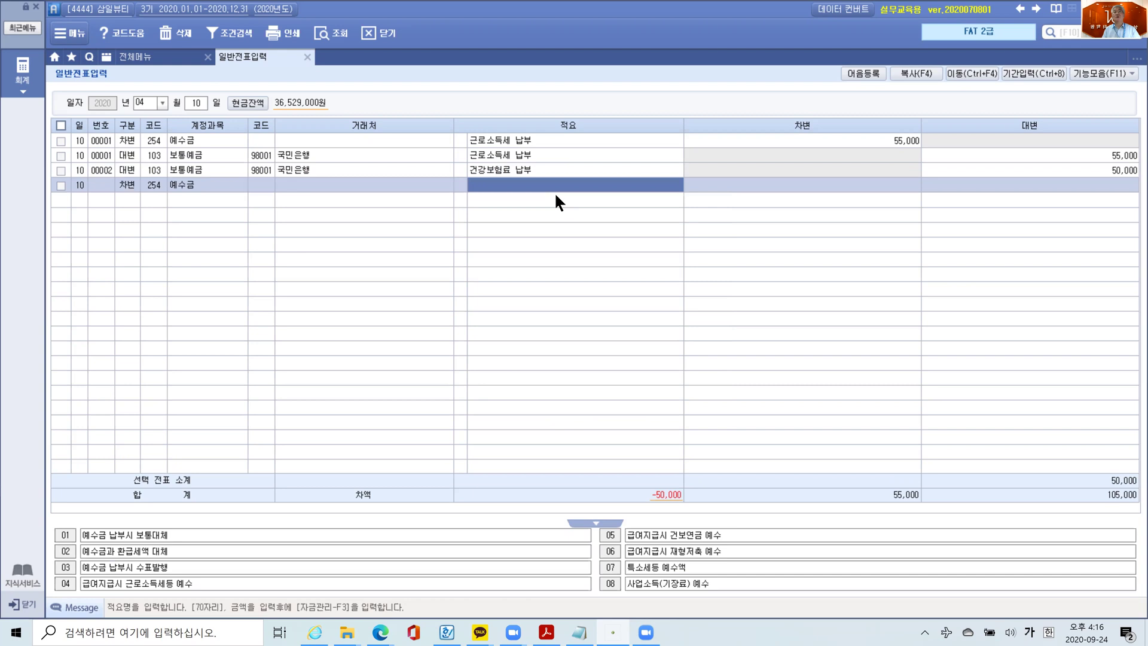
pyautogui.press('Return')
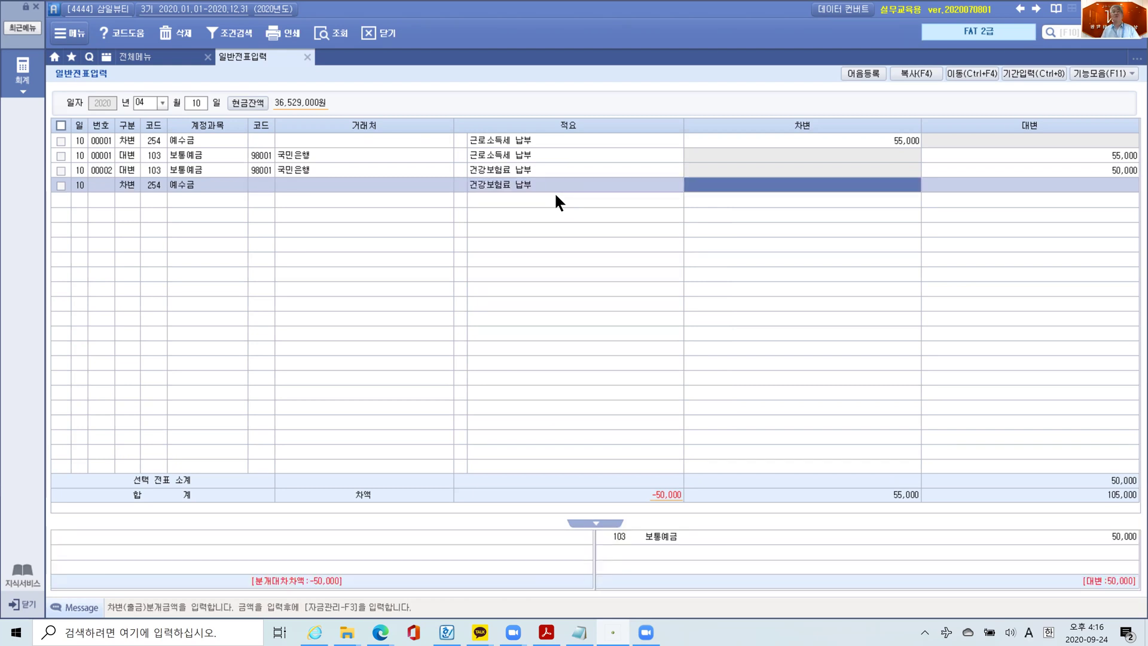
pyautogui.write('25+')
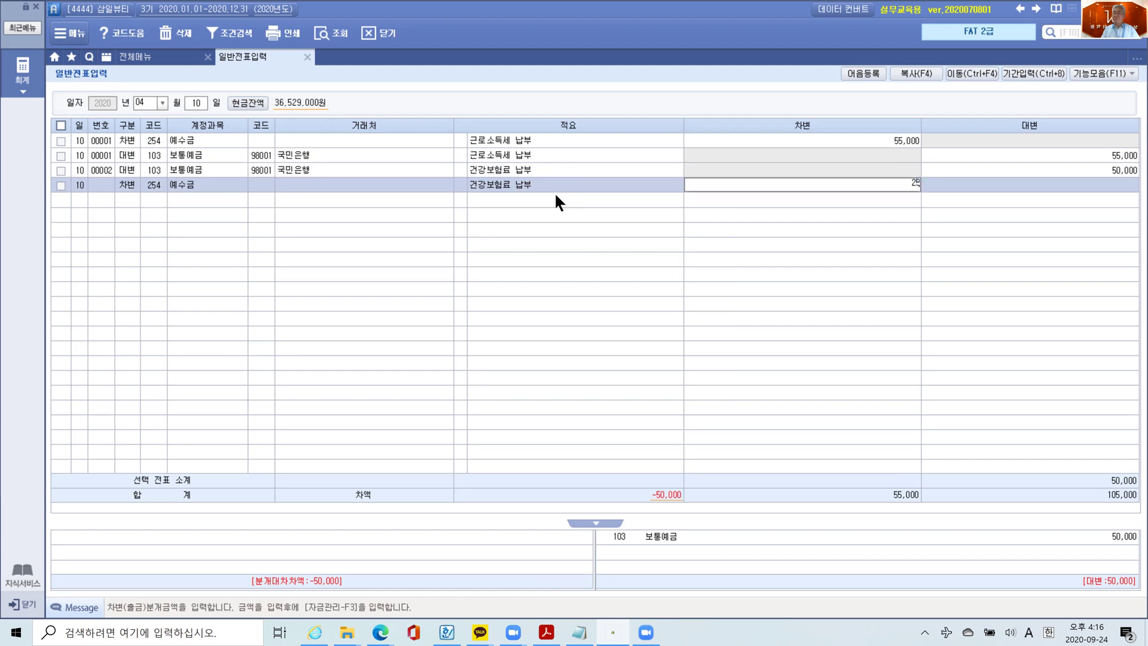
pyautogui.press('Return')
# - Debit 811 복리후생비 25,000 so the voucher balances at 50,000
pyautogui.write('3')
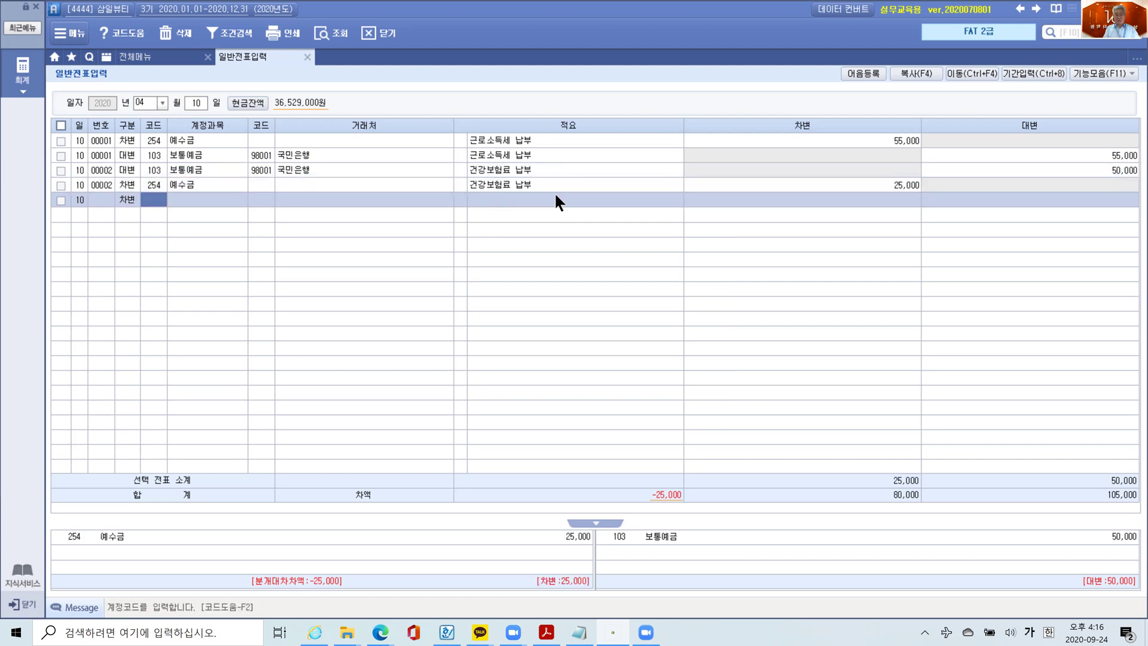
pyautogui.write('811')
pyautogui.press('Return')
pyautogui.press('Return')
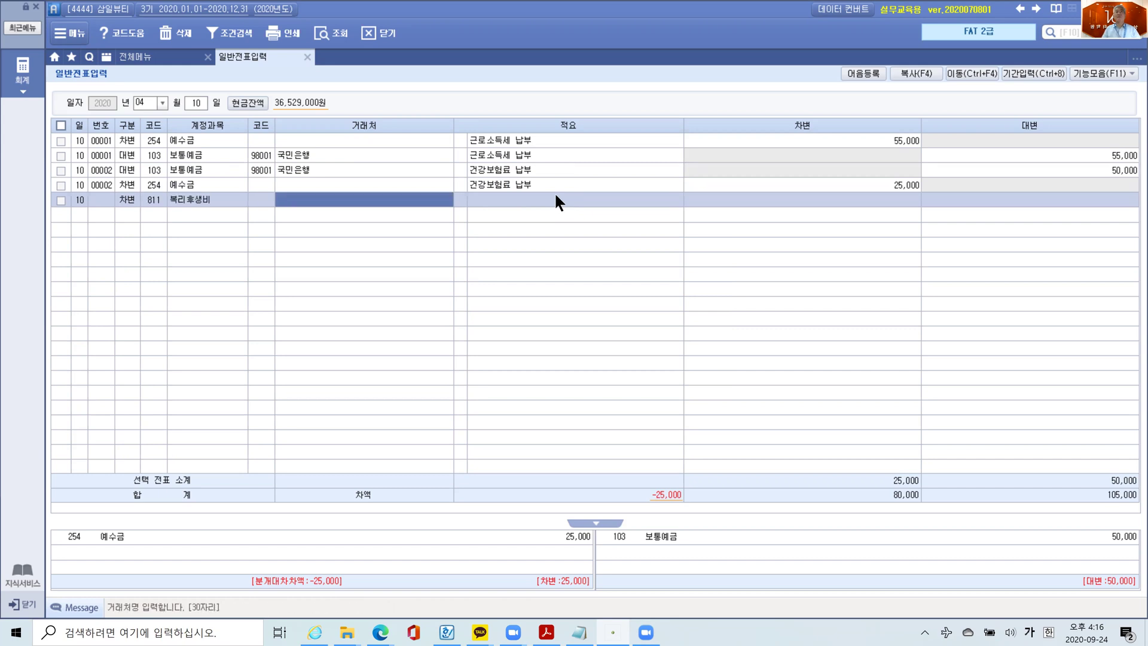
pyautogui.press('Return')
pyautogui.press('Return')
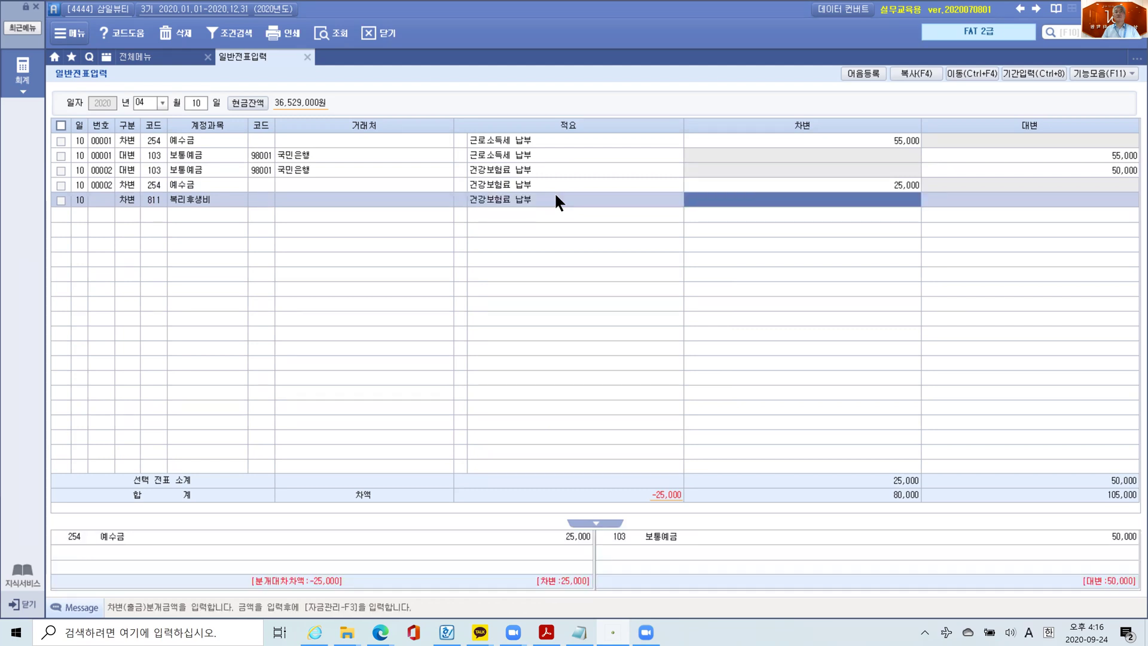
pyautogui.write('250000')
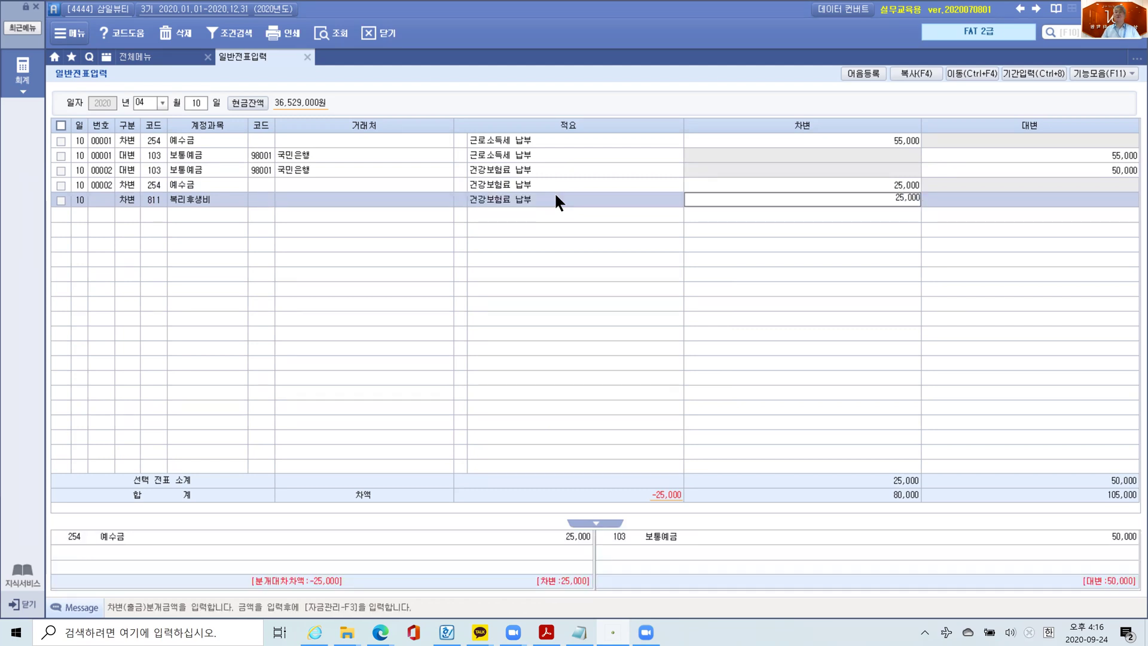
pyautogui.press('Return')
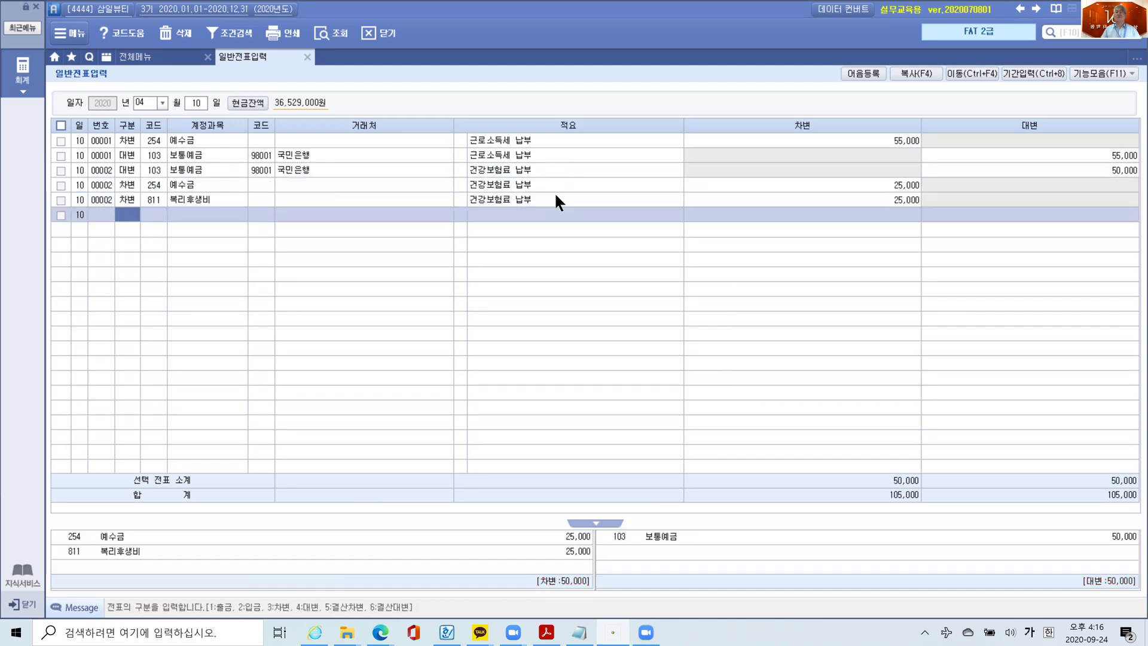
pyautogui.click(550, 196)
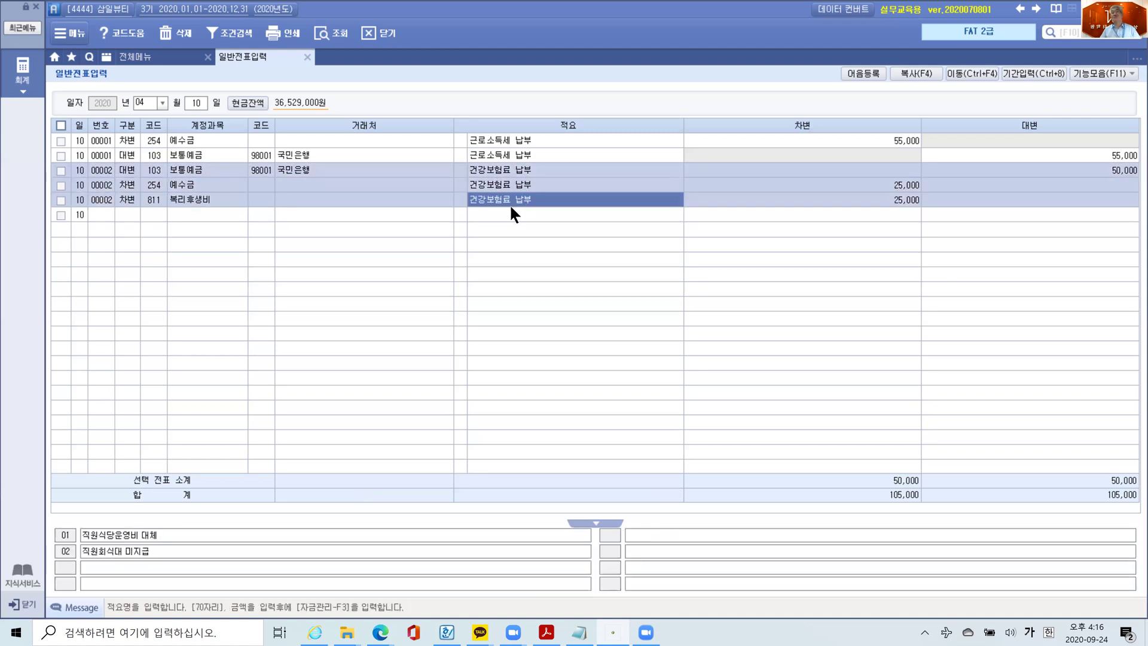
pyautogui.click(503, 214)
pyautogui.click(512, 200)
pyautogui.moveTo(104, 164); pyautogui.dragTo(123, 215)
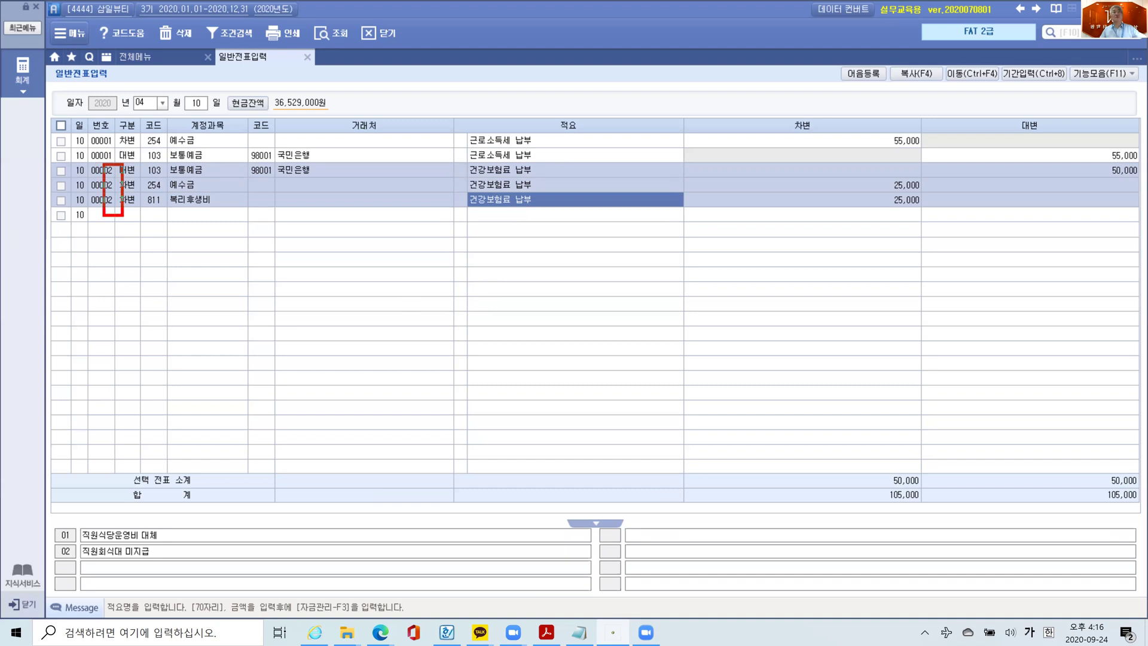
pyautogui.press('Escape')
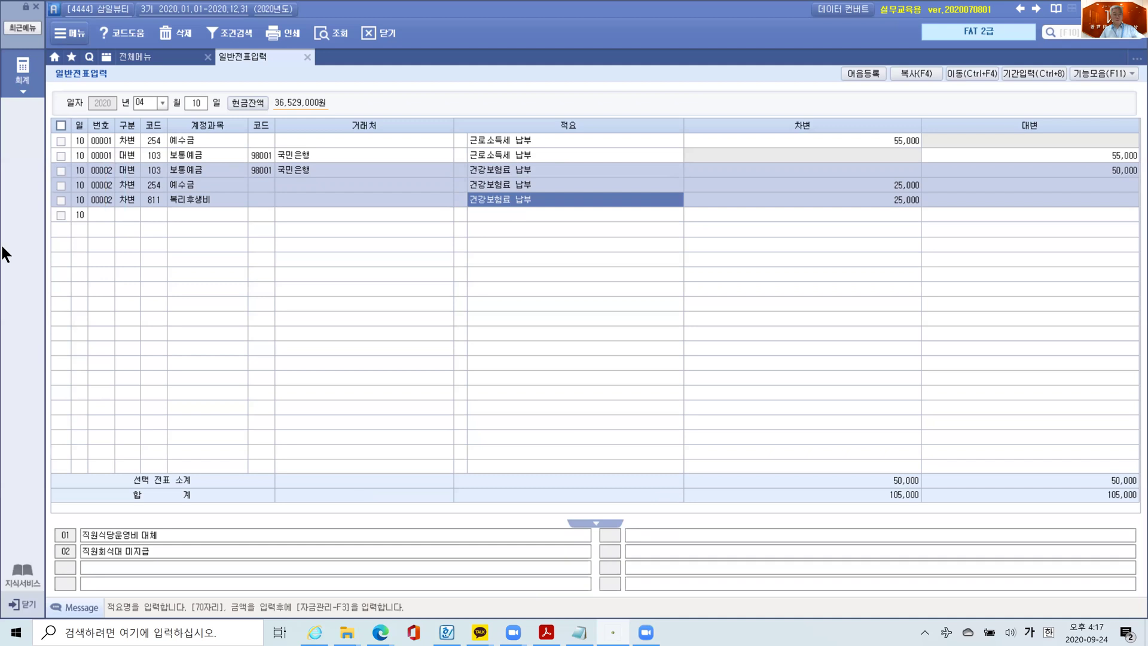
pyautogui.moveTo(87, 163); pyautogui.dragTo(116, 216)
pyautogui.moveTo(88, 118)
pyautogui.mouseDown()
pyautogui.moveTo(87, 131)
pyautogui.moveTo(87, 112)
pyautogui.moveTo(73, 119)
pyautogui.mouseUp()
pyautogui.press('Escape')
pyautogui.click(361, 190)
pyautogui.press('Up')
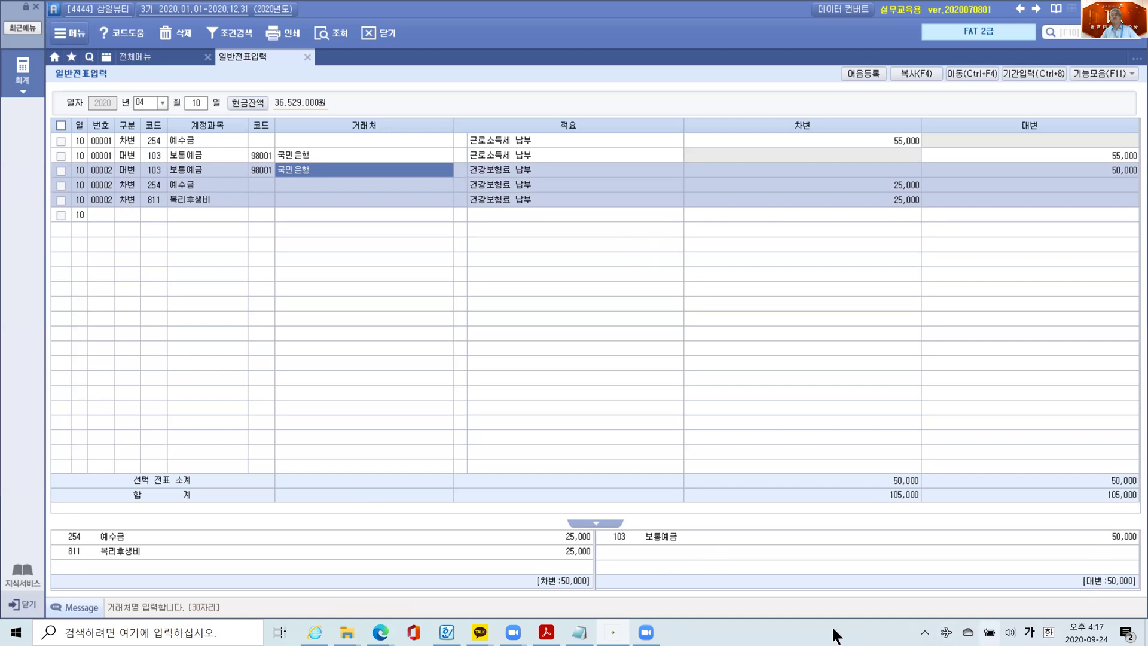
# - Bring the Notepad notes forward and review the 11번 journal entry
pyautogui.click(578, 632)
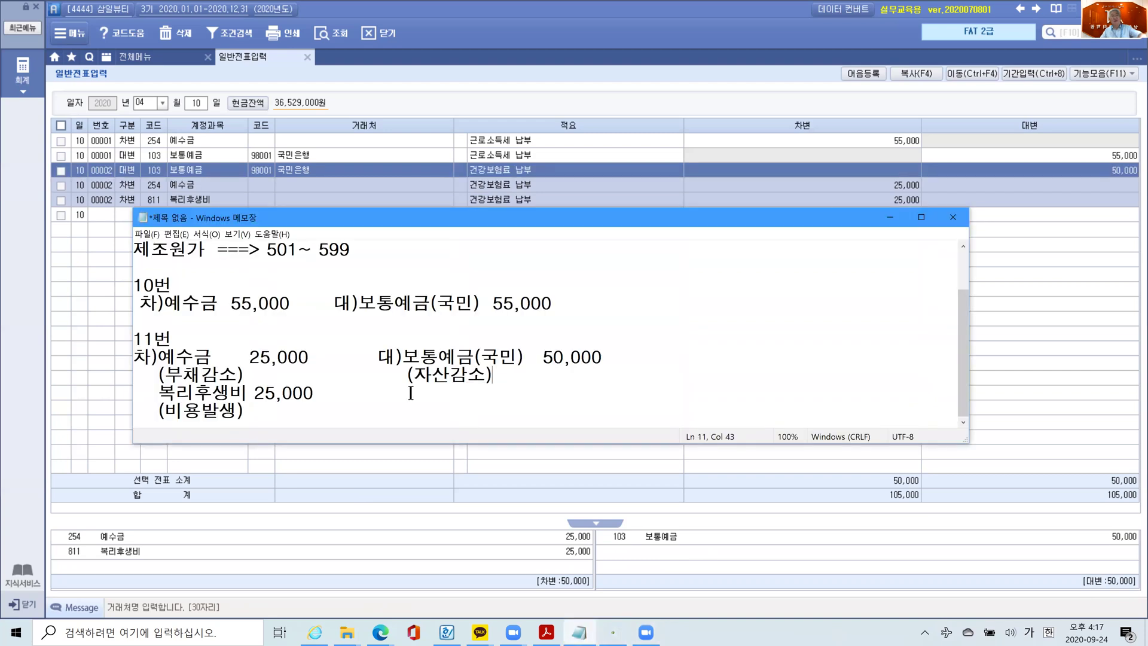
pyautogui.moveTo(123, 345)
pyautogui.mouseDown()
pyautogui.moveTo(539, 415)
pyautogui.moveTo(680, 423)
pyautogui.mouseUp()
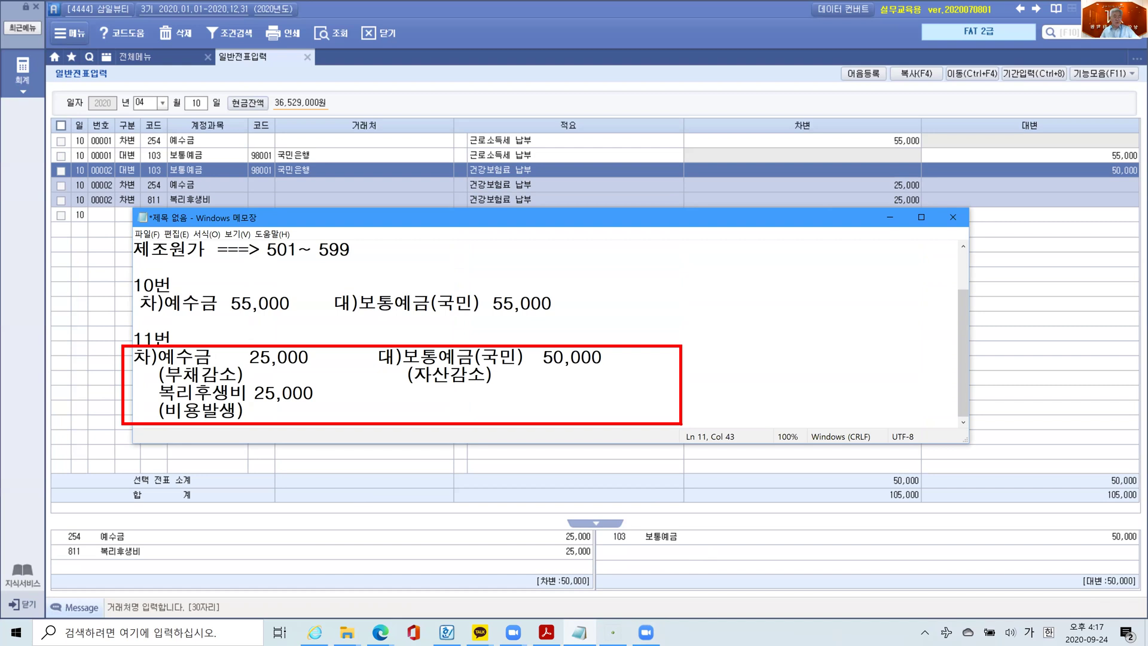
pyautogui.press('Escape')
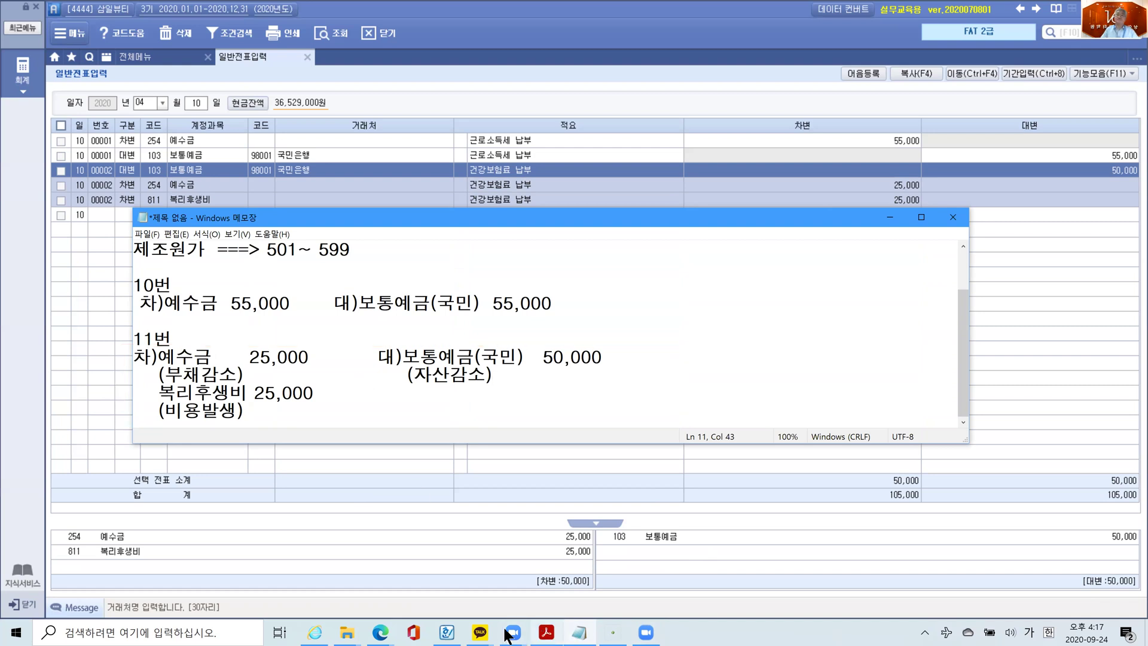
# - Switch to the PDF textbook and scroll down to problem 12's 거래명세서 on page 20
pyautogui.click(546, 631)
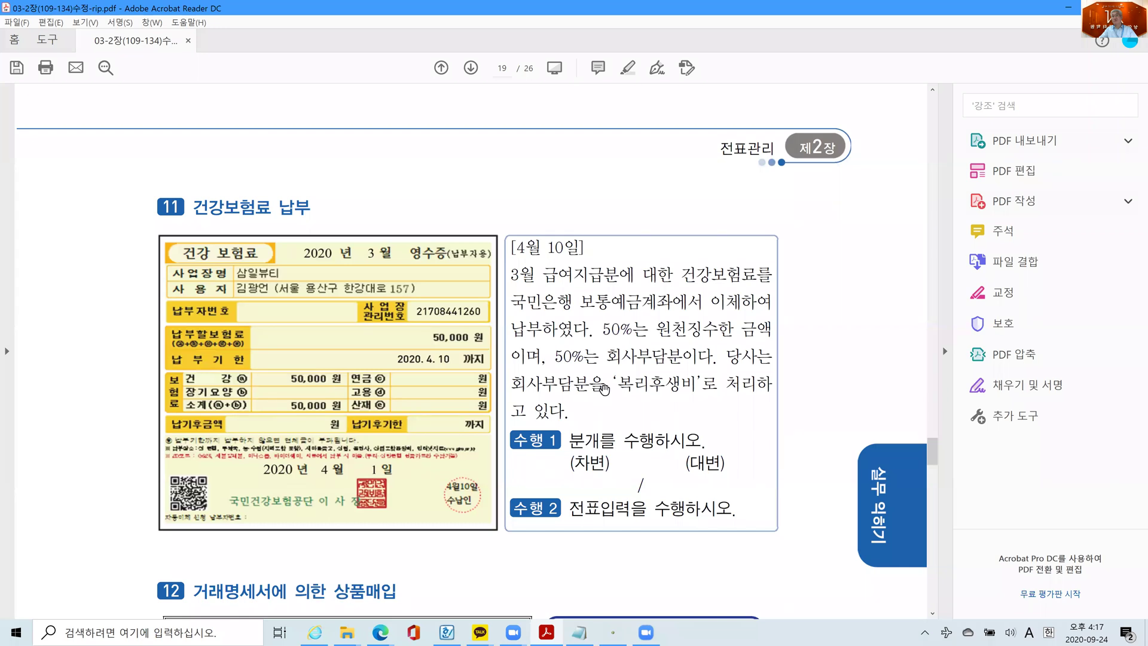
pyautogui.scroll(-3, 604, 385)
pyautogui.scroll(-4, 604, 384)
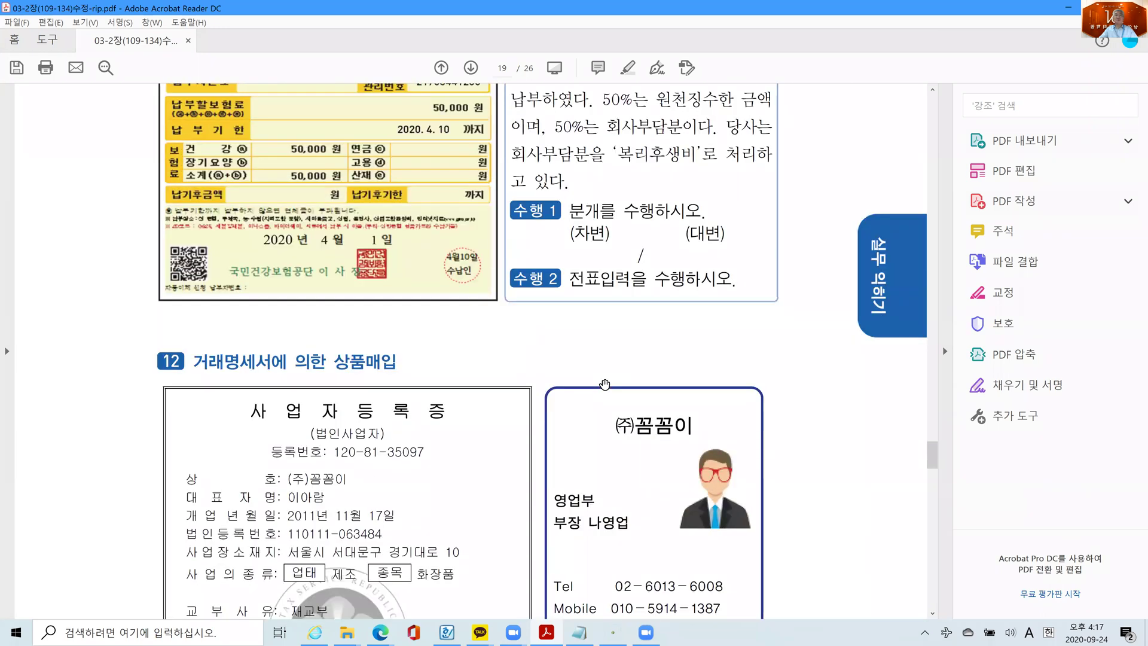
pyautogui.scroll(-1, 373, 421)
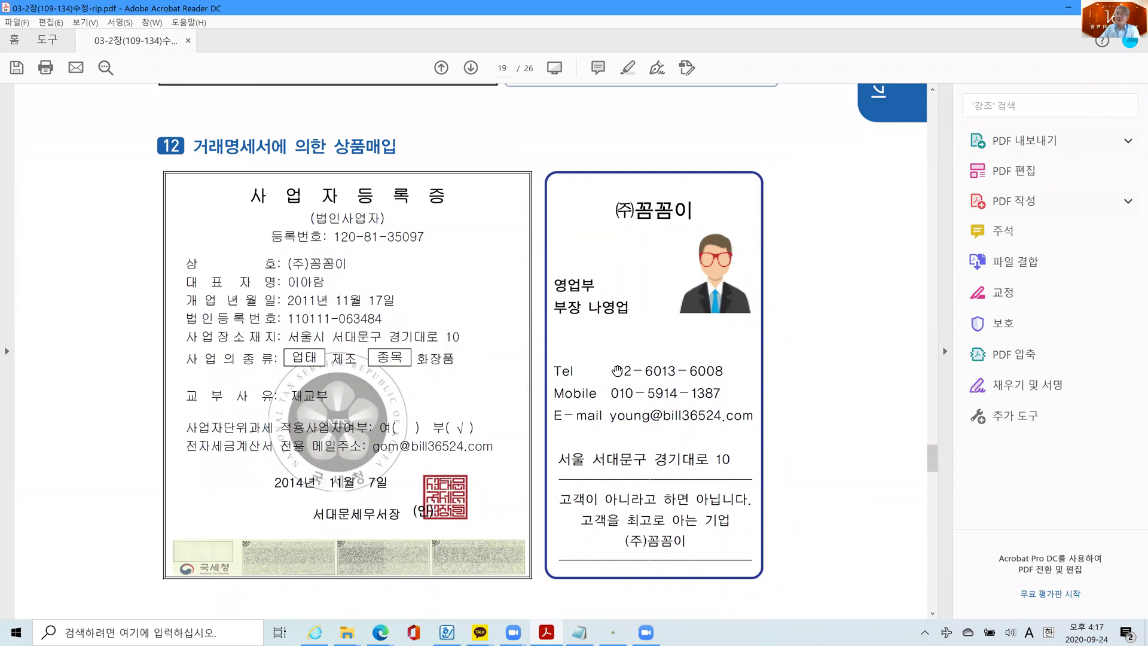
pyautogui.scroll(-3, 616, 370)
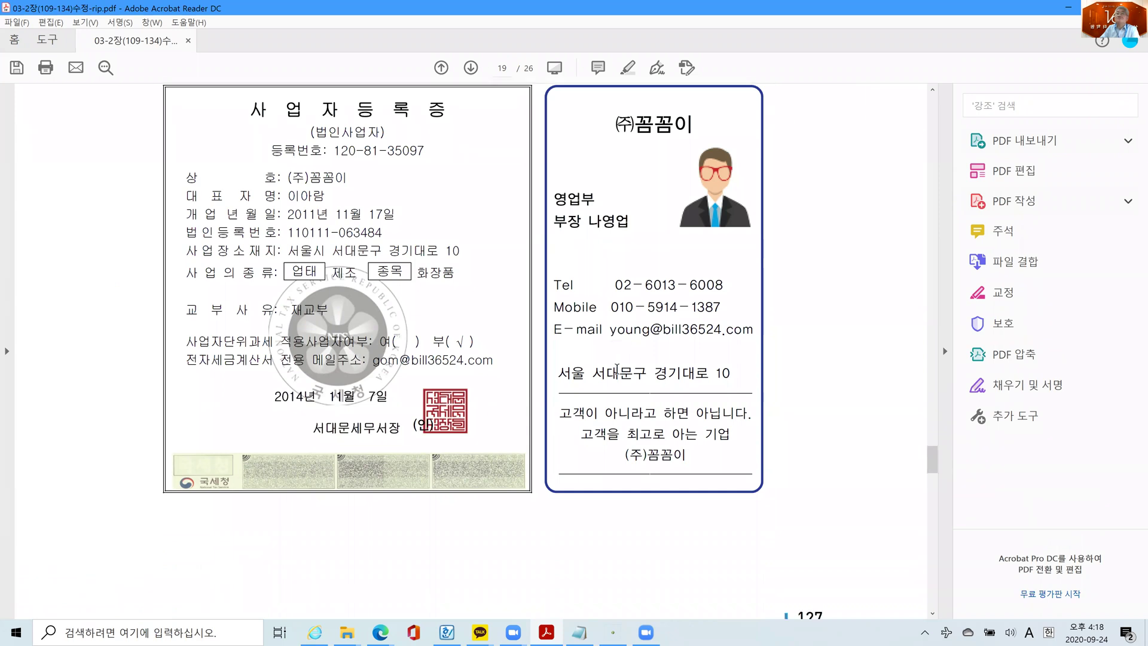
pyautogui.scroll(-10, 616, 369)
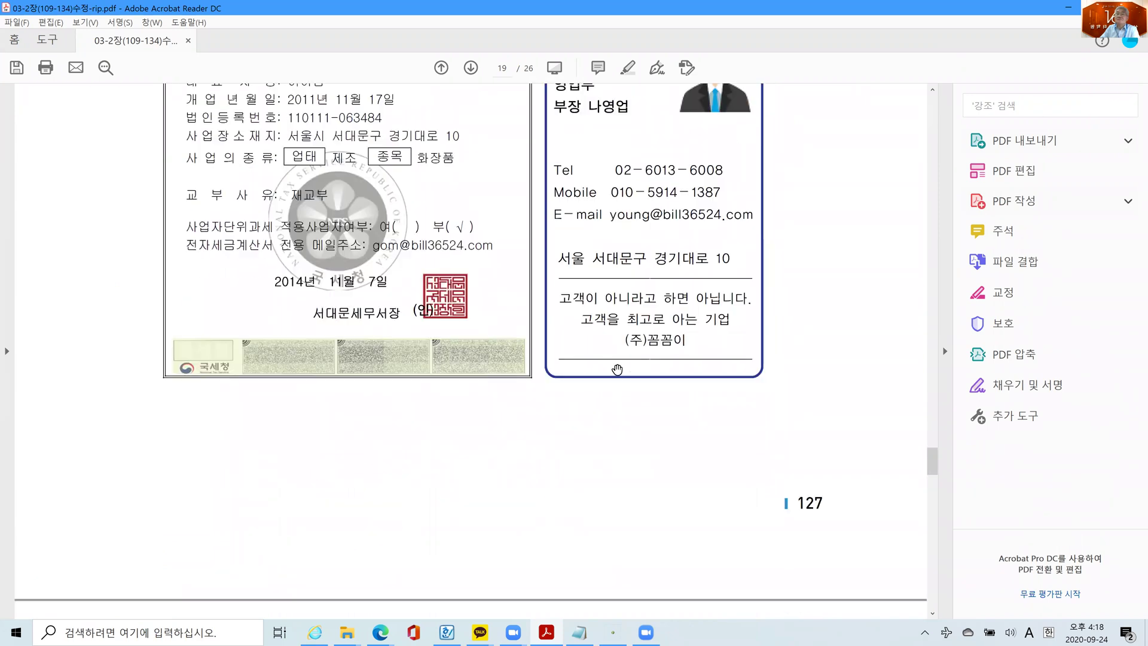
pyautogui.scroll(-4, 617, 370)
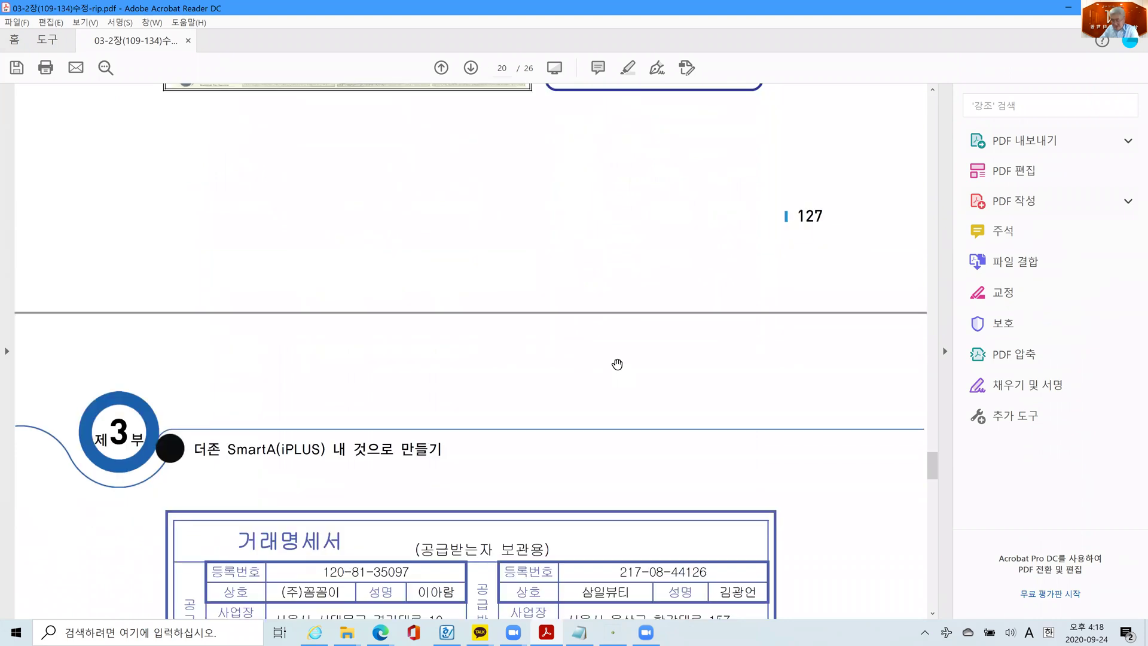
pyautogui.scroll(-5, 613, 376)
pyautogui.scroll(-1, 613, 377)
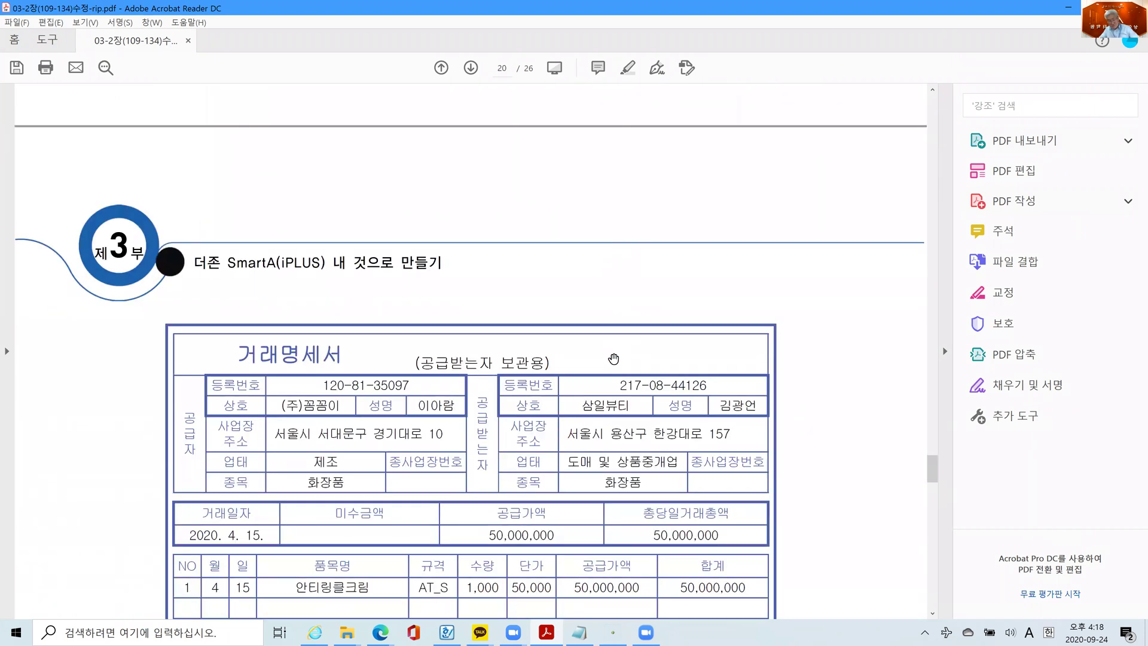
# - Highlight the new customer code 2001 in yellow
pyautogui.scroll(-5, 609, 357)
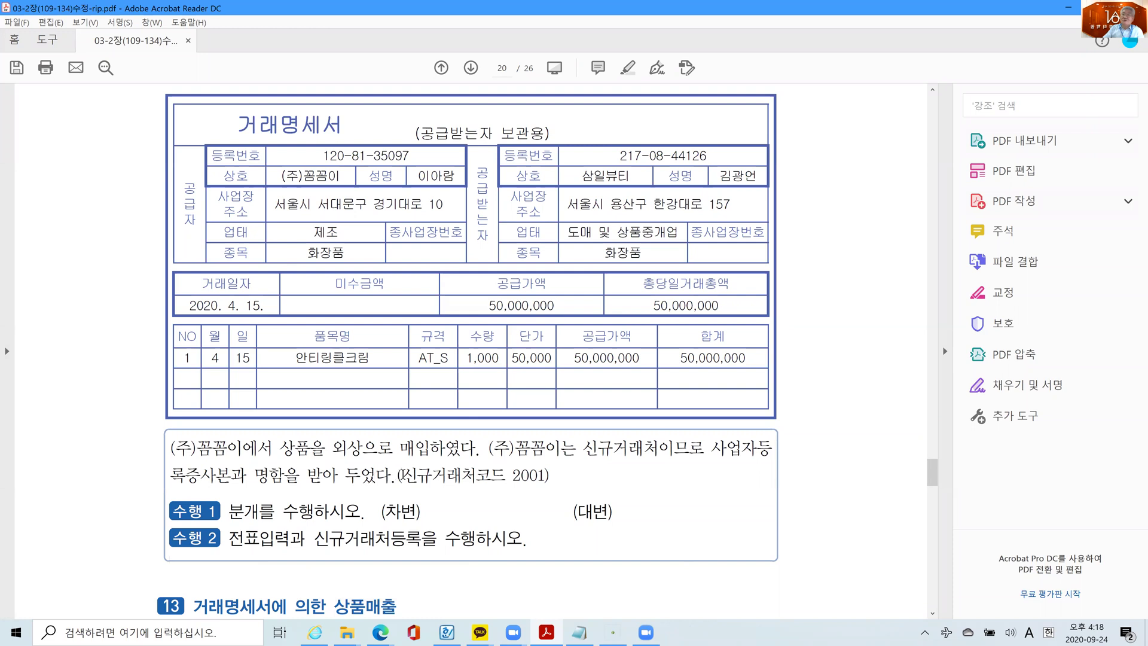
pyautogui.moveTo(402, 476); pyautogui.dragTo(555, 478)
pyautogui.rightClick(535, 485)
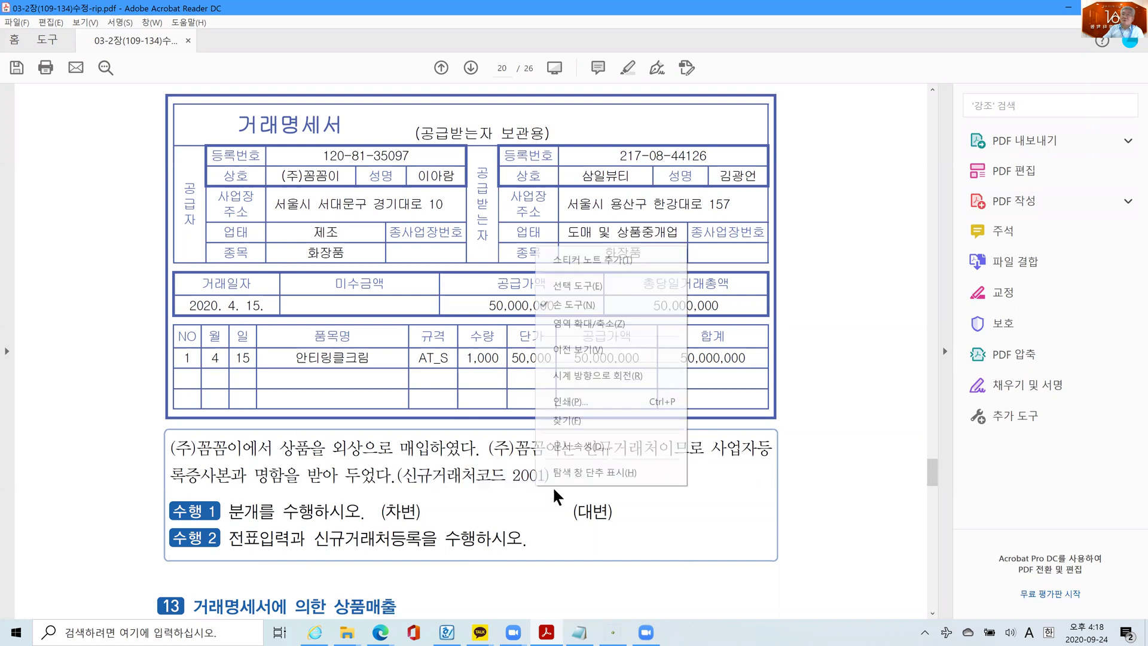
pyautogui.click(501, 474)
pyautogui.moveTo(509, 474); pyautogui.dragTo(545, 475)
pyautogui.rightClick(530, 478)
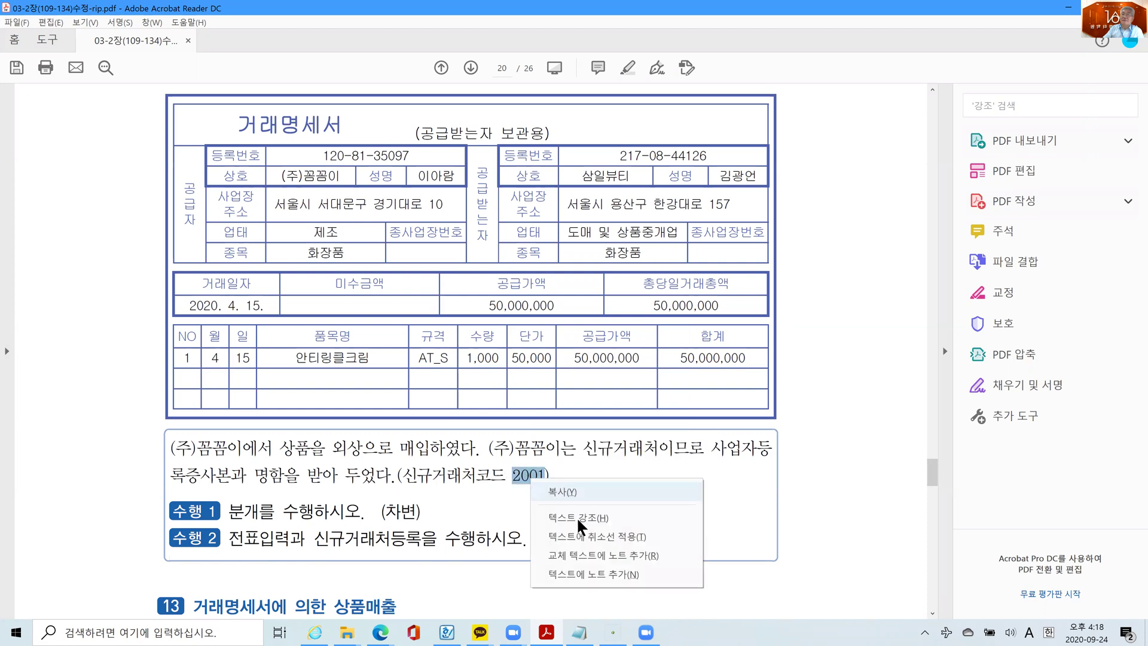
pyautogui.click(578, 519)
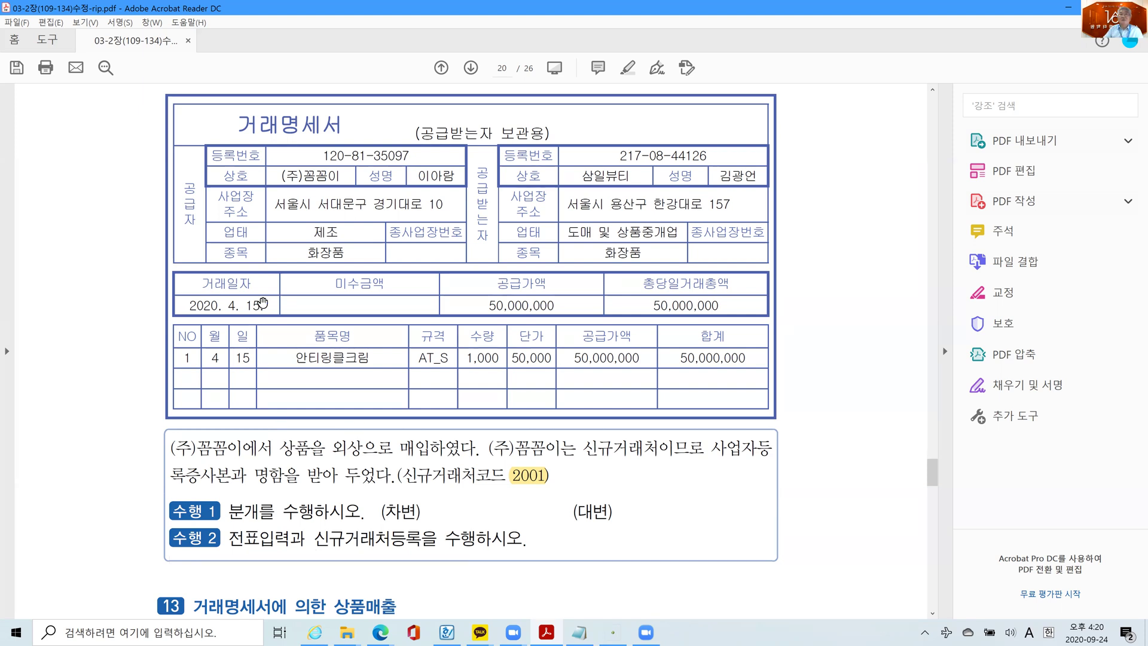
# - Highlight the trade date 2020. 4. 15. in yellow and return to Smart A
pyautogui.moveTo(265, 306); pyautogui.dragTo(210, 306)
pyautogui.rightClick(210, 305)
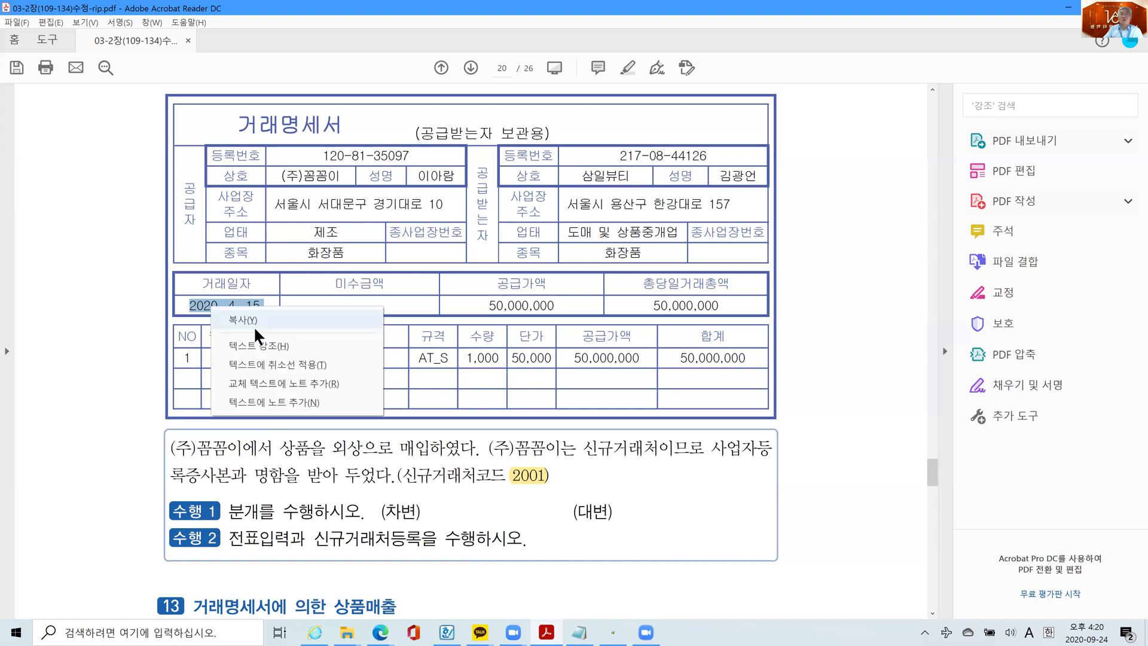
pyautogui.click(335, 345)
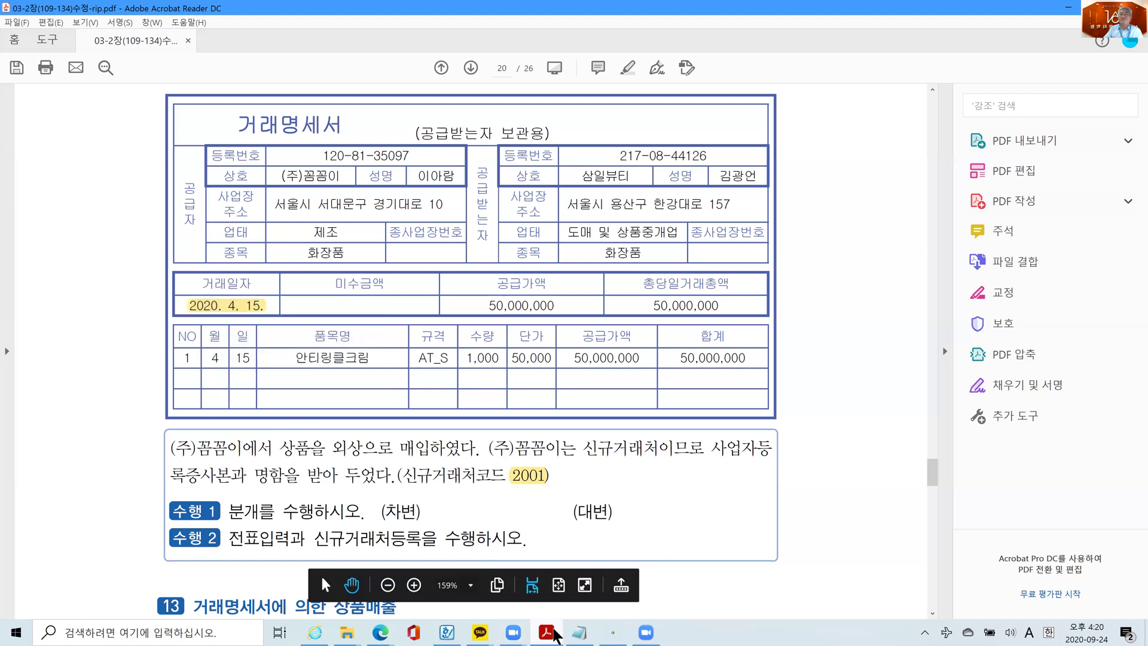
pyautogui.click(613, 632)
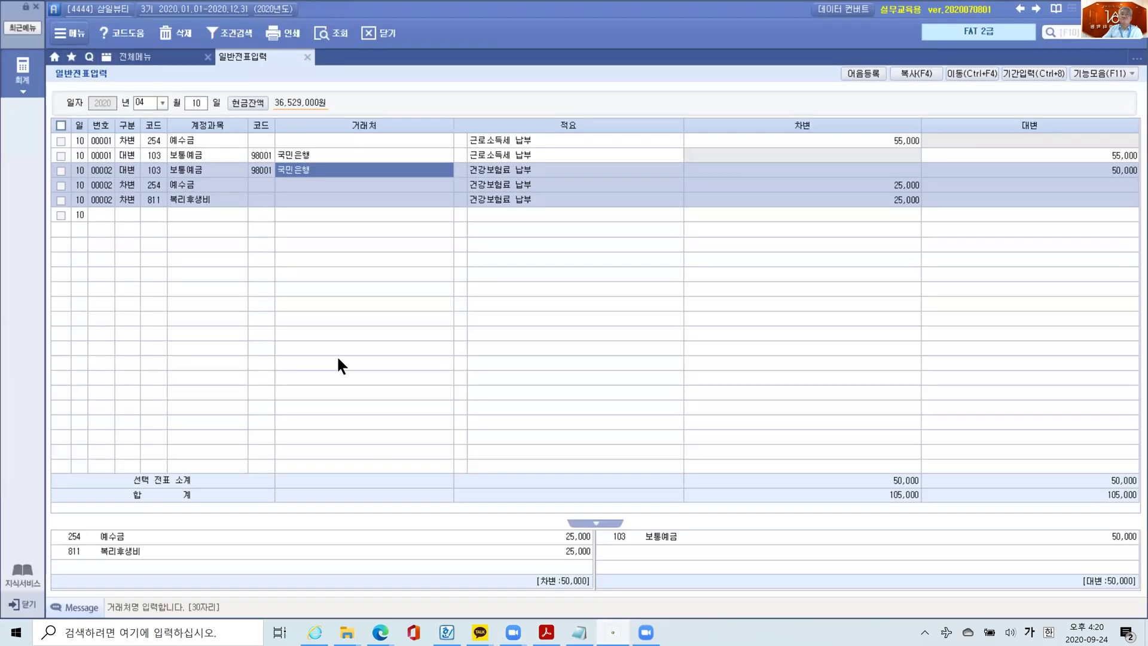
# - Set the voucher day to April 15
pyautogui.click(197, 103)
pyautogui.press('BackSpace')
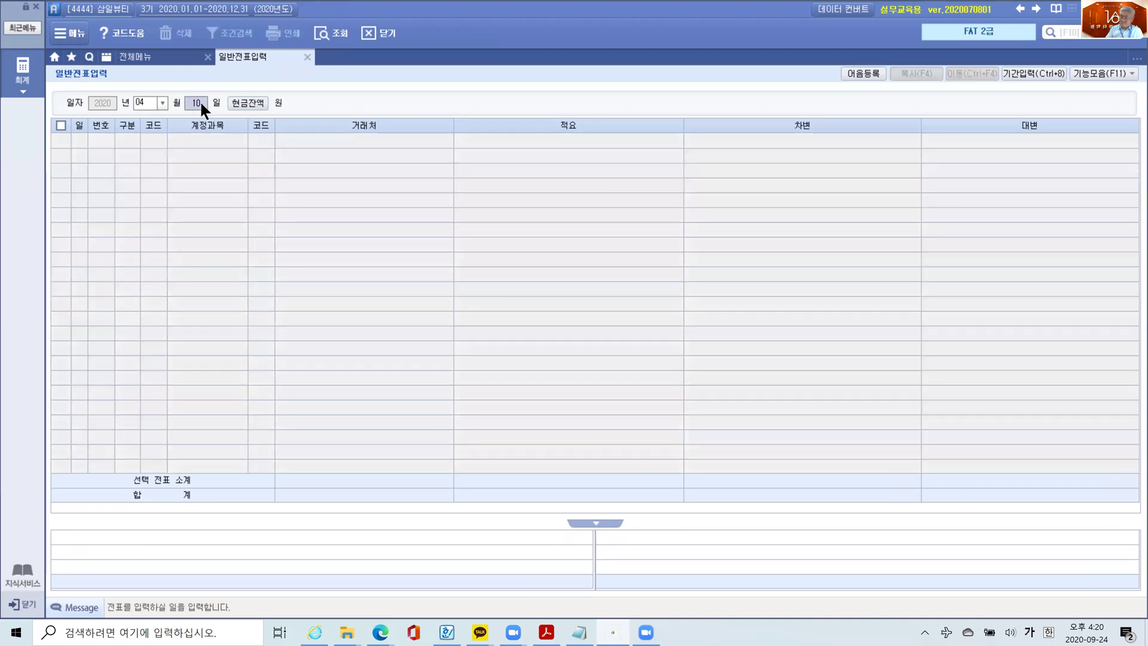
pyautogui.write('15')
pyautogui.press('Return')
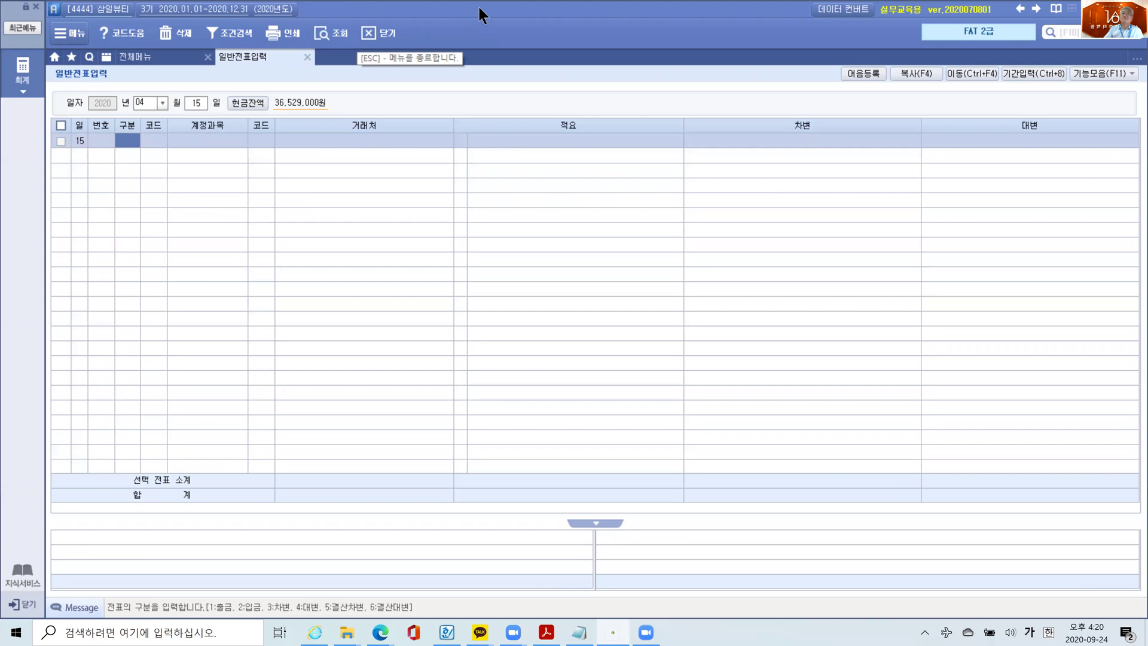
pyautogui.doubleClick(477, 26)
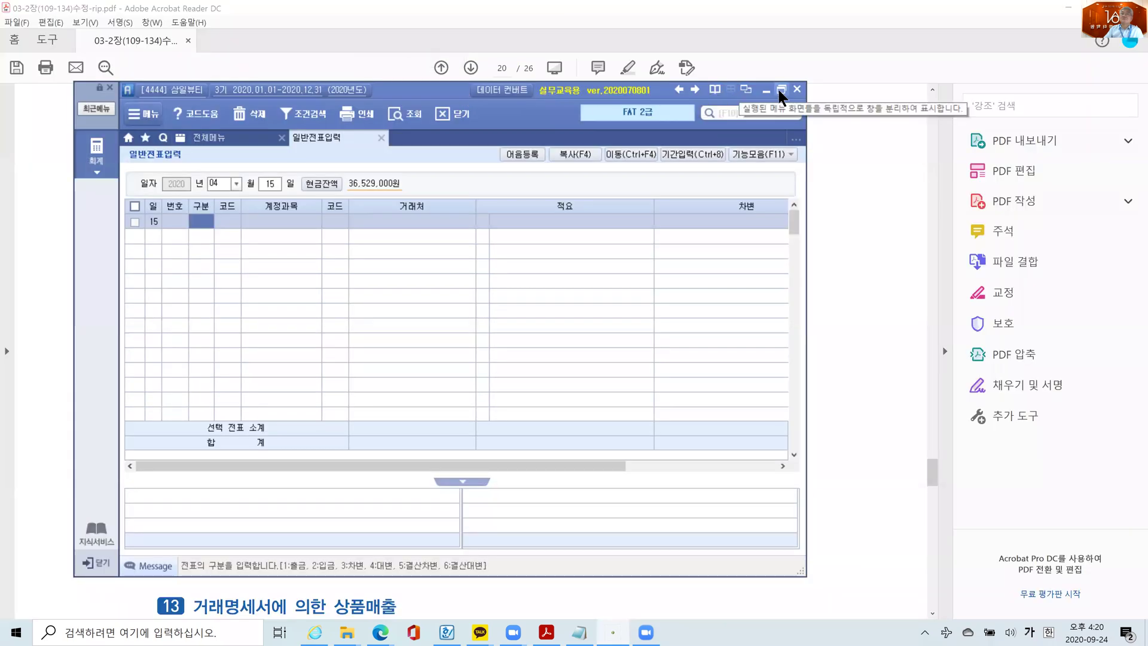
pyautogui.click(780, 90)
# - Debit 146 상품 50,000,000 with memo 01 상품외상매입
pyautogui.write('3')
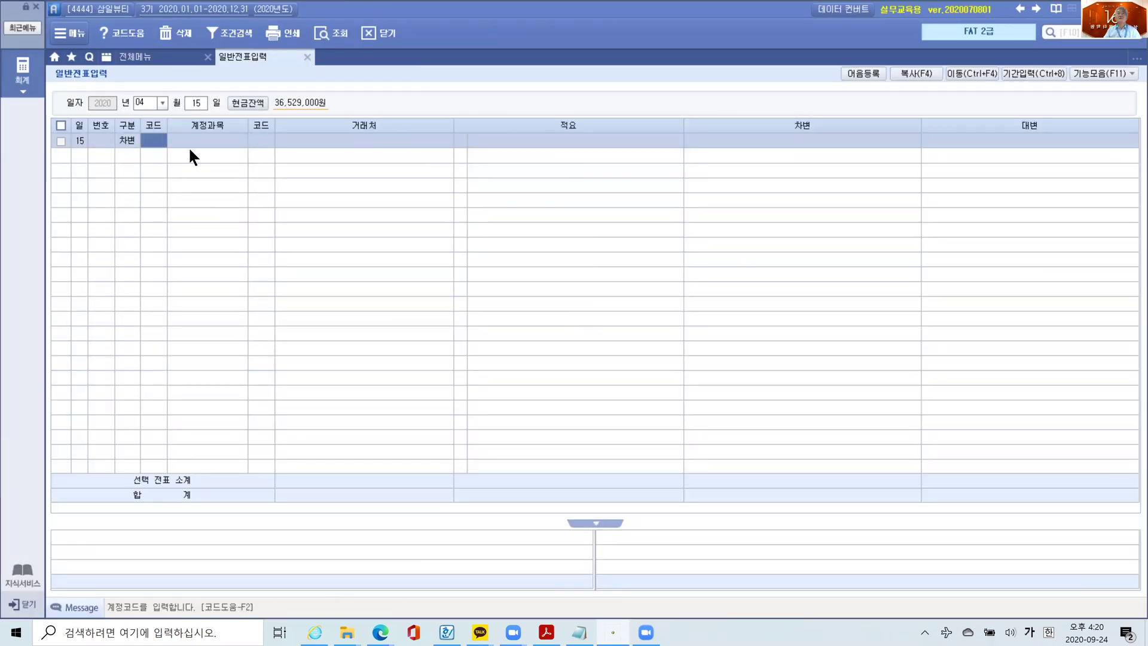
pyautogui.write('상품')
pyautogui.press('Return')
pyautogui.press('Down')
pyautogui.press('Return')
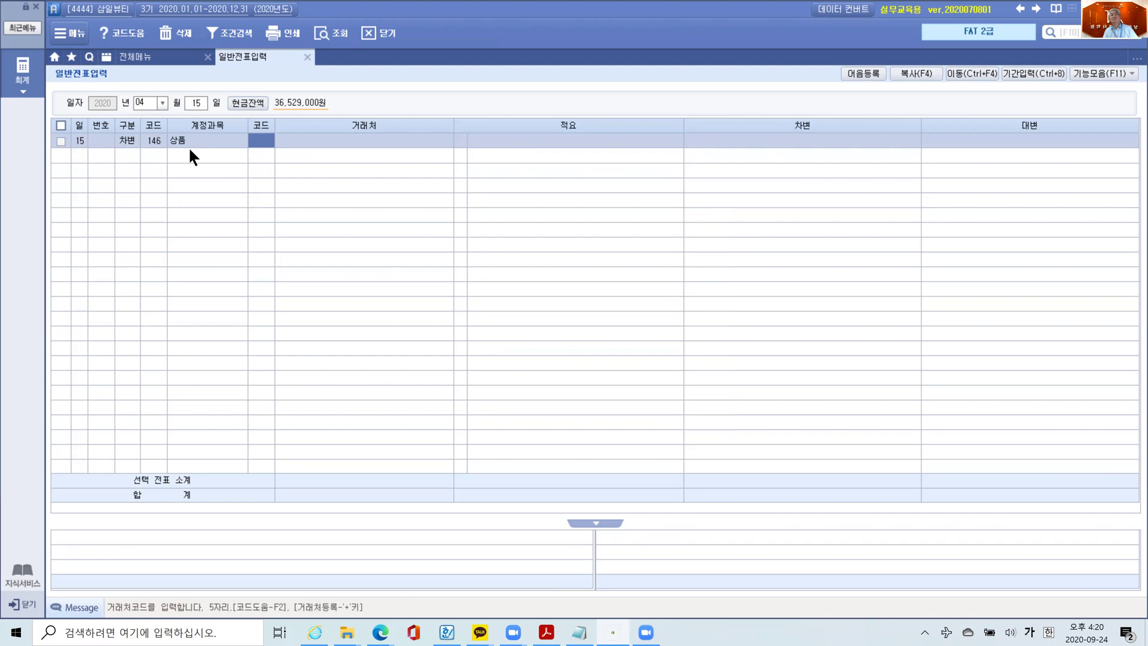
pyautogui.press('Return')
pyautogui.press('Return')
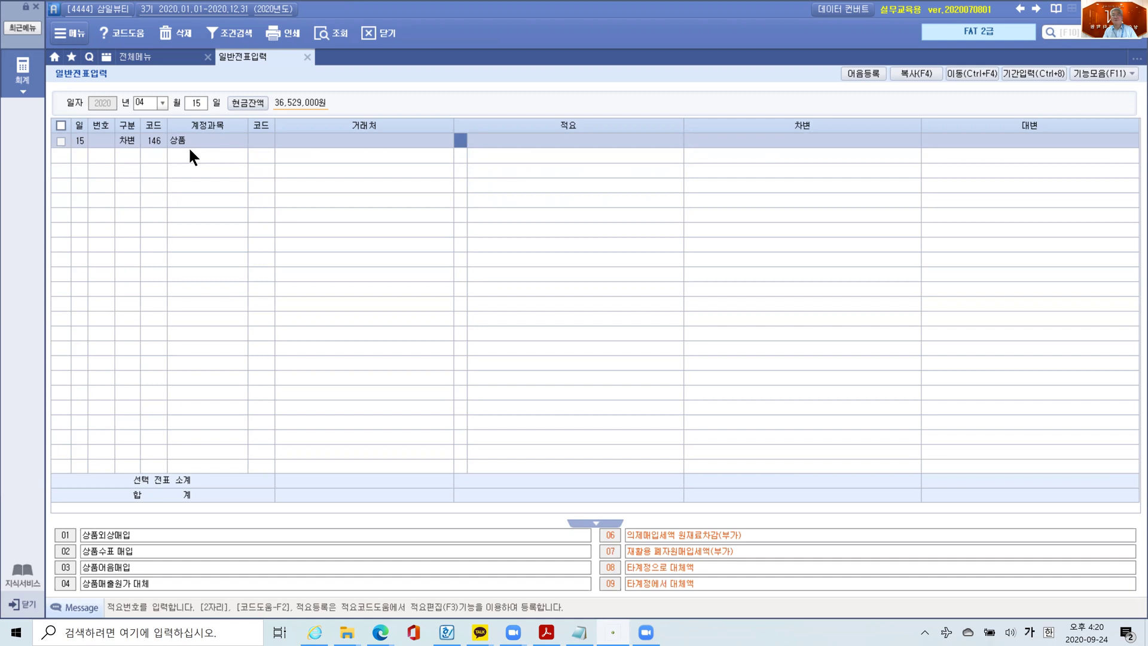
pyautogui.write('1')
pyautogui.press('Return')
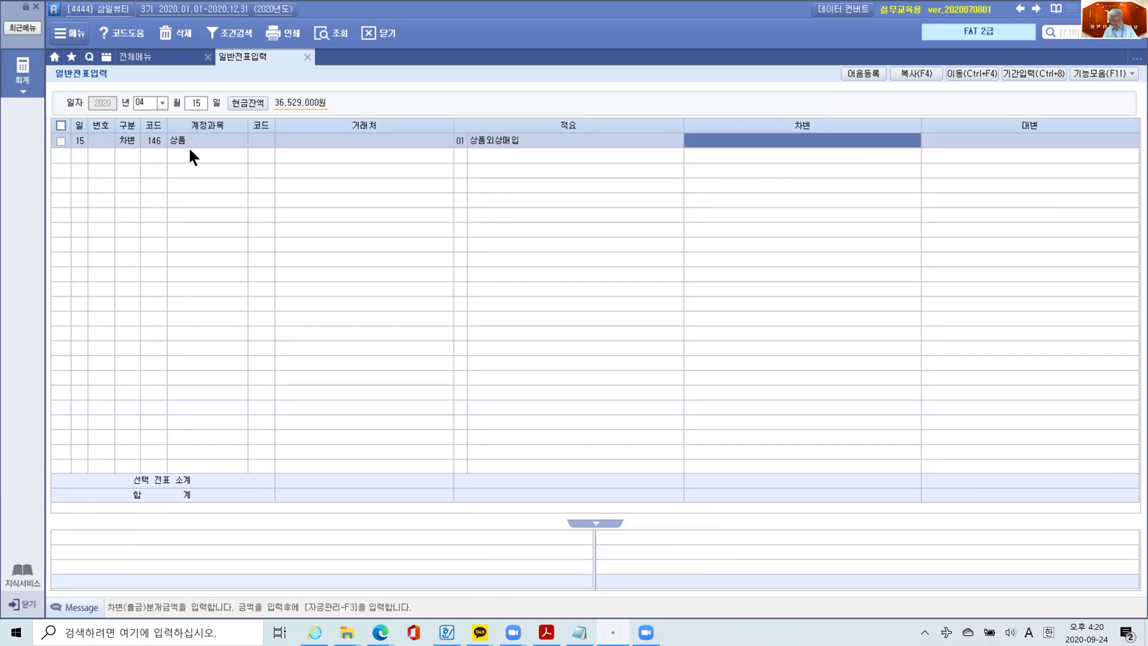
pyautogui.write('50')
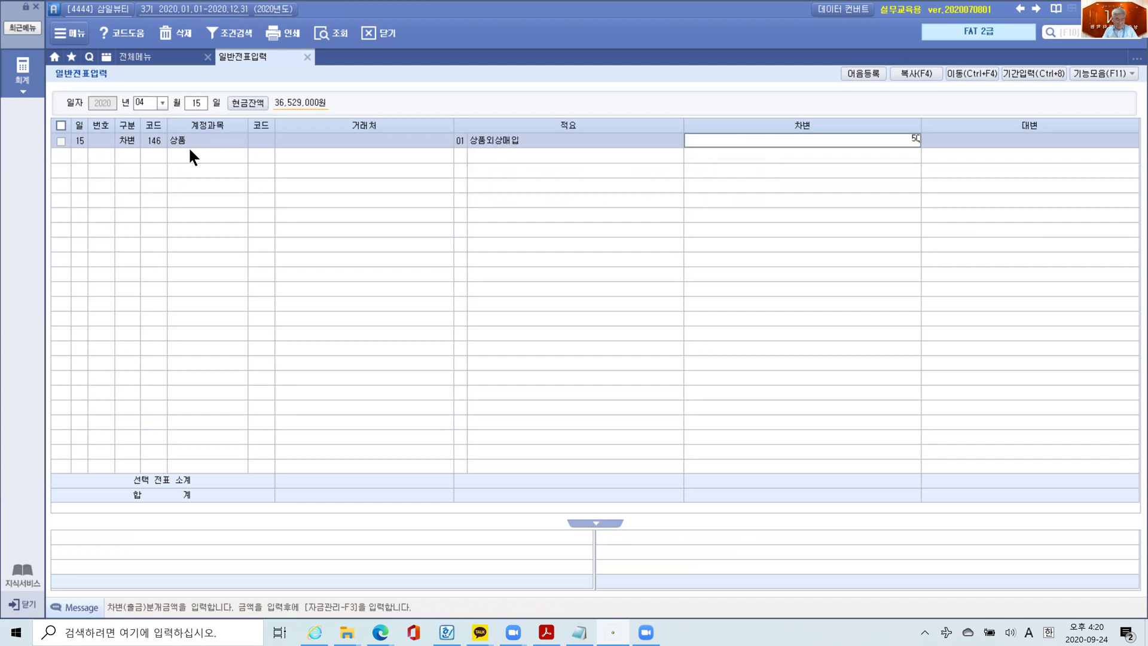
pyautogui.press('+')
pyautogui.press('+')
pyautogui.press('Return')
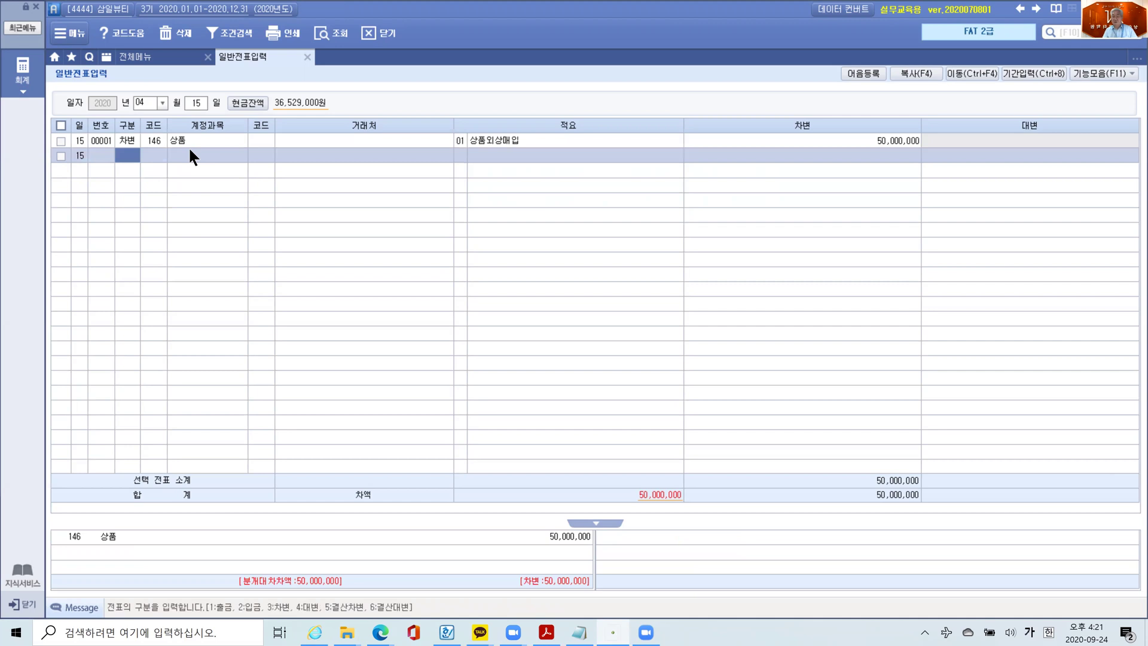
# - Add a credit line for 251 외상매입금 and enter the new customer (주)꼼꼼이 for registration
pyautogui.press('4')
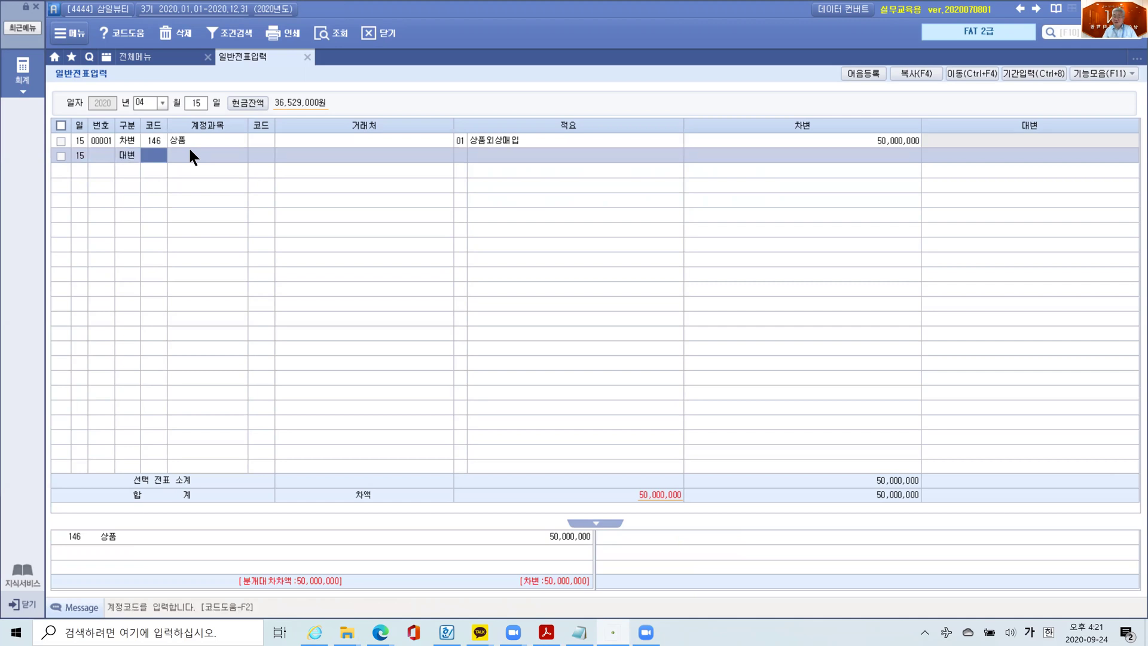
pyautogui.write('251')
pyautogui.press('Return')
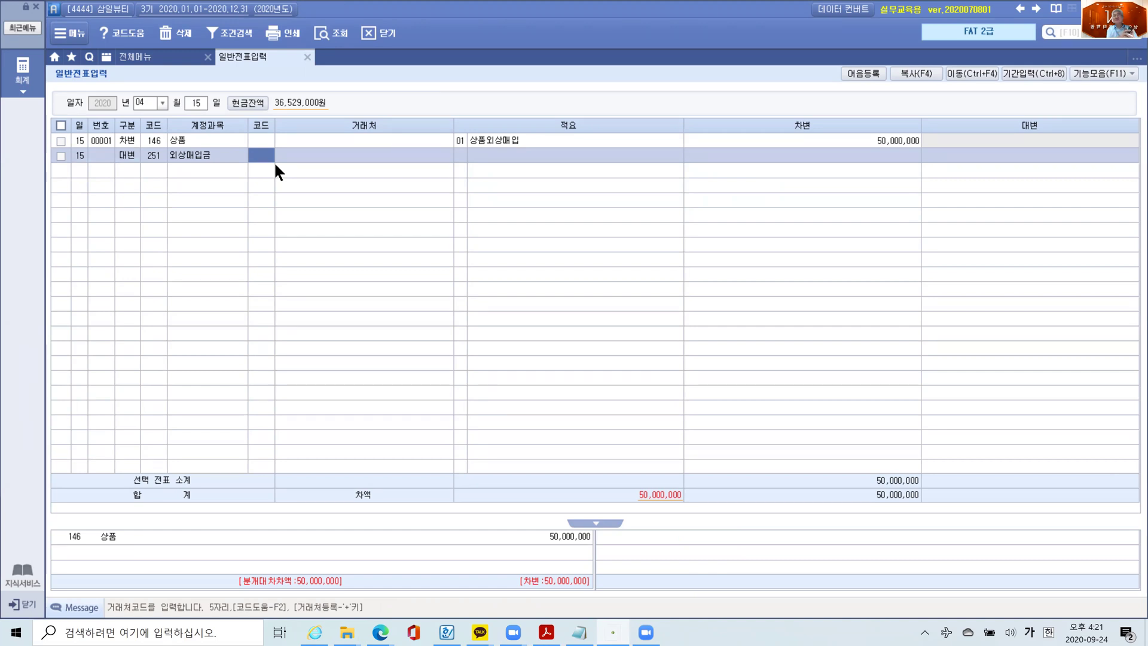
pyautogui.press('Return')
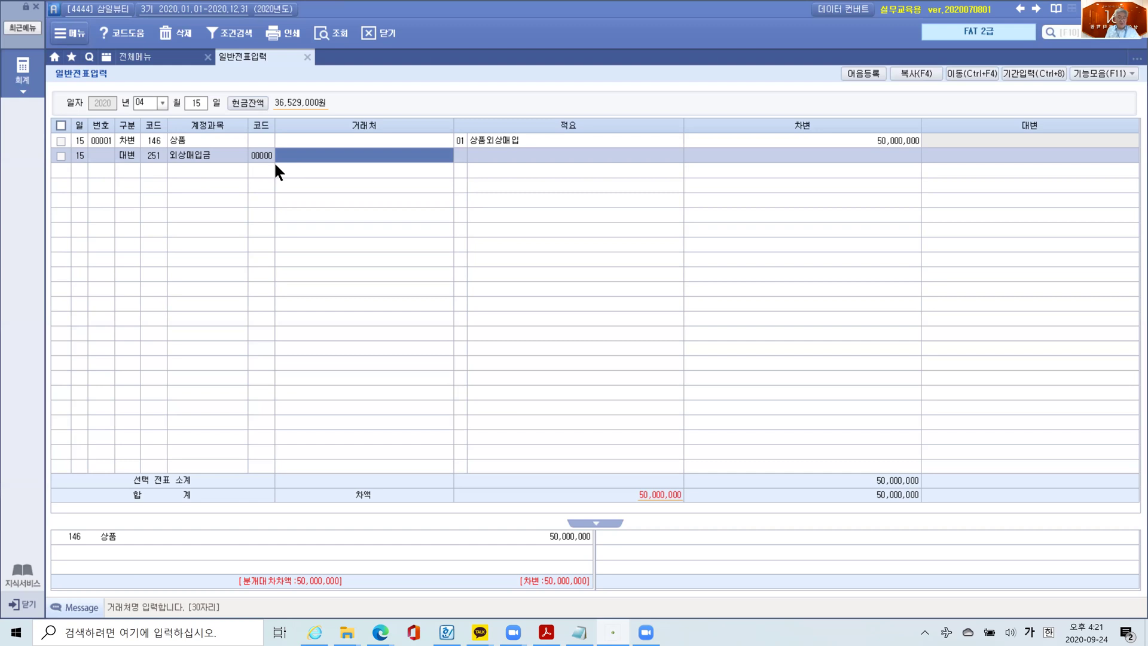
pyautogui.write('(')
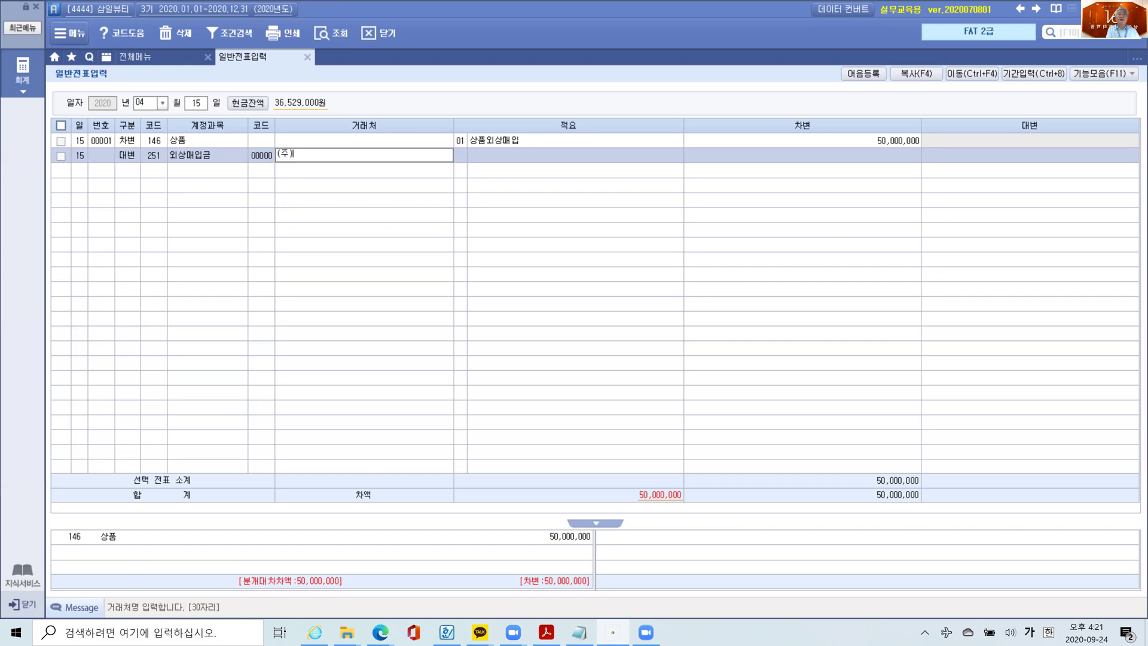
pyautogui.write('주)꼼ㄲ')
pyautogui.write('꼼')
pyautogui.write('이')
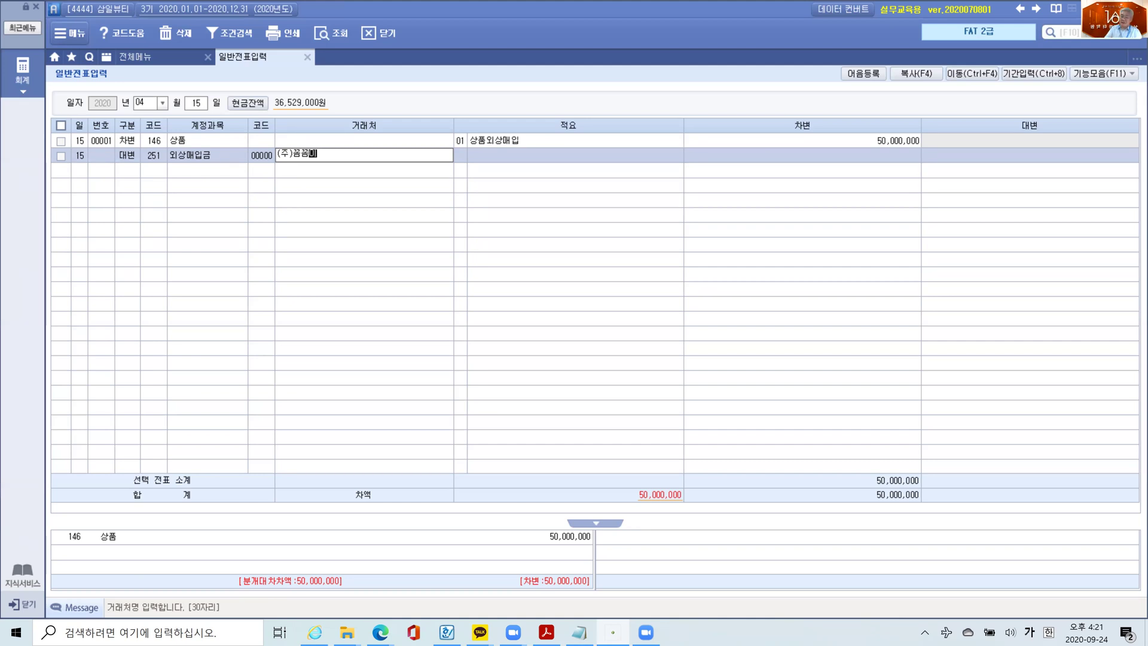
pyautogui.press('Return')
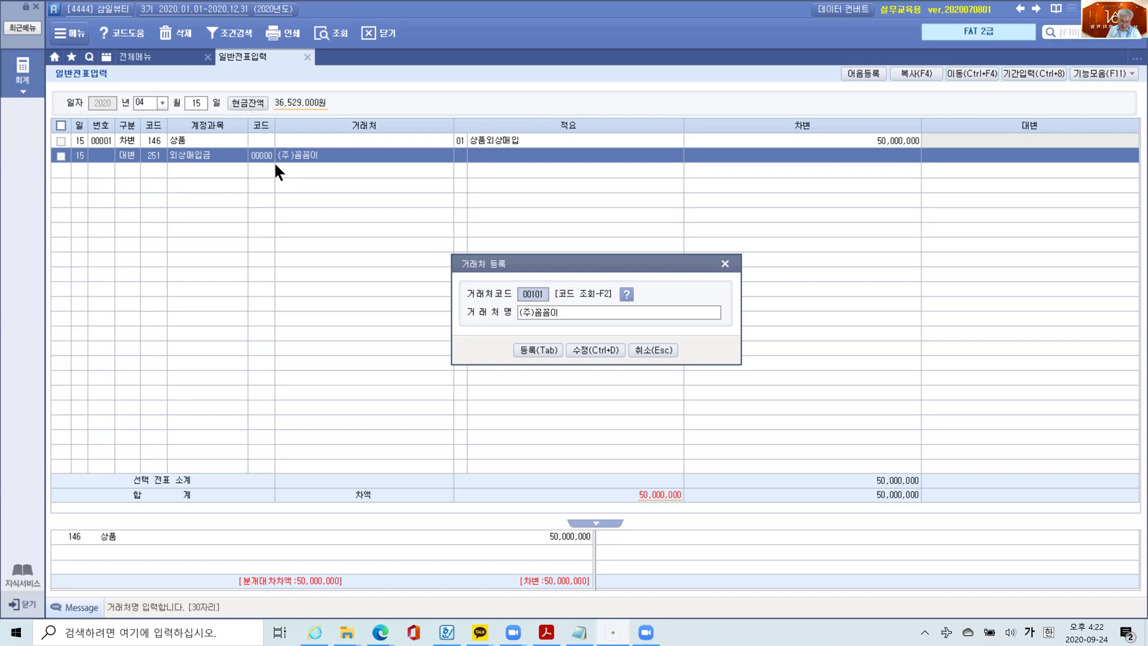
# - Enter vendor code 02001 and open its full details form
pyautogui.write('2001')
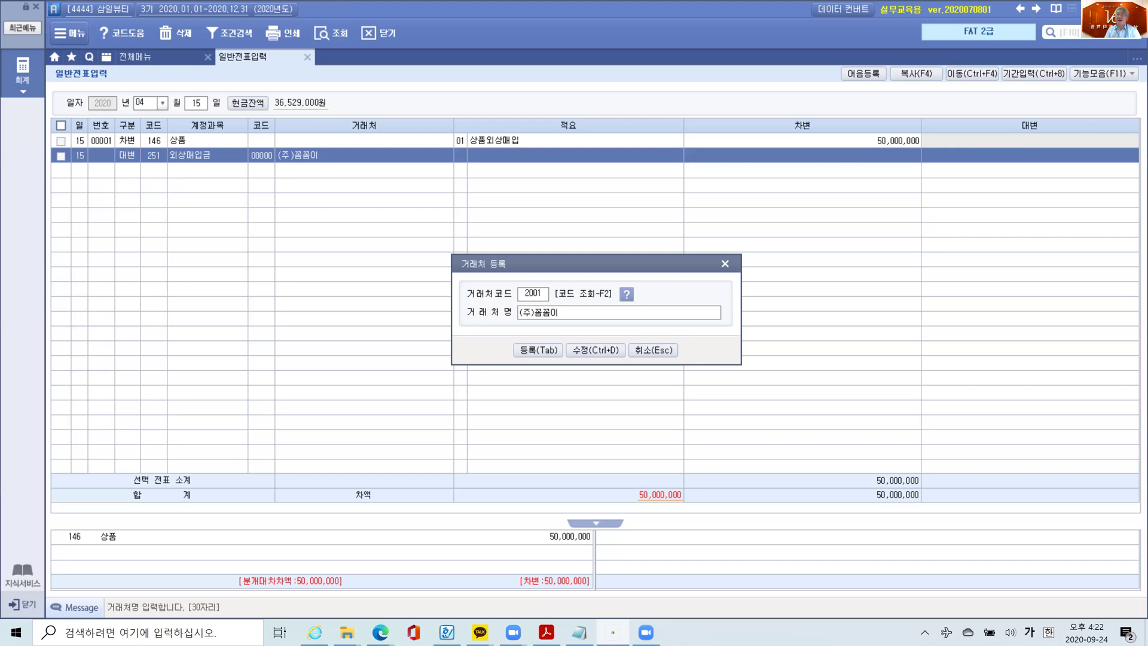
pyautogui.press('Return')
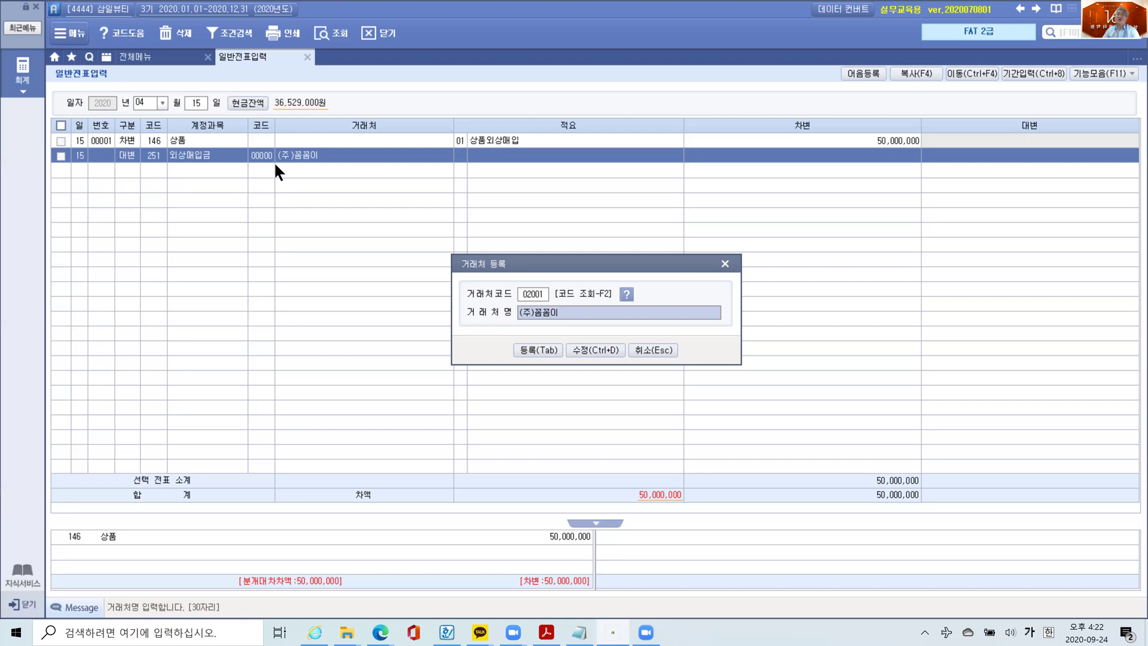
pyautogui.click(592, 350)
pyautogui.moveTo(594, 106); pyautogui.dragTo(516, 168)
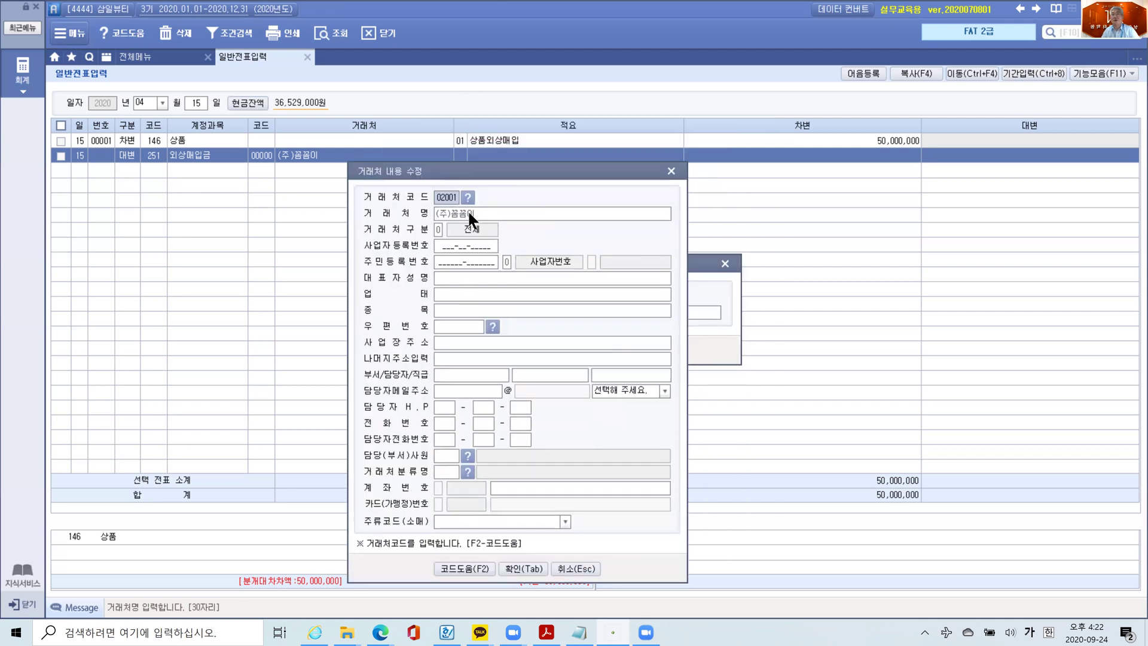
pyautogui.click(450, 245)
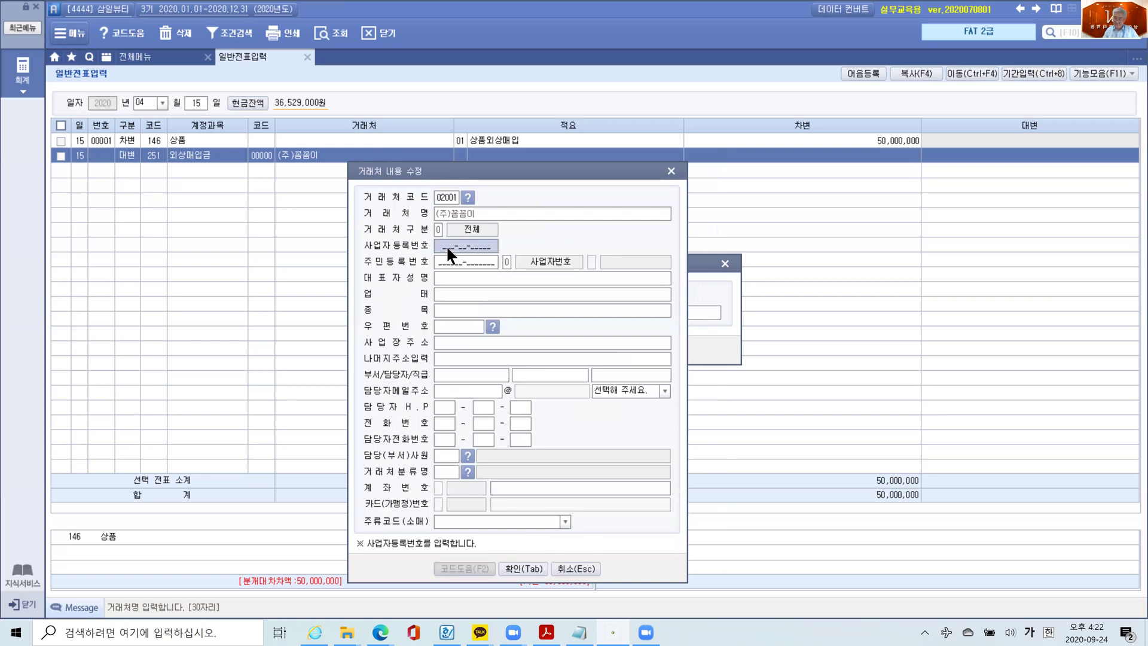
# - Enter the vendor's business registration number and the representative's name
pyautogui.press('Return')
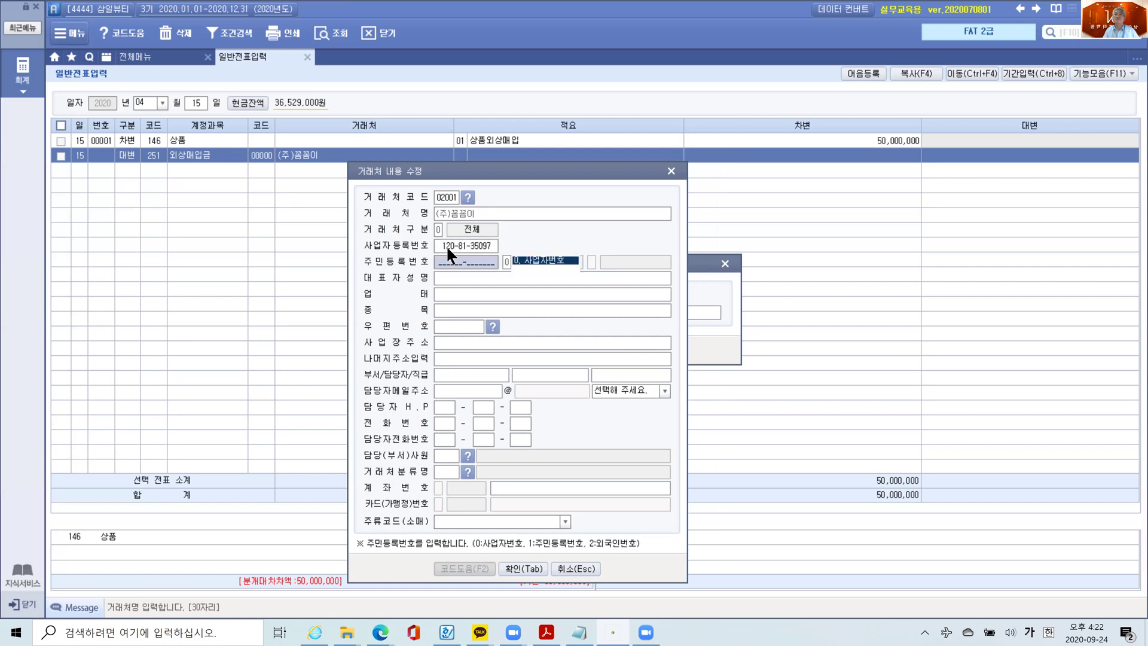
pyautogui.press('Return')
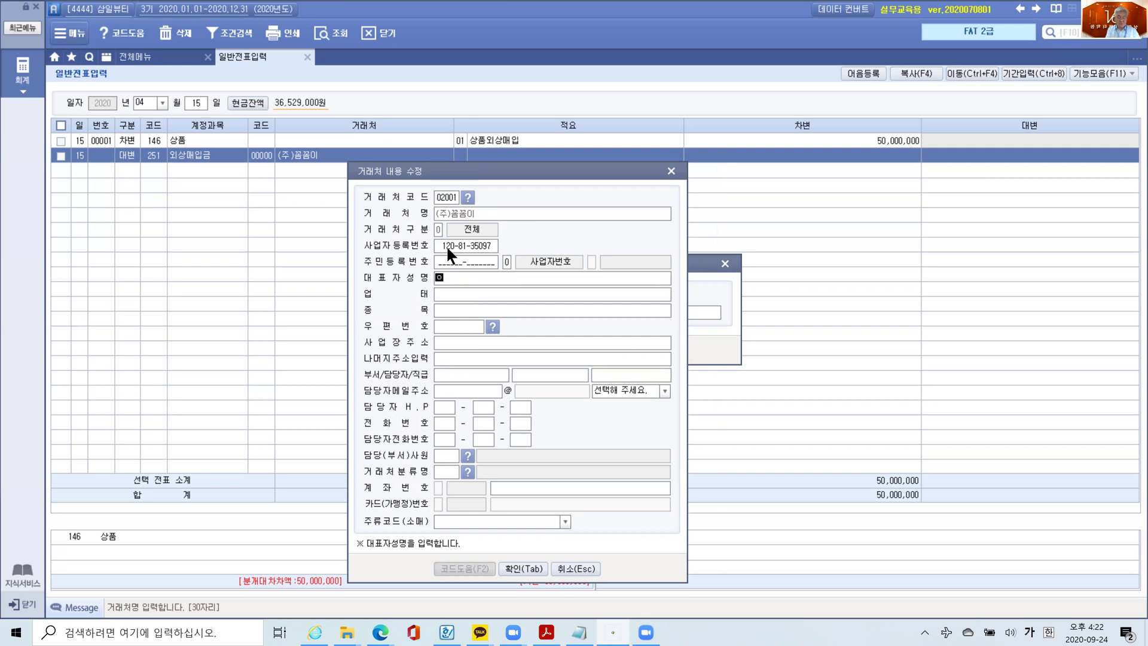
pyautogui.press('Return')
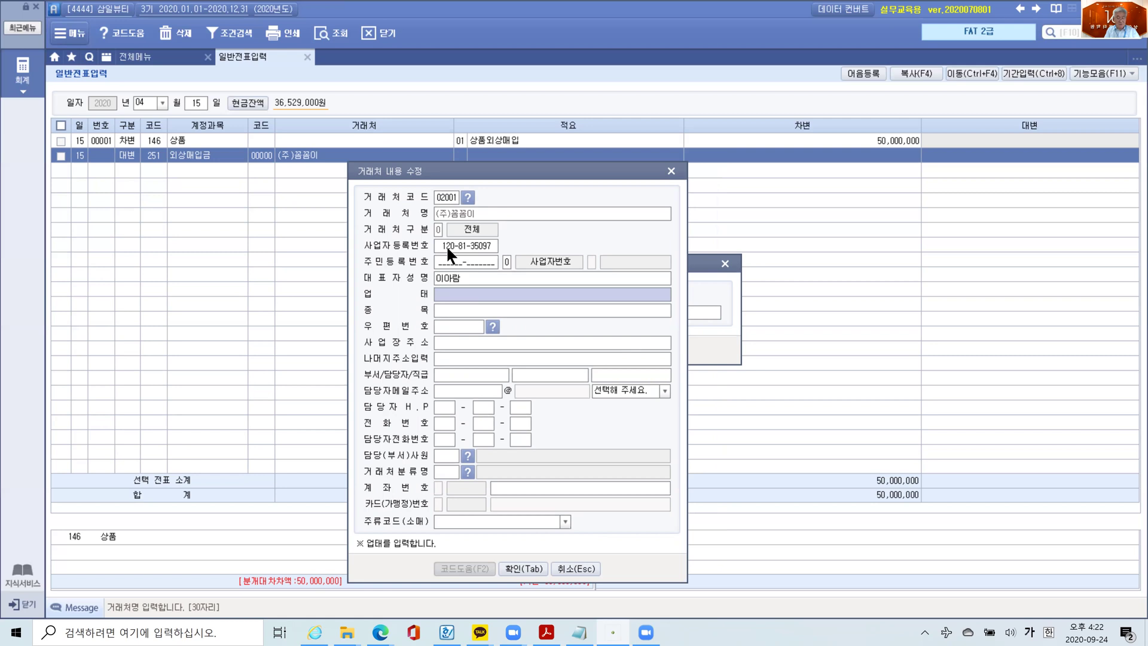
# - Set 업태 to 제조 and 종목 to 화장품, then enter the business address
pyautogui.write('제조')
pyautogui.press('Return')
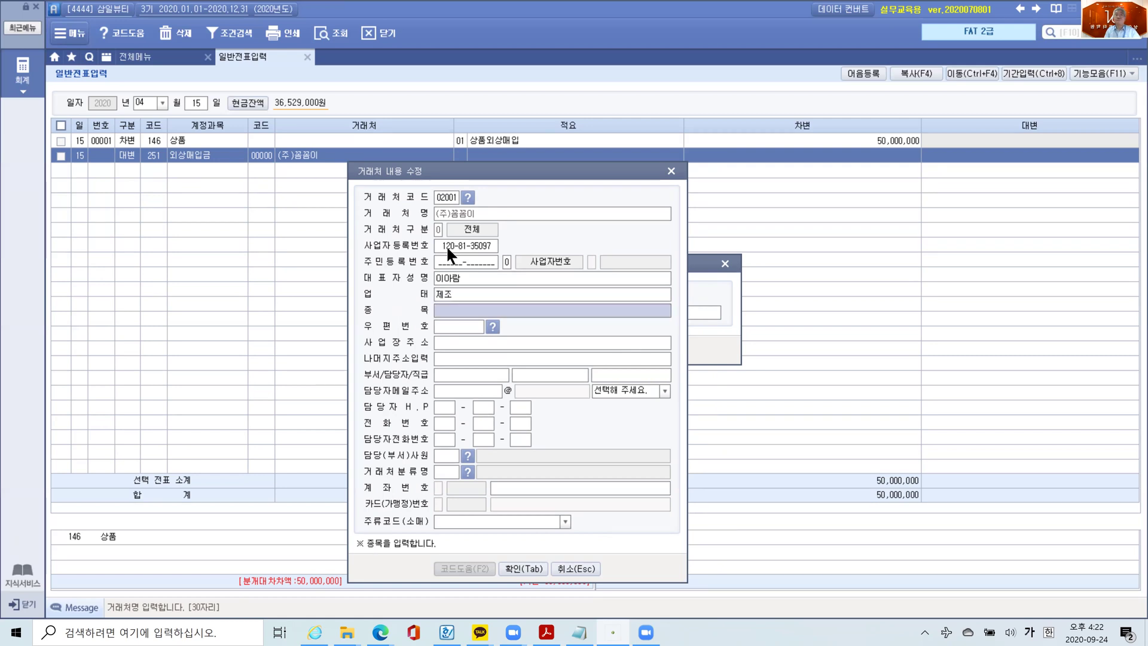
pyautogui.write('화')
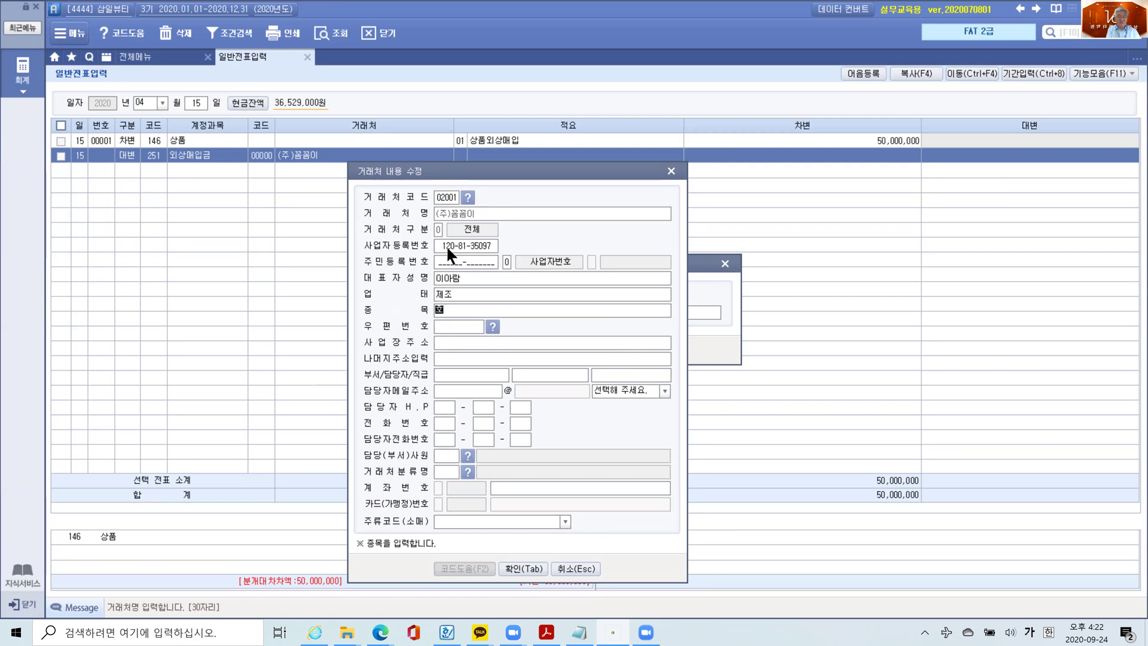
pyautogui.write('장품')
pyautogui.press('Return')
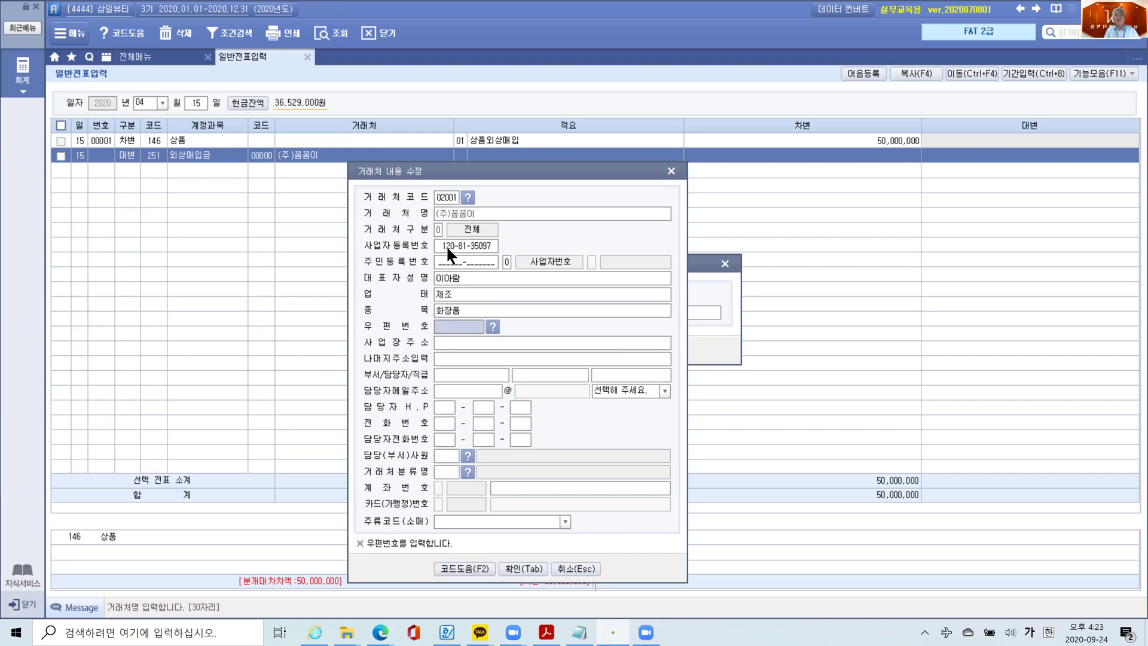
pyautogui.press('Return')
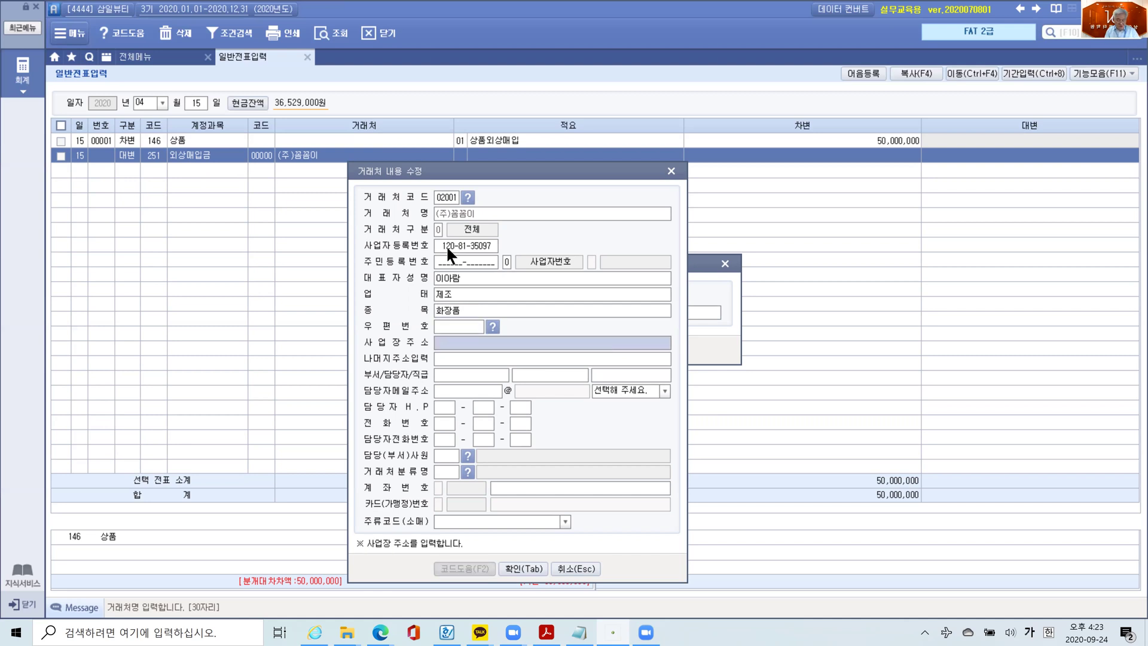
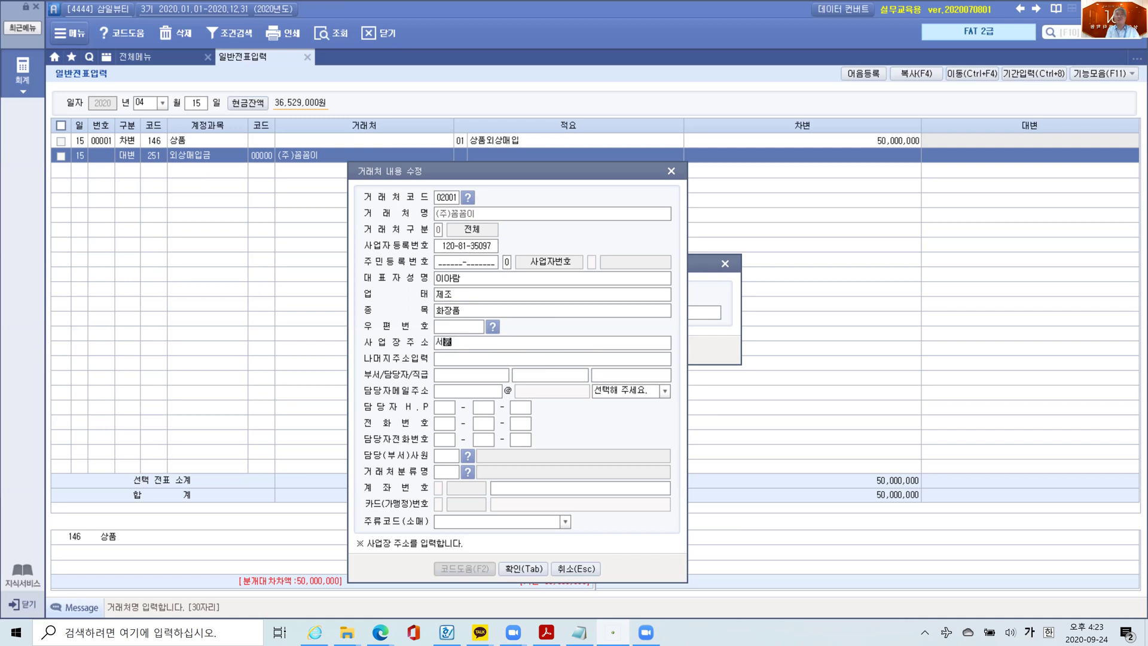
pyautogui.press('Return')
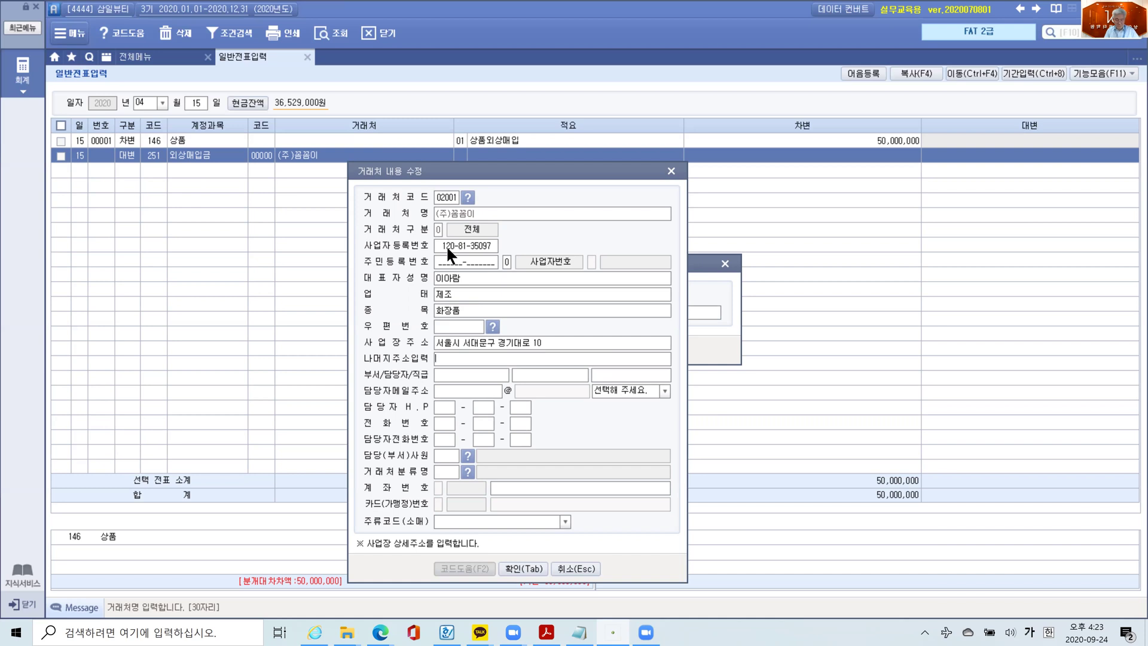
pyautogui.press('Return')
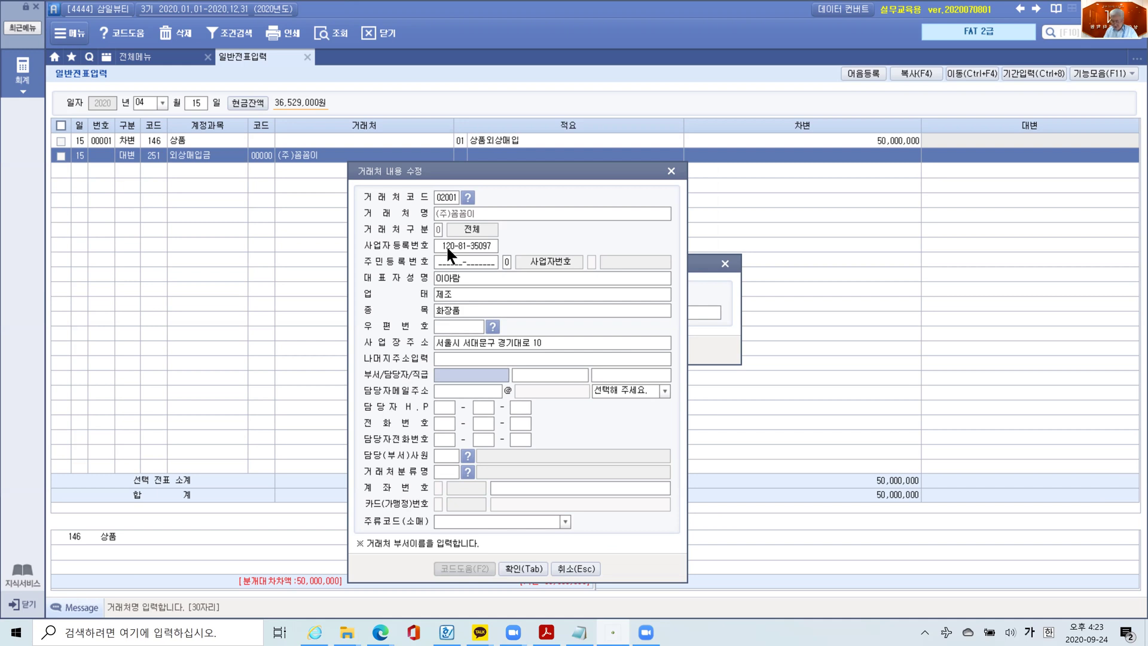
# - Set 부서 to 영업부, enter the contact person's name, and set 직급 to 부장
pyautogui.write('영업부')
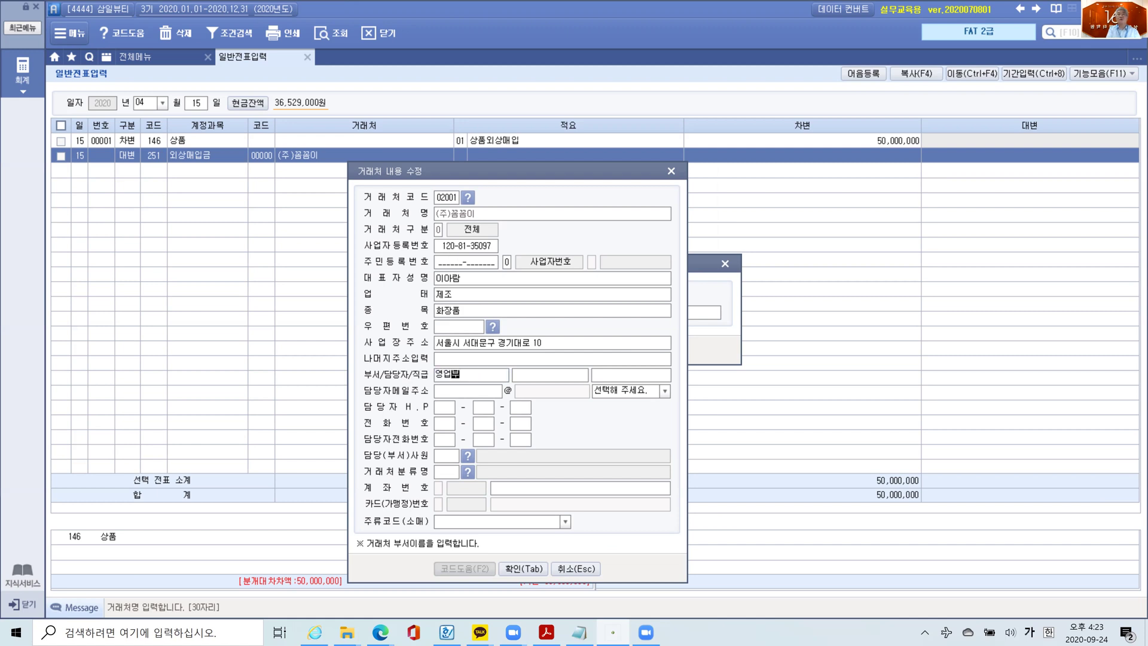
pyautogui.press('Return')
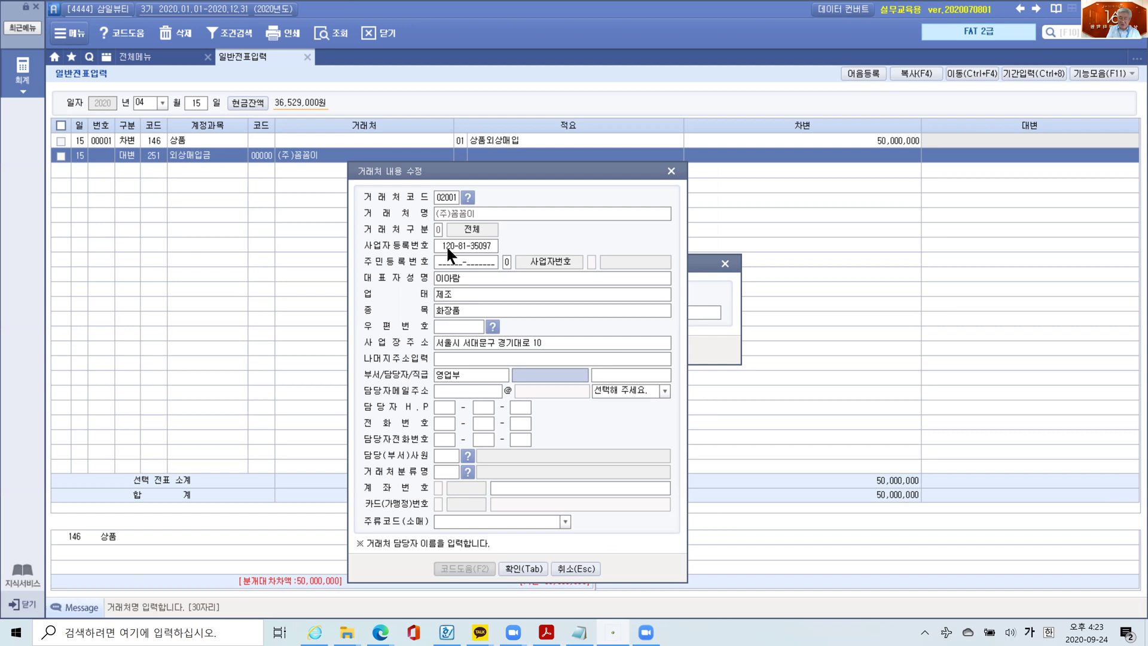
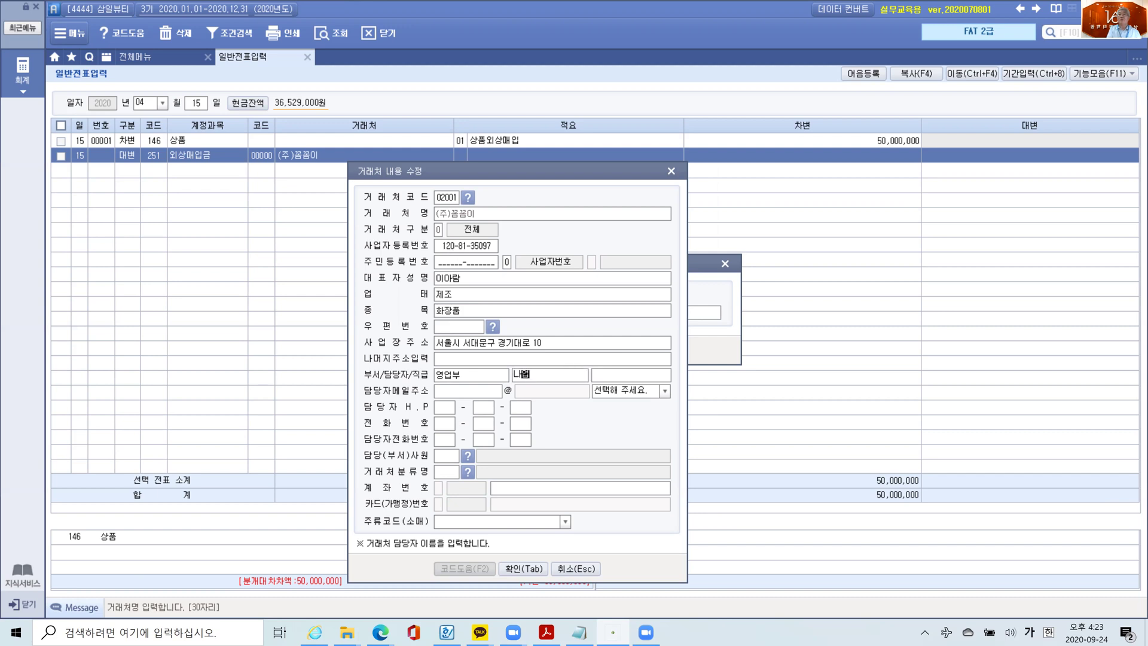
pyautogui.press('Return')
pyautogui.write('부장')
pyautogui.press('Return')
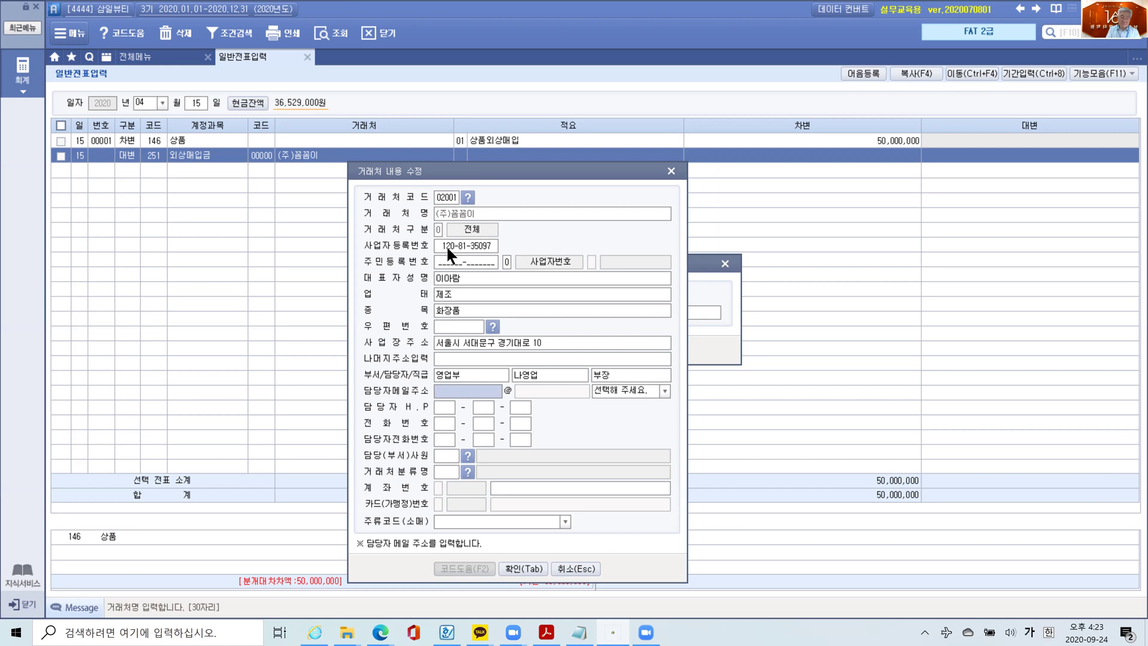
# - Enter the contact's e-mail ID and choose its domain from the domain list
pyautogui.write('ㅜ')
pyautogui.press('Hangul')
pyautogui.press('BackSpace')
pyautogui.write('young')
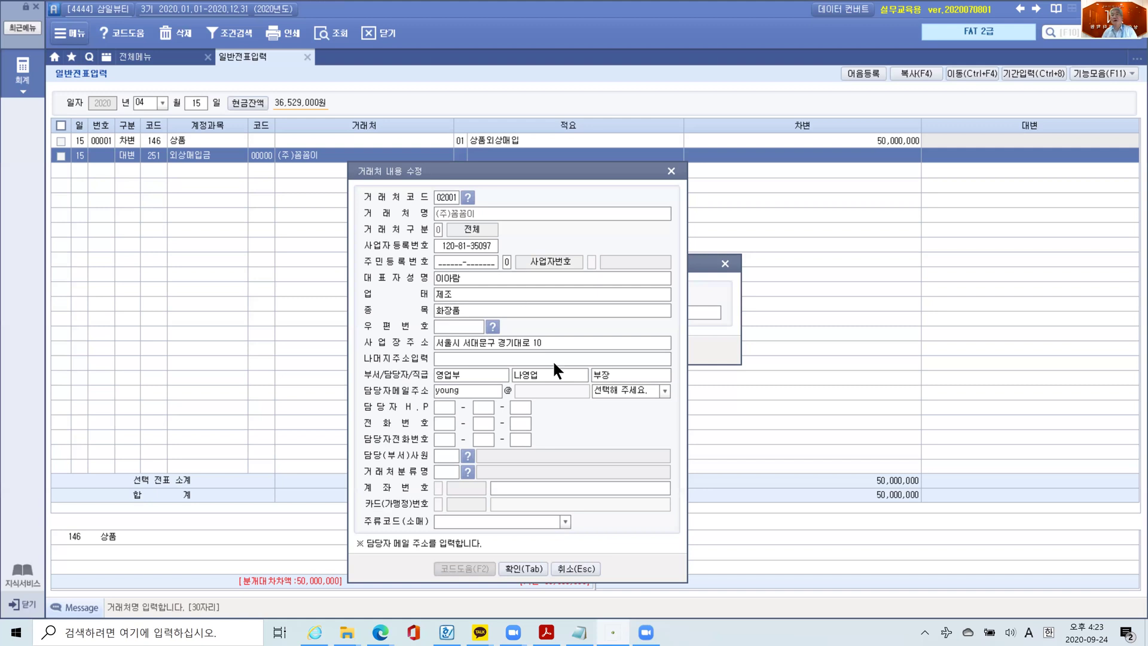
pyautogui.click(664, 391)
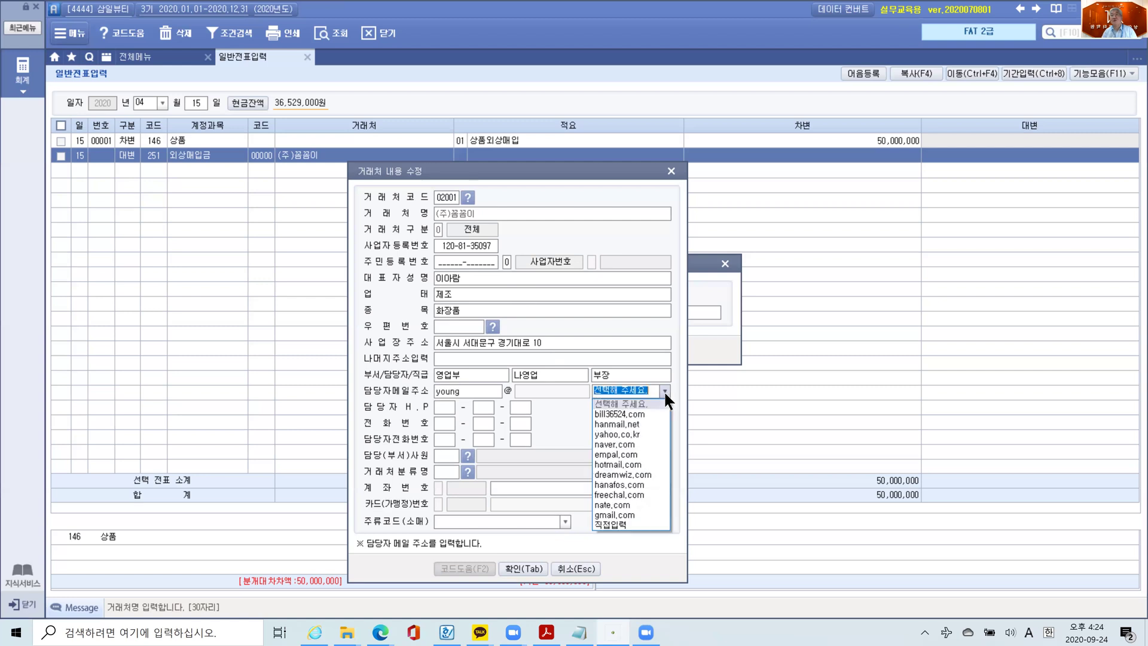
pyautogui.click(642, 415)
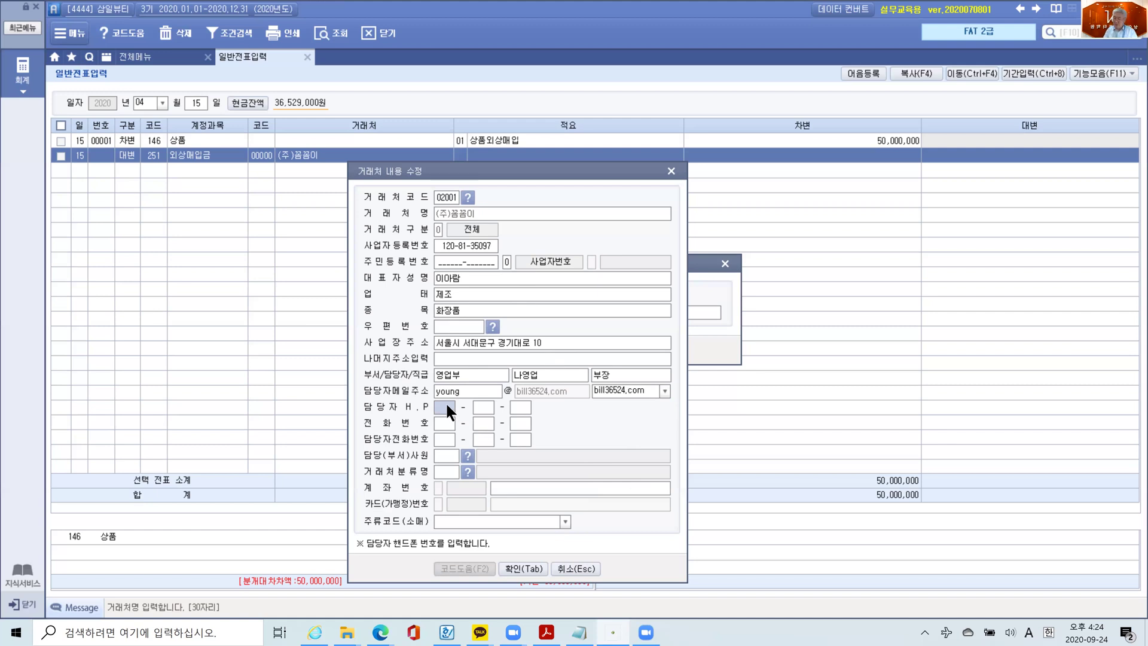
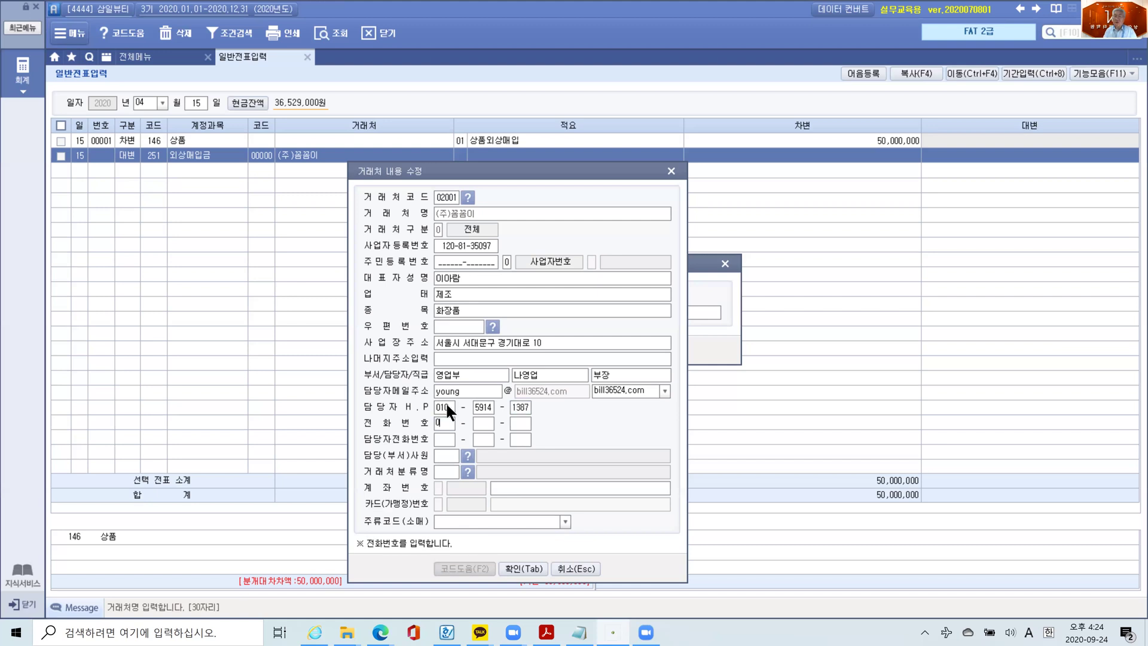
# - Enter the contact's mobile and office phone numbers
pyautogui.press('Return')
pyautogui.write('6013 - ')
pyautogui.write('6008')
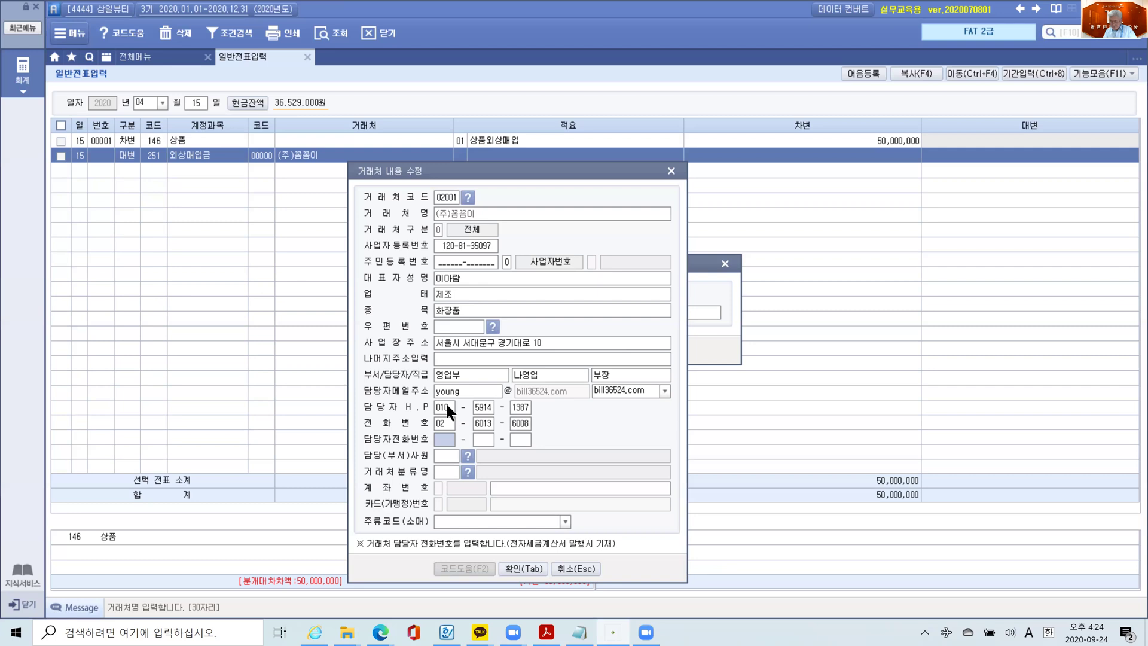
pyautogui.press('Return')
pyautogui.press('Return')
pyautogui.press('Return')
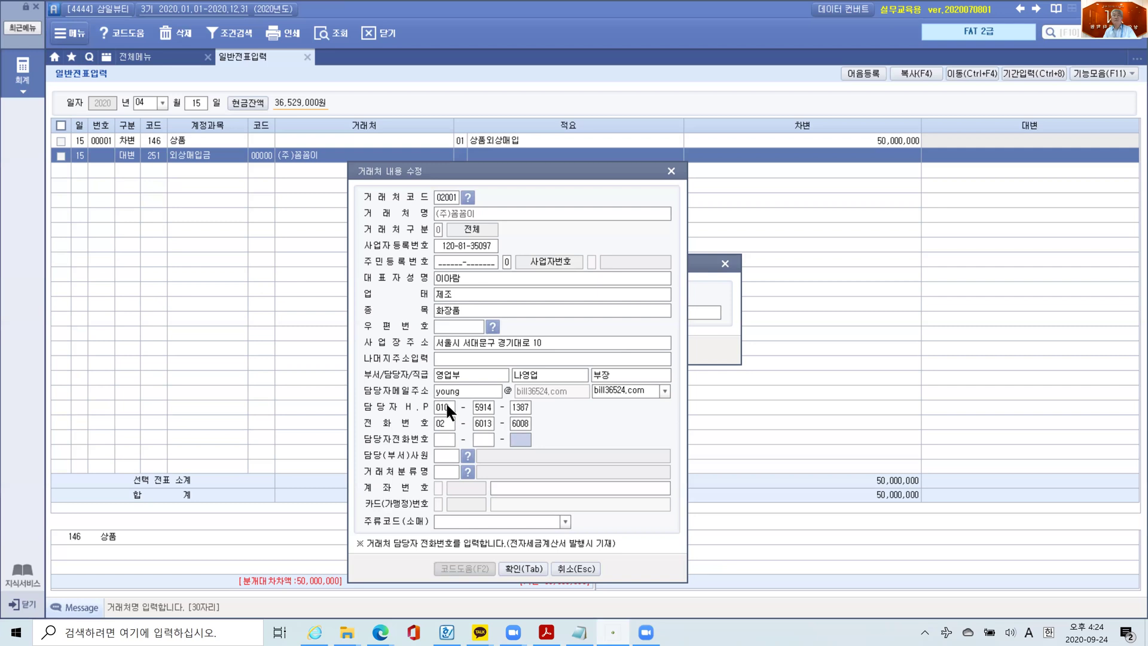
pyautogui.press('Return')
pyautogui.press('Return')
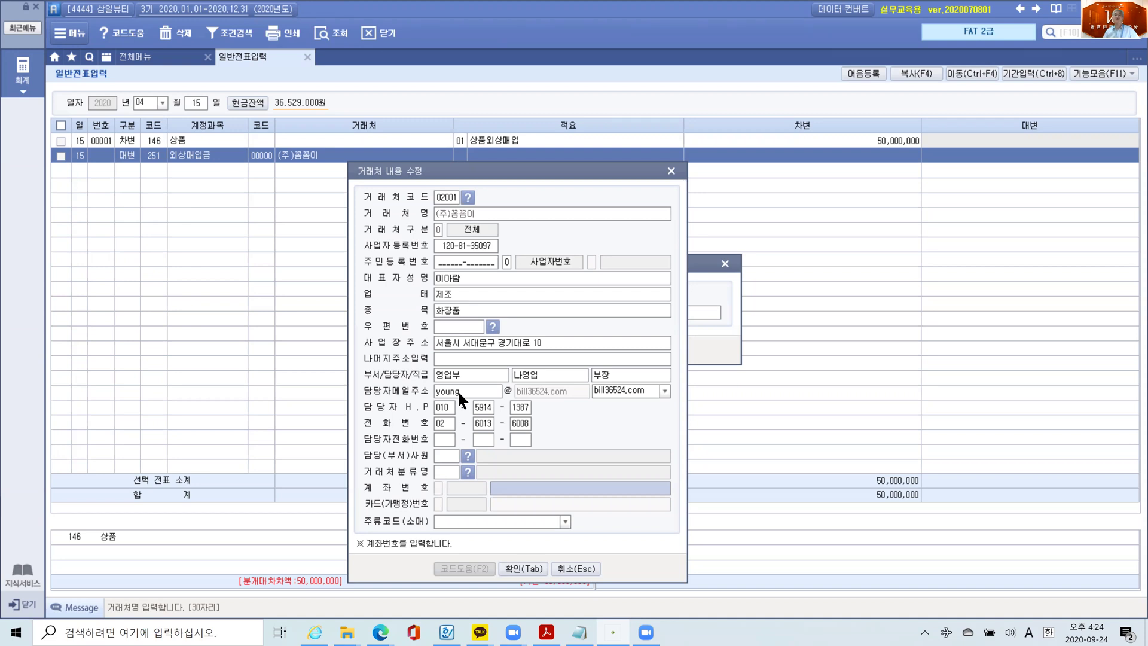
# - Fix the contact's e-mail ID and confirm the vendor details form with 확인
pyautogui.click(457, 389)
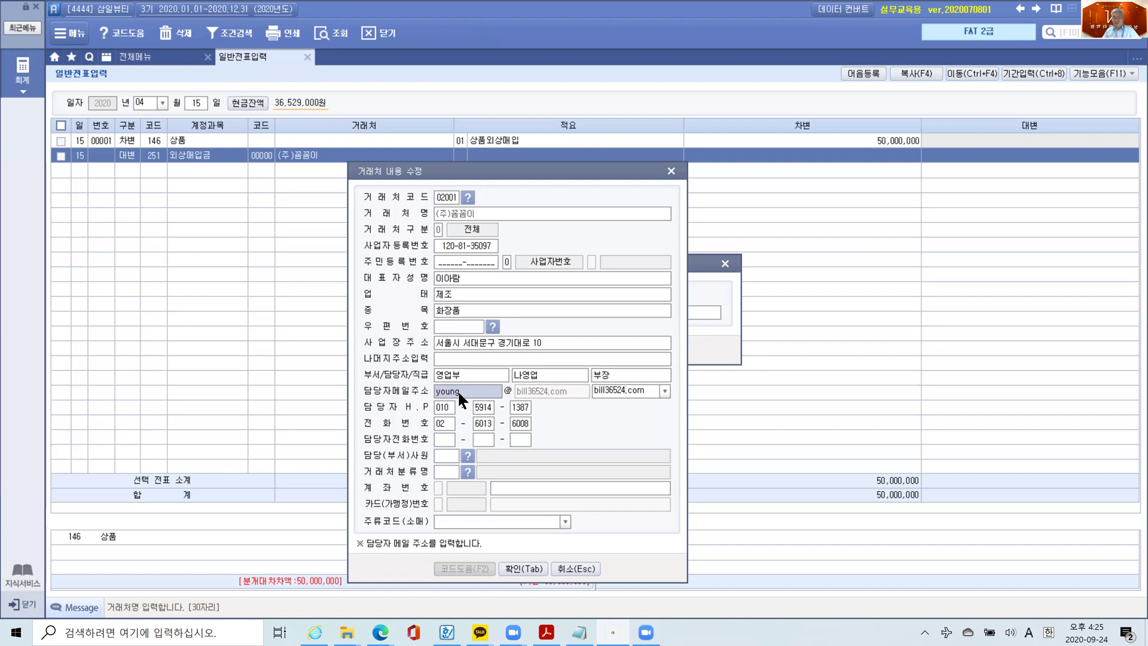
pyautogui.write('gom')
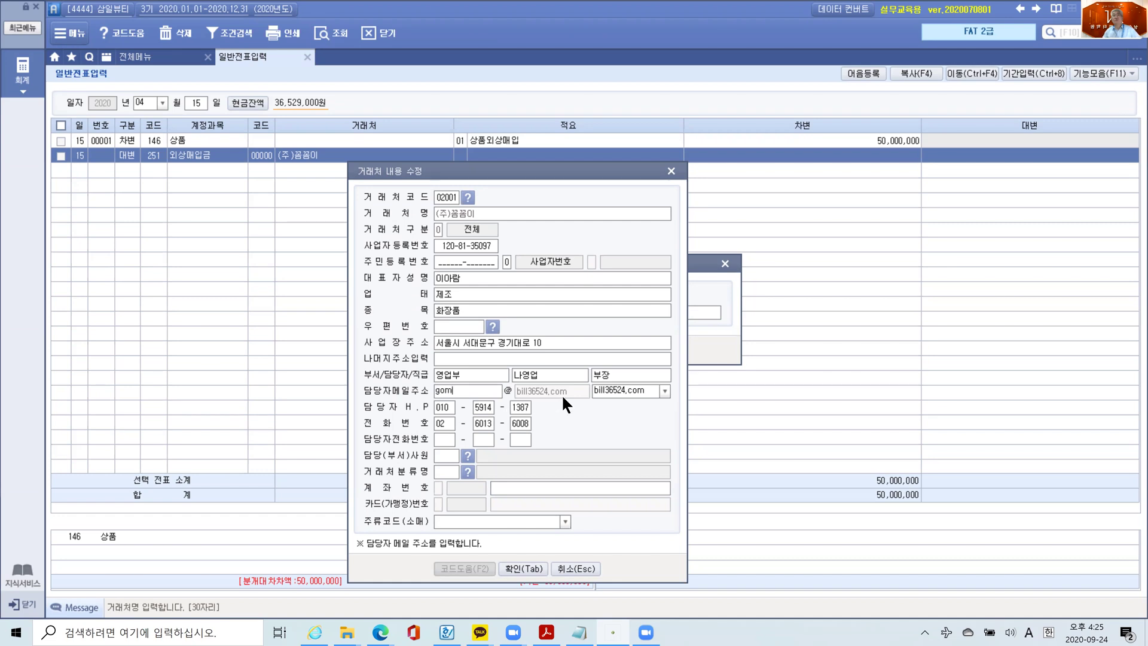
pyautogui.click(474, 375)
pyautogui.click(468, 389)
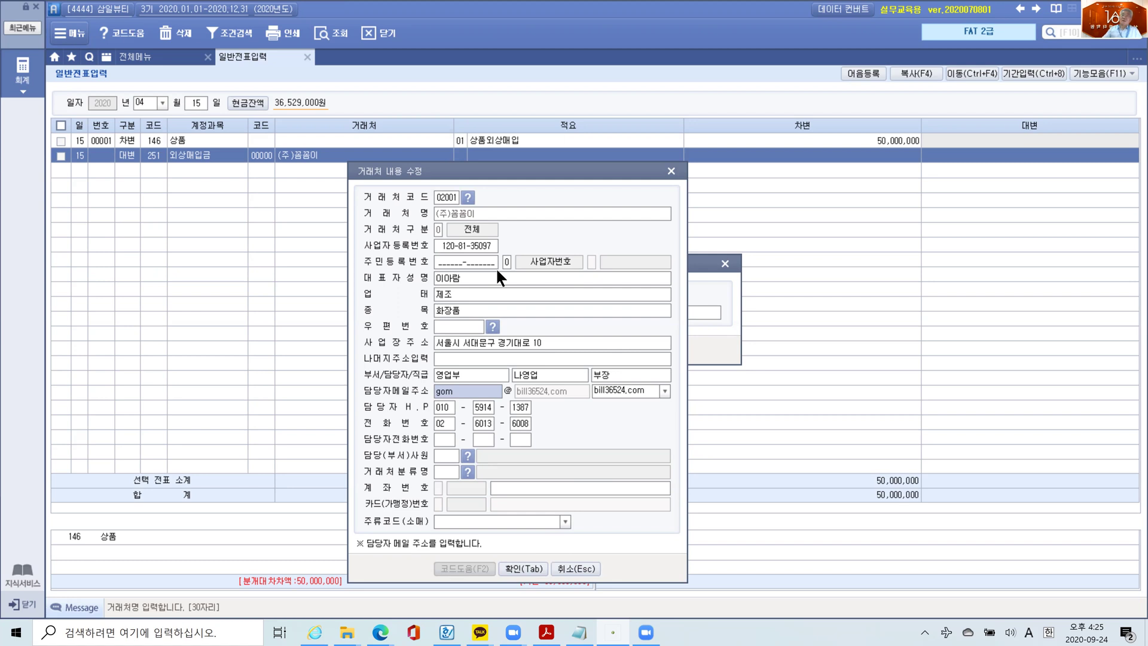
pyautogui.click(519, 567)
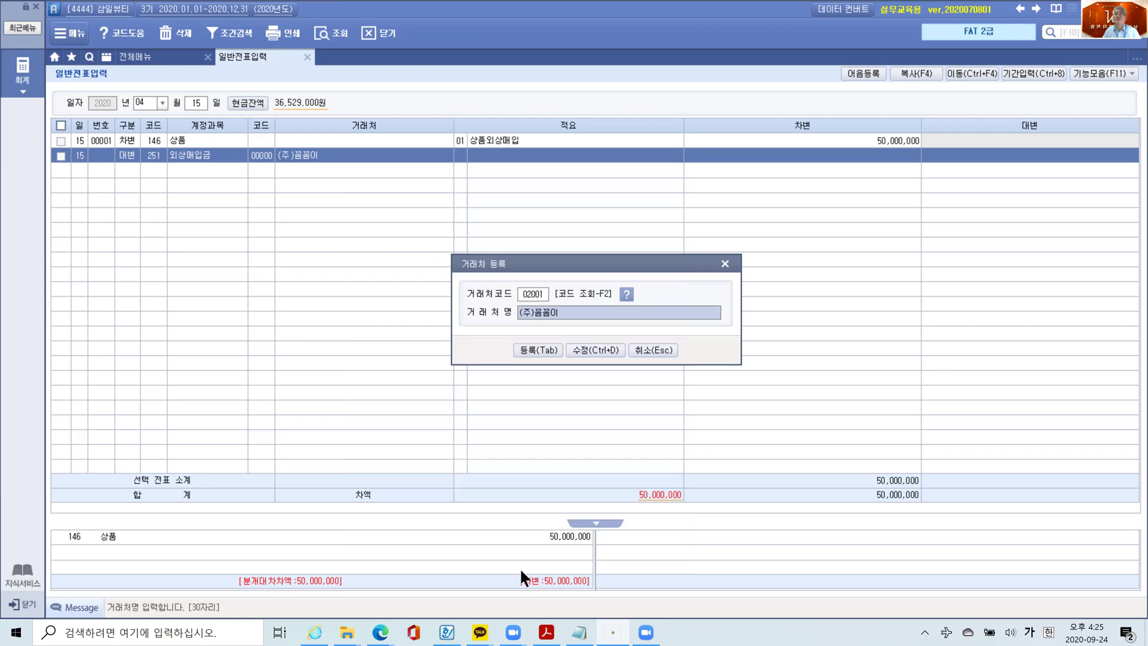
# - Register vendor 02001 on the 외상매입금 line with 적요 04 and credit 50,000,000
pyautogui.click(531, 350)
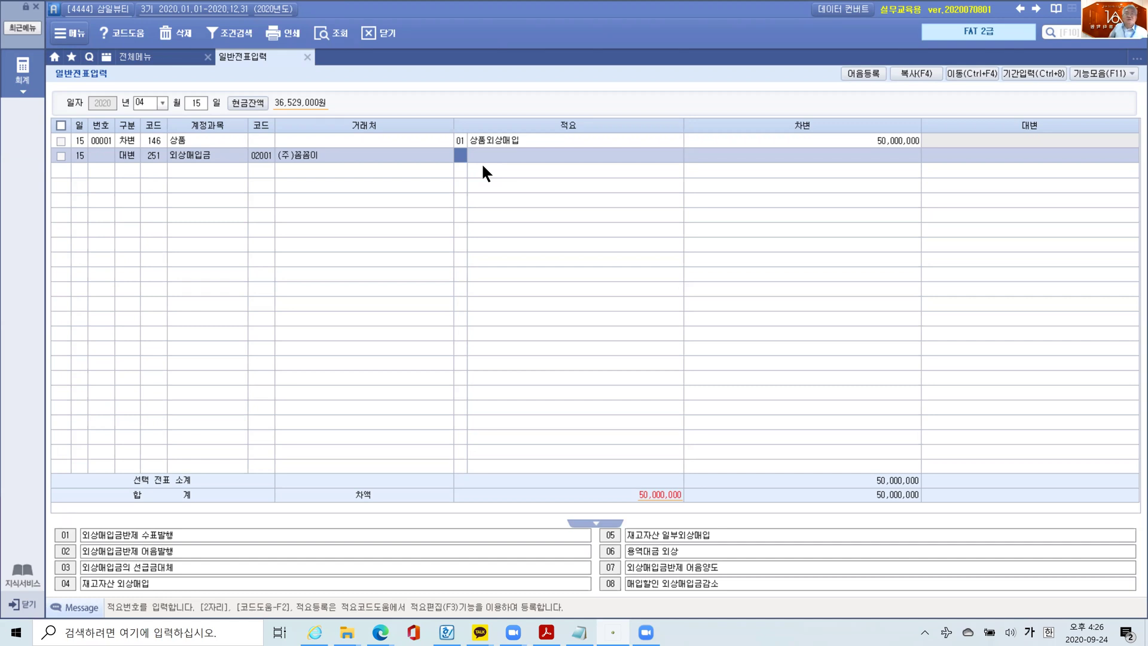
pyautogui.write('04')
pyautogui.press('Return')
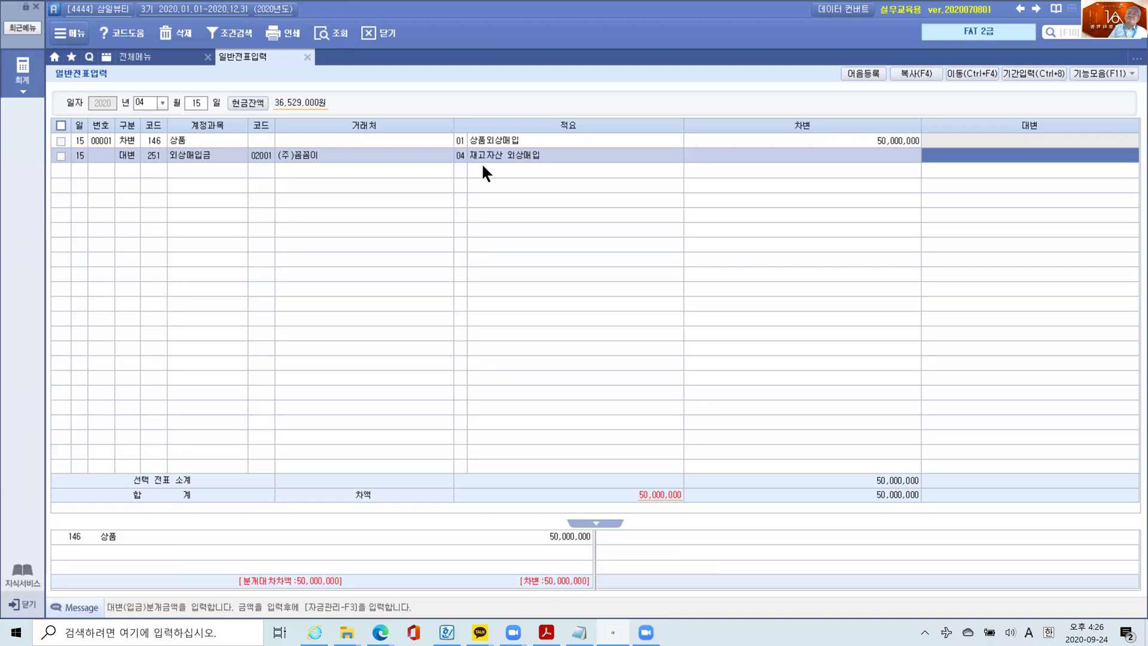
pyautogui.write('50000000')
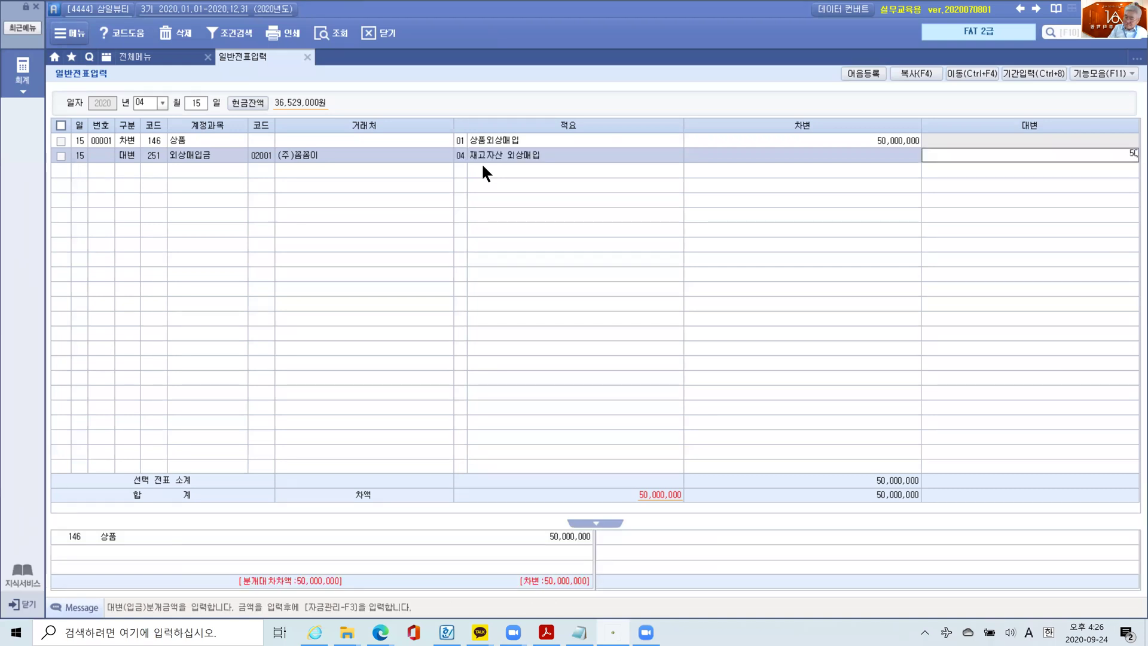
pyautogui.press('Return')
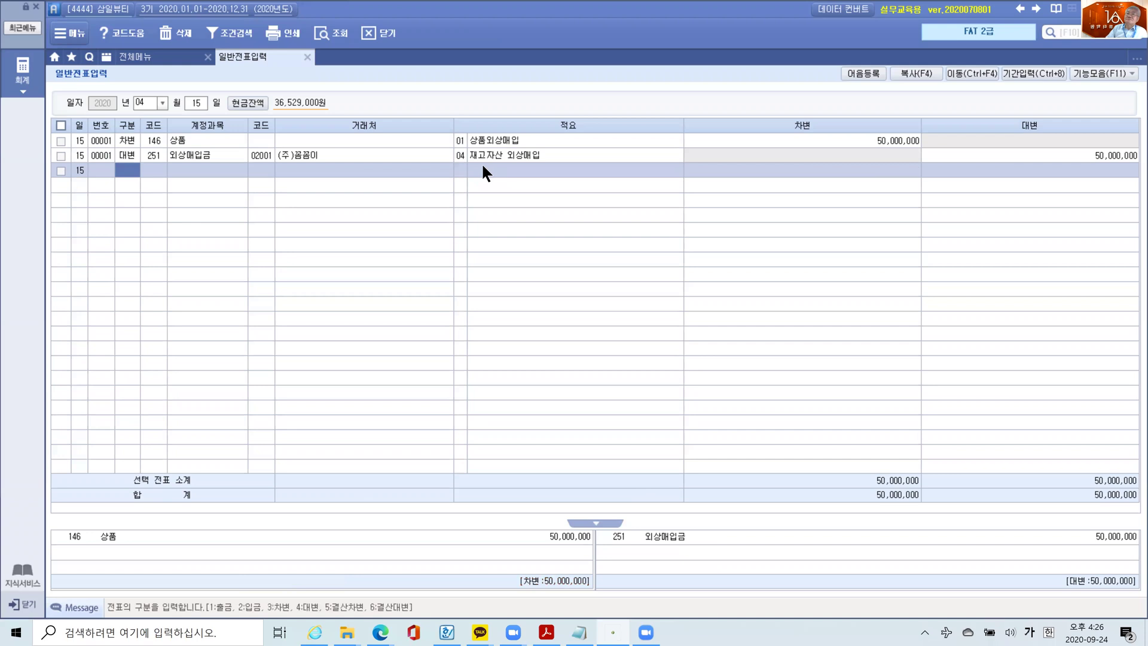
pyautogui.click(485, 152)
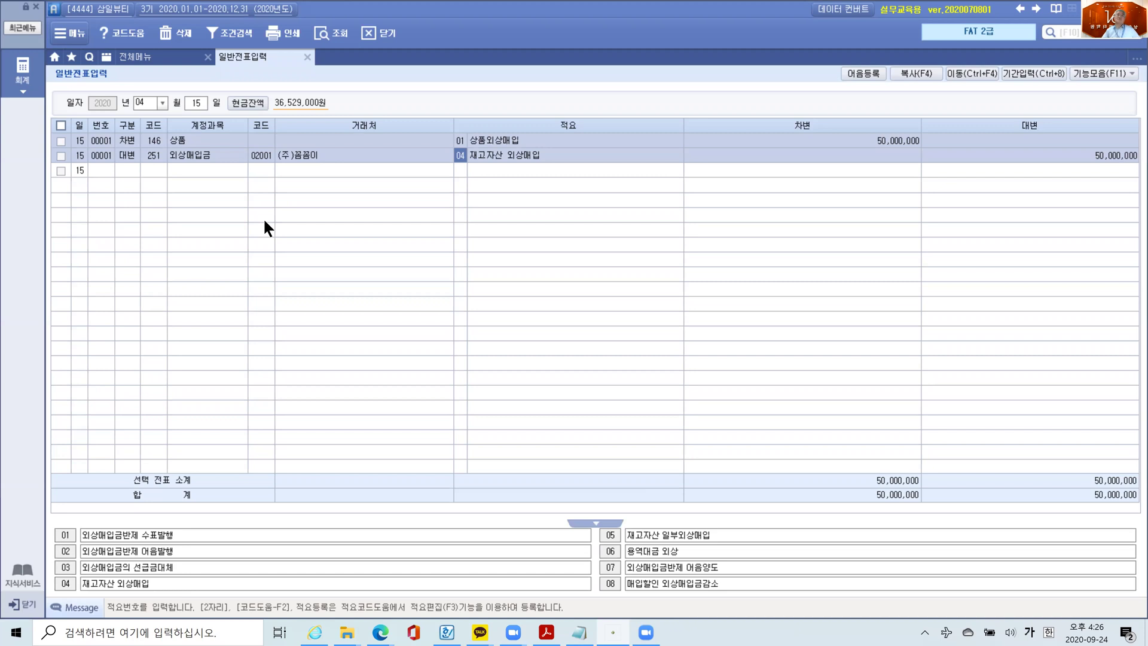
# - Browse clients 명승뷰티, 사방사방 and 여인나라 in 거래처등록, then return to 일반전표입력
pyautogui.click(265, 157)
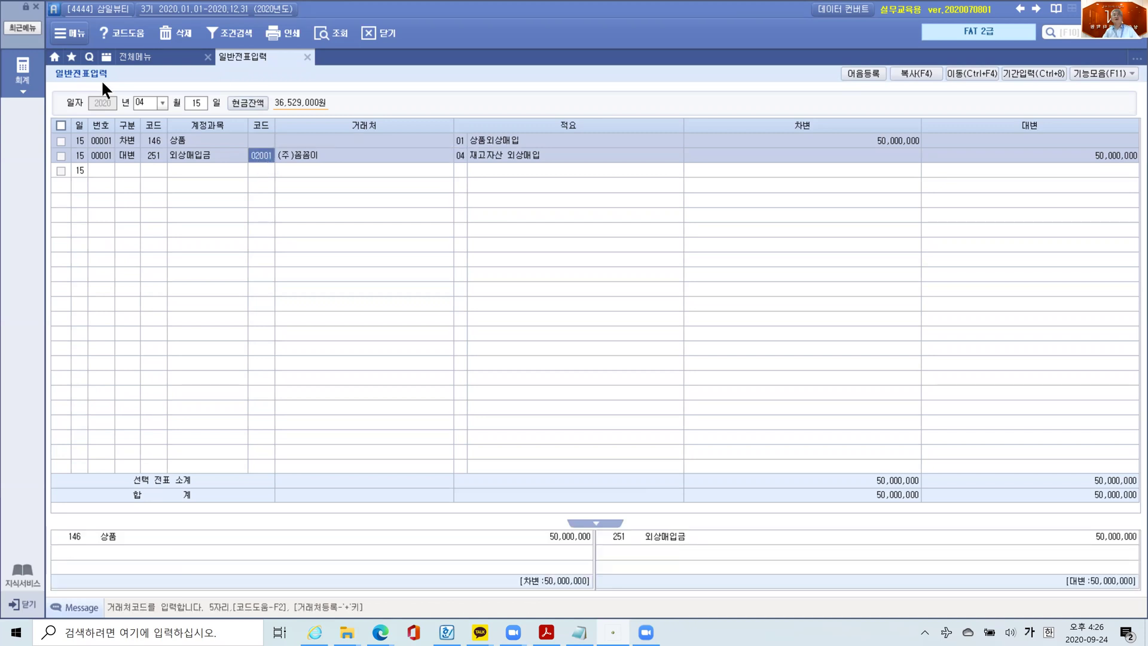
pyautogui.click(124, 57)
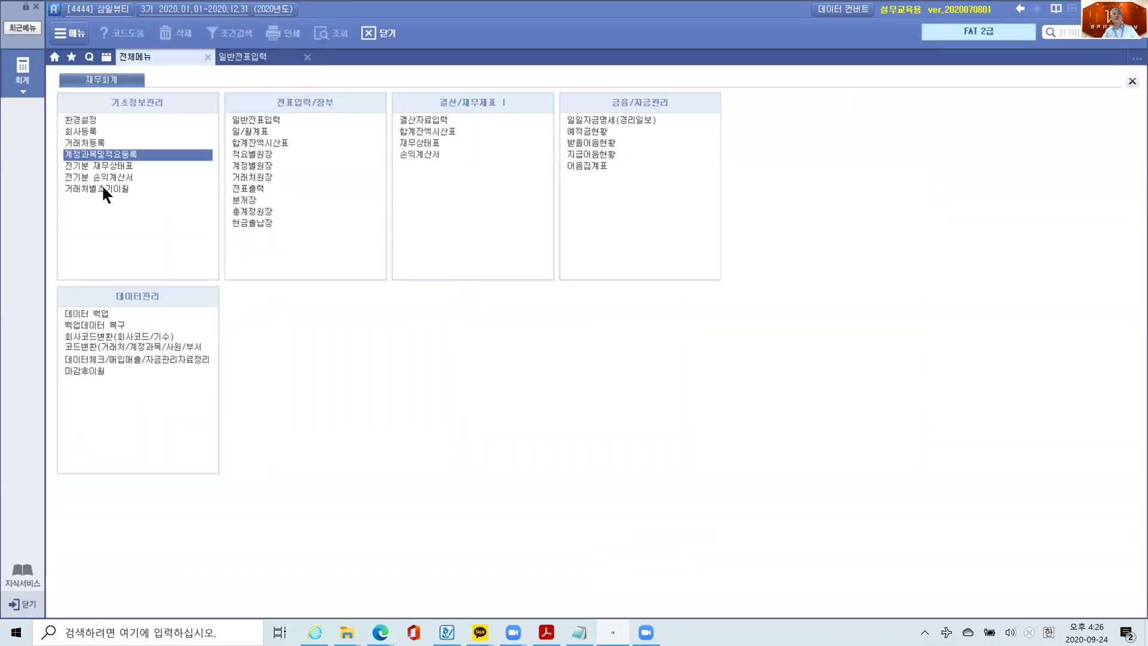
pyautogui.click(85, 143)
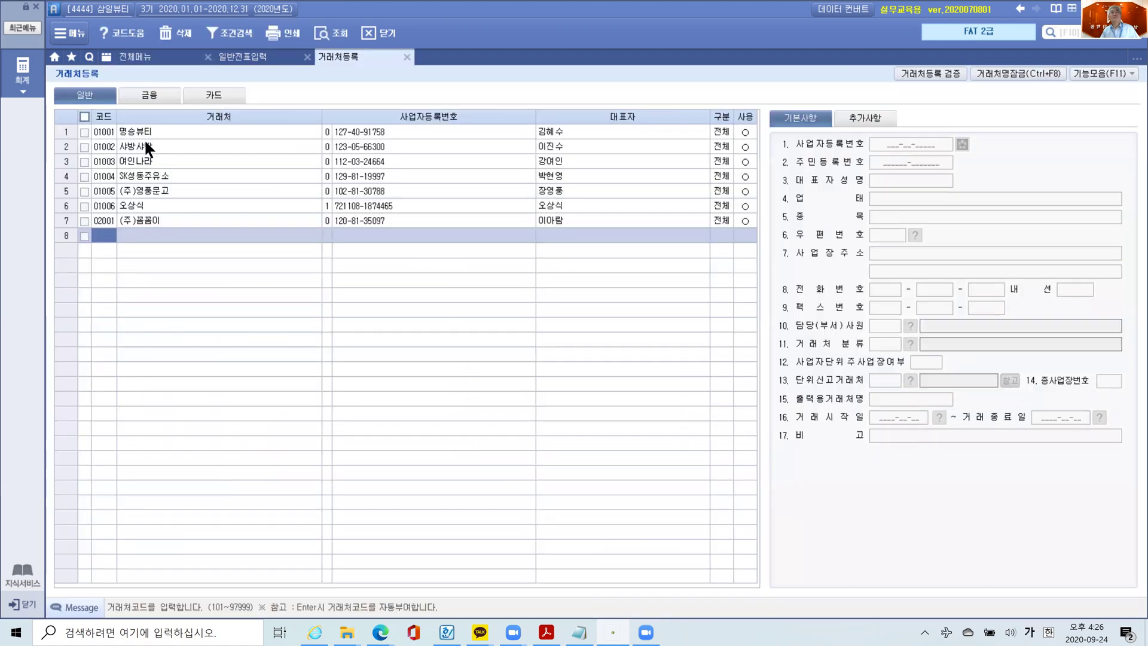
pyautogui.click(145, 131)
pyautogui.click(147, 147)
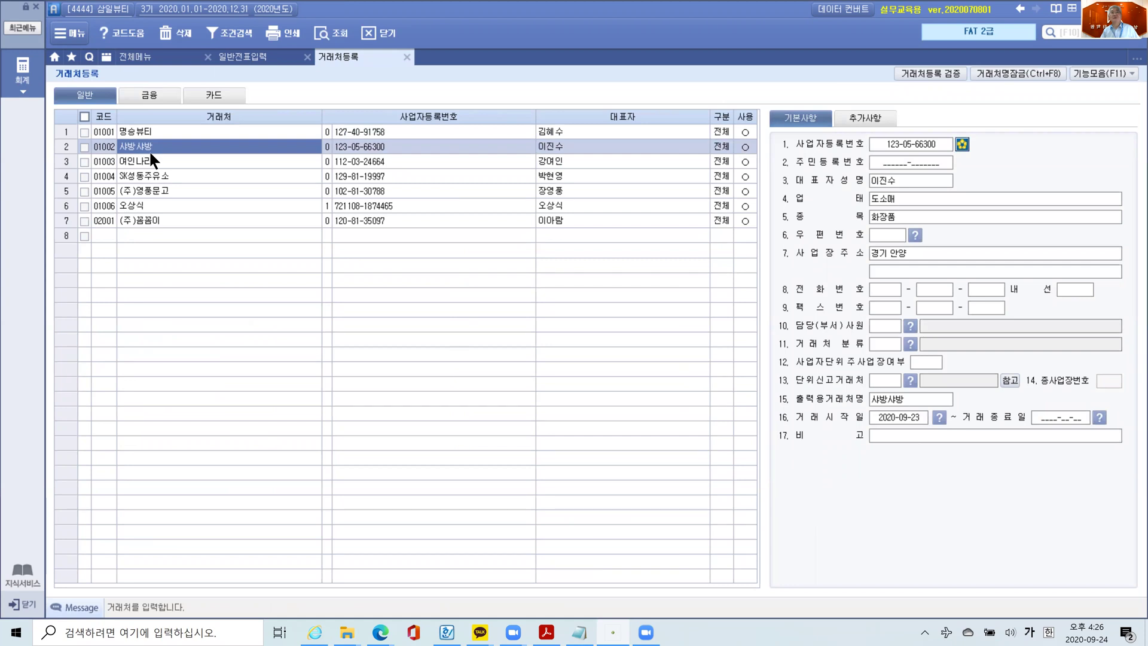
pyautogui.click(151, 161)
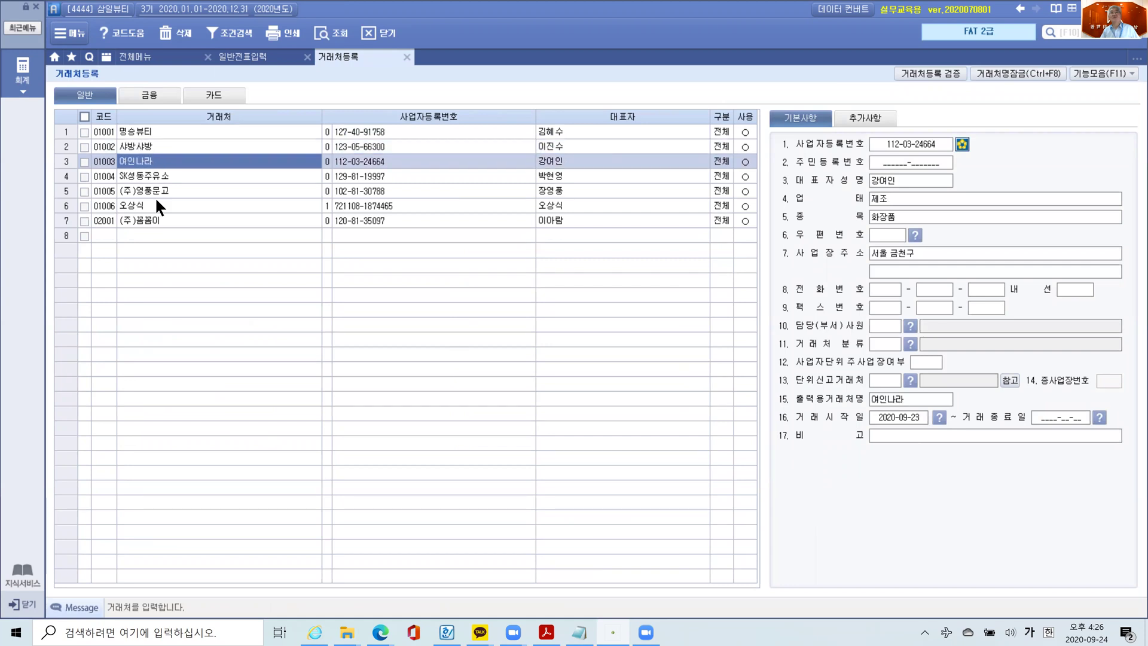
pyautogui.click(106, 234)
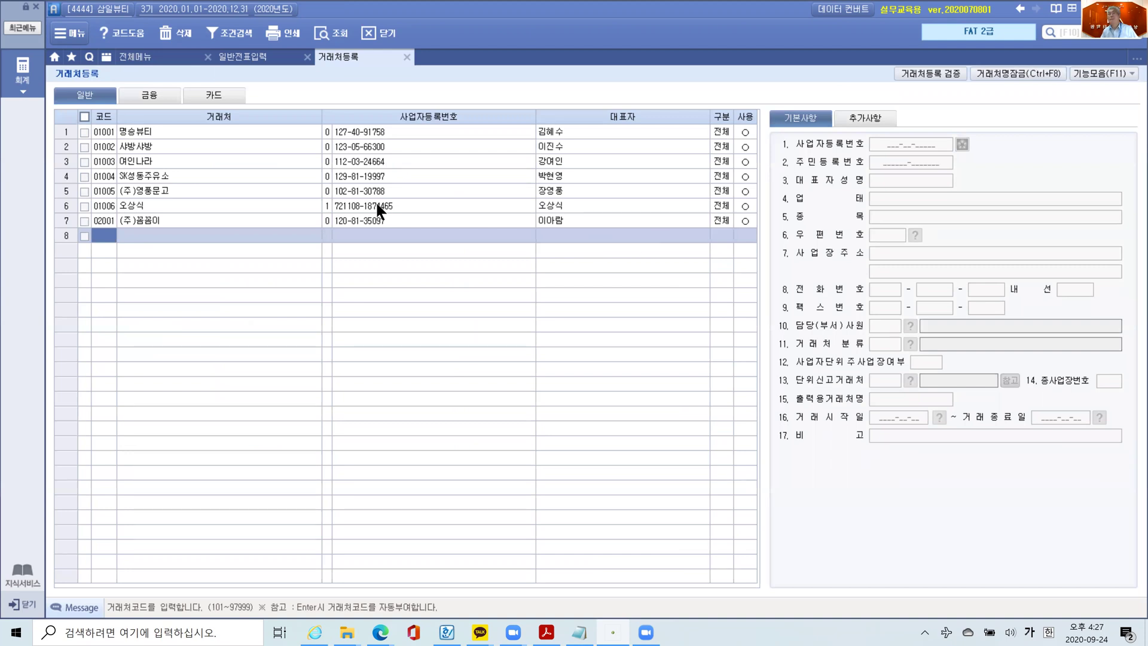
pyautogui.click(232, 60)
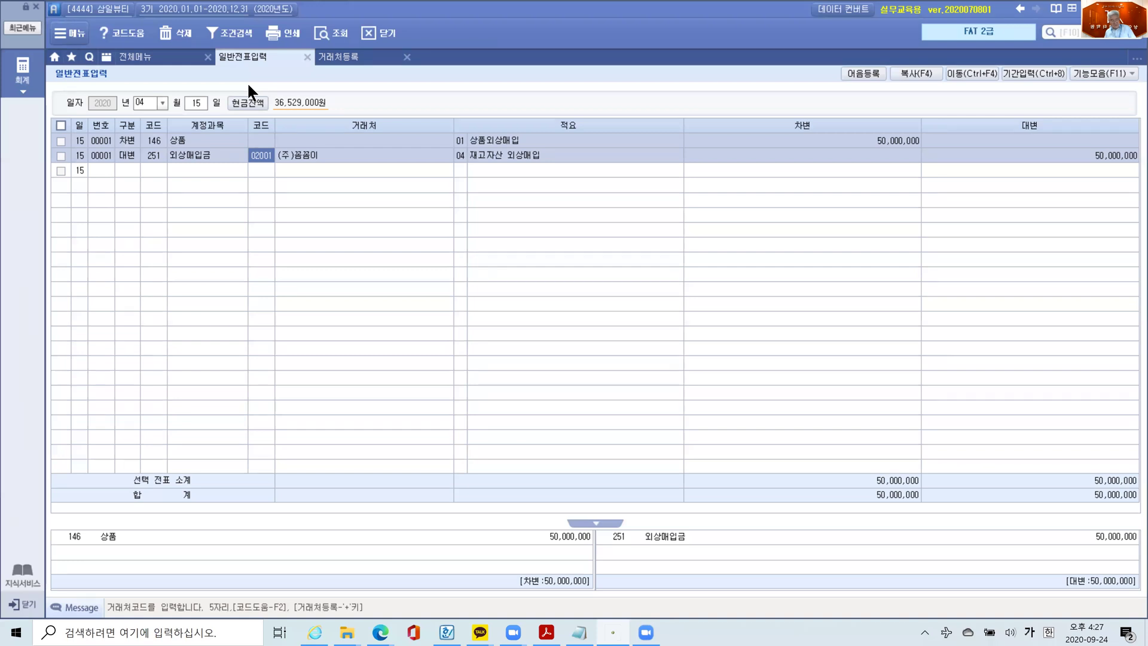
pyautogui.click(546, 631)
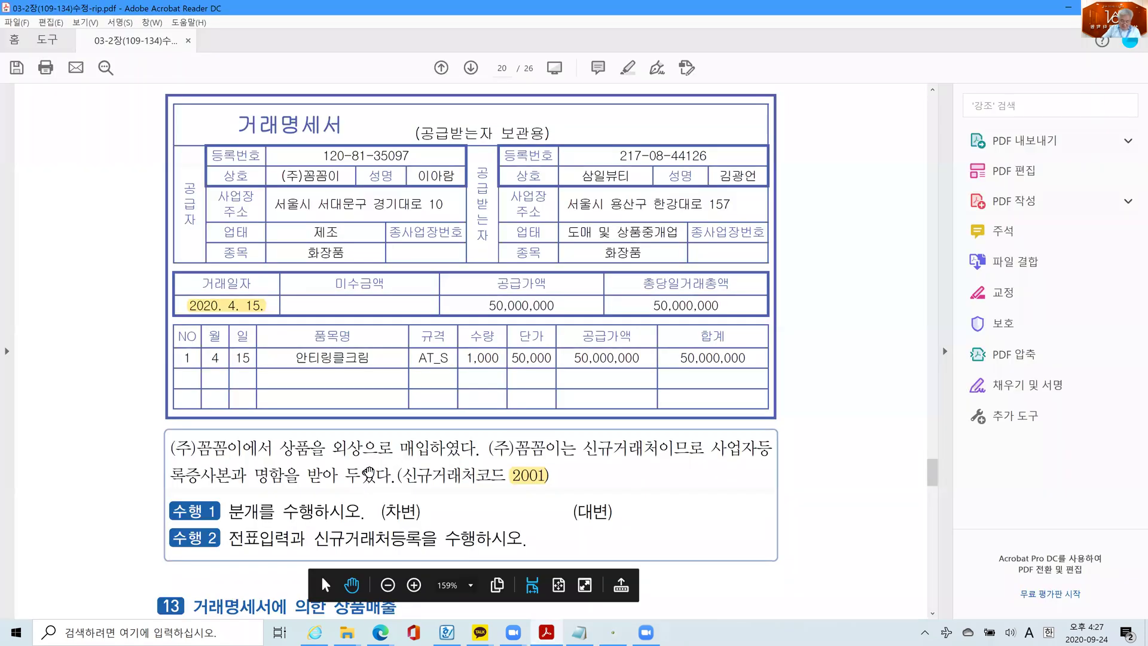
pyautogui.scroll(-5, 365, 474)
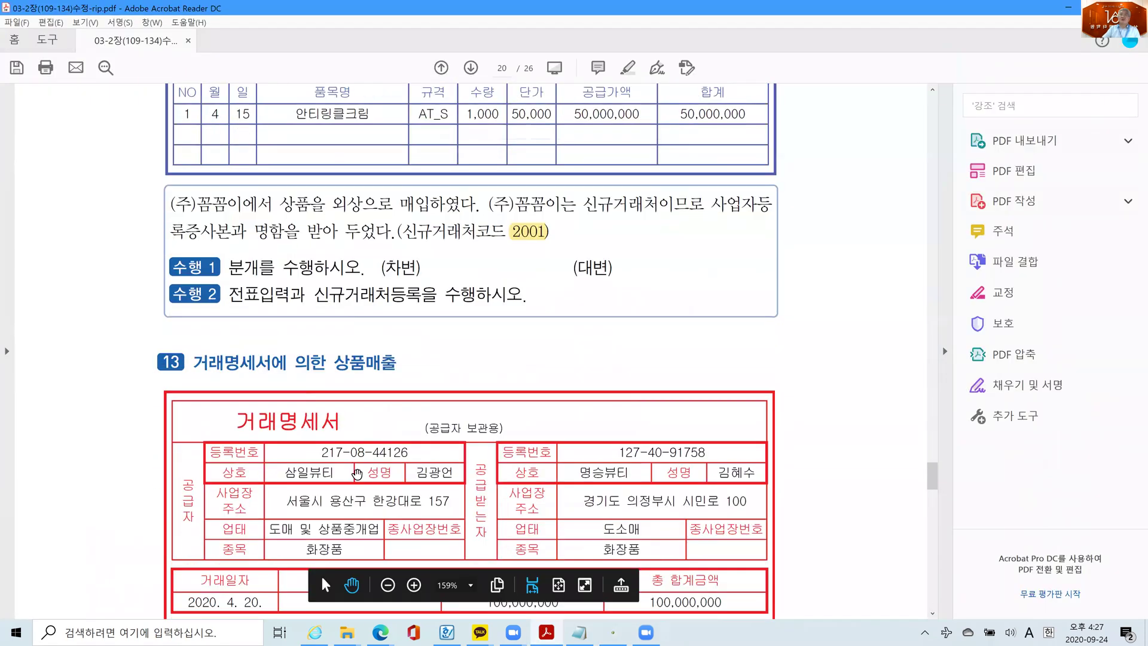
pyautogui.scroll(-3, 357, 474)
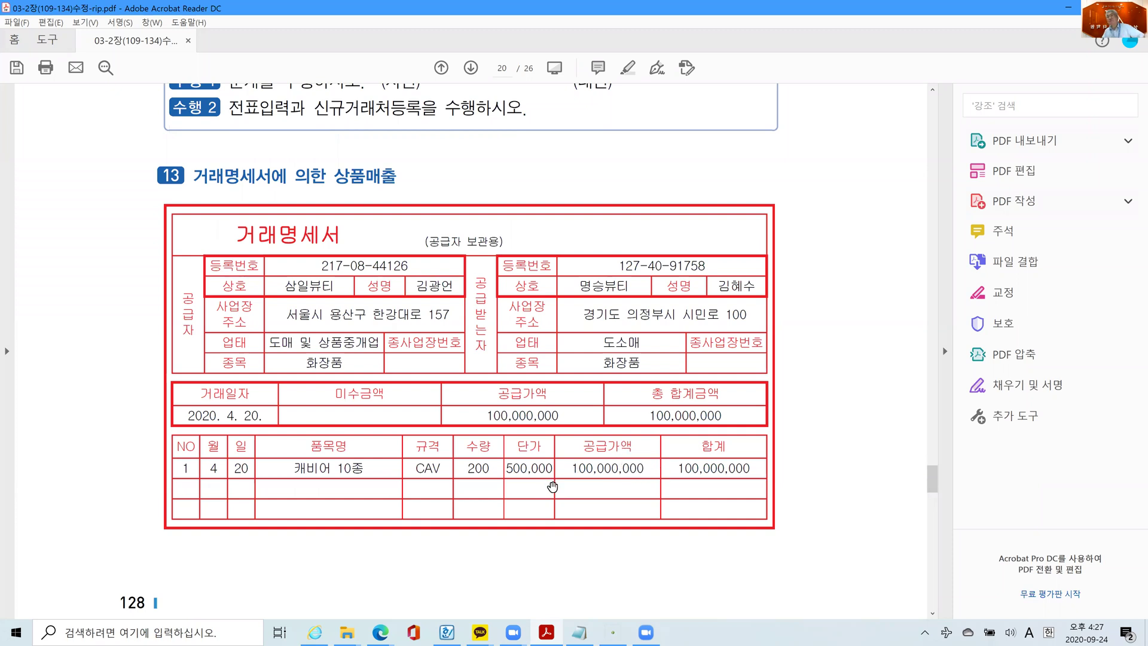
pyautogui.scroll(-2, 557, 489)
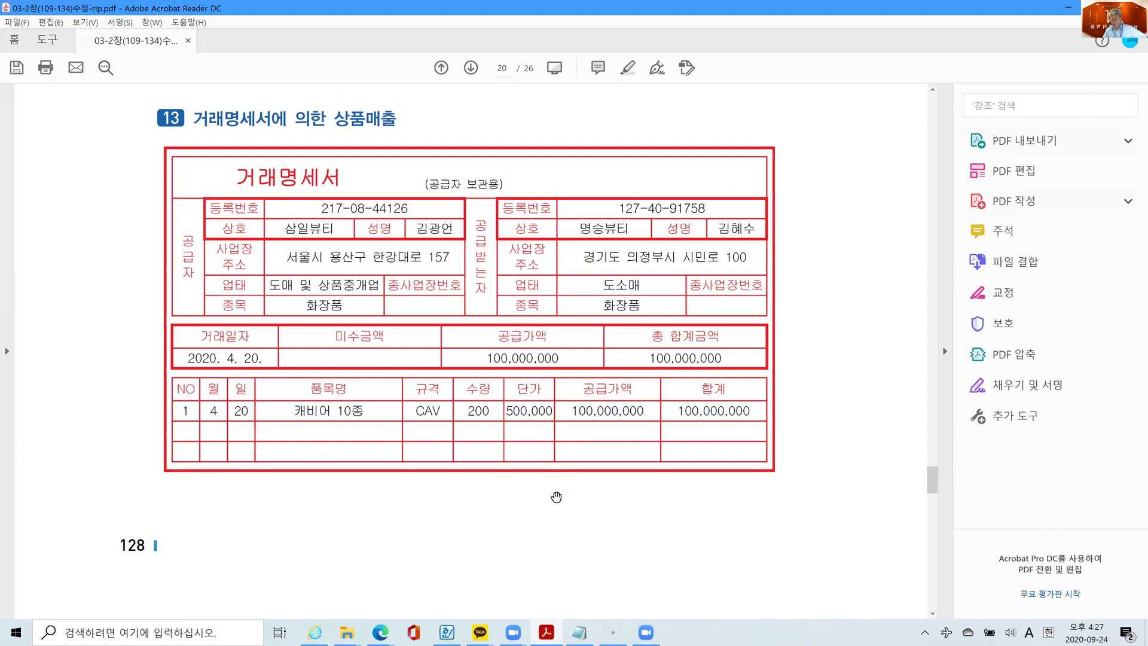
pyautogui.scroll(1, 550, 497)
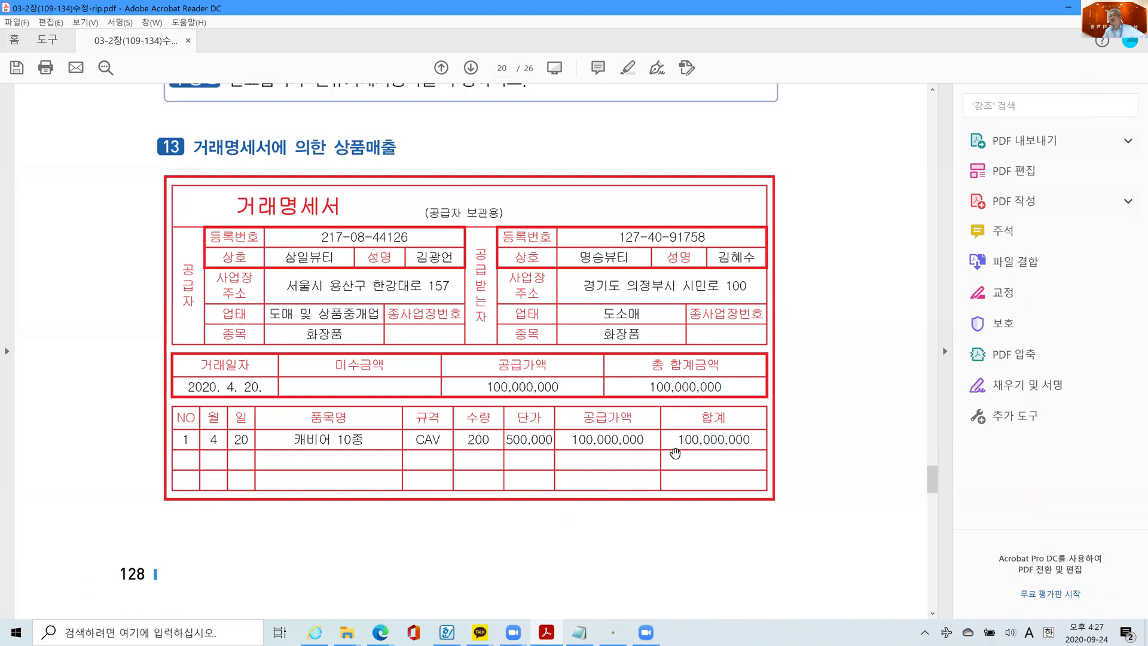
pyautogui.scroll(-2, 462, 486)
pyautogui.scroll(-14, 462, 487)
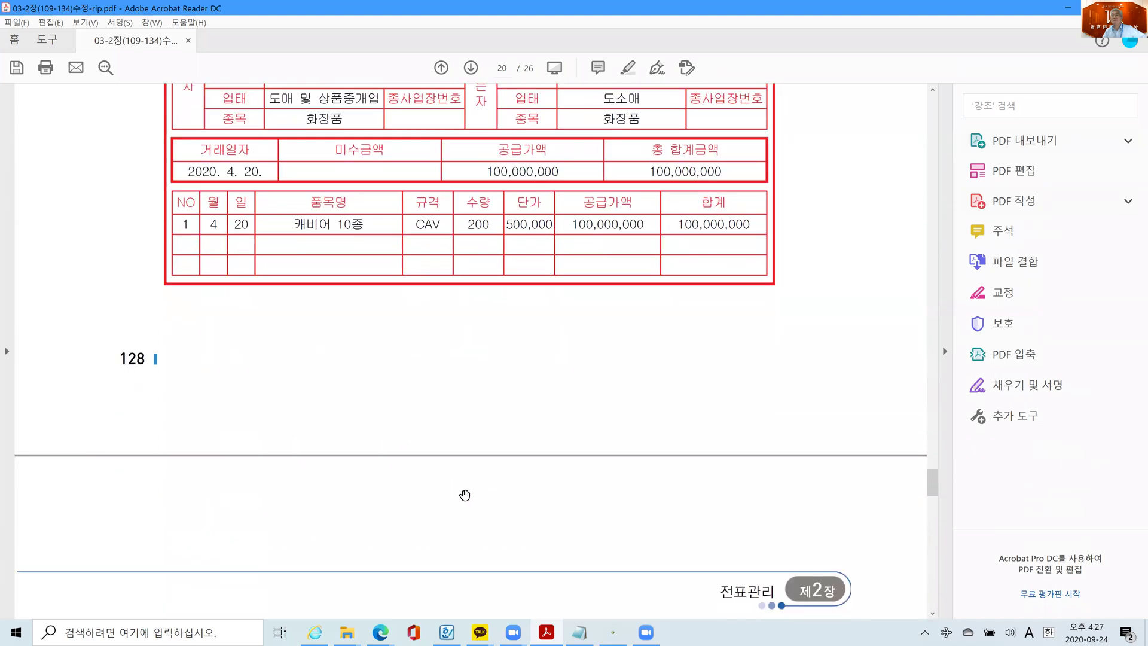
pyautogui.scroll(-6, 464, 496)
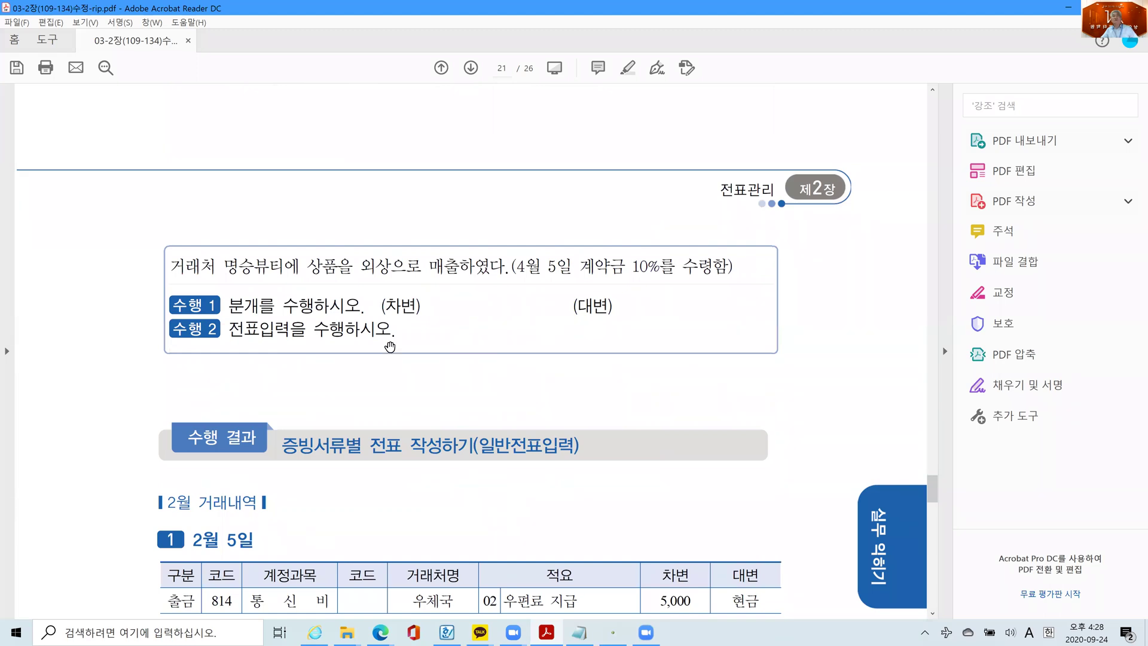
pyautogui.scroll(1, 378, 352)
pyautogui.scroll(10, 378, 352)
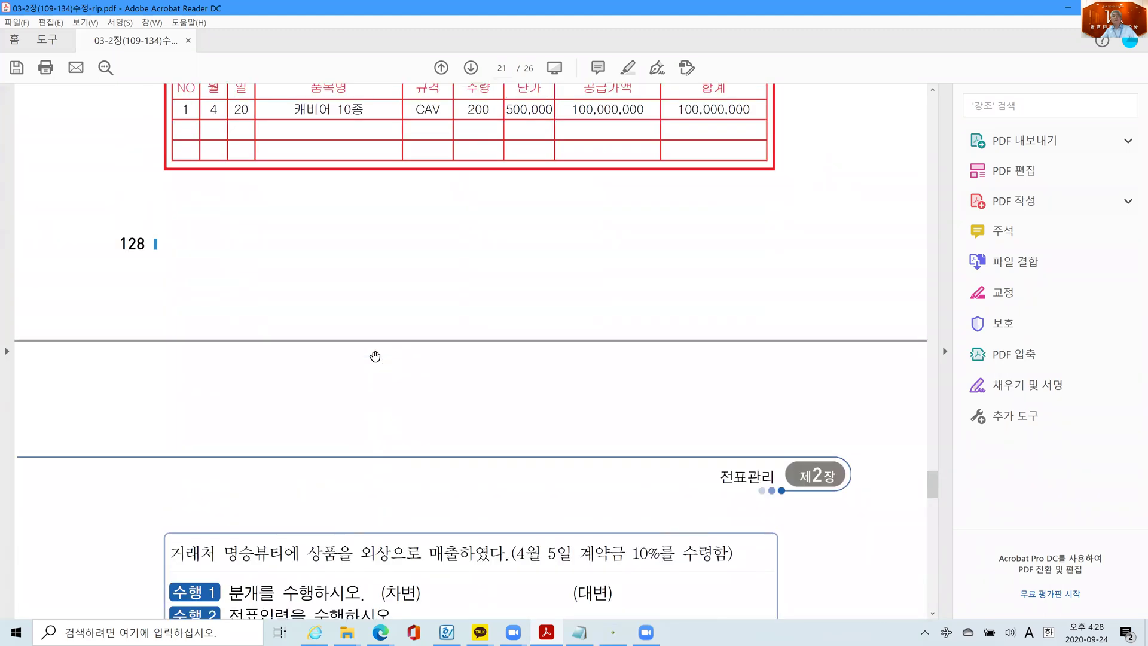
pyautogui.scroll(2, 588, 259)
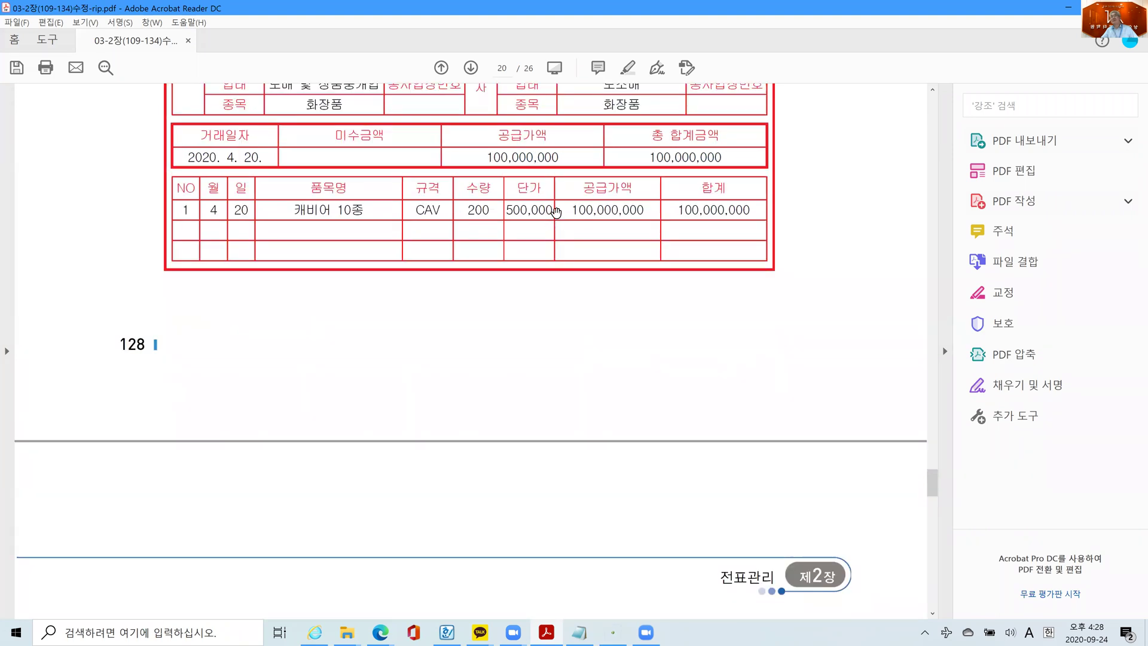
pyautogui.scroll(3, 554, 284)
pyautogui.scroll(1, 533, 260)
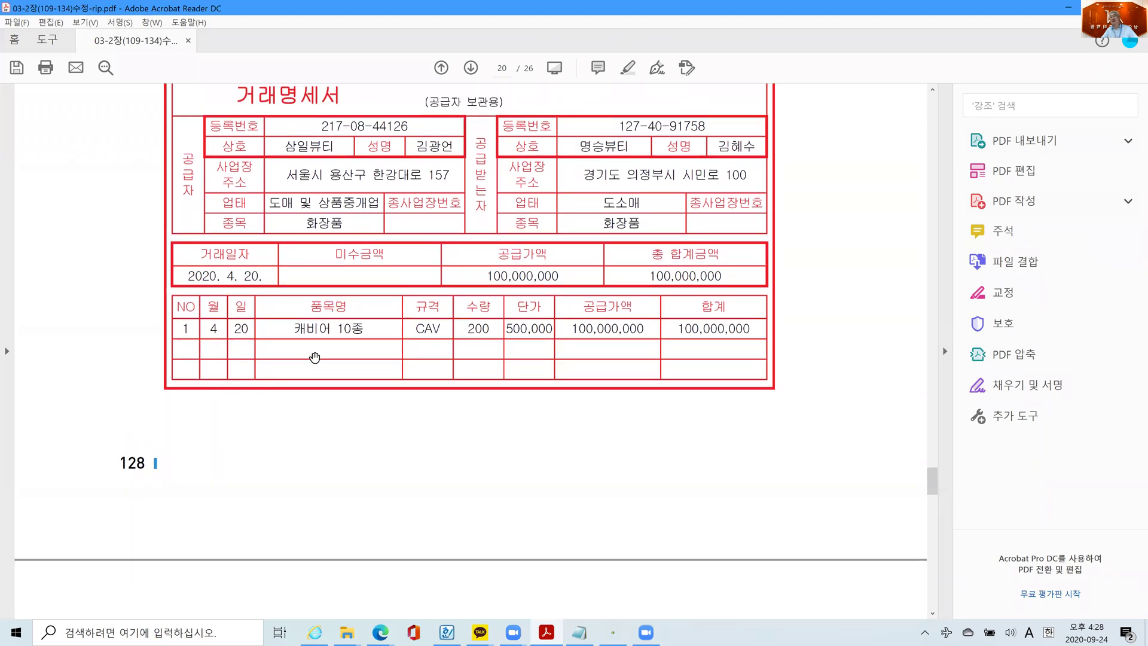
pyautogui.scroll(-10, 400, 353)
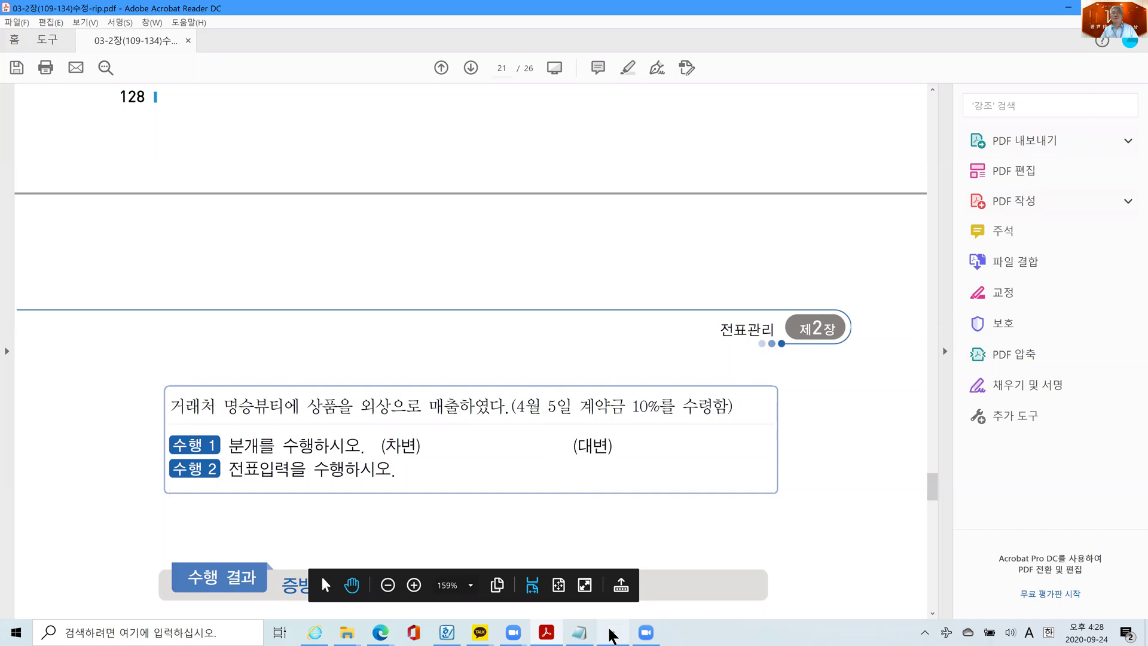
pyautogui.moveTo(610, 632)
pyautogui.click(597, 601)
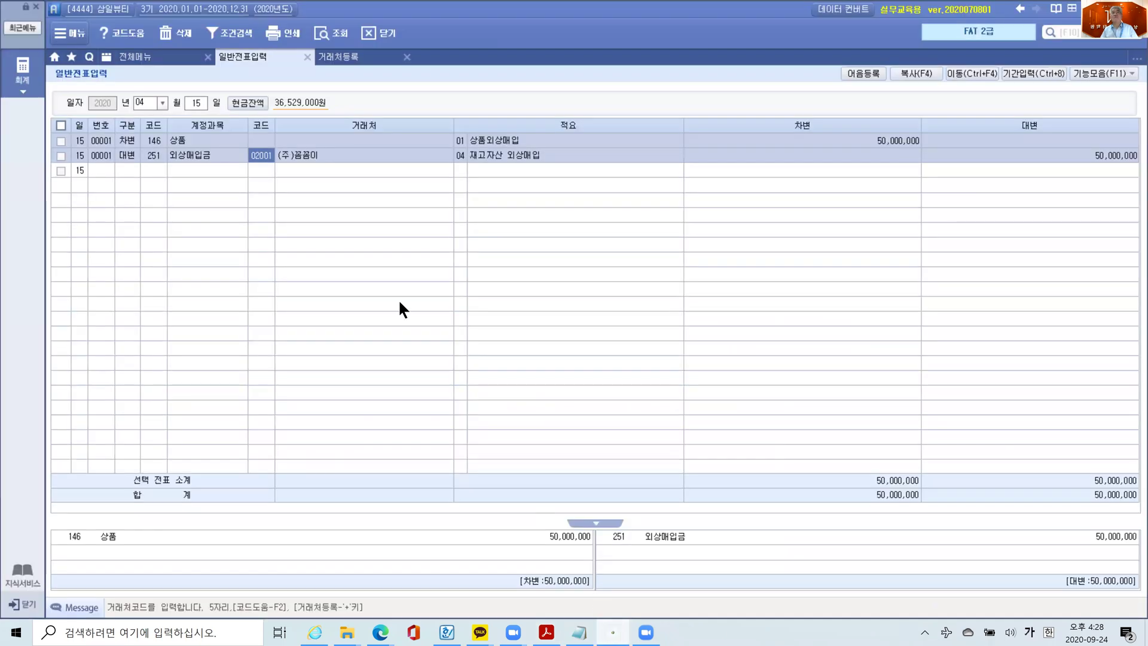
# - Load April 5 and inspect its 10,000,000 선수금 voucher from 명승뷰티
pyautogui.click(191, 103)
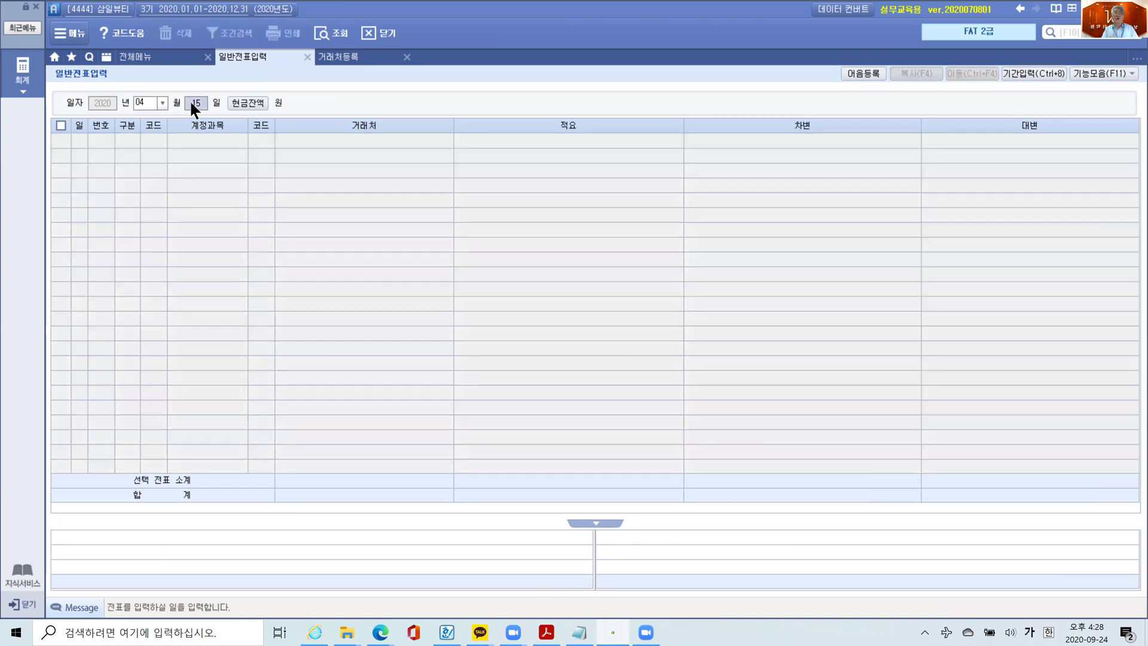
pyautogui.write('5')
pyautogui.press('Return')
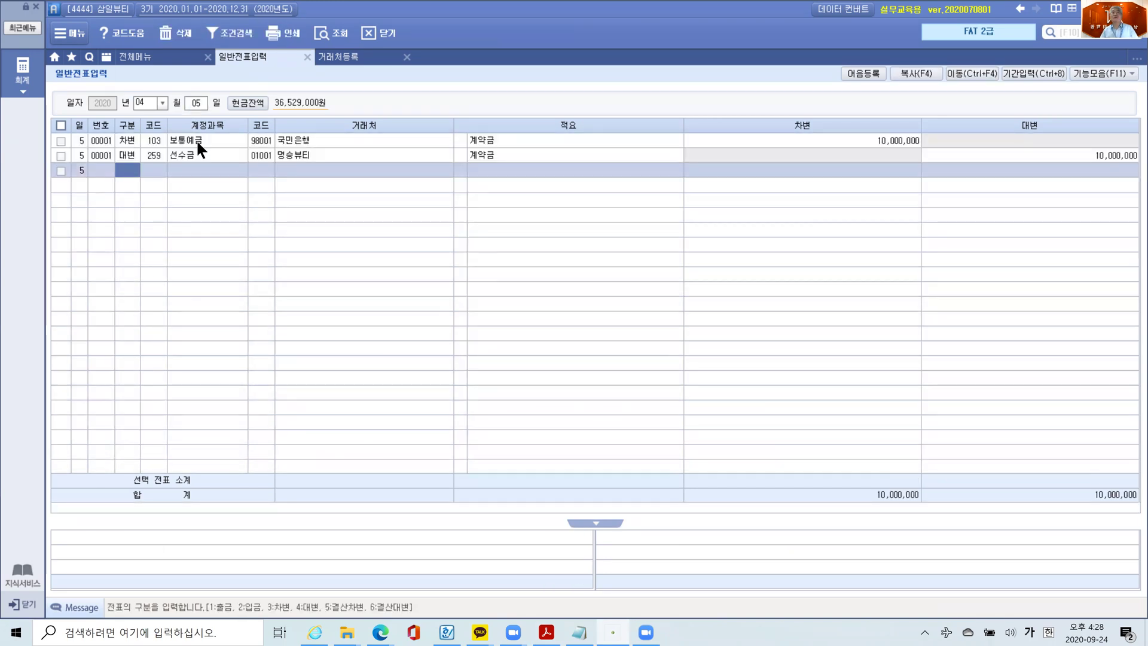
pyautogui.click(193, 157)
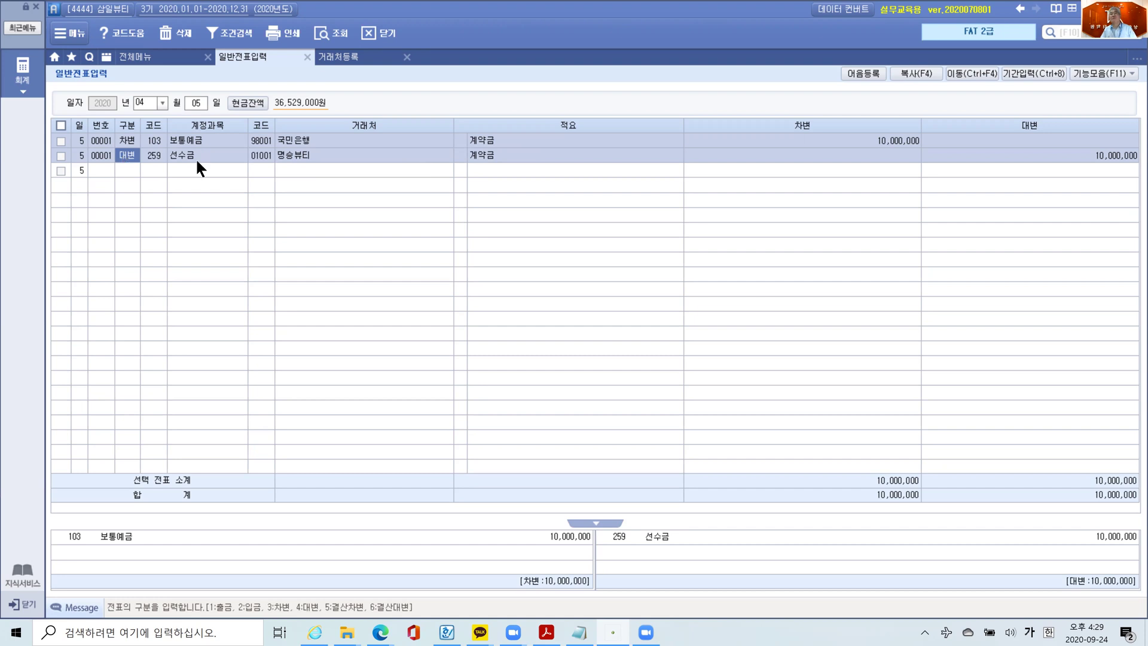
pyautogui.click(190, 102)
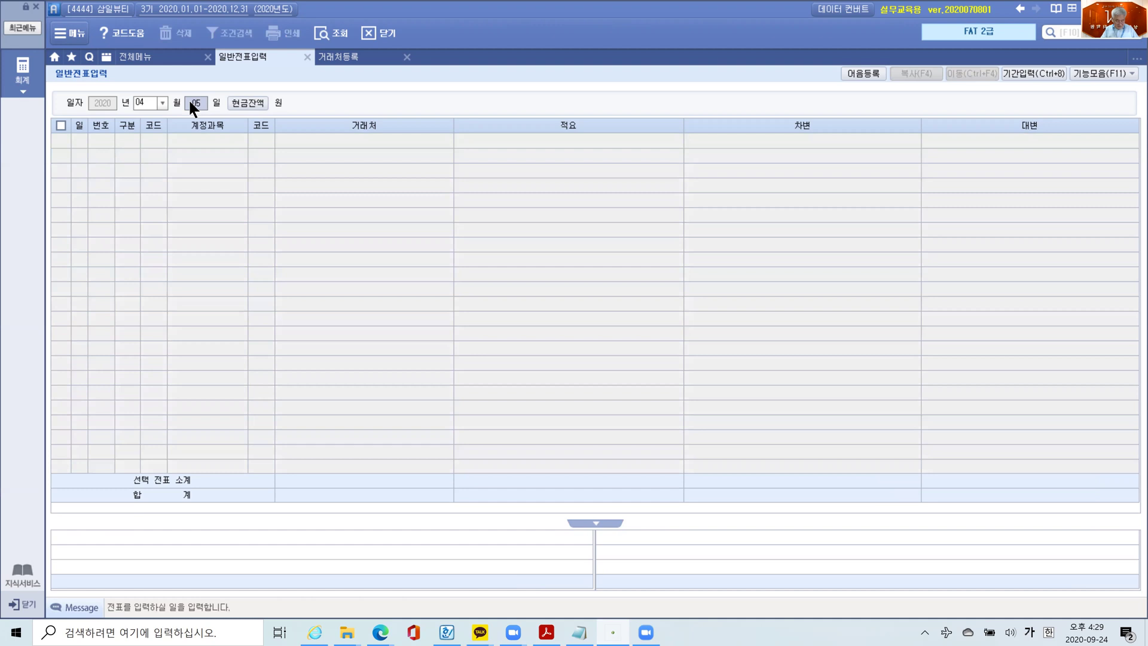
# - Start an April 20 line on account 401 상품매출 with summary 03 국내 일반매출
pyautogui.write('20')
pyautogui.press('Return')
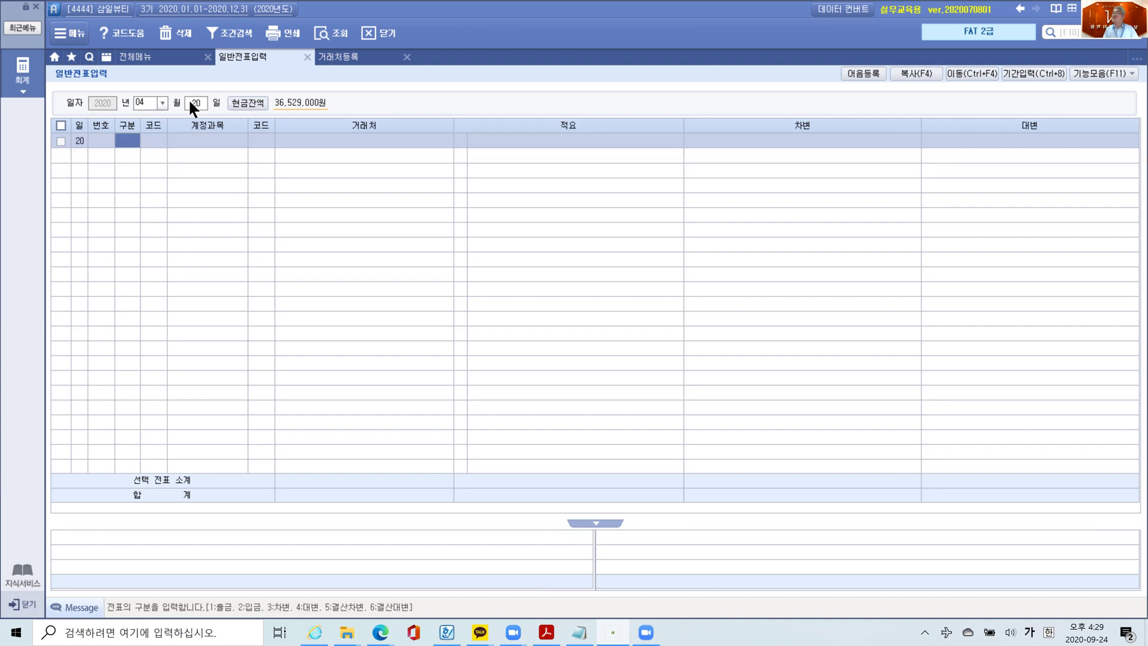
pyautogui.write('4')
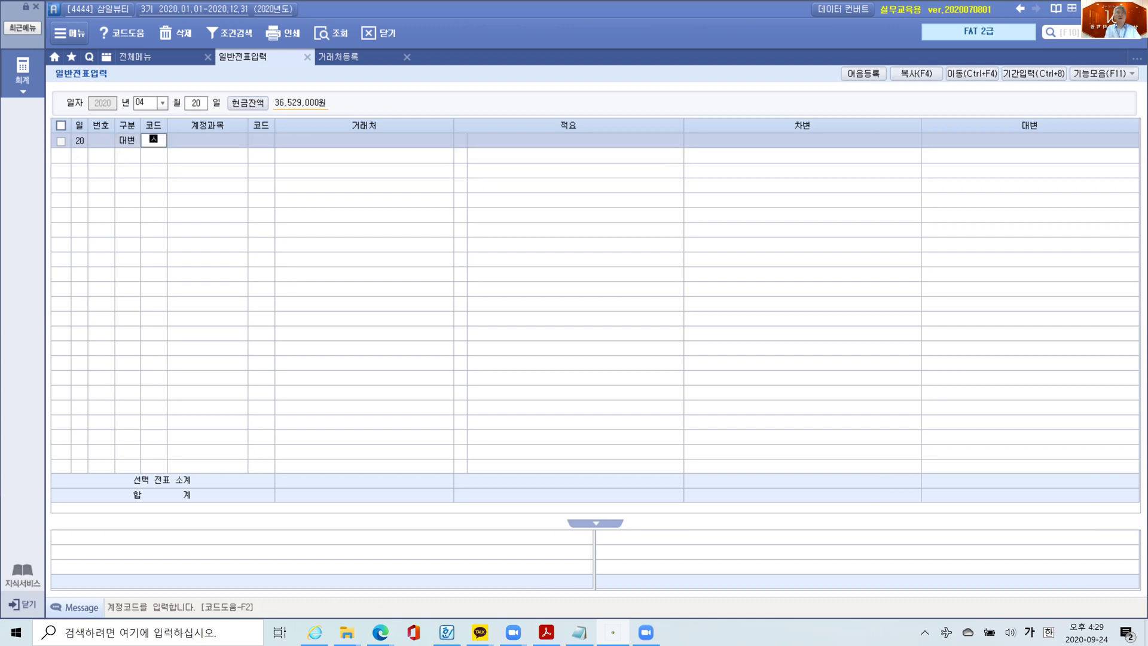
pyautogui.write('상품')
pyautogui.press('Return')
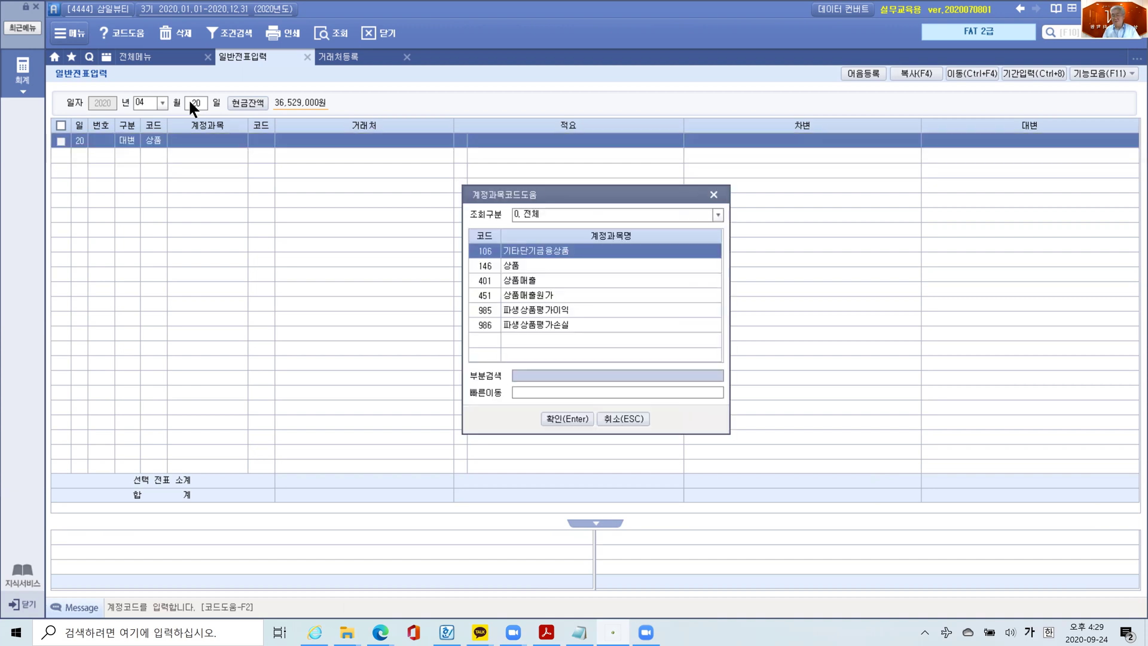
pyautogui.press('Down')
pyautogui.press('Down')
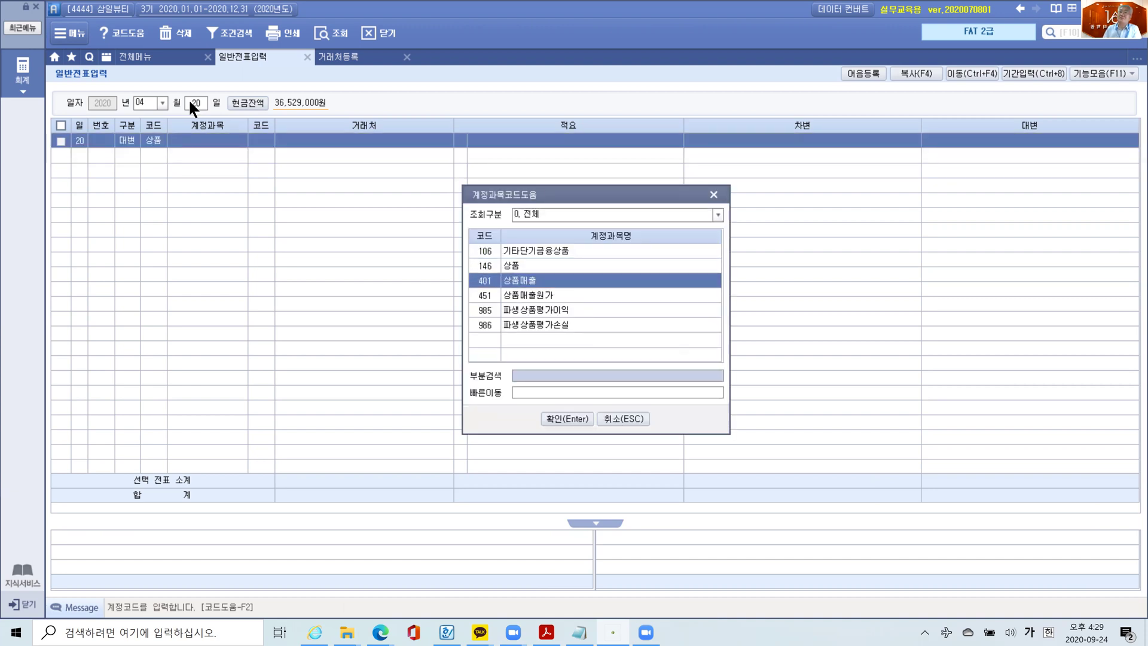
pyautogui.press('Return')
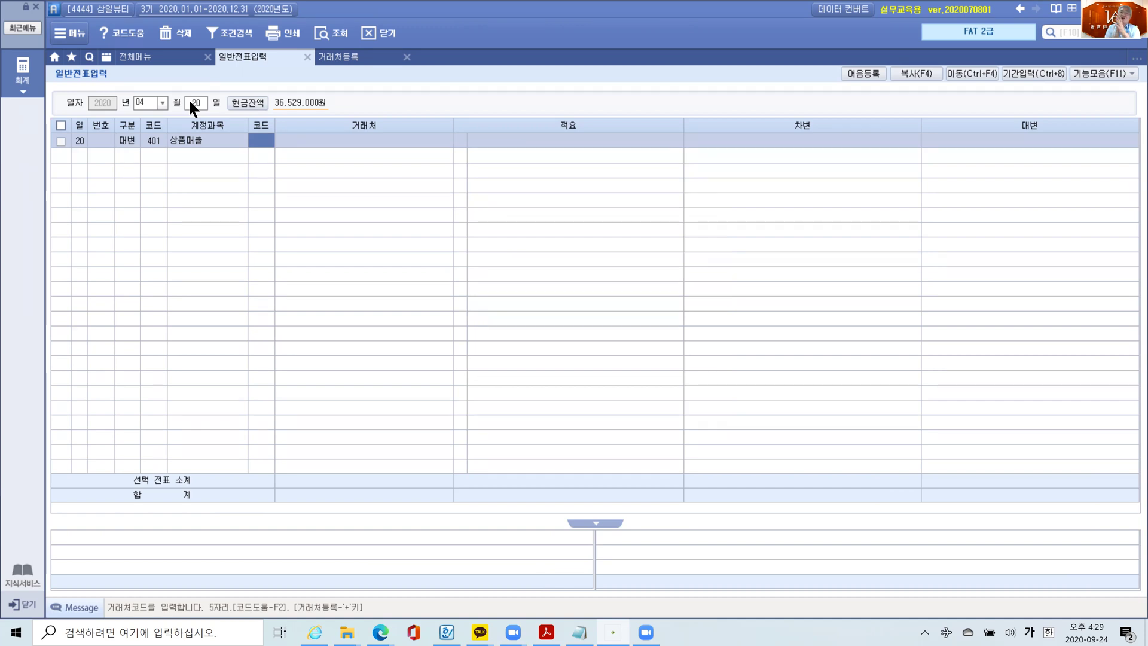
pyautogui.press('Return')
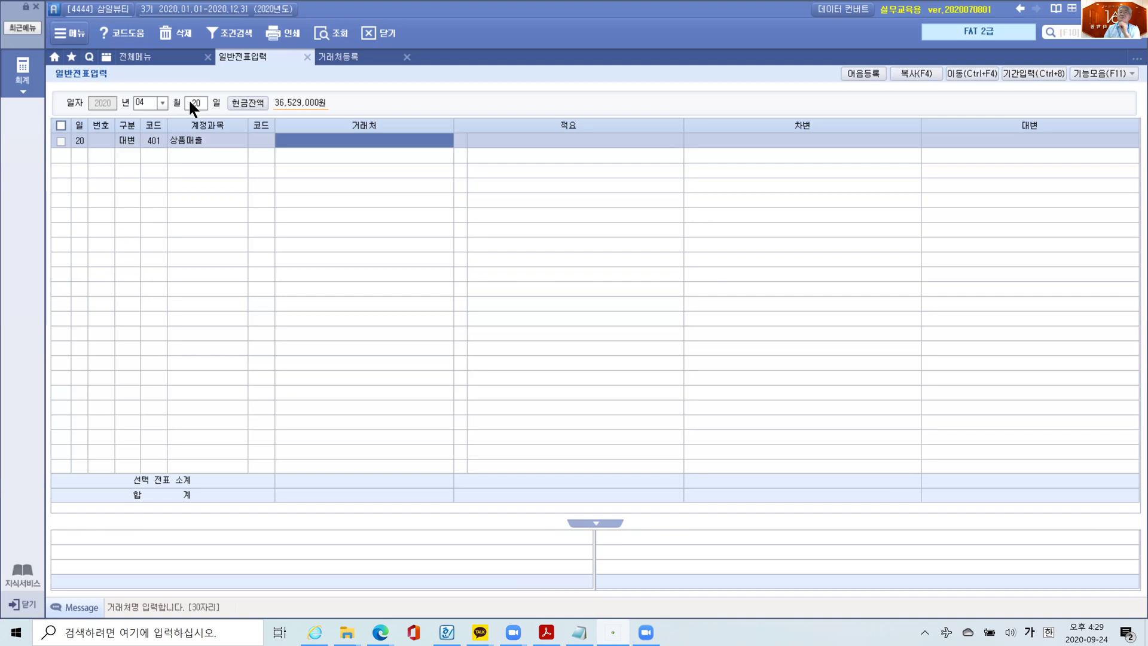
pyautogui.press('Return')
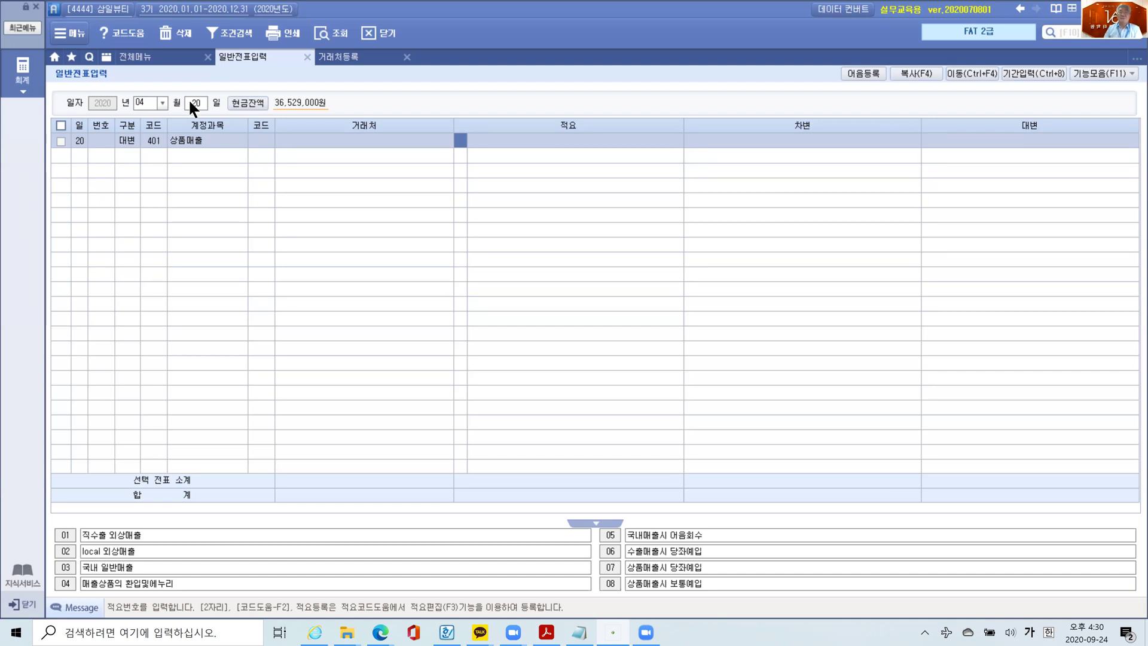
pyautogui.write('3')
pyautogui.press('Return')
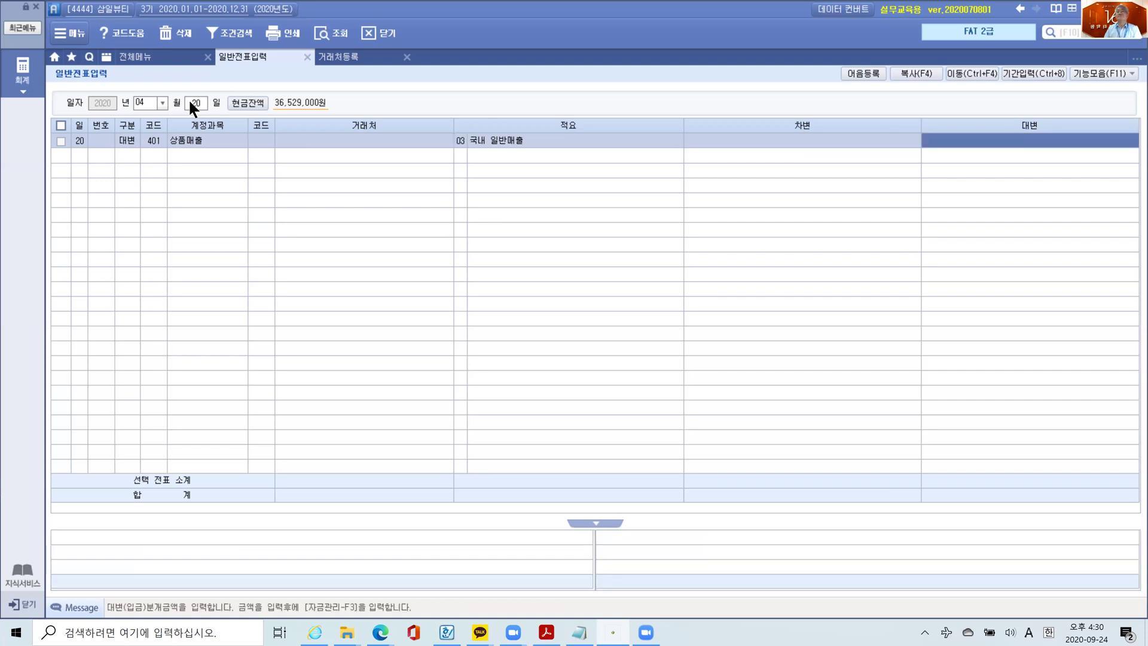
# - Set the 상품매출 credit amount to 100,000,000, correcting the initial 100,000 entry
pyautogui.write('100,000')
pyautogui.press('Return')
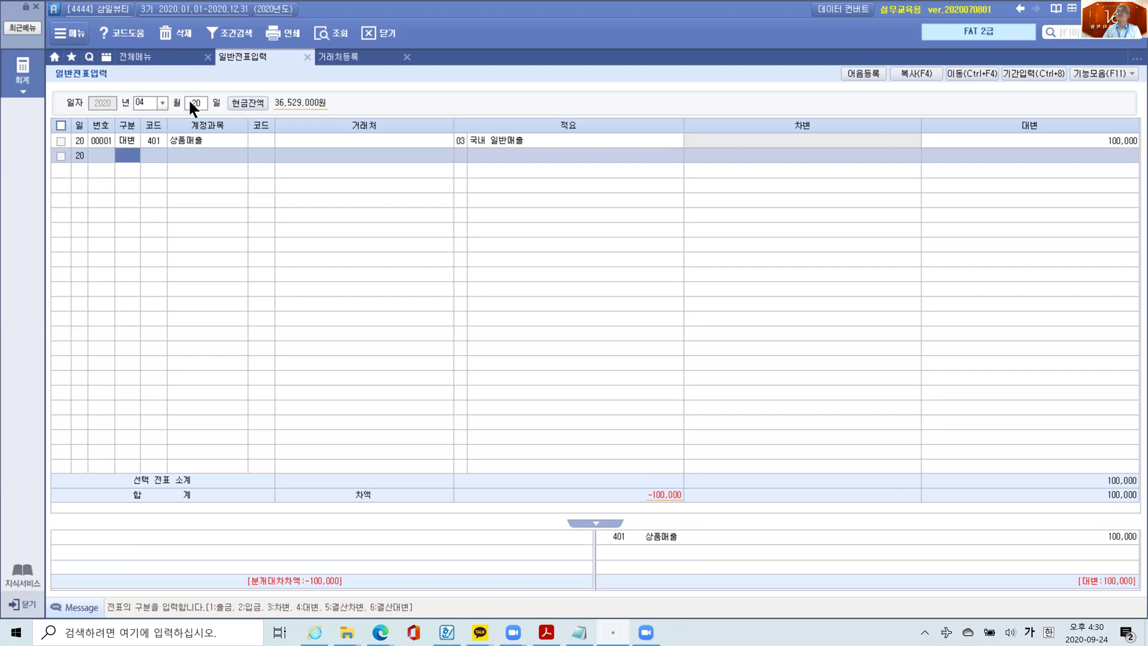
pyautogui.click(1035, 134)
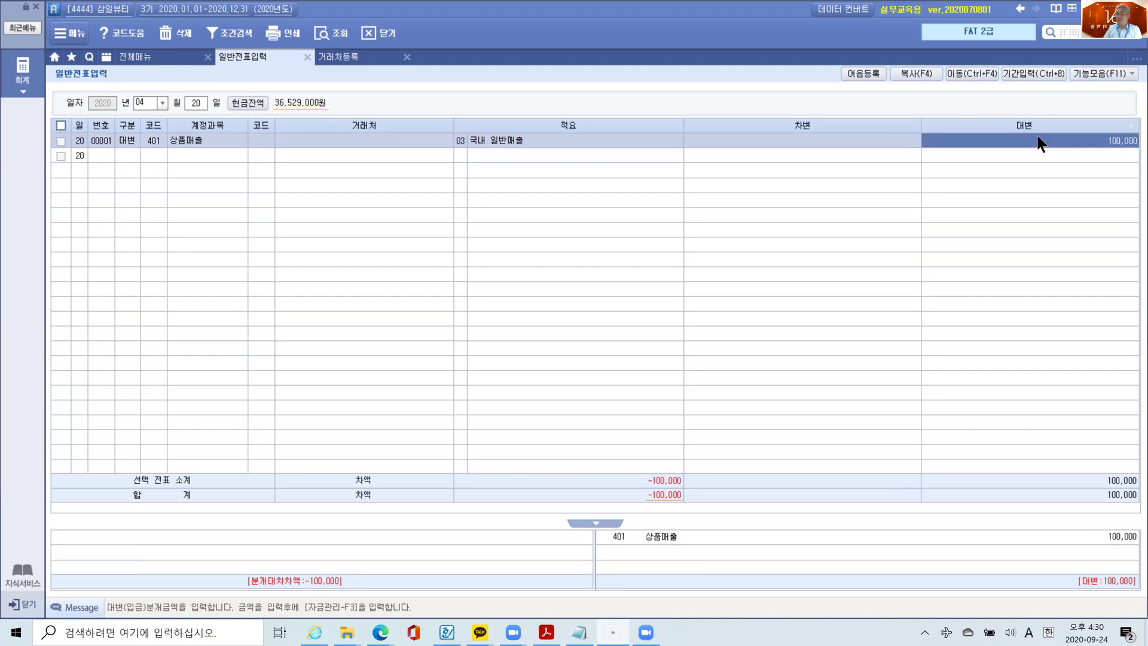
pyautogui.click(1037, 135)
pyautogui.write('100,000,000')
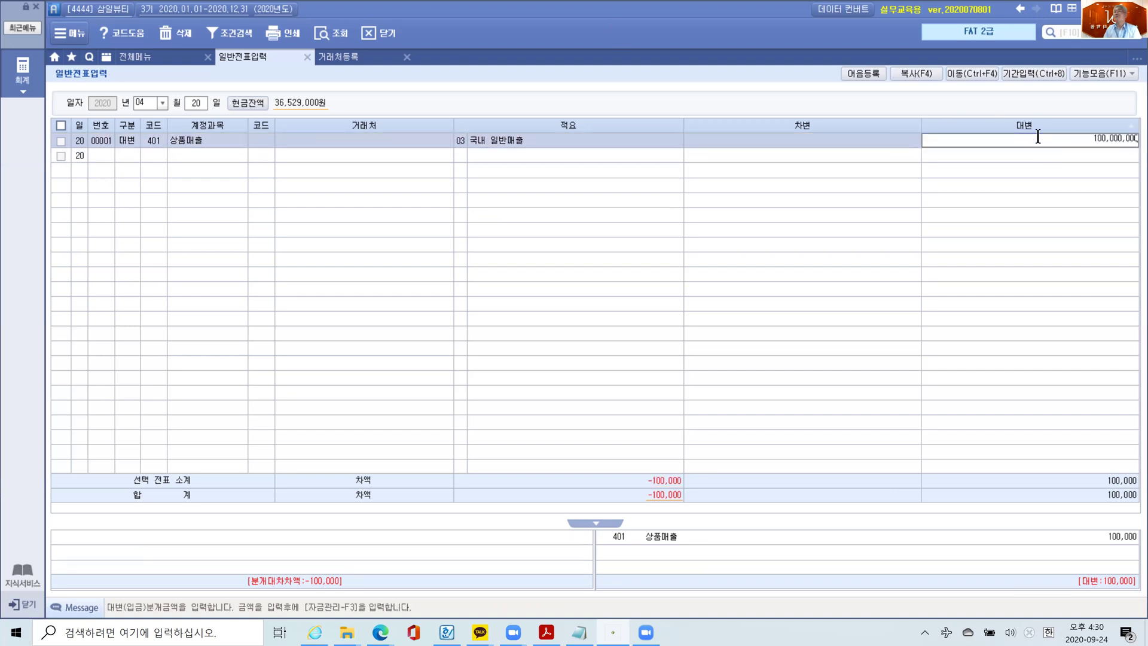
pyautogui.press('Return')
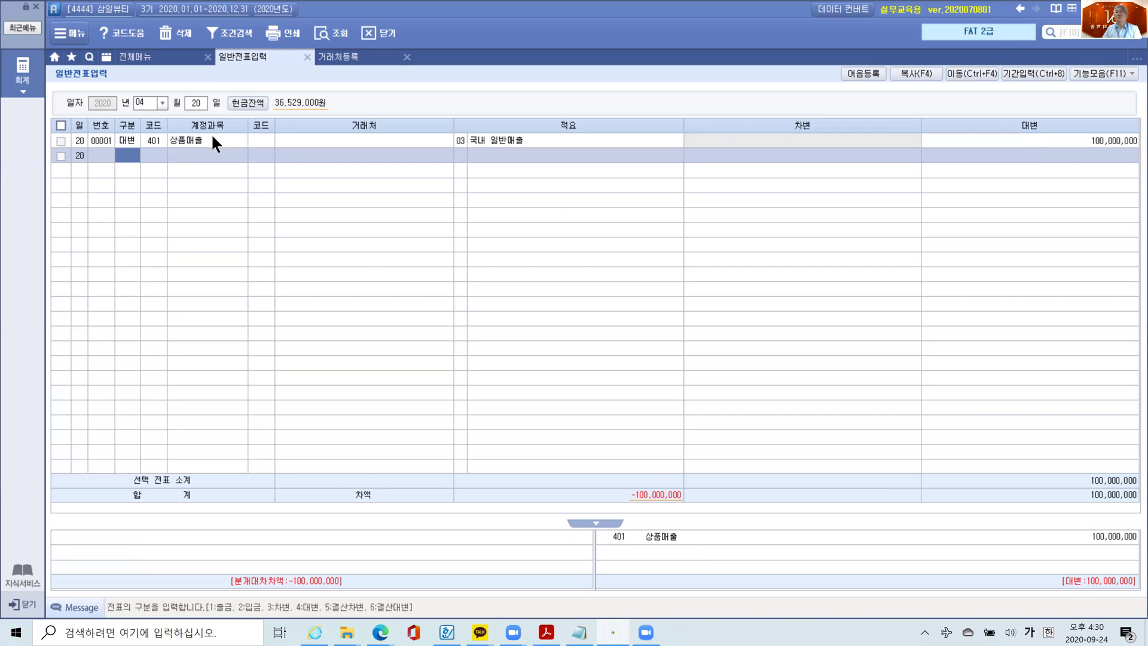
# - Add a debit line: 선수금 for 명승뷰티, summary 07 매출시 선수금 반제, 10,000,000
pyautogui.write('3')
pyautogui.press('Return')
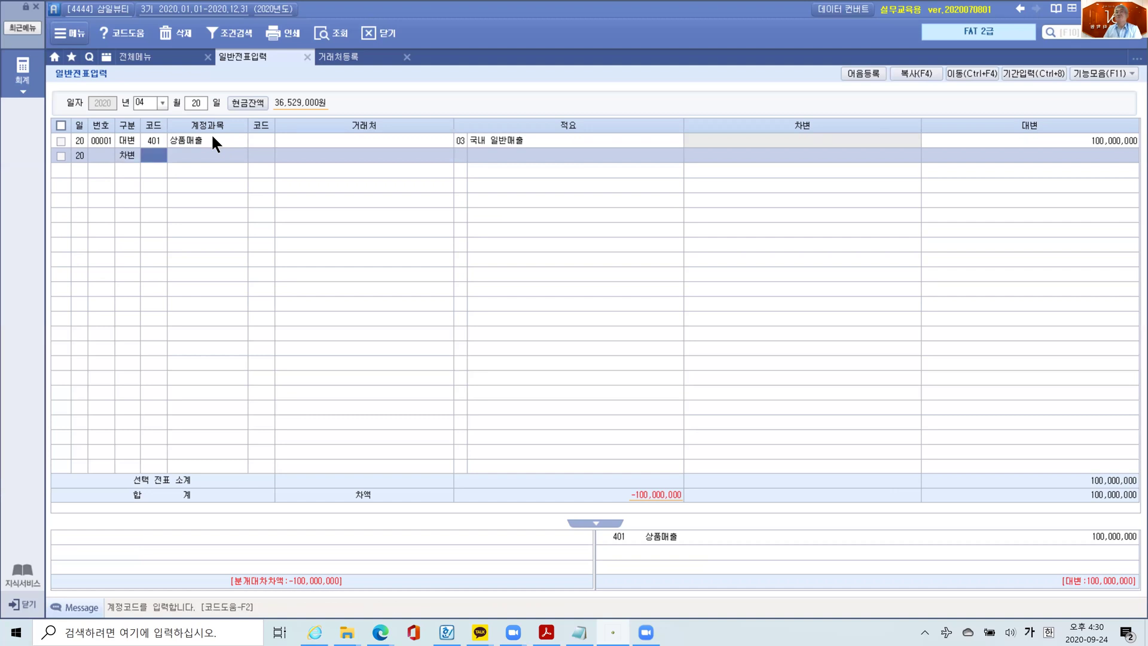
pyautogui.write('선수')
pyautogui.press('Return')
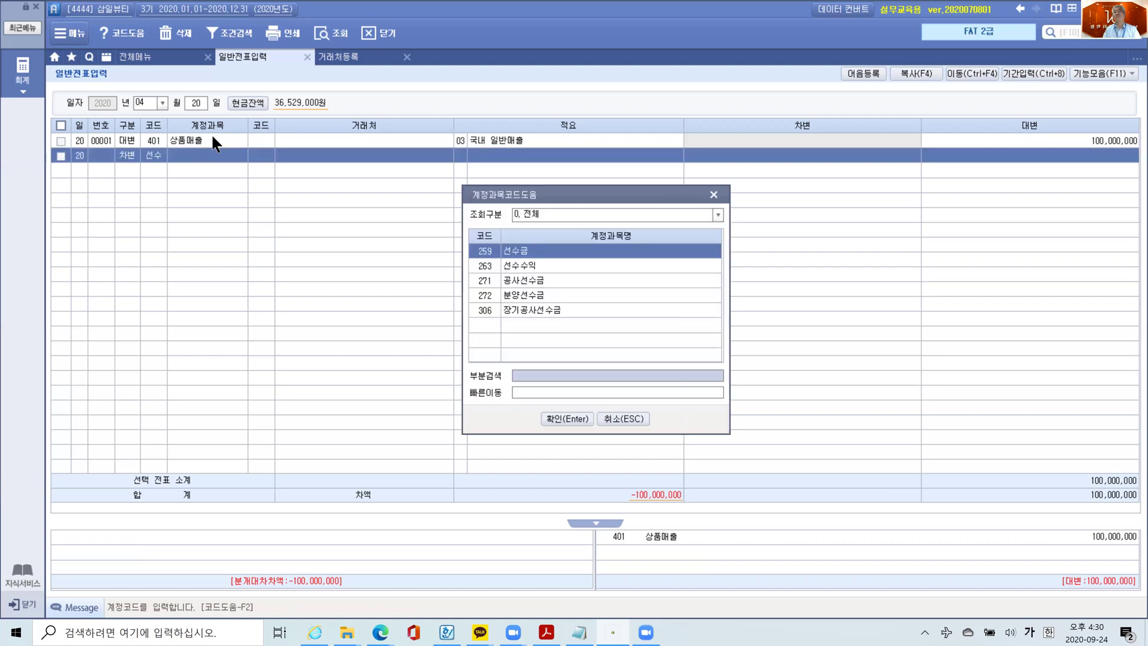
pyautogui.press('Return')
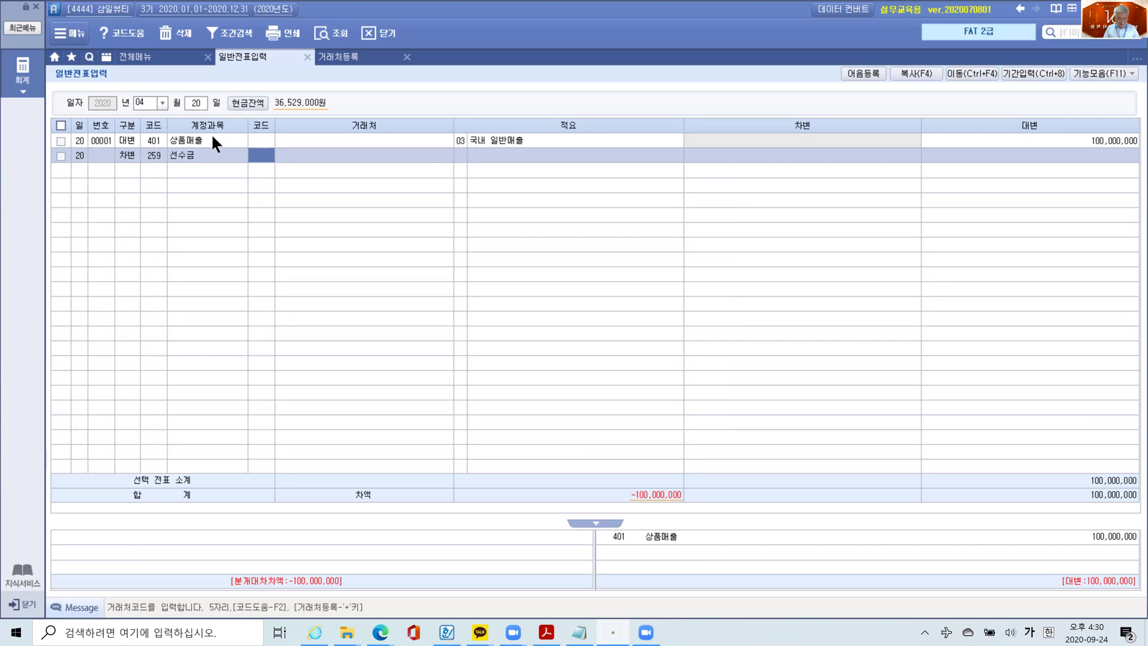
pyautogui.write('명승')
pyautogui.press('Return')
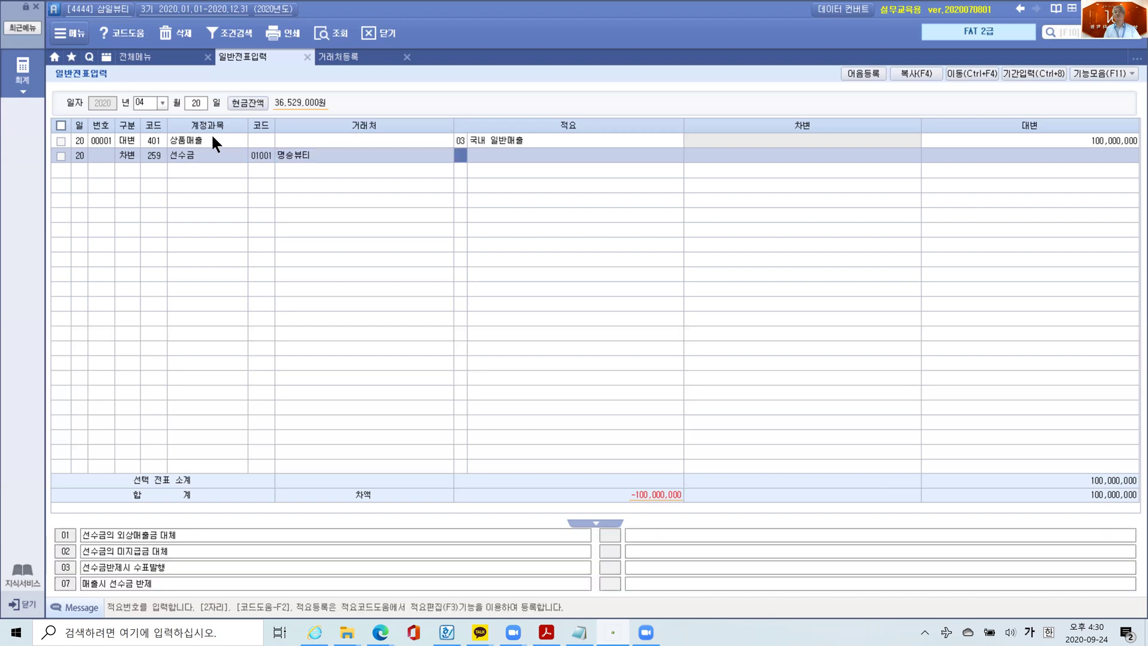
pyautogui.press('Return')
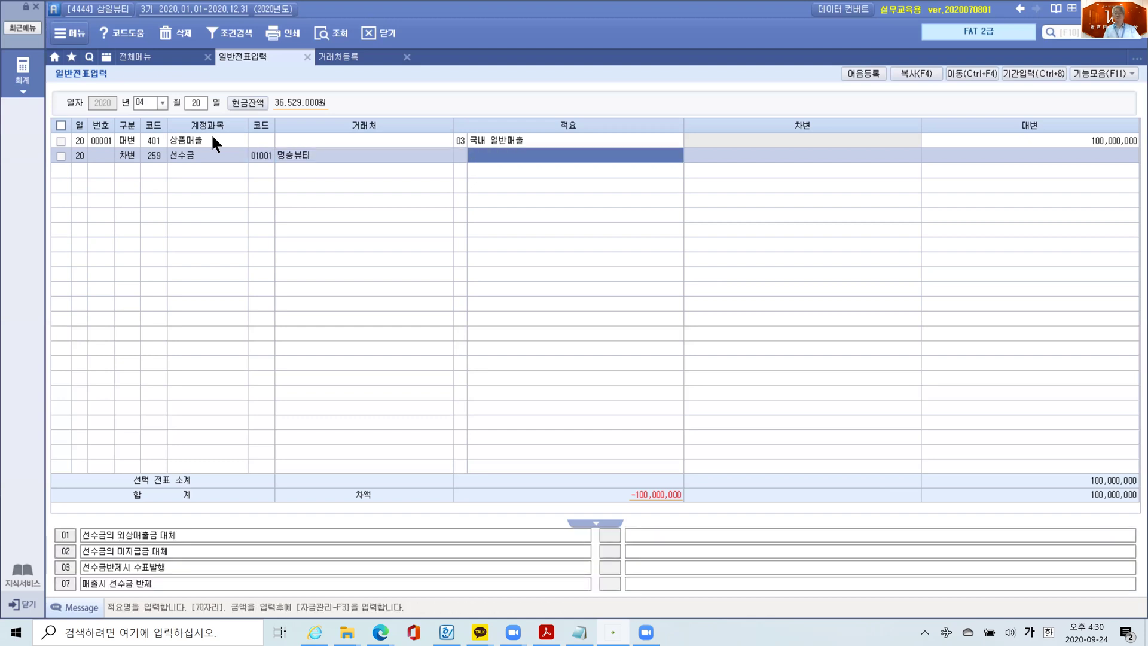
pyautogui.press('Left')
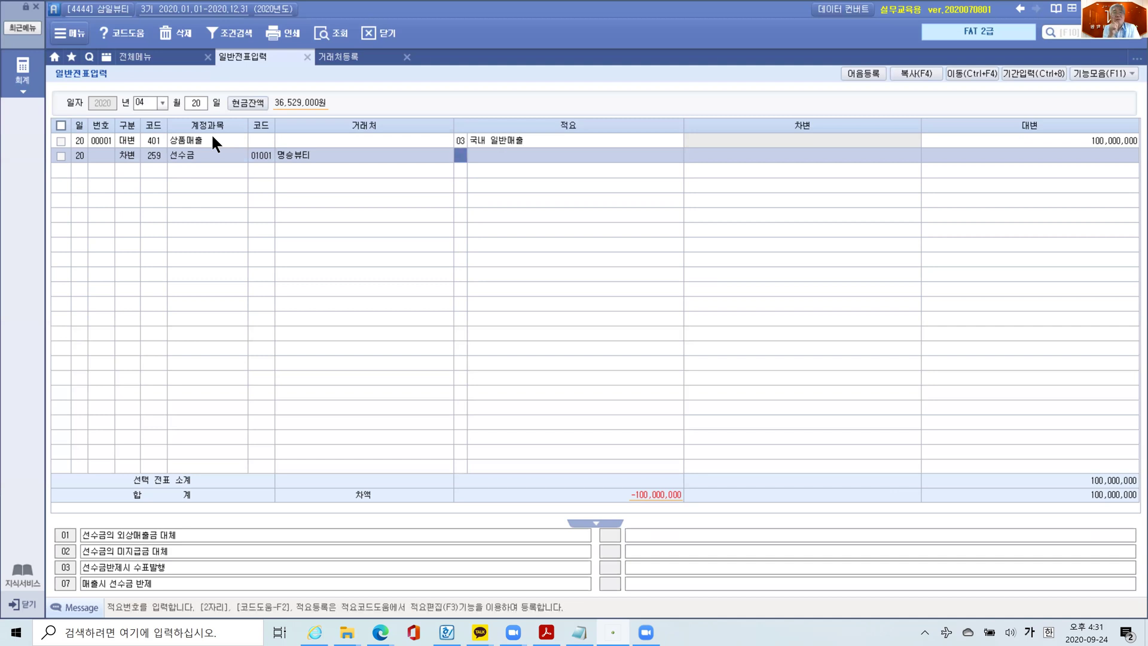
pyautogui.write('ㄱ07')
pyautogui.press('Return')
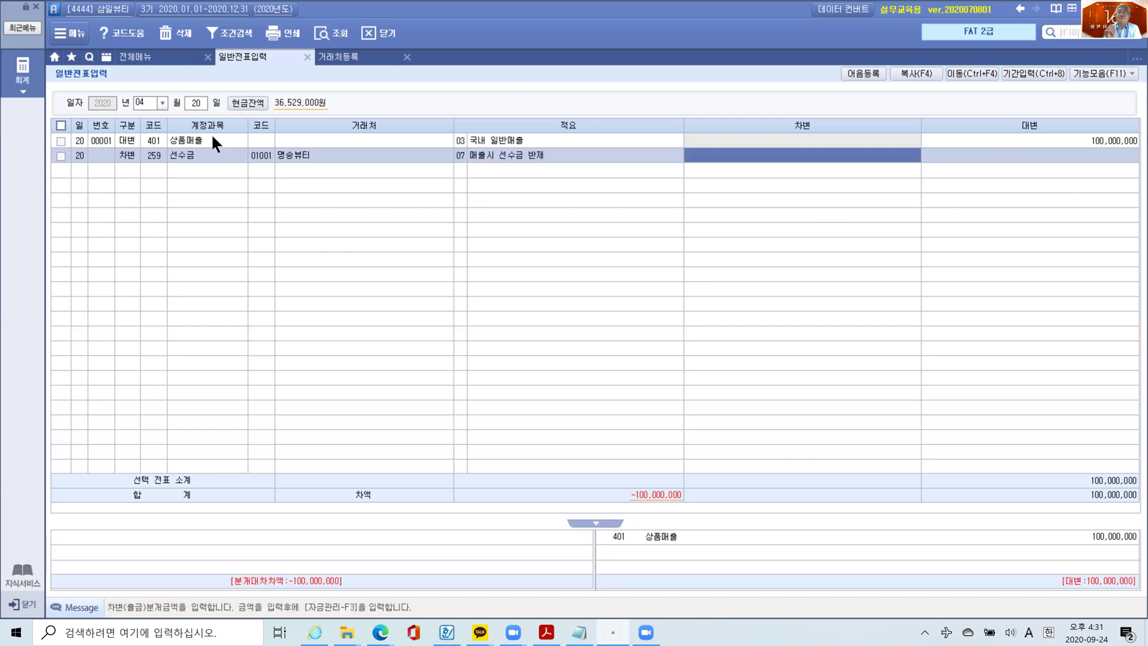
pyautogui.write('10000000')
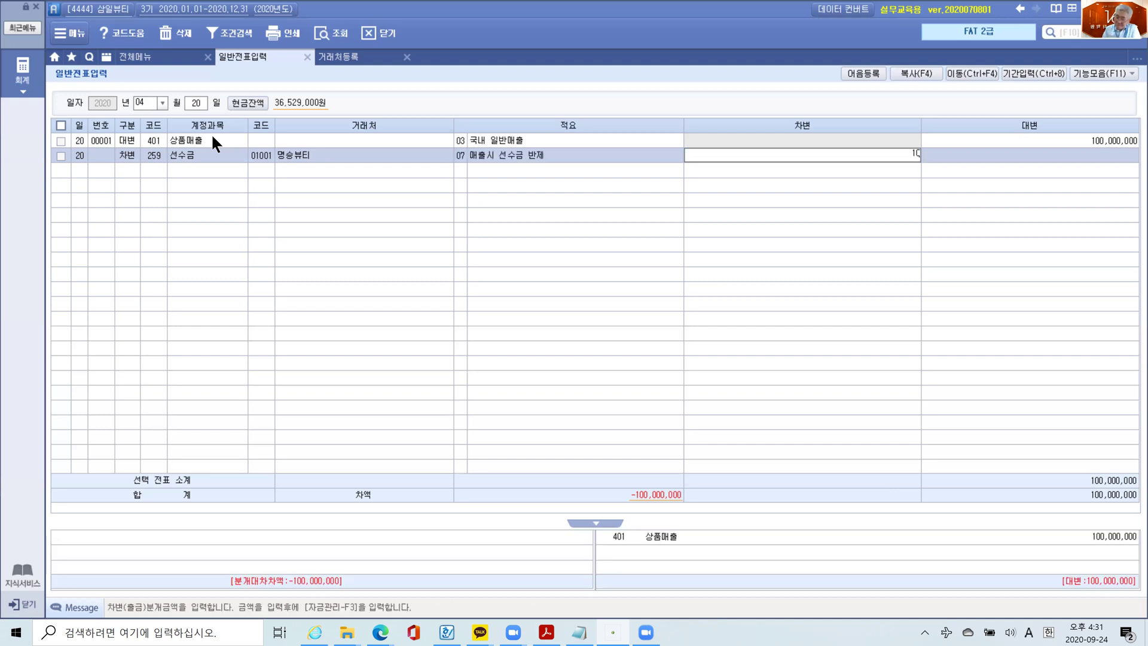
pyautogui.press('Return')
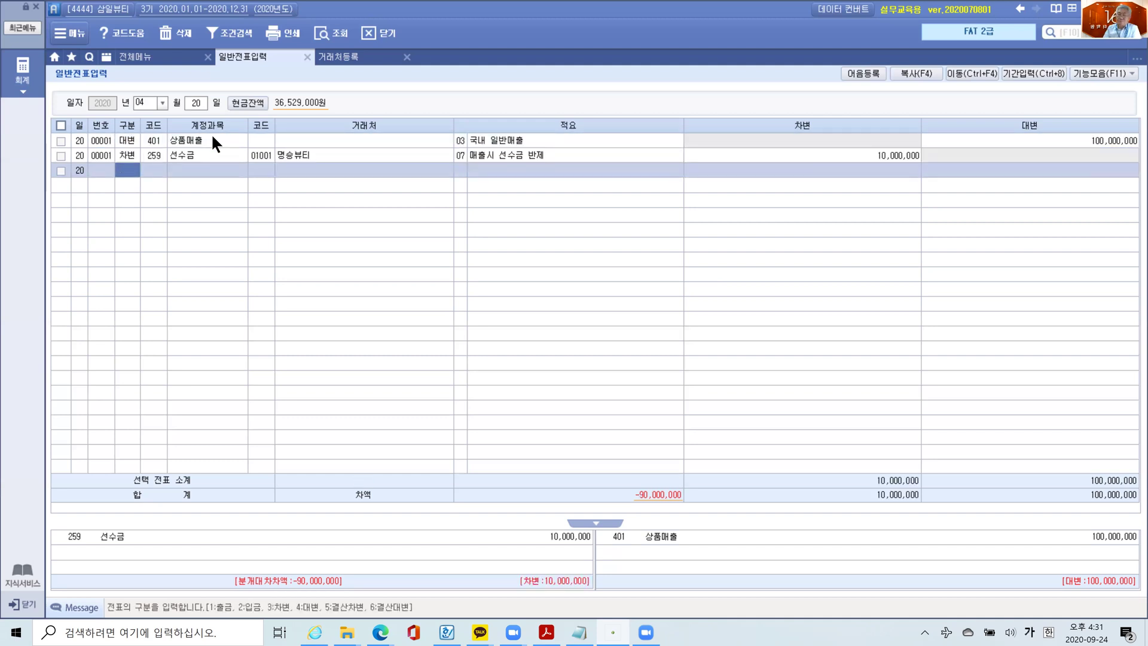
# - Add a debit line: 108 외상매출금 for 01001 명승뷰티, summary 01, 90,000,000
pyautogui.write('4')
pyautogui.press('Left')
pyautogui.write('3108')
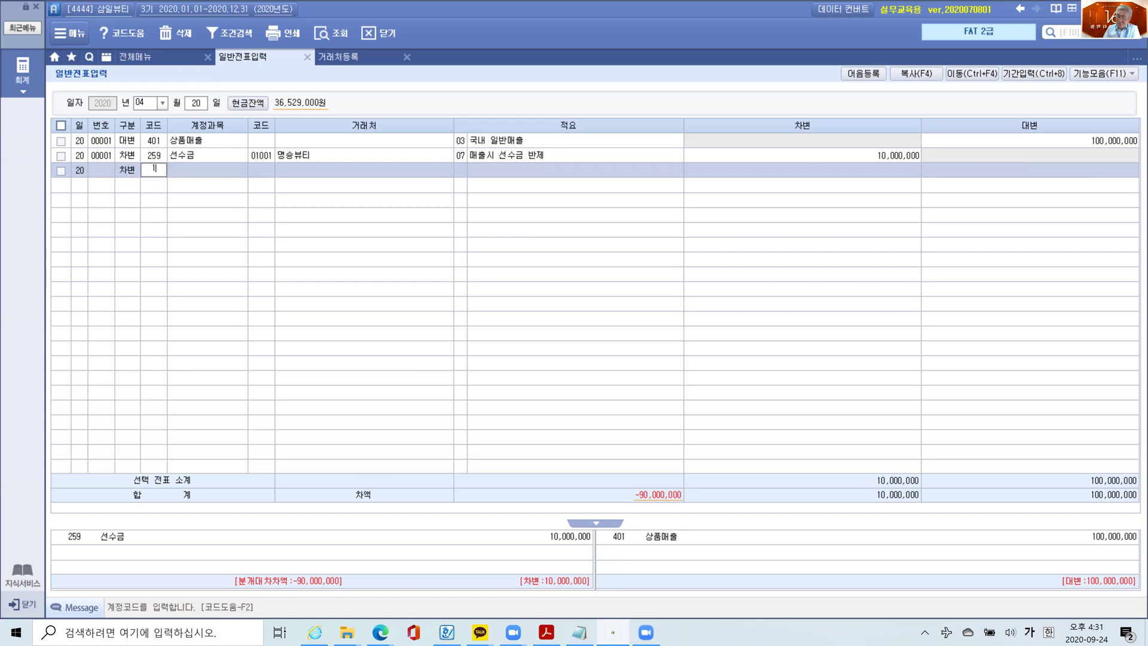
pyautogui.press('Return')
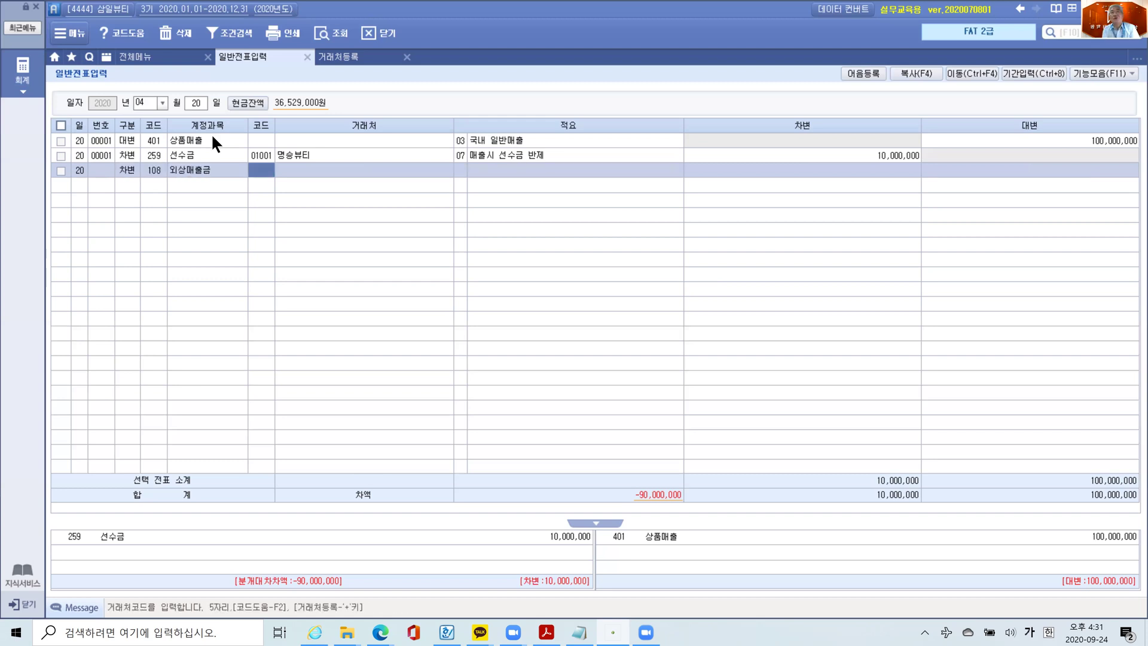
pyautogui.write('1001')
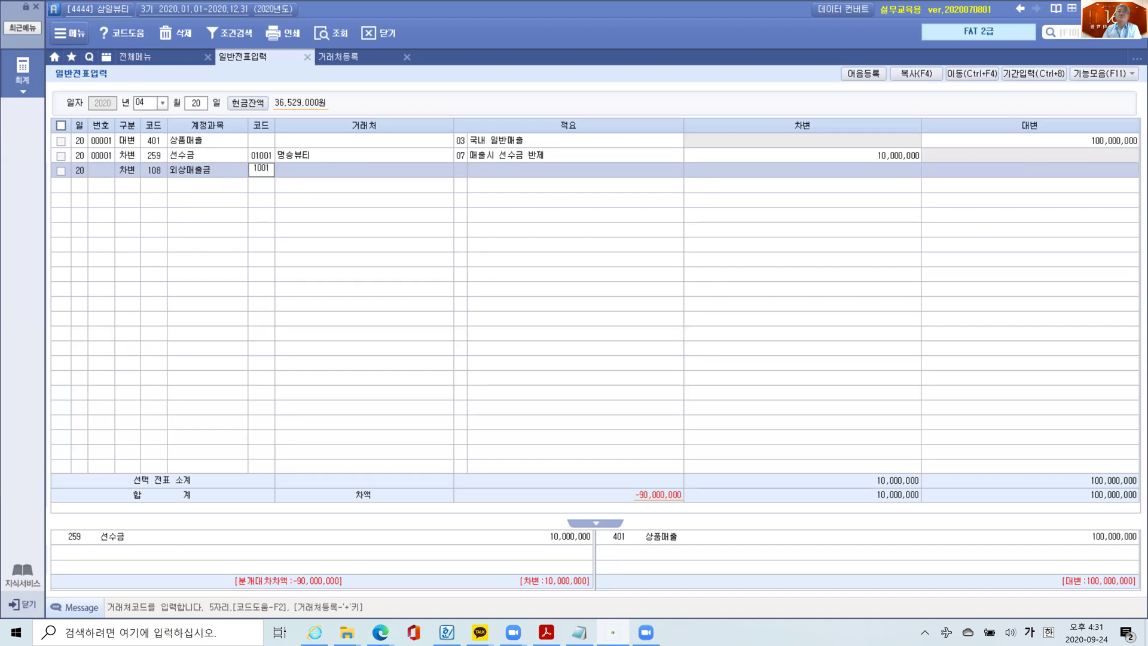
pyautogui.press('Return')
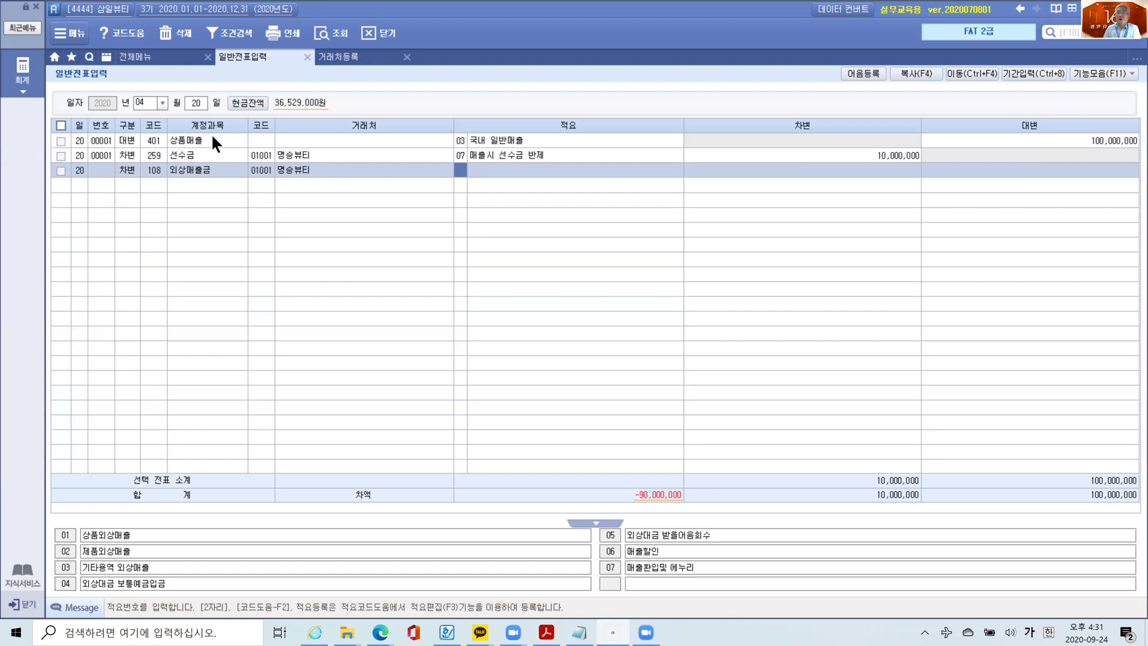
pyautogui.write('01')
pyautogui.press('Return')
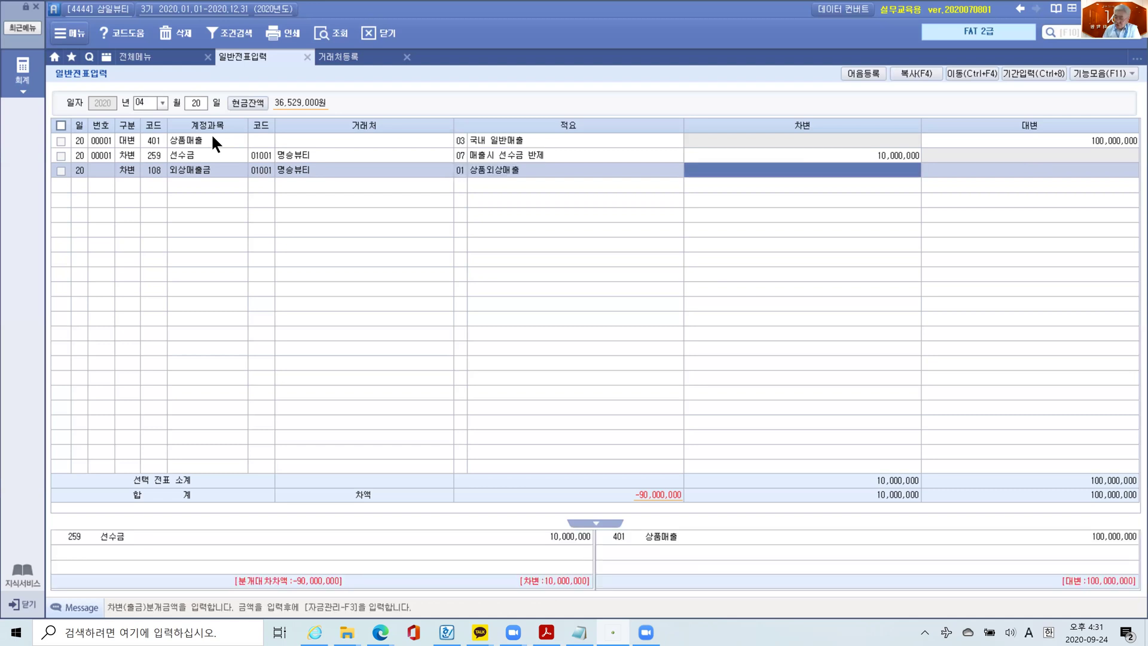
pyautogui.write('90000000')
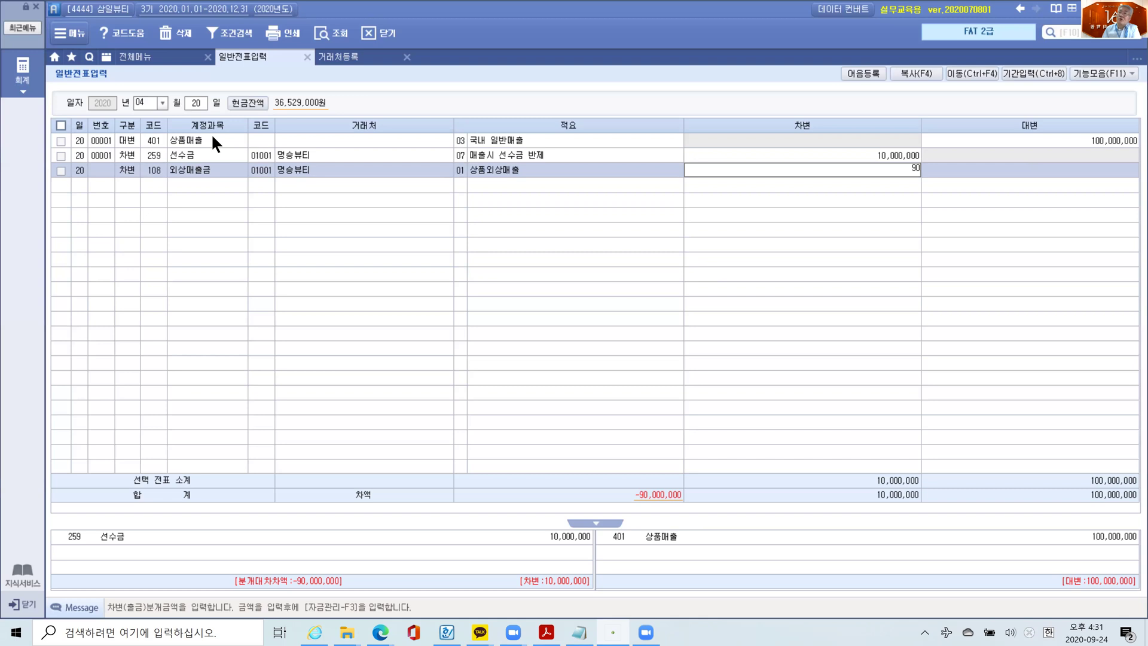
pyautogui.press('Return')
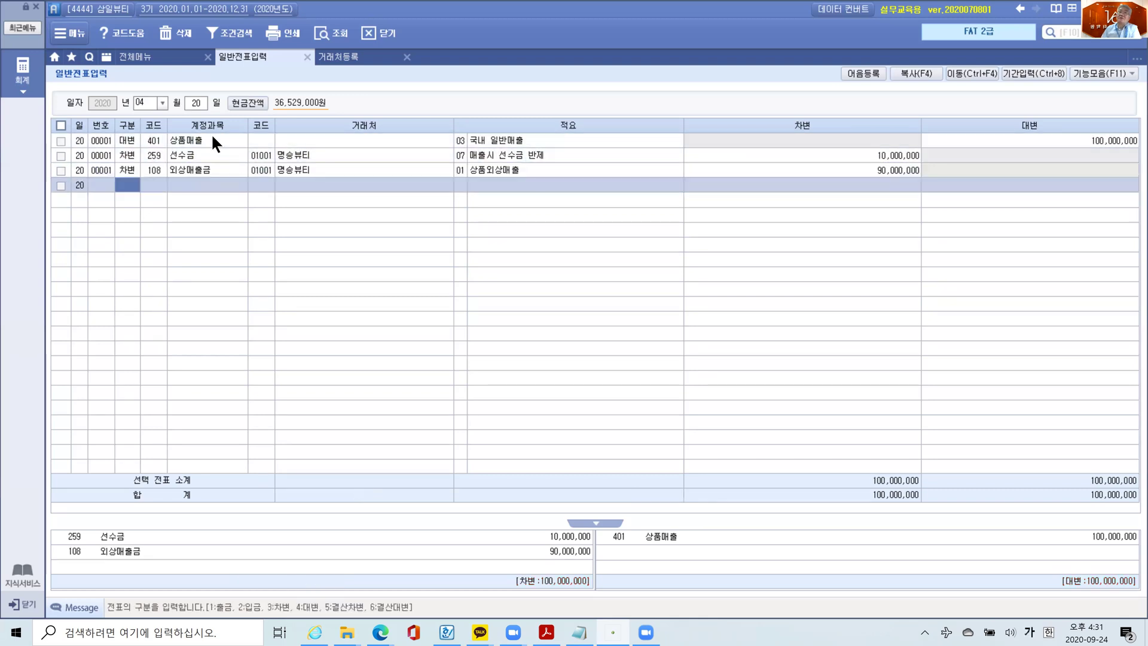
pyautogui.click(209, 157)
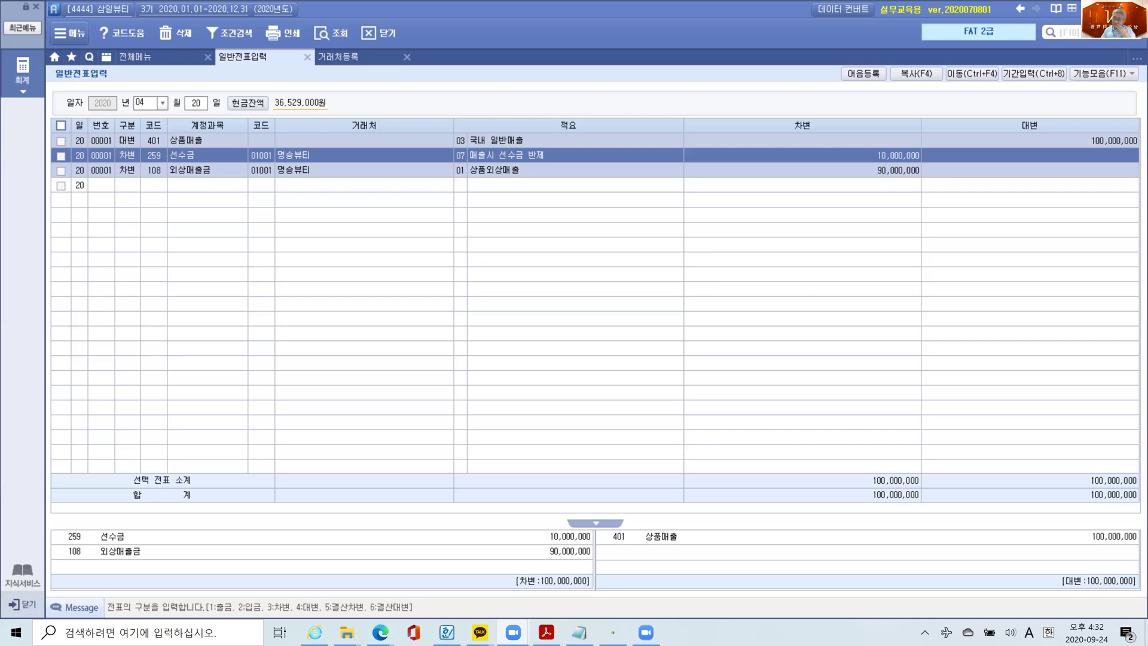
pyautogui.press('Print')
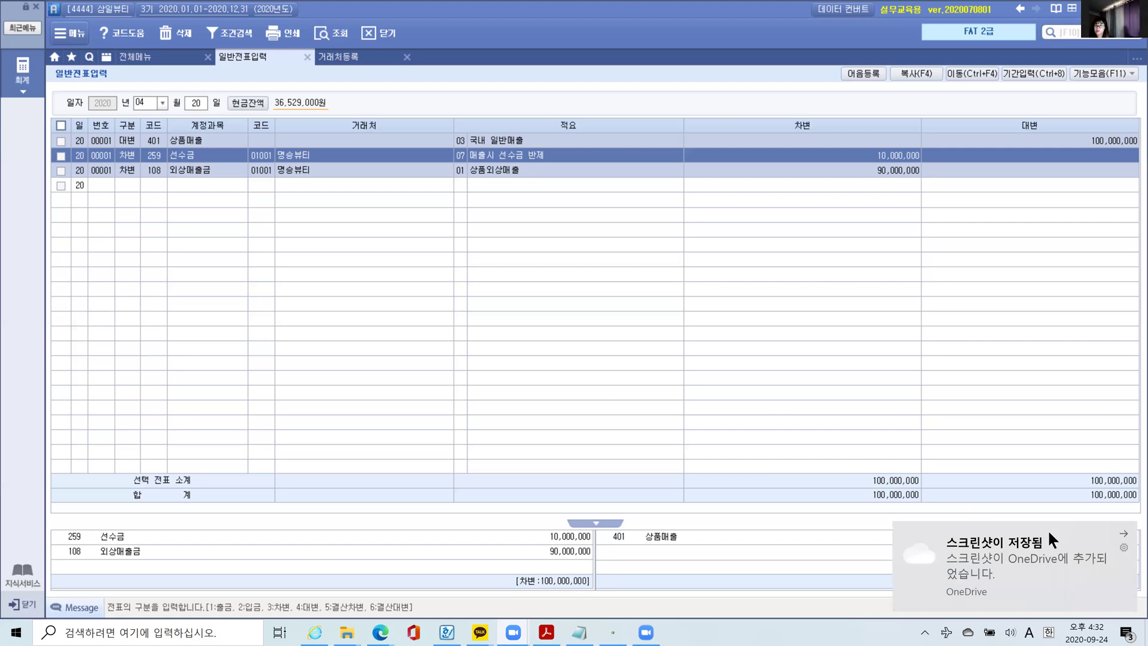
pyautogui.click(1122, 533)
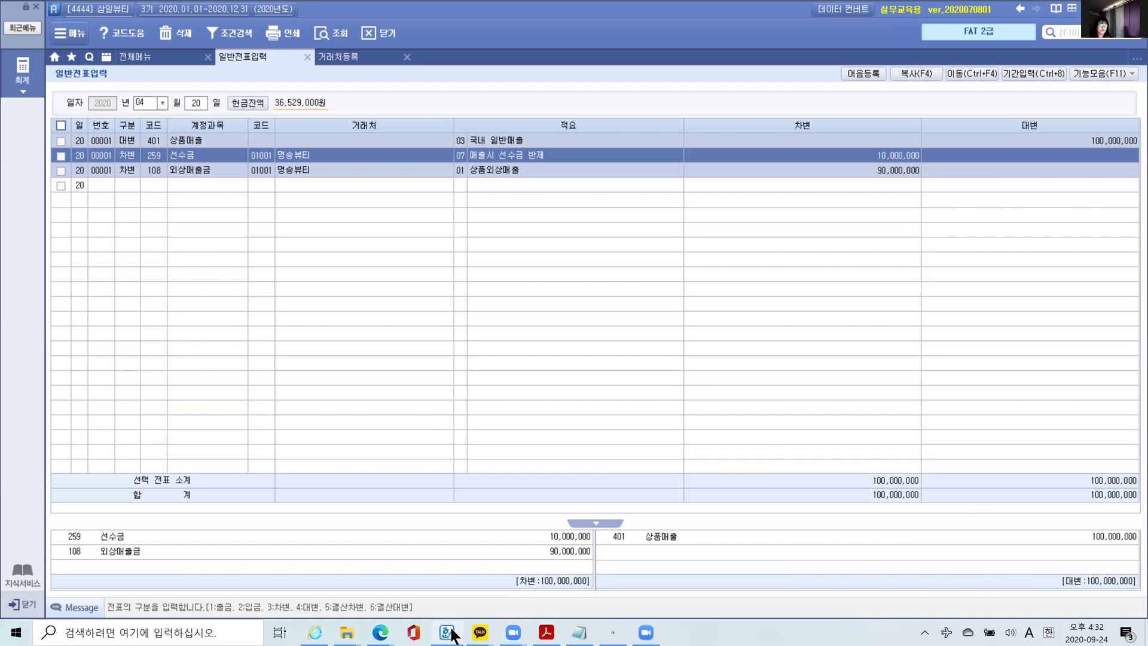
pyautogui.moveTo(448, 635)
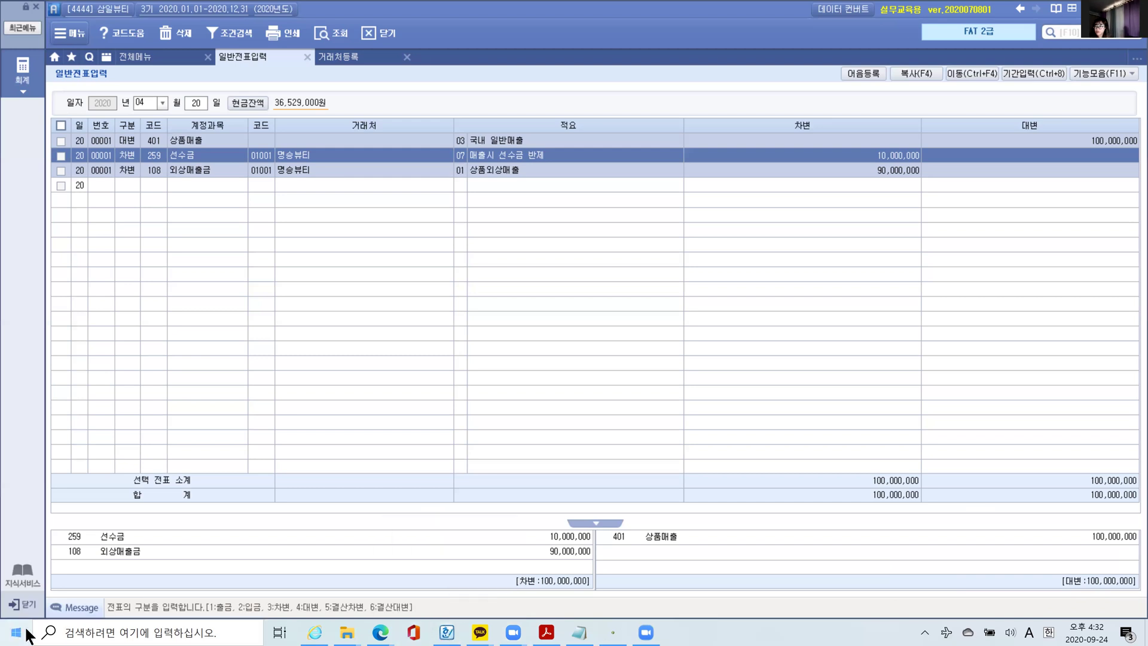
# - Launch PowerPoint from the Start menu, then minimize it to show the voucher again
pyautogui.press('super')
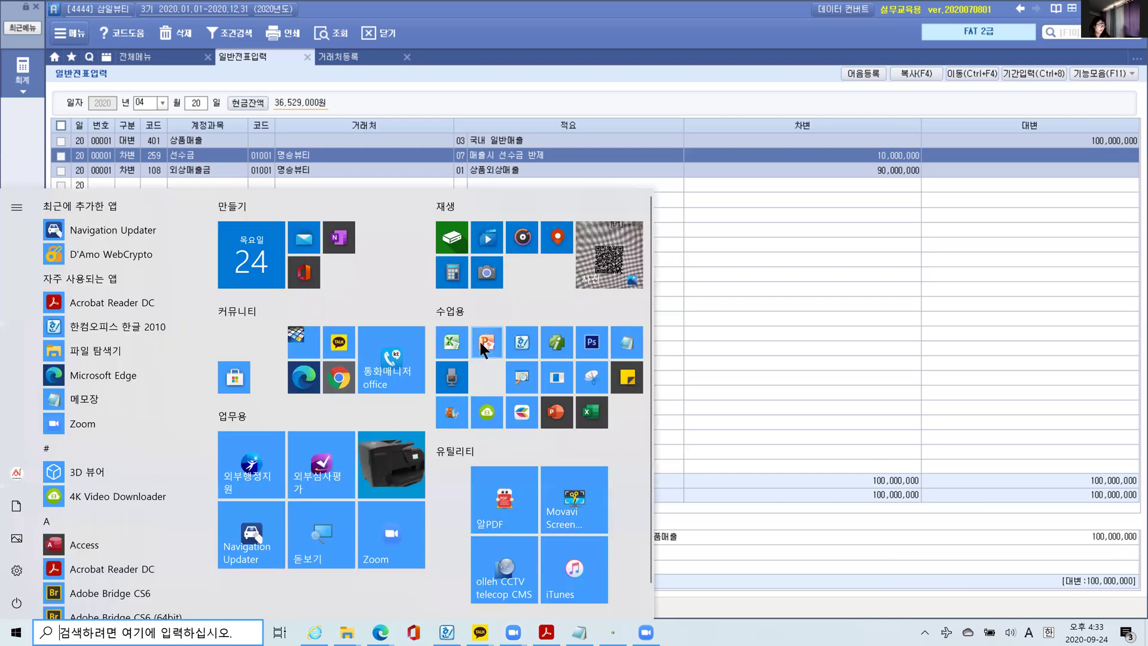
pyautogui.click(482, 342)
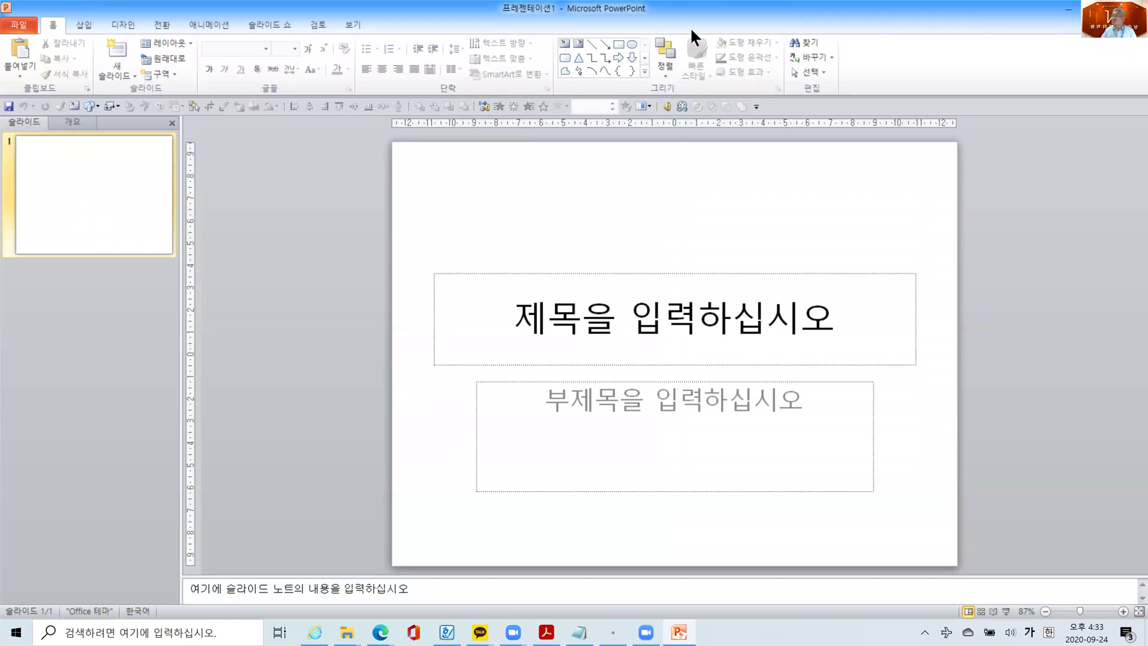
pyautogui.click(1132, 9)
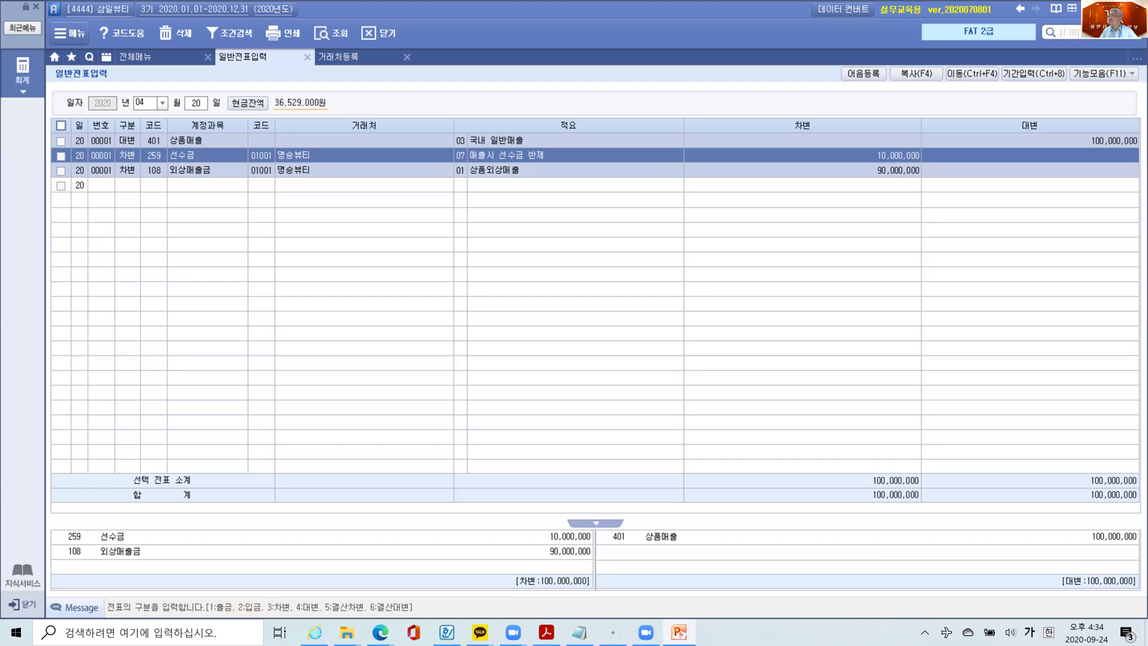
pyautogui.press('Hangul')
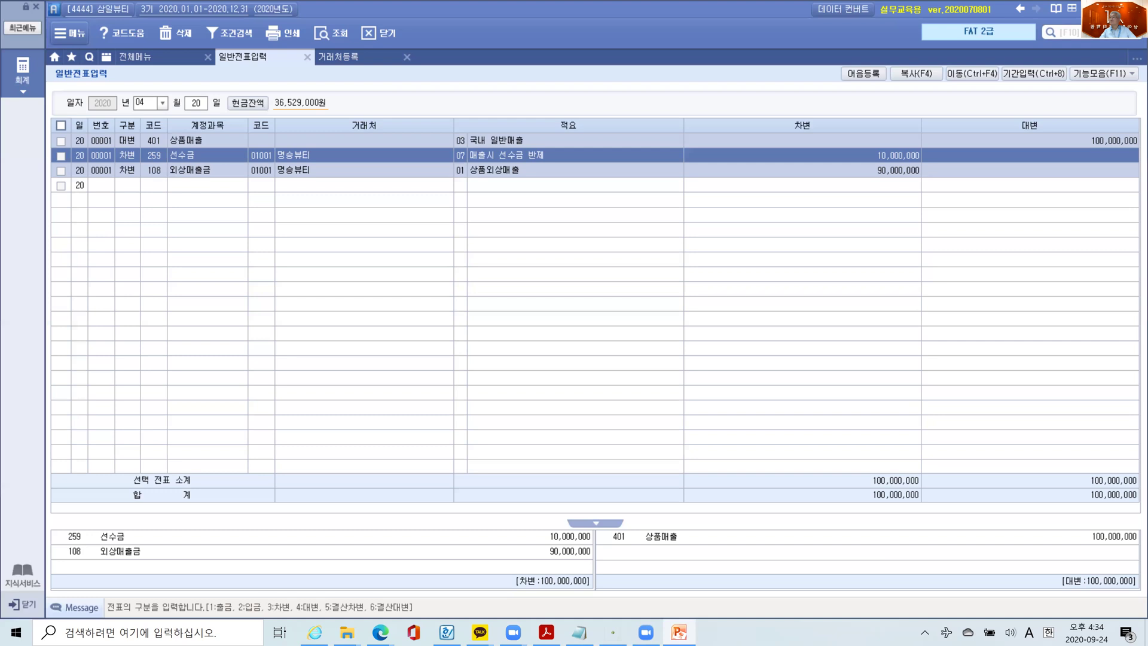
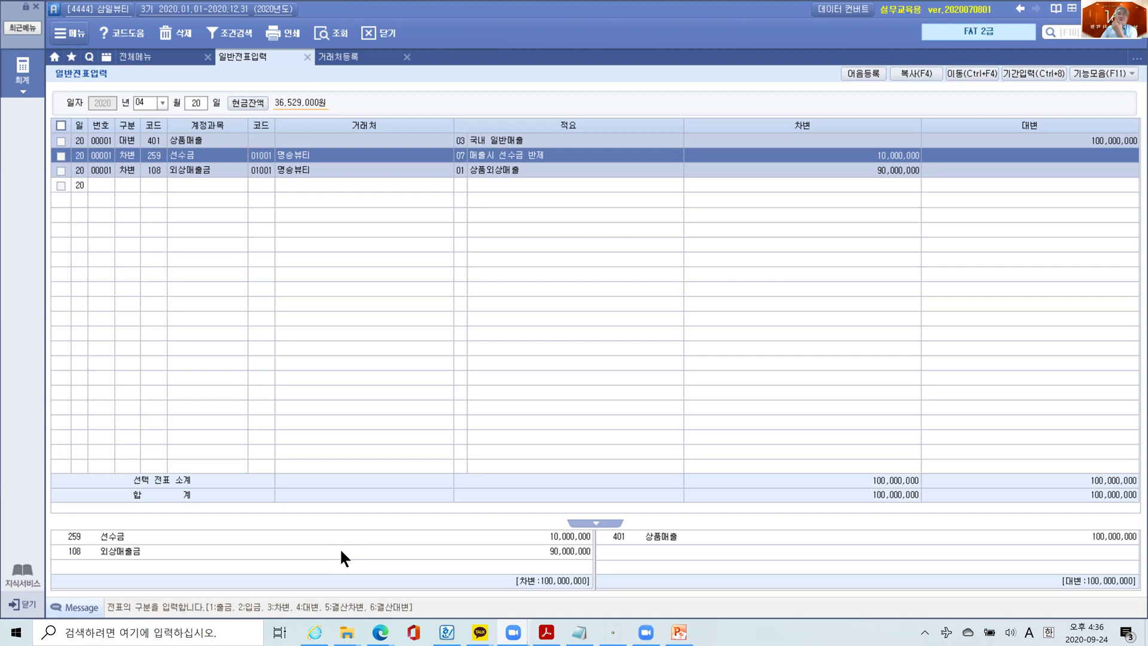
# - Enter customer code 01001 (명승뷰티) on the 상품매출 credit line of the April 20 entry
pyautogui.click(265, 139)
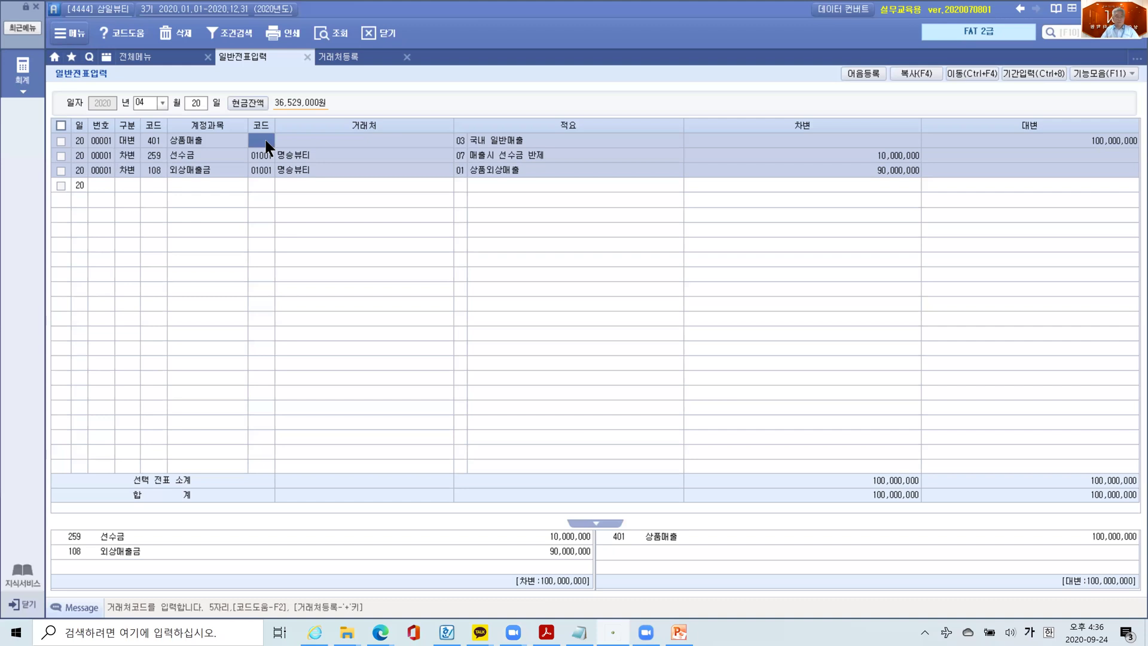
pyautogui.click(265, 140)
pyautogui.write('01001')
pyautogui.press('Return')
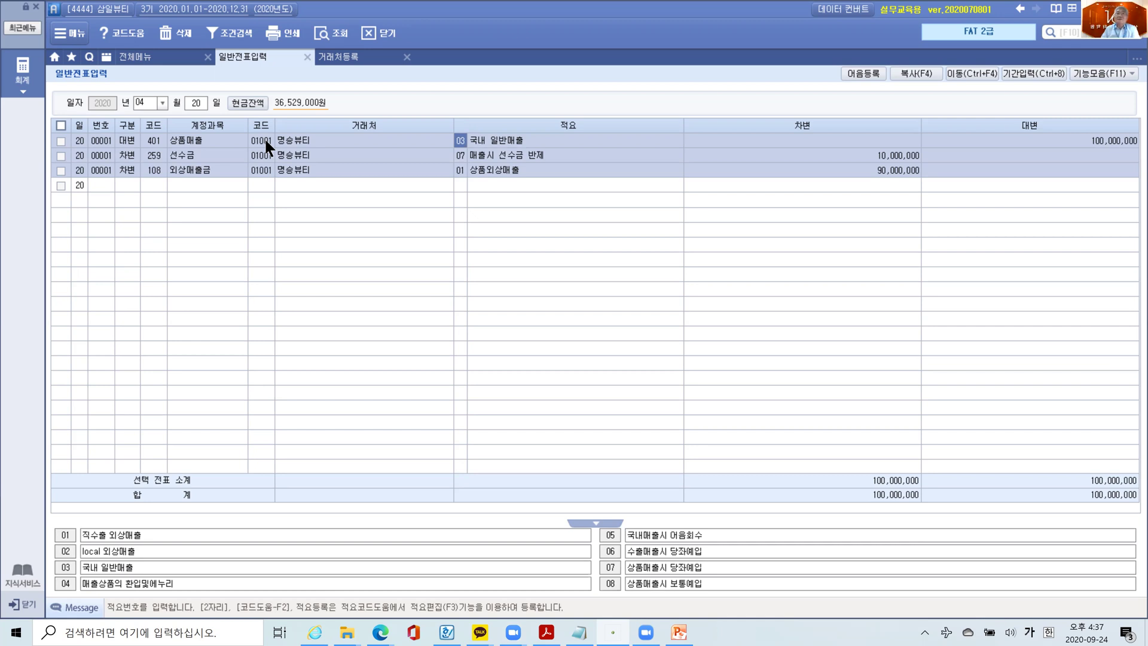
# - Verify customer 01001 명승뷰티 on the 상품매출 and 외상매출금 lines, then switch to the textbook PDF
pyautogui.click(265, 140)
pyautogui.click(287, 140)
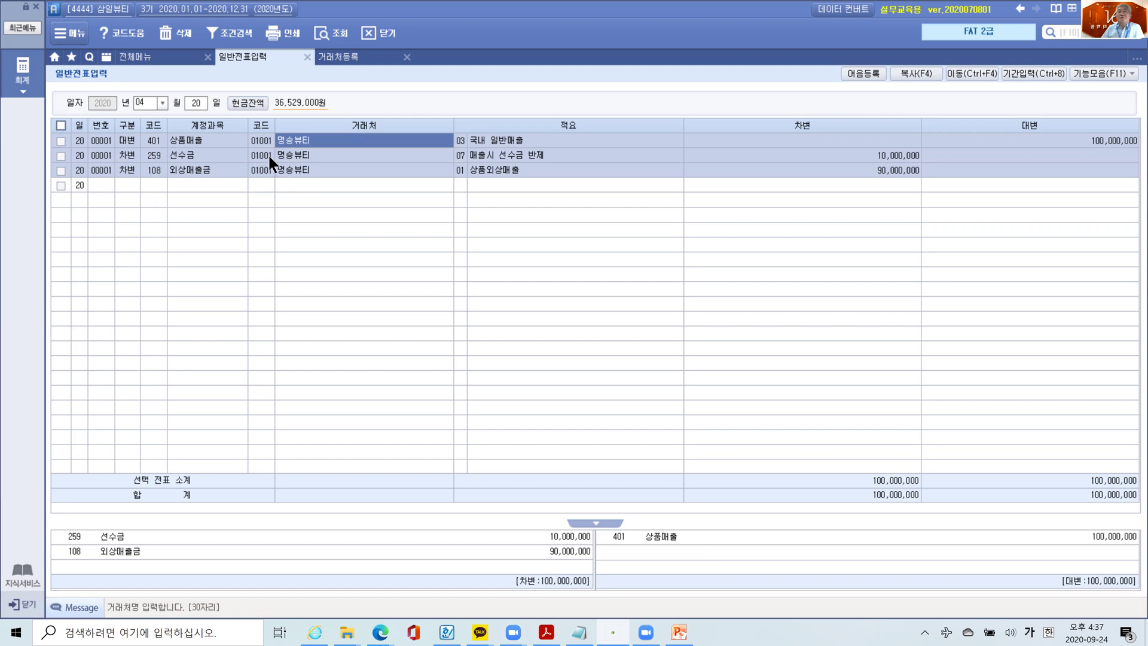
pyautogui.click(262, 170)
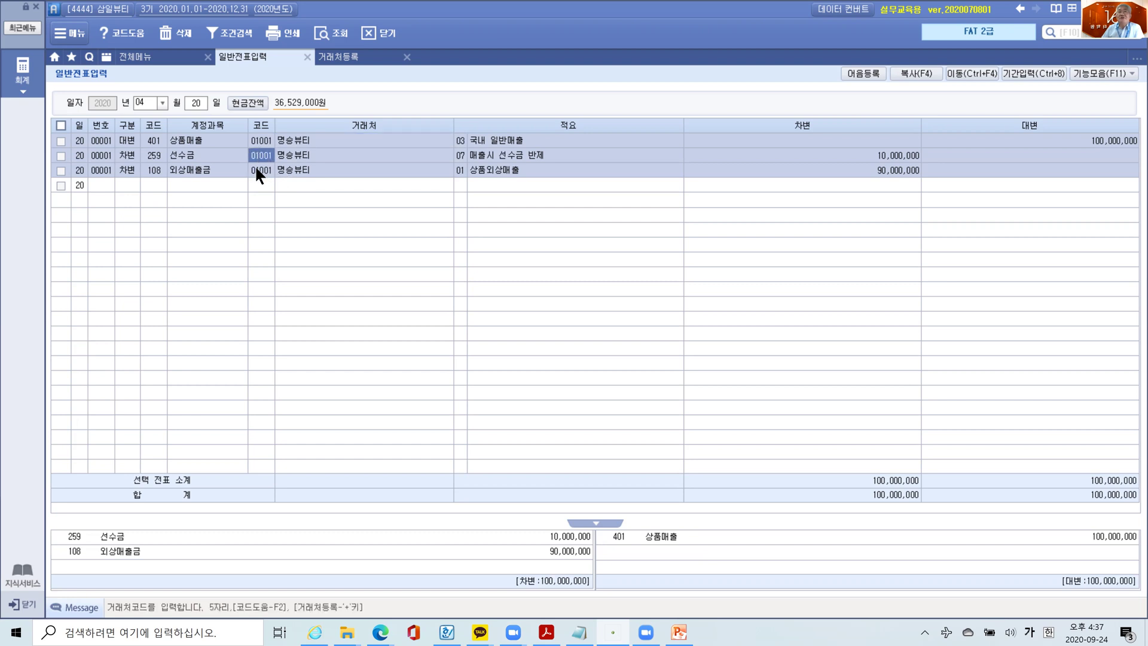
pyautogui.click(277, 171)
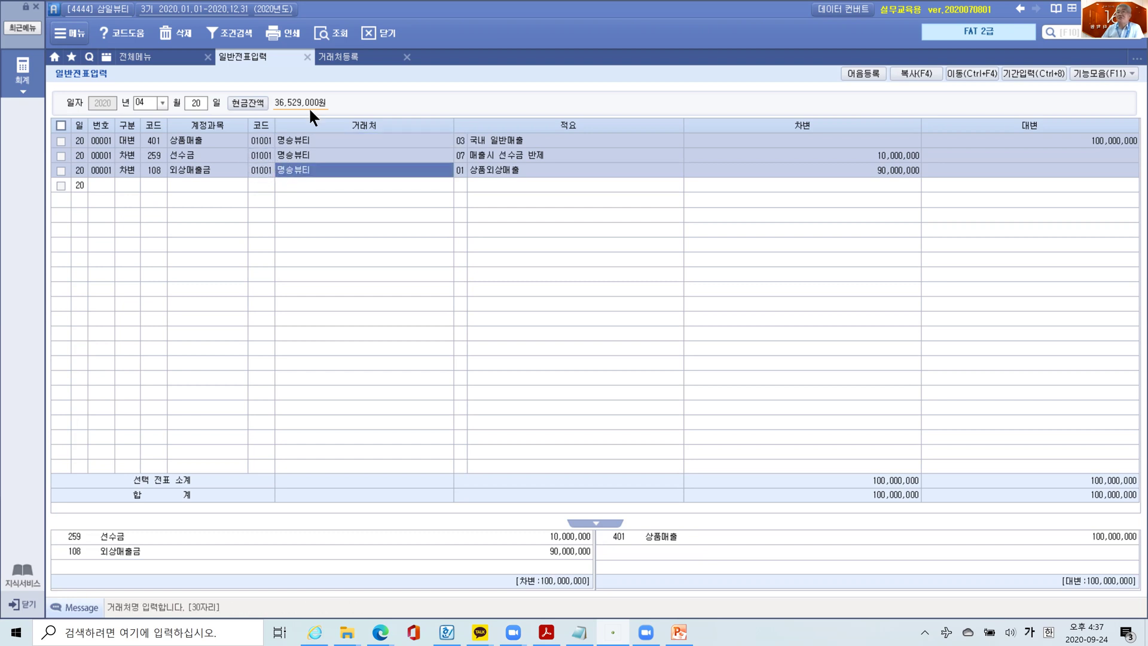
pyautogui.click(261, 141)
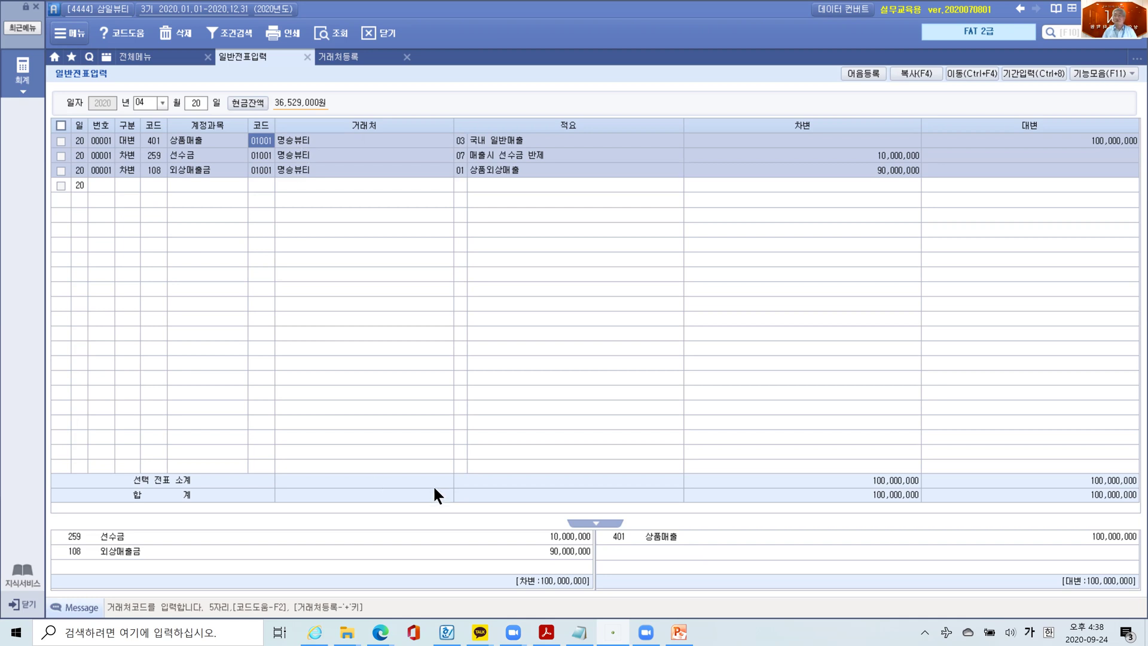
pyautogui.click(546, 632)
# - Scroll ahead to page 25's 수행 tip and draw a red box around its text
pyautogui.scroll(-3, 642, 454)
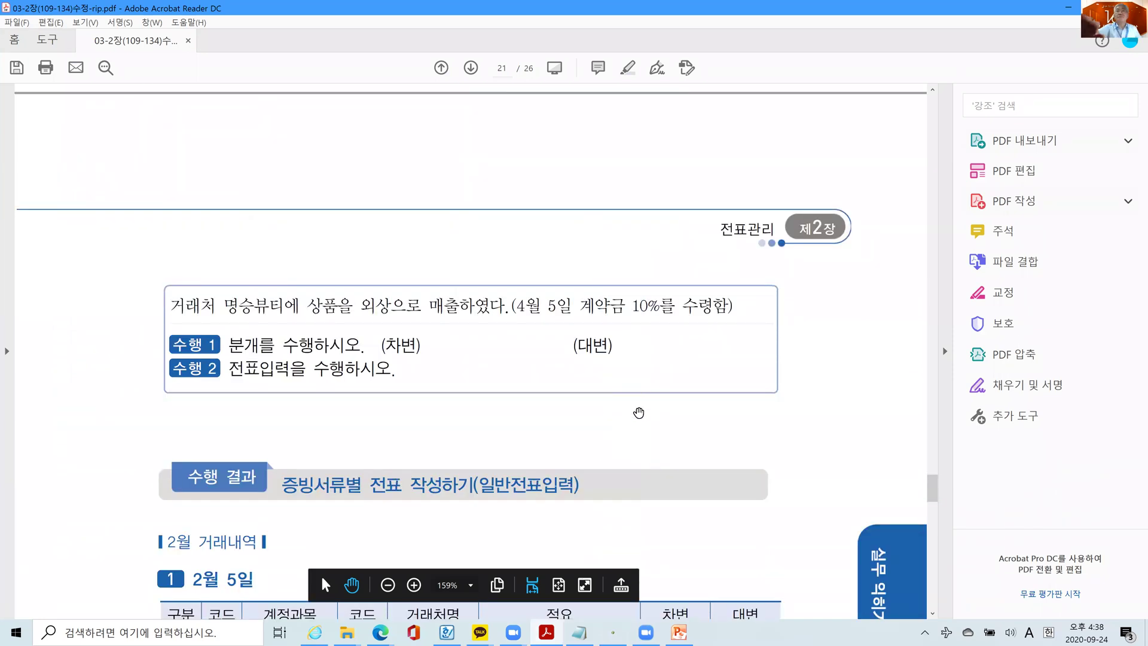
pyautogui.scroll(-15, 638, 412)
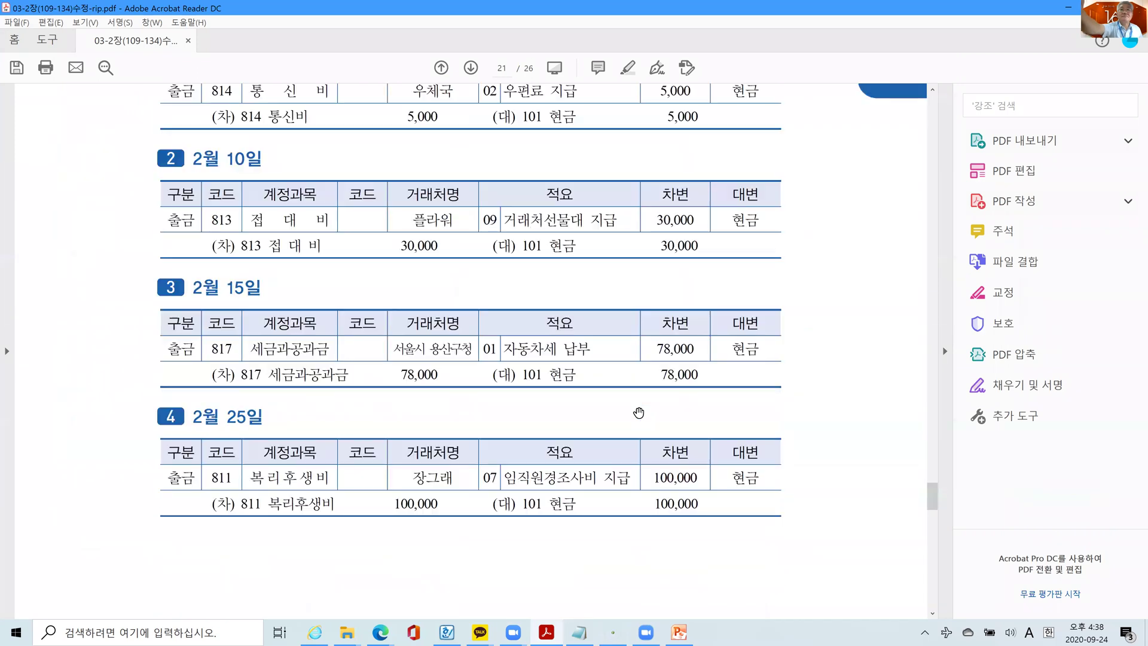
pyautogui.scroll(-20, 639, 413)
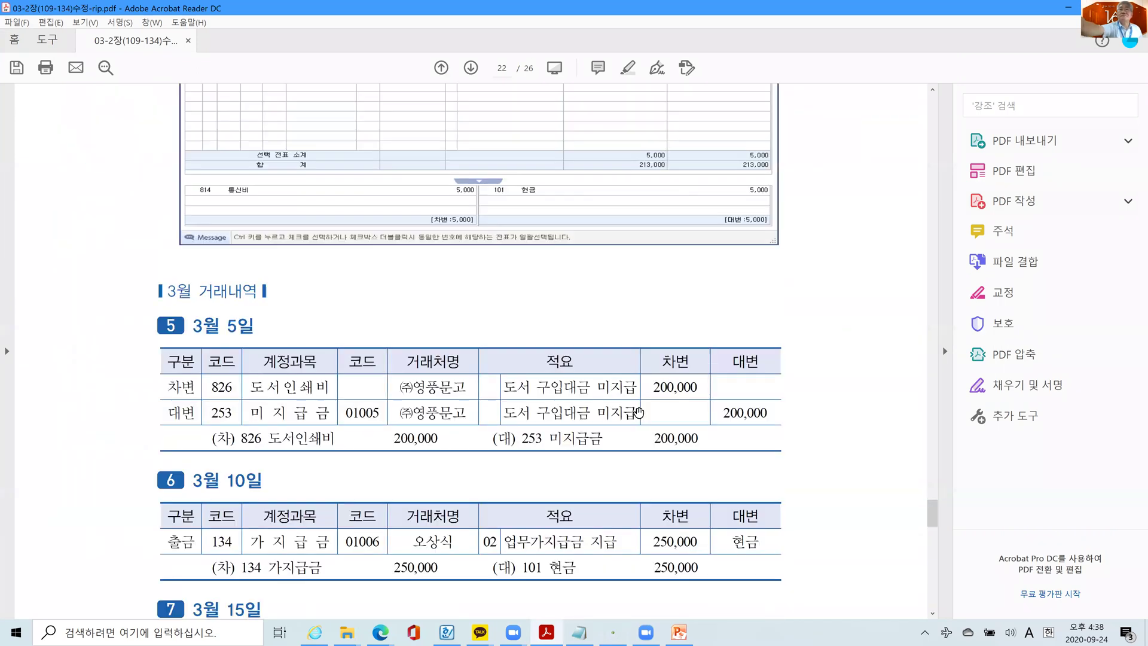
pyautogui.scroll(-20, 638, 412)
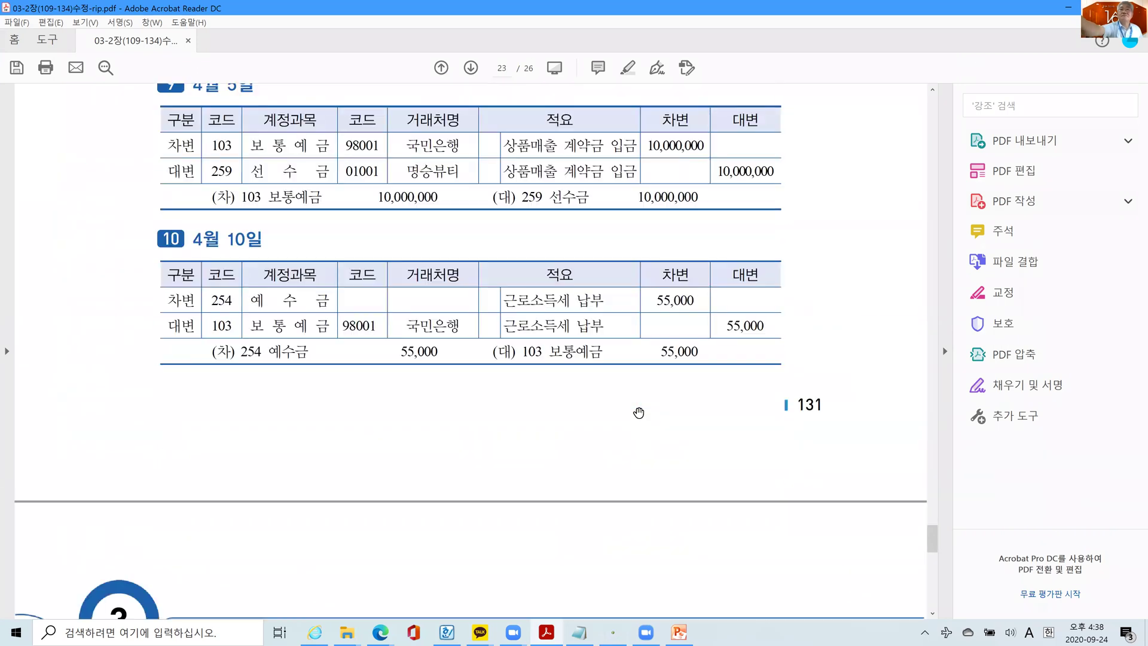
pyautogui.scroll(-20, 638, 412)
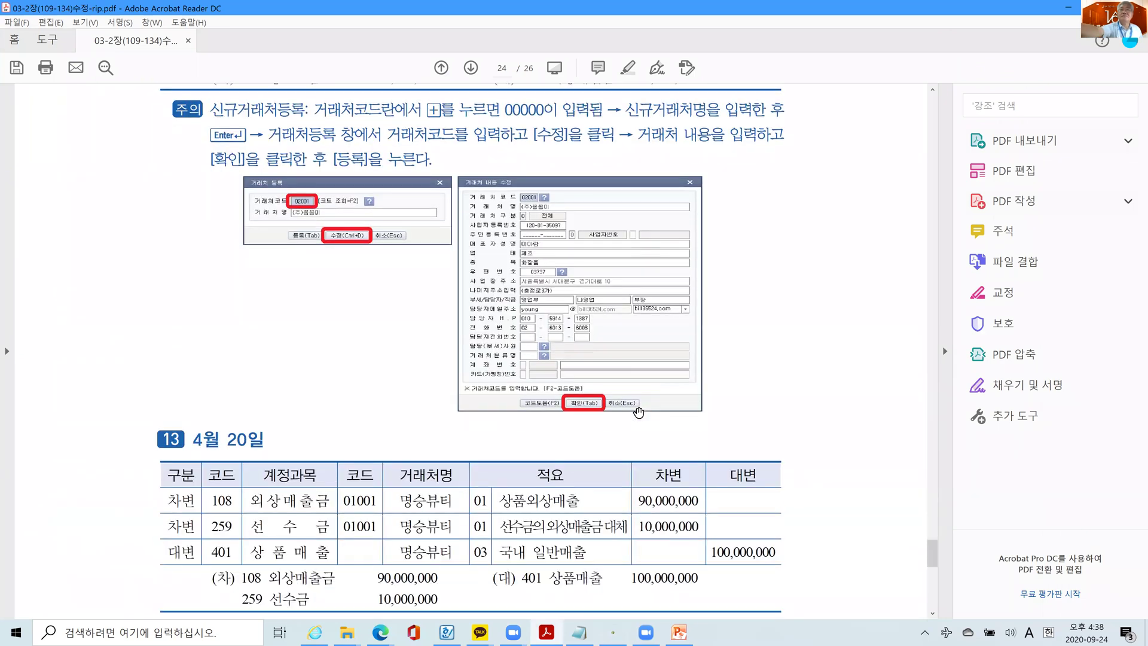
pyautogui.scroll(-15, 639, 412)
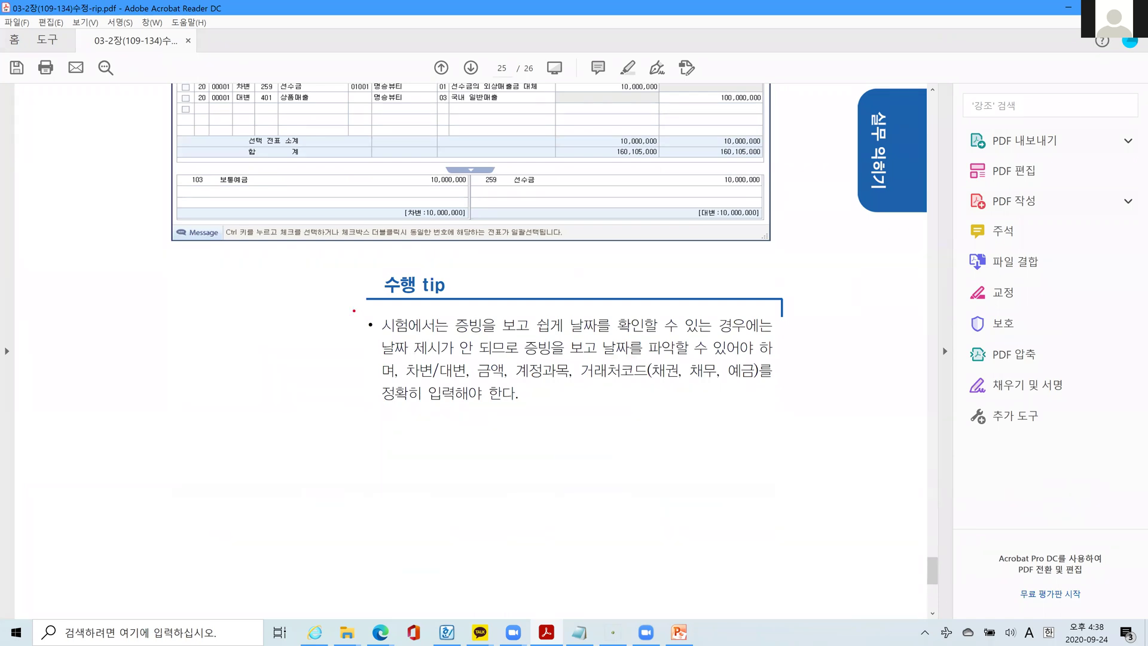
pyautogui.moveTo(354, 310)
pyautogui.mouseDown()
pyautogui.moveTo(608, 393)
pyautogui.moveTo(781, 415)
pyautogui.mouseUp()
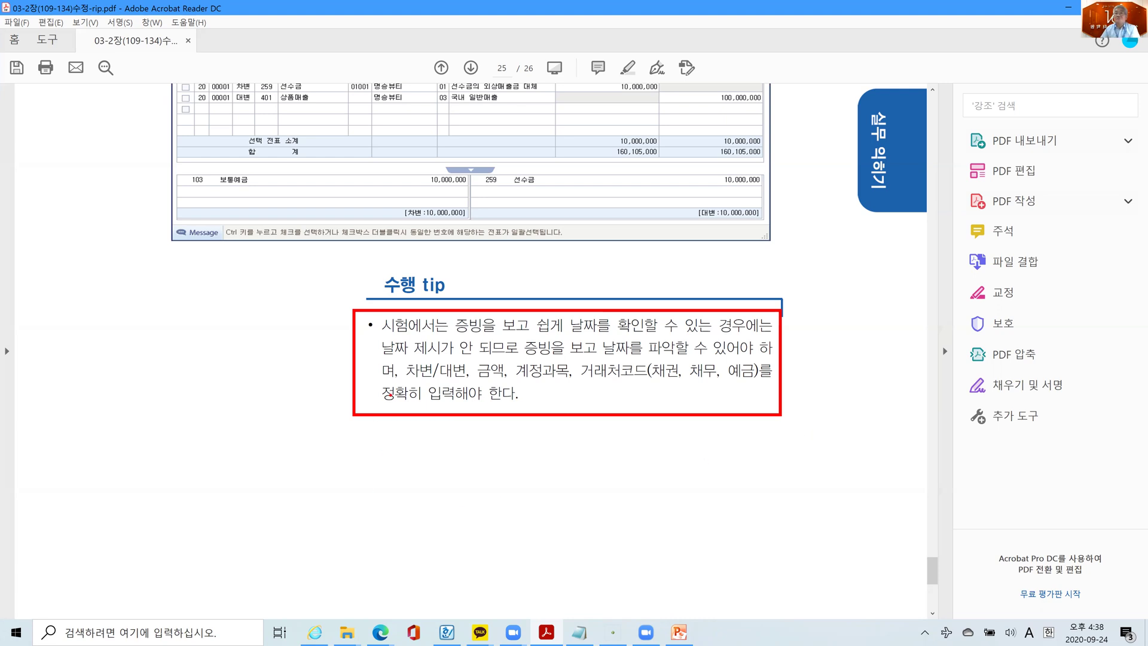
# - Underline 차변/대변, 금액, 계정과목, 거래처코드, 채무, 예금 in red and bracket 채권, 채무, 예금
pyautogui.moveTo(409, 381); pyautogui.dragTo(496, 379)
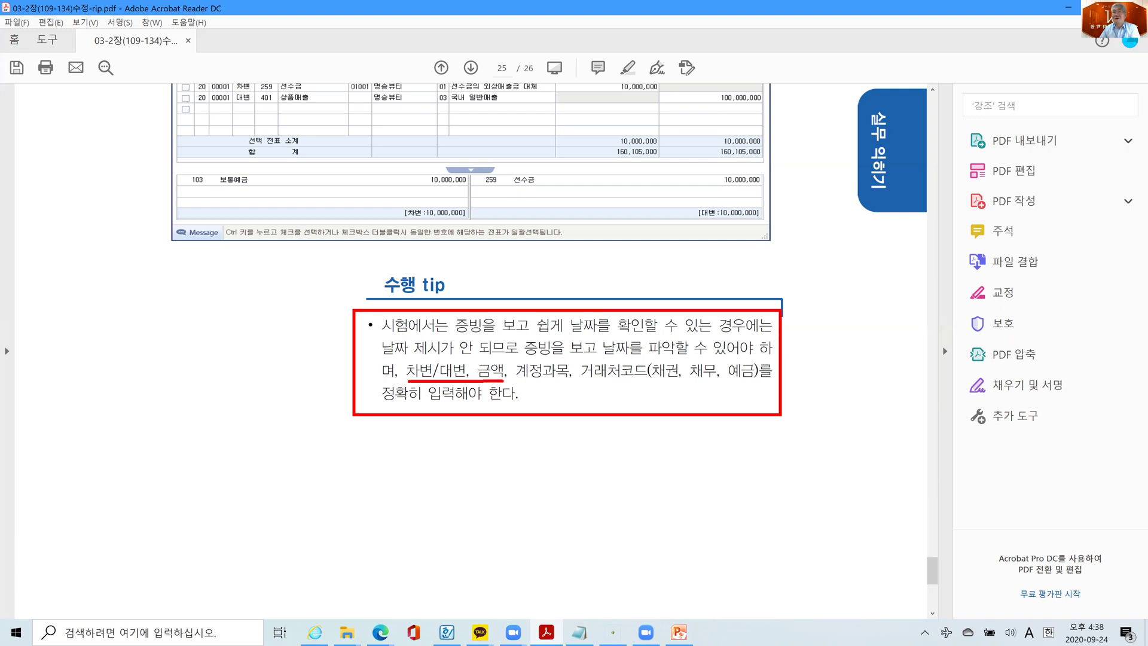
pyautogui.moveTo(514, 380); pyautogui.dragTo(572, 379)
pyautogui.moveTo(587, 379); pyautogui.dragTo(679, 384)
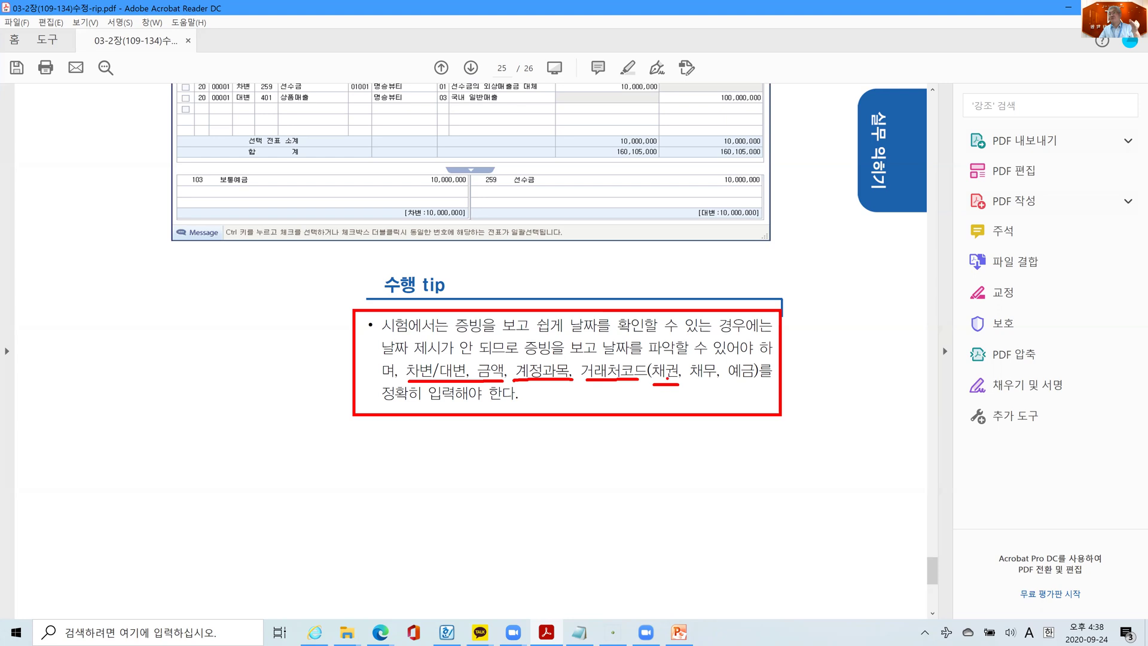
pyautogui.moveTo(695, 384); pyautogui.dragTo(718, 385)
pyautogui.moveTo(728, 382); pyautogui.dragTo(753, 384)
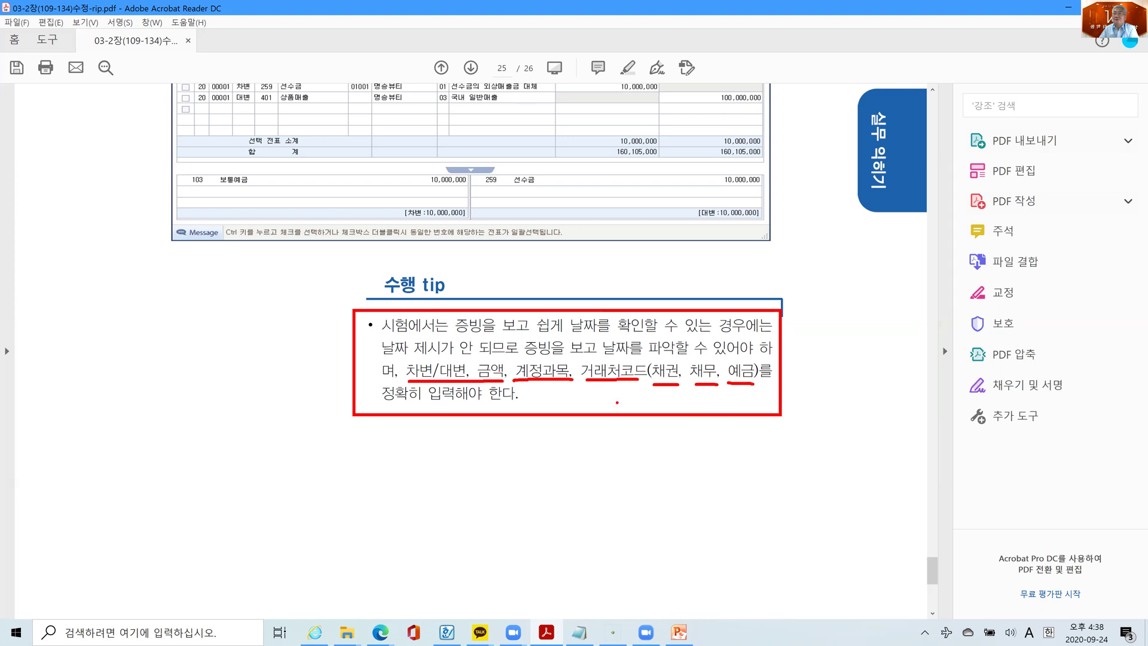
pyautogui.moveTo(665, 387)
pyautogui.mouseDown()
pyautogui.moveTo(667, 397)
pyautogui.moveTo(747, 397)
pyautogui.moveTo(749, 384)
pyautogui.mouseUp()
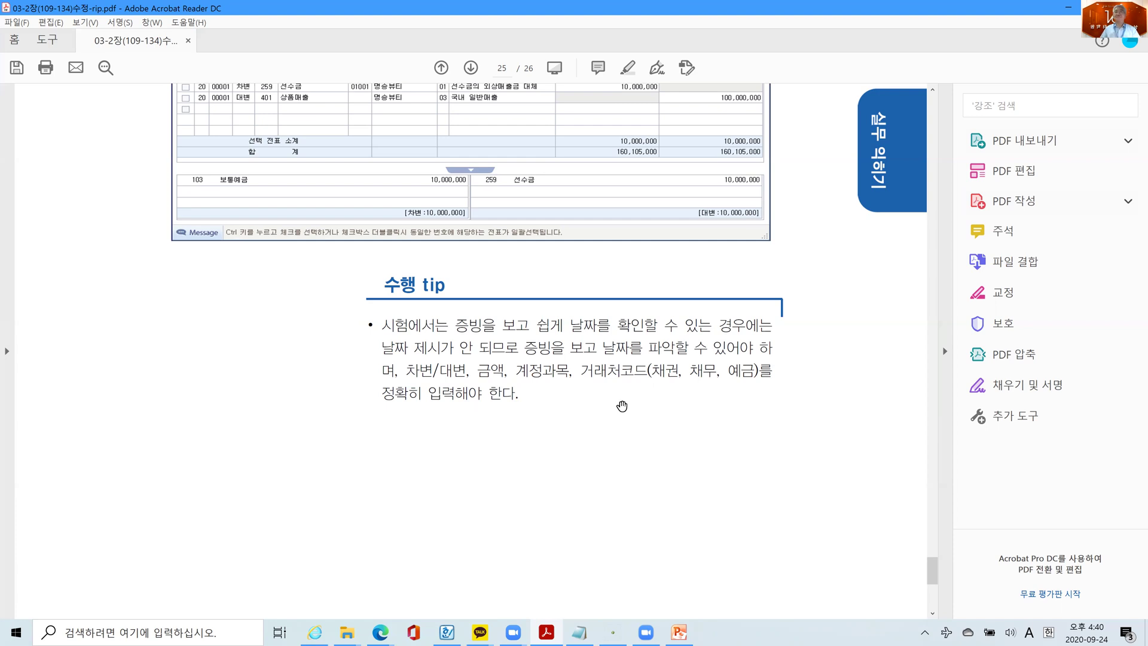
pyautogui.scroll(-3, 622, 416)
# - Scroll to the end of the 03-2장 PDF and close it, choosing 아니오 to discard changes
pyautogui.scroll(-8, 625, 422)
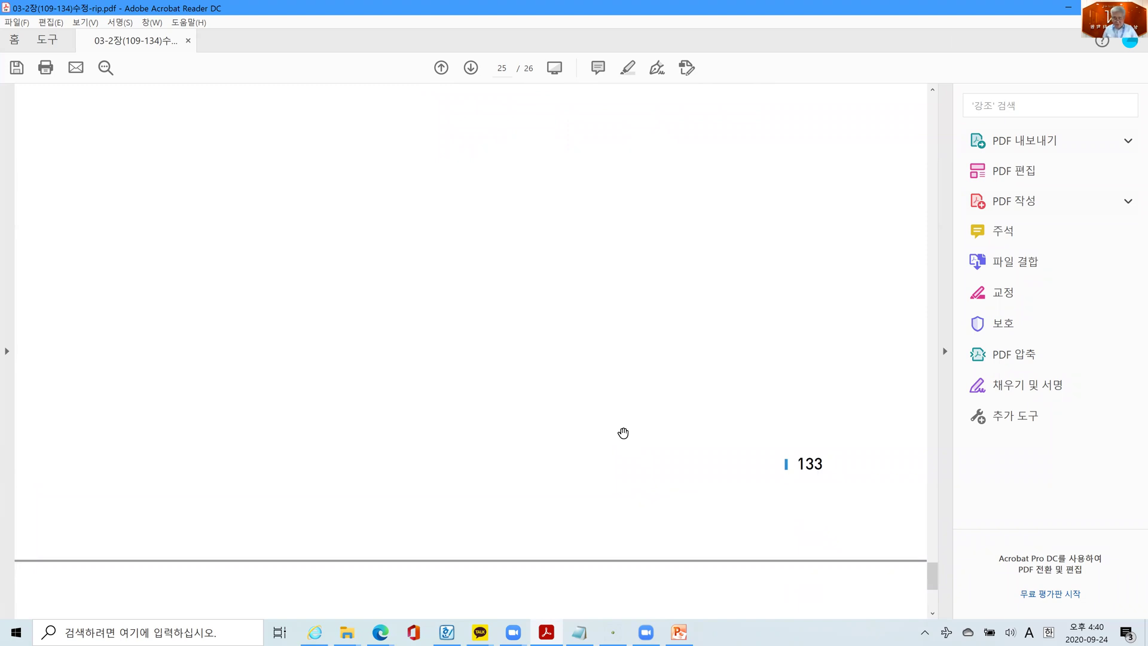
pyautogui.scroll(-6, 626, 433)
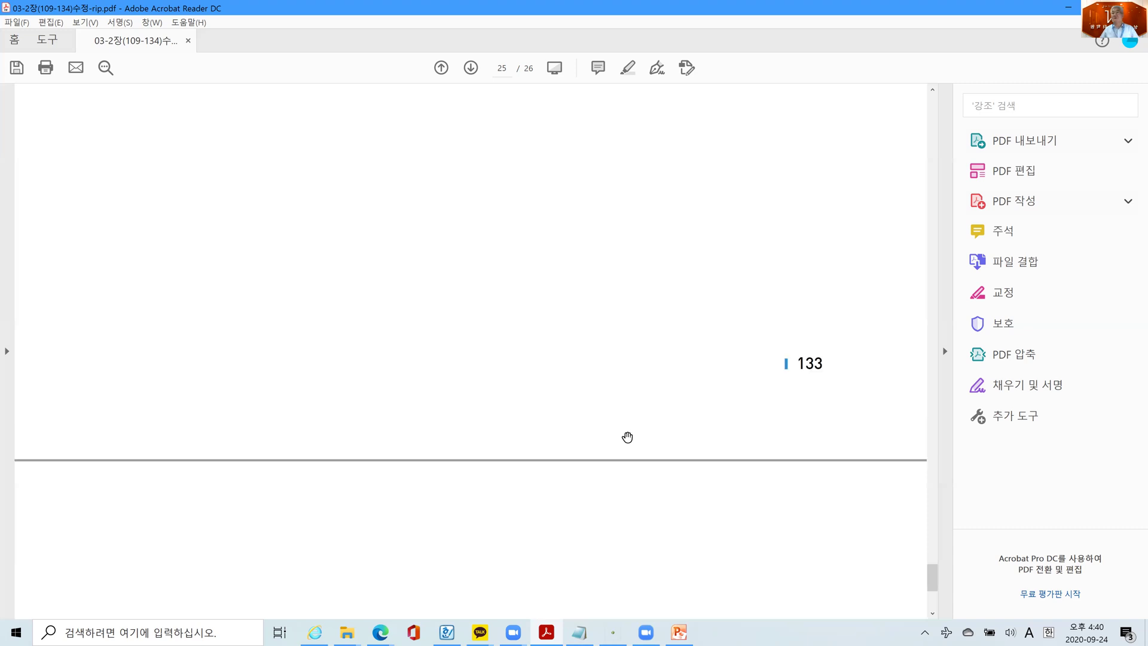
pyautogui.scroll(-3, 636, 447)
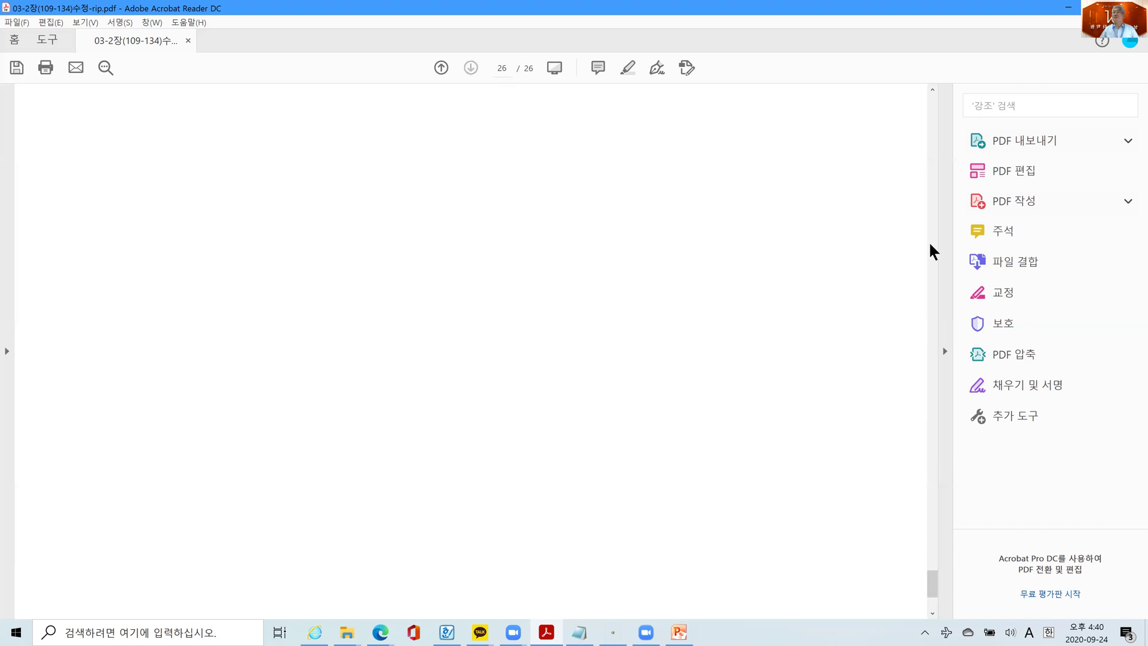
pyautogui.click(1131, 7)
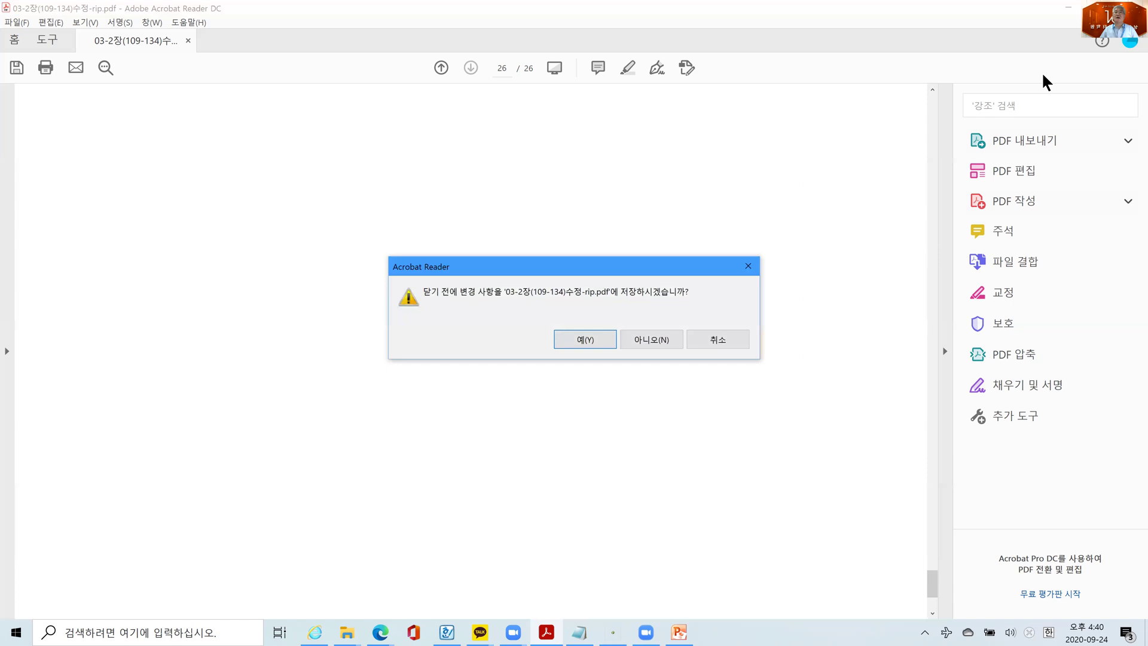
pyautogui.click(644, 339)
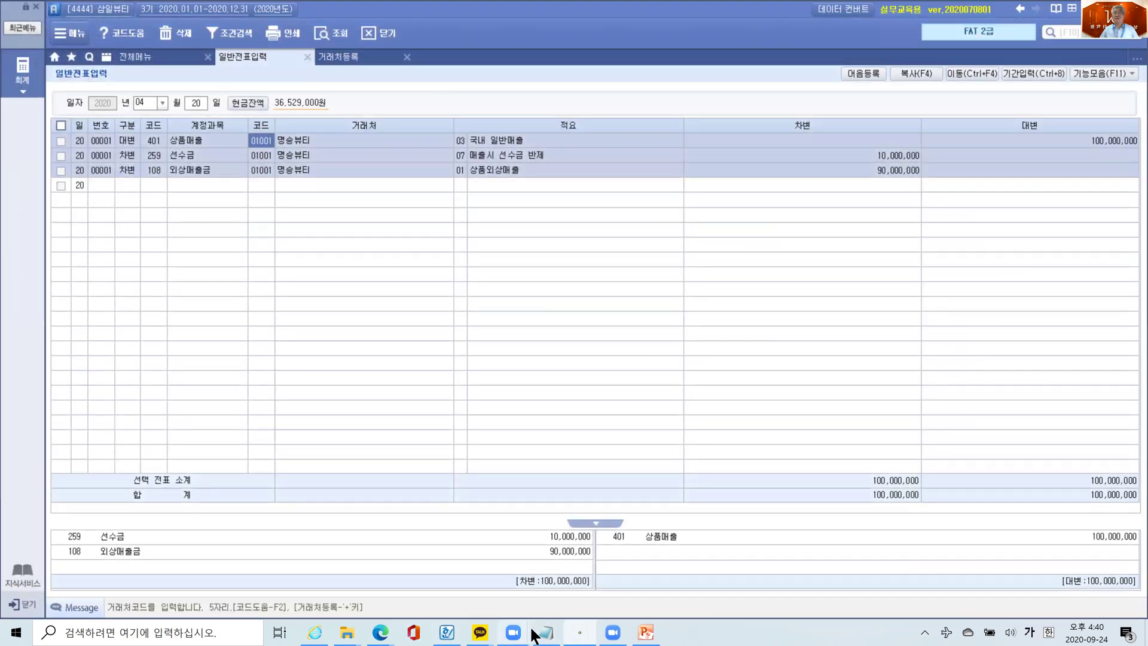
# - Bring up 03-3장(135-156).pdf in Acrobat Reader from the taskbar
pyautogui.moveTo(434, 629)
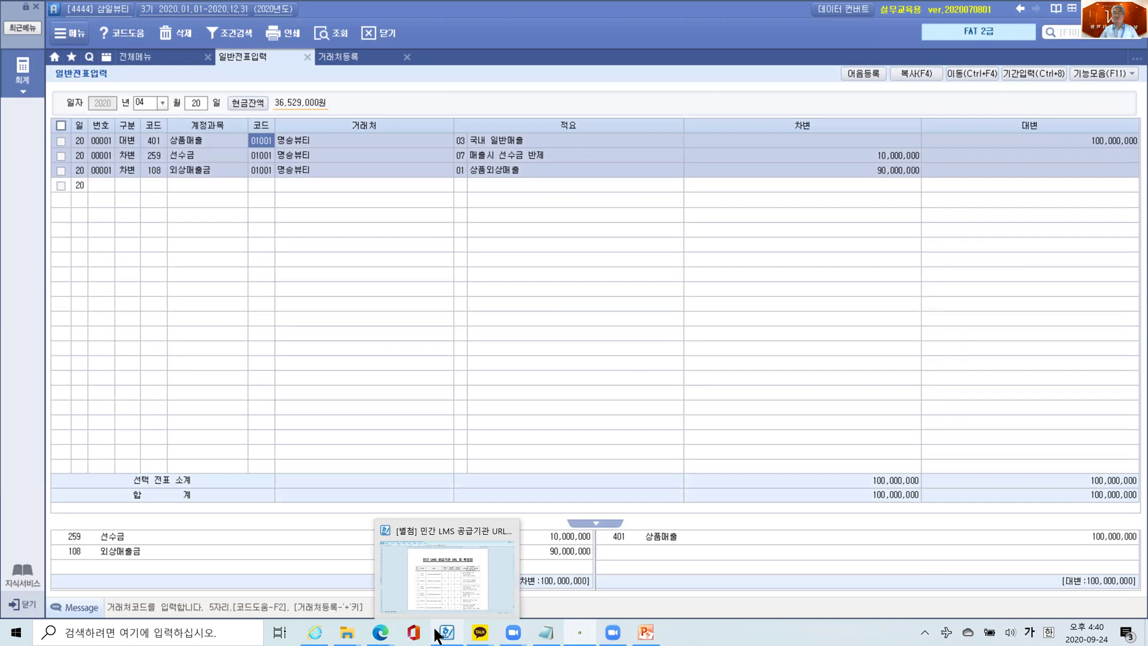
pyautogui.moveTo(579, 632)
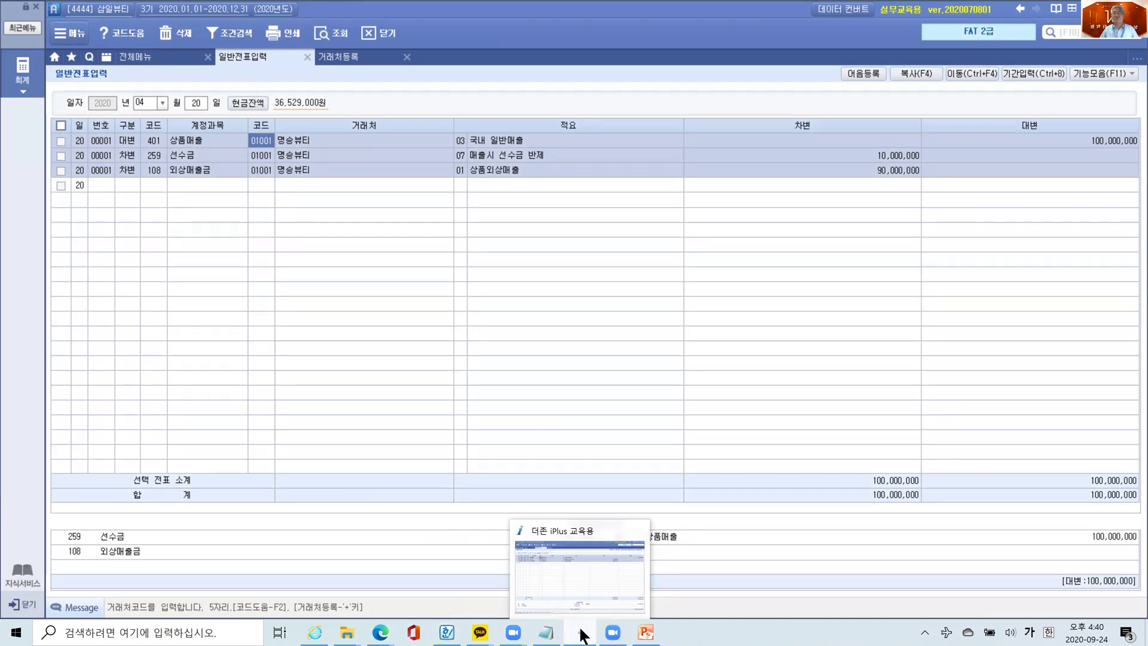
pyautogui.moveTo(352, 630)
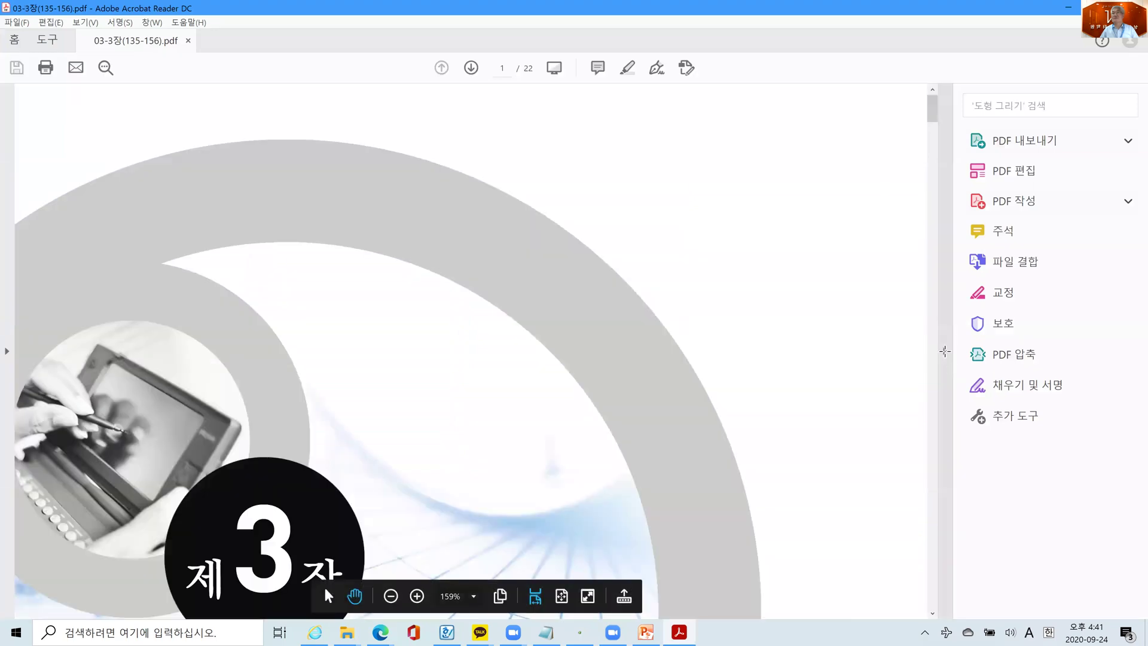
# - Jump to textbook page 137 by searching for 137, showing the 현금시재 관리 section at the top
pyautogui.click(944, 351)
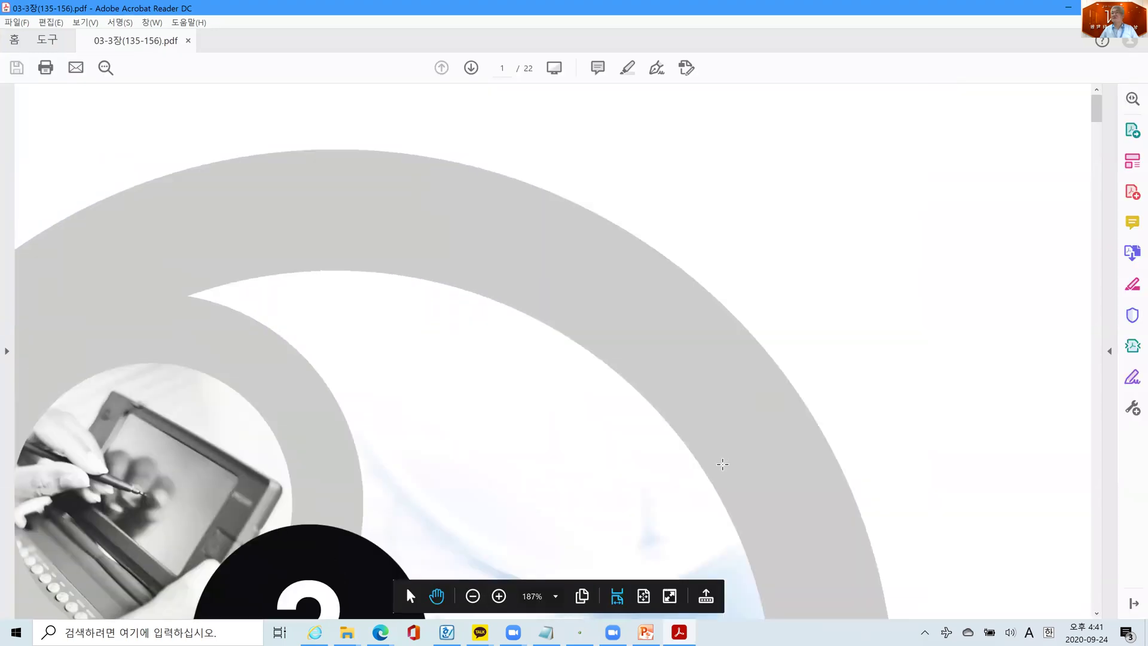
pyautogui.scroll(-3, 722, 464)
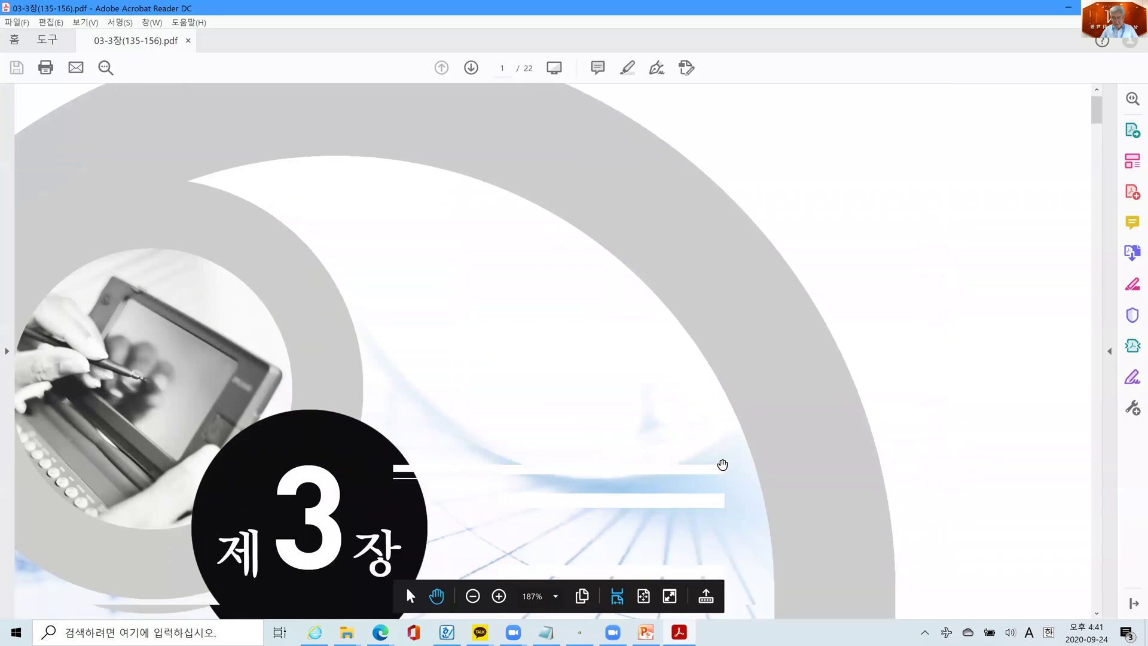
pyautogui.scroll(-5, 722, 464)
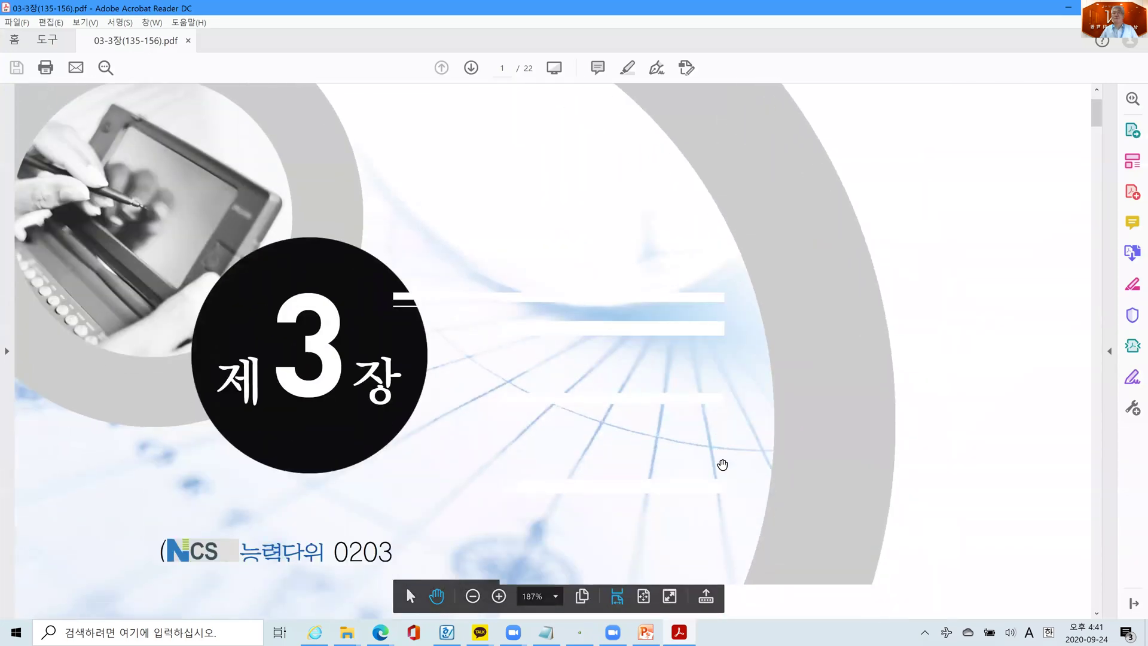
pyautogui.scroll(-1, 722, 464)
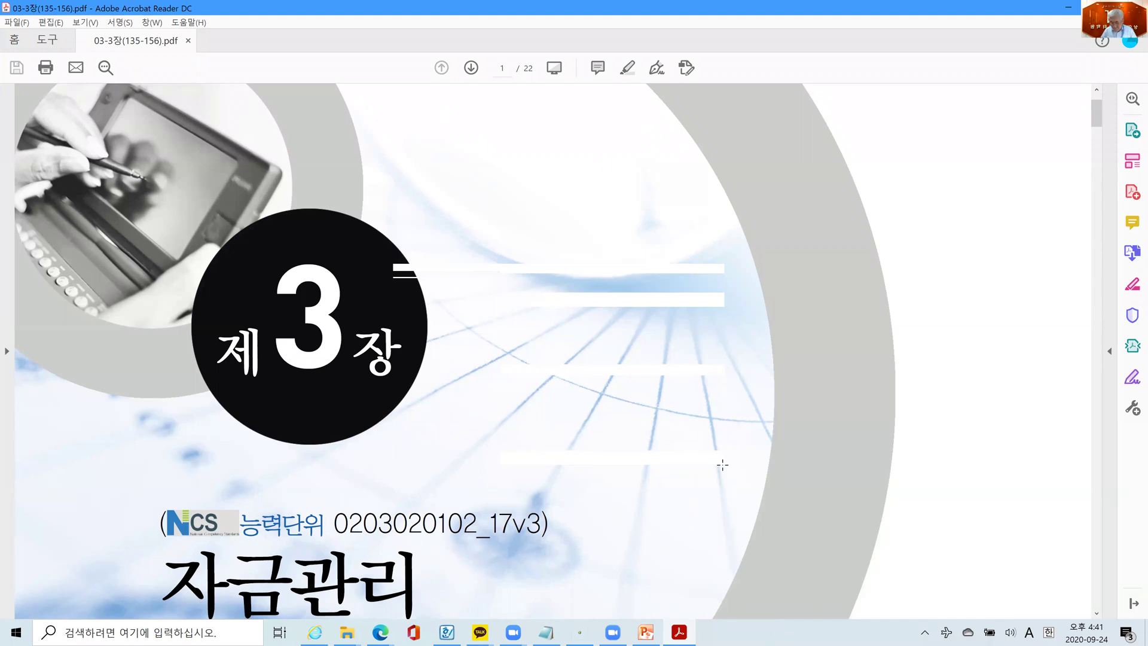
pyautogui.hotkey('ctrl', 'f')
pyautogui.write('137')
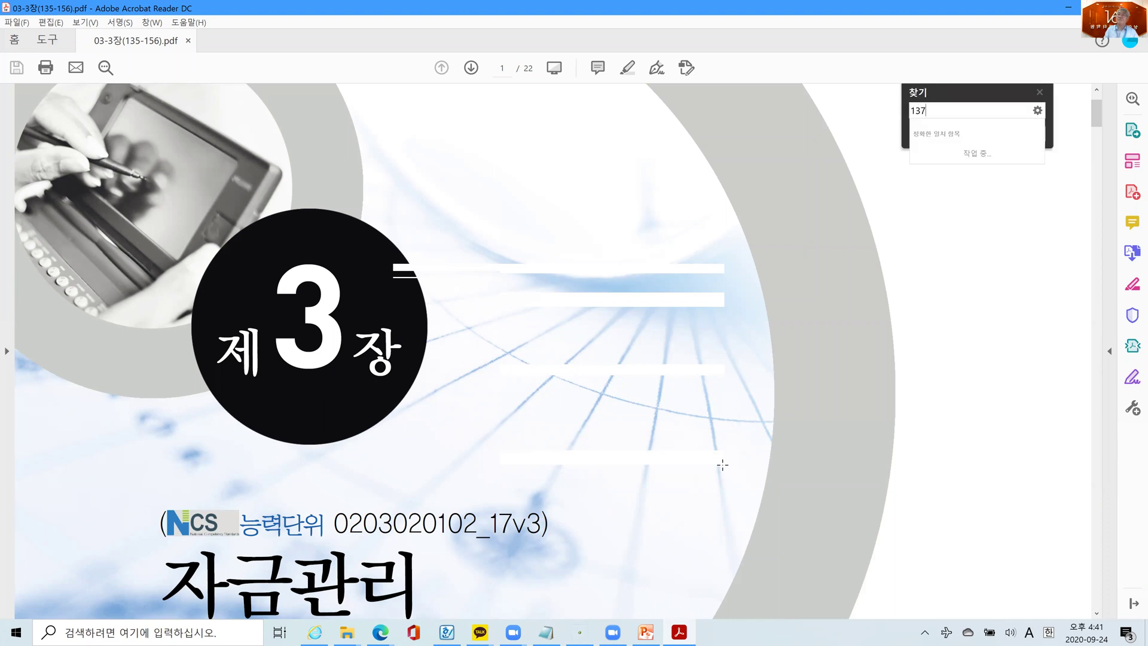
pyautogui.press('Return')
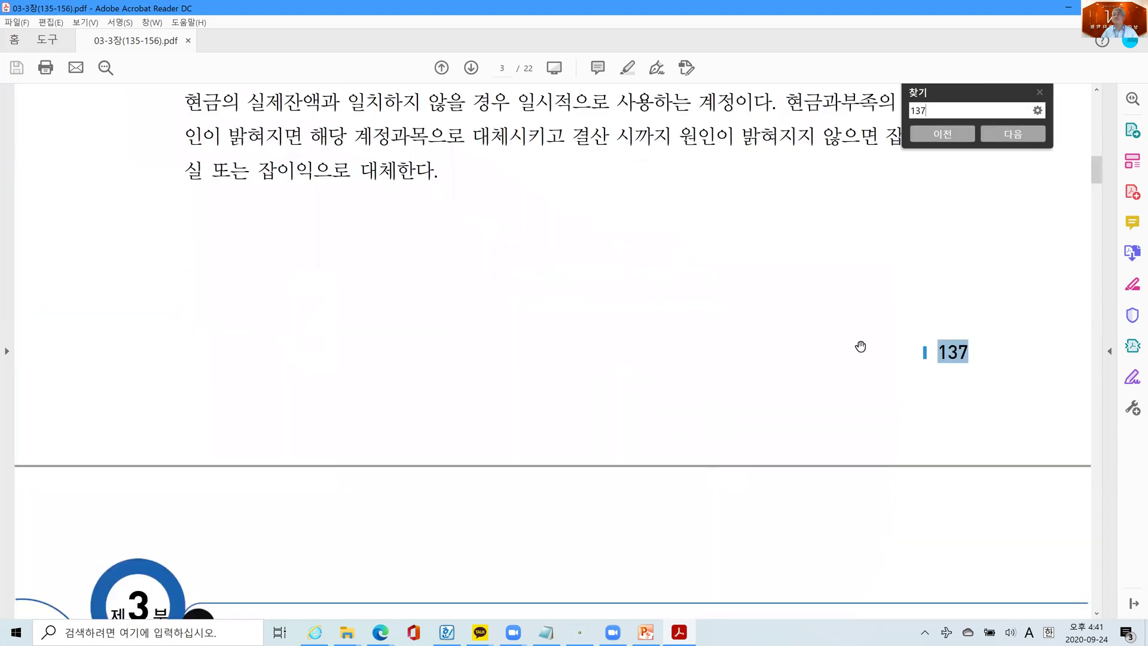
pyautogui.click(1075, 190)
pyautogui.click(1108, 349)
pyautogui.scroll(8, 657, 373)
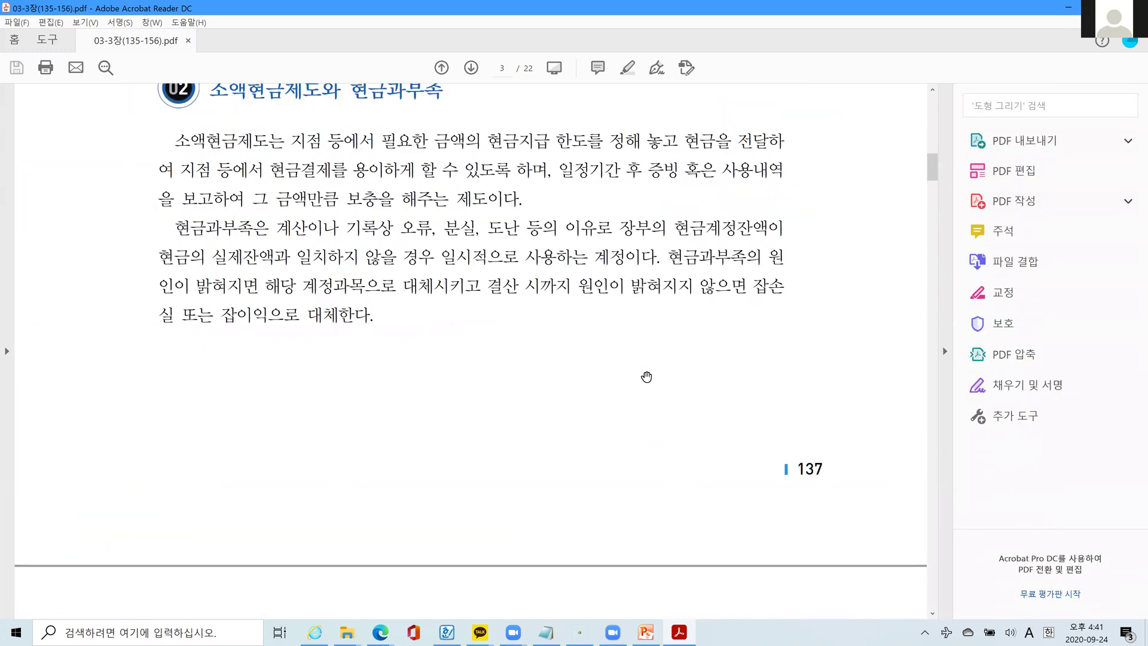
pyautogui.scroll(2, 622, 370)
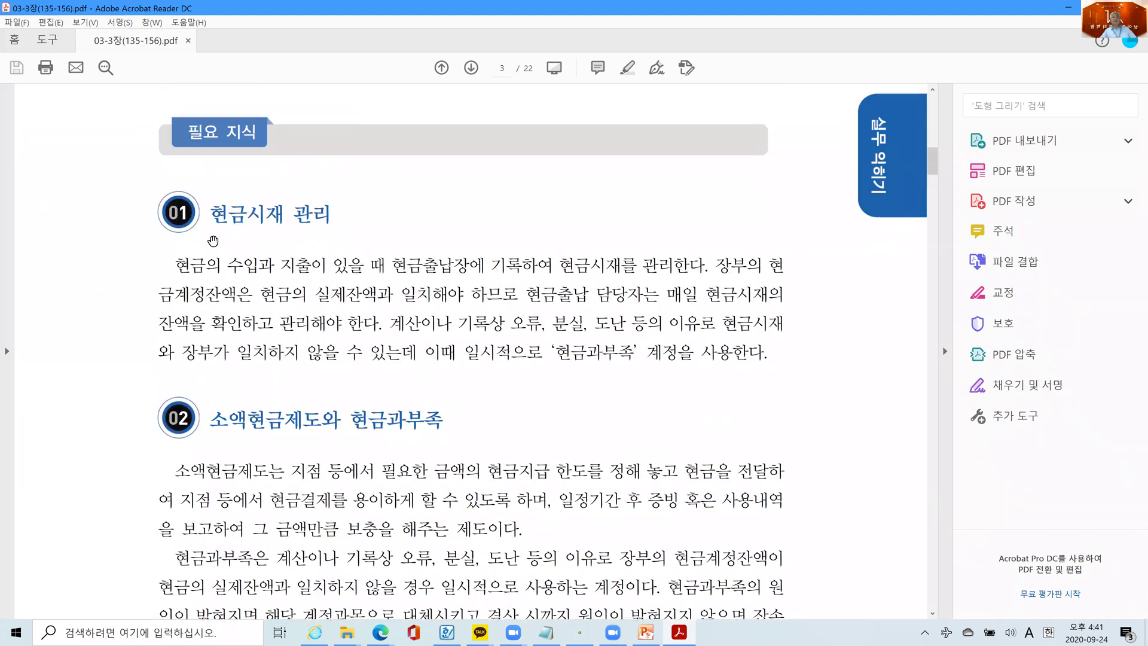
# - Highlight 현금 in the 01 현금시재 관리 heading with 텍스트 강조
pyautogui.moveTo(208, 212); pyautogui.dragTo(248, 214)
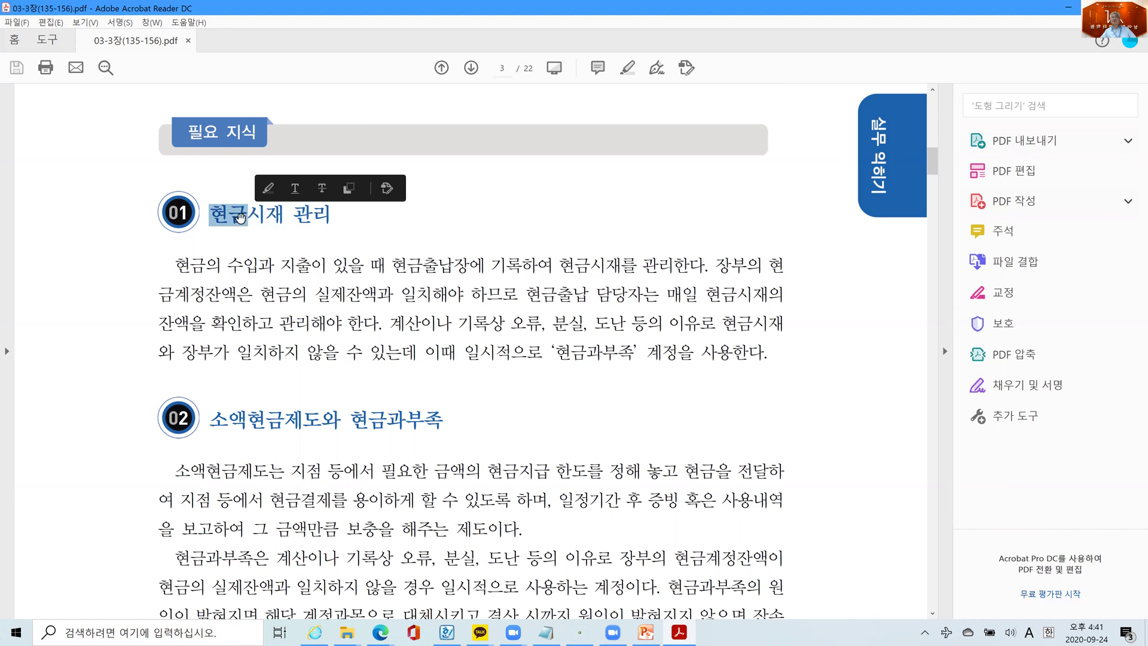
pyautogui.rightClick(260, 232)
pyautogui.click(292, 260)
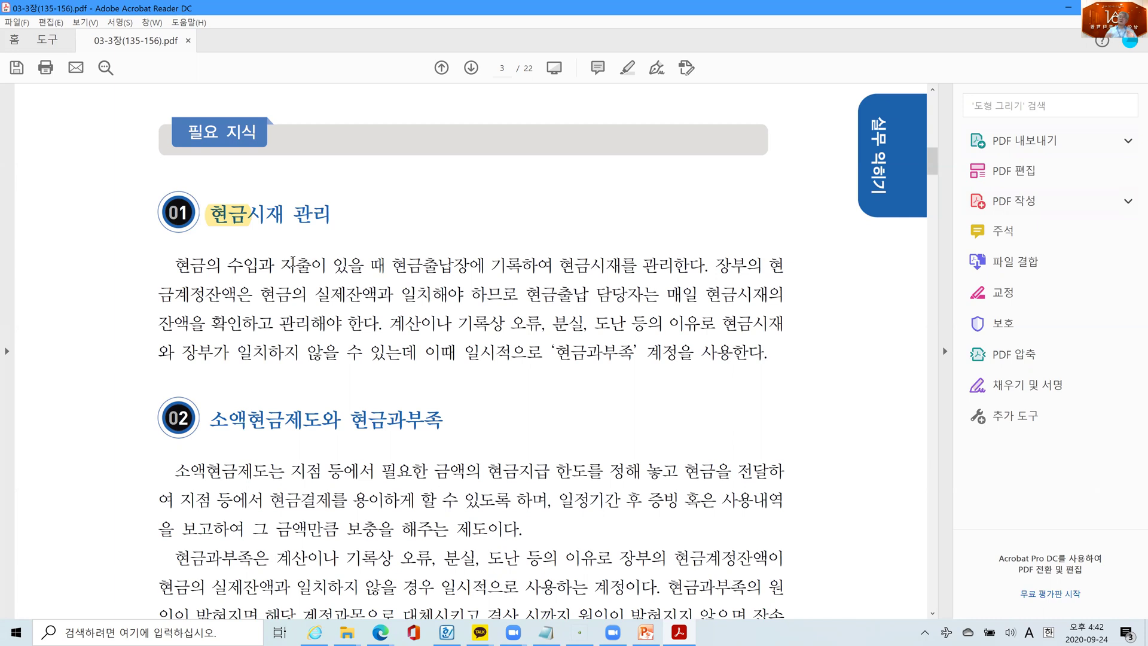
pyautogui.moveTo(324, 587)
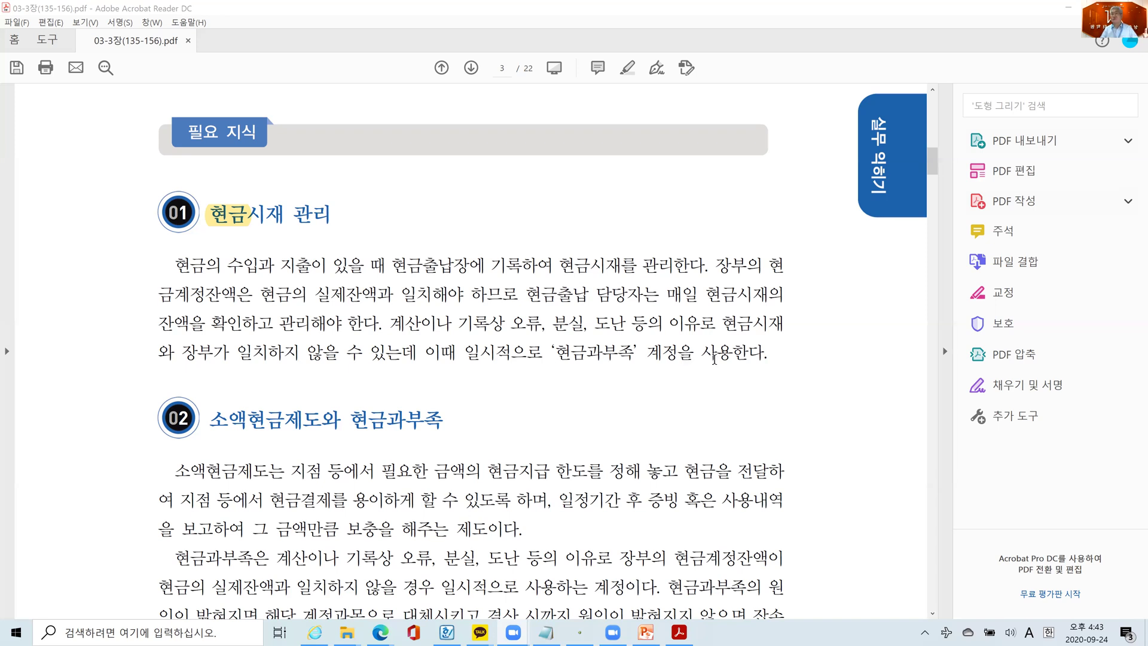
# - Highlight the term 현금과부족 in the paragraph in yellow
pyautogui.moveTo(555, 353); pyautogui.dragTo(634, 355)
pyautogui.rightClick(616, 356)
pyautogui.click(650, 393)
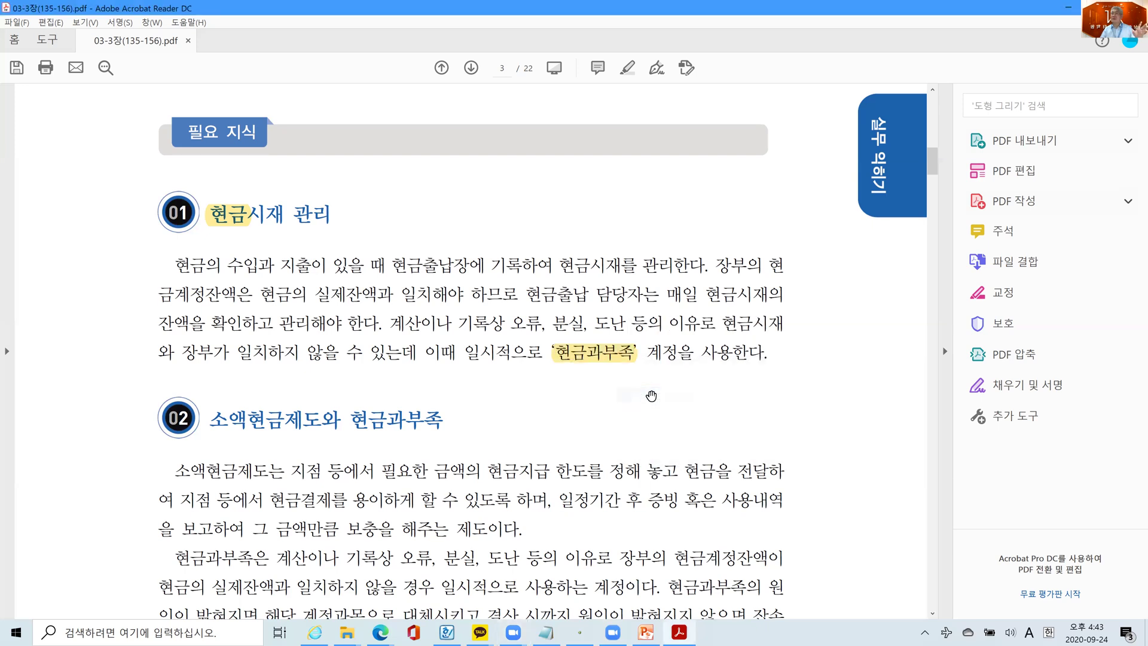
# - Highlight 소액현금제도 in the 02 heading in yellow
pyautogui.scroll(-3, 449, 454)
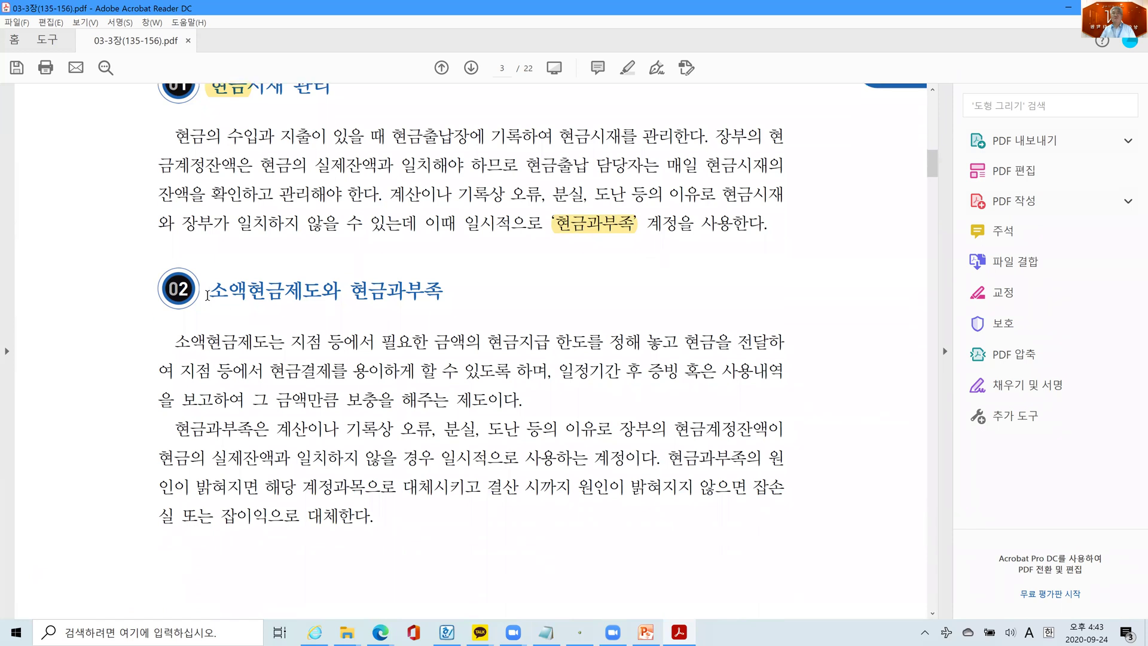
pyautogui.moveTo(207, 293); pyautogui.dragTo(317, 291)
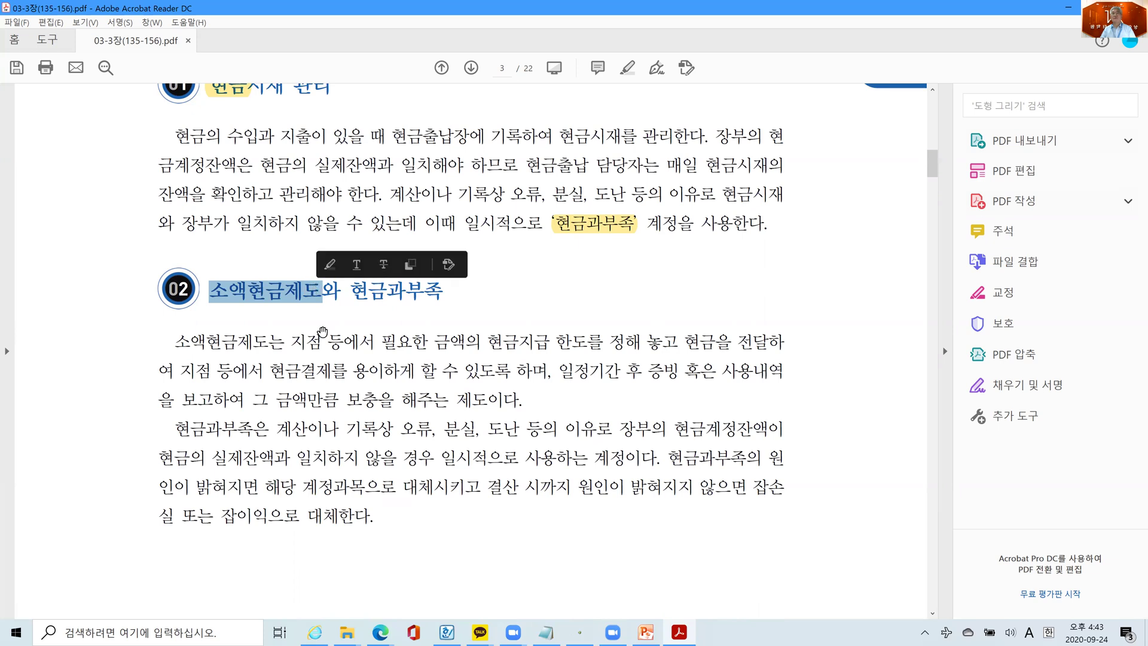
pyautogui.click(259, 330)
pyautogui.moveTo(209, 292); pyautogui.dragTo(320, 291)
pyautogui.rightClick(297, 292)
pyautogui.click(364, 332)
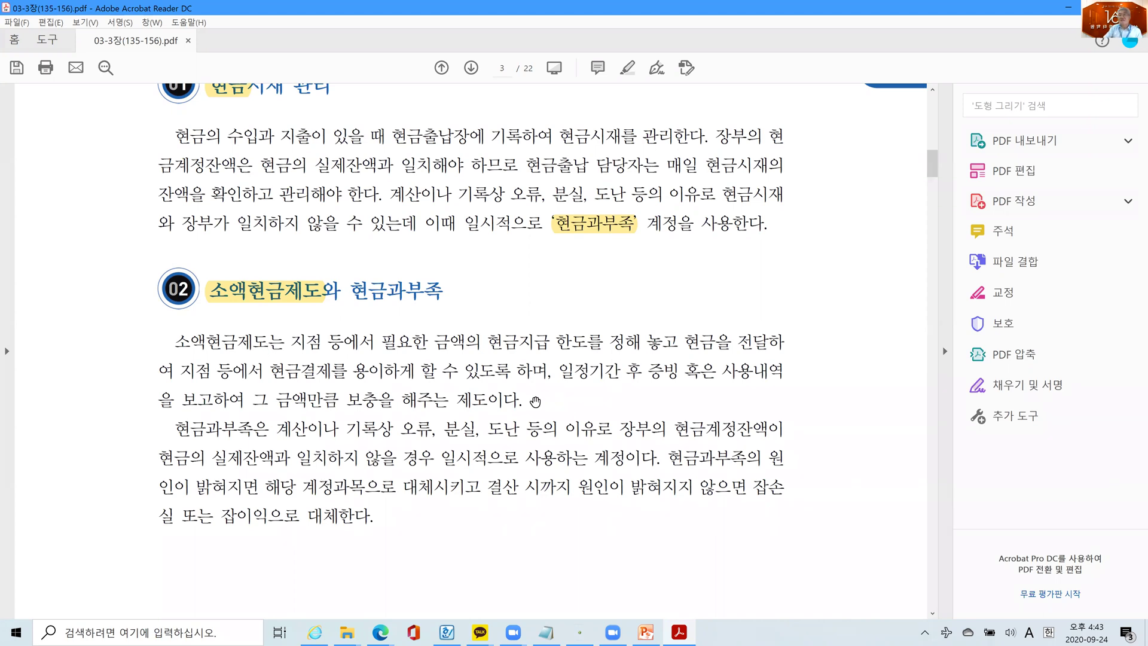
# - Highlight the first definition paragraph of section 02, then check the following page
pyautogui.moveTo(523, 399); pyautogui.dragTo(170, 350)
pyautogui.rightClick(293, 350)
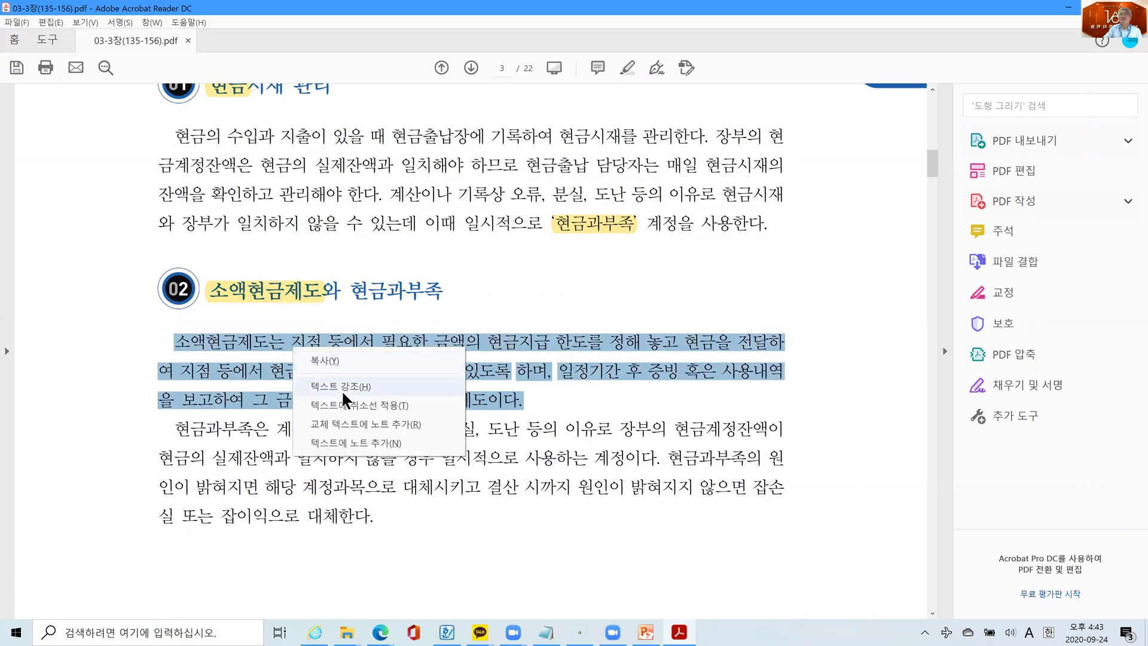
pyautogui.click(340, 389)
pyautogui.scroll(-5, 356, 505)
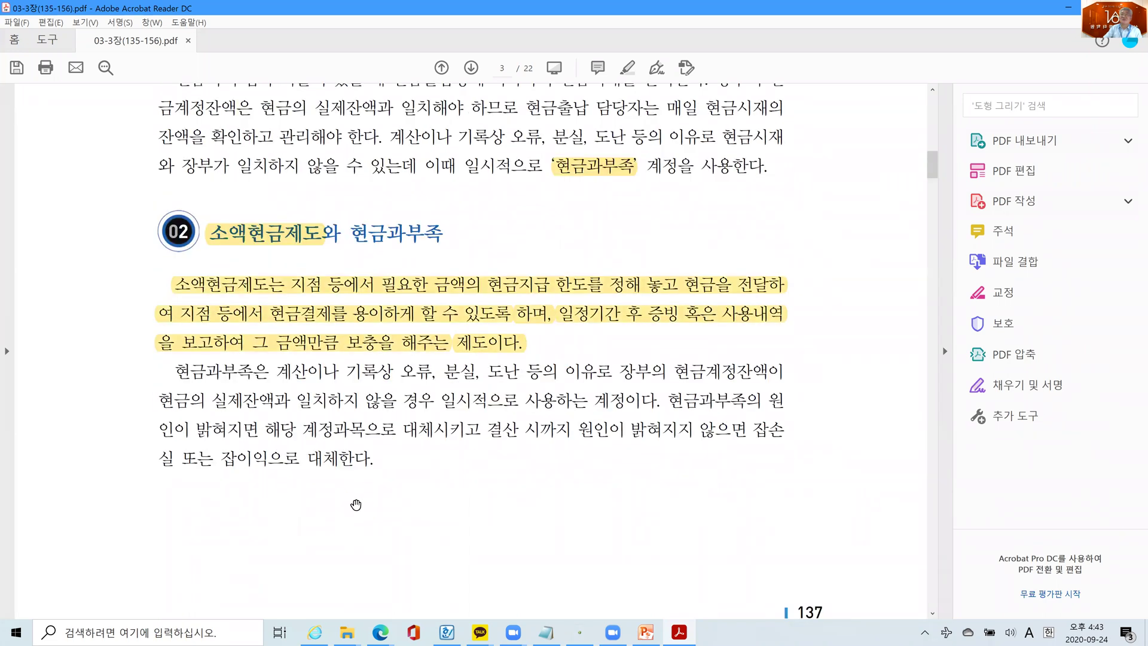
pyautogui.scroll(-8, 356, 505)
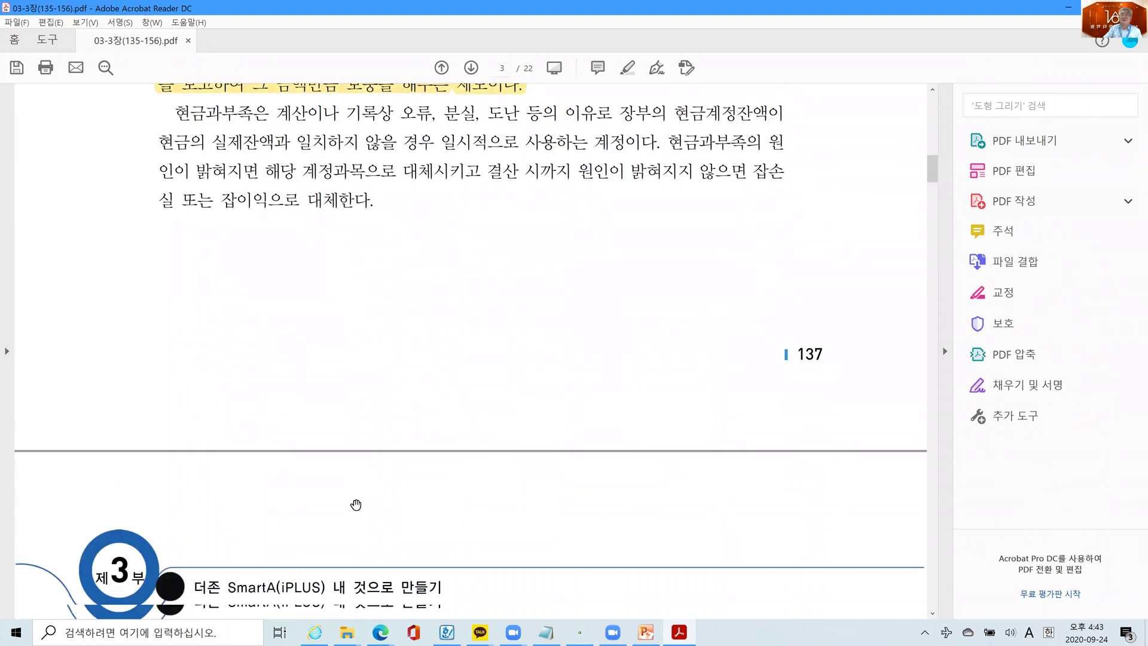
pyautogui.scroll(-1, 356, 505)
pyautogui.scroll(-3, 356, 505)
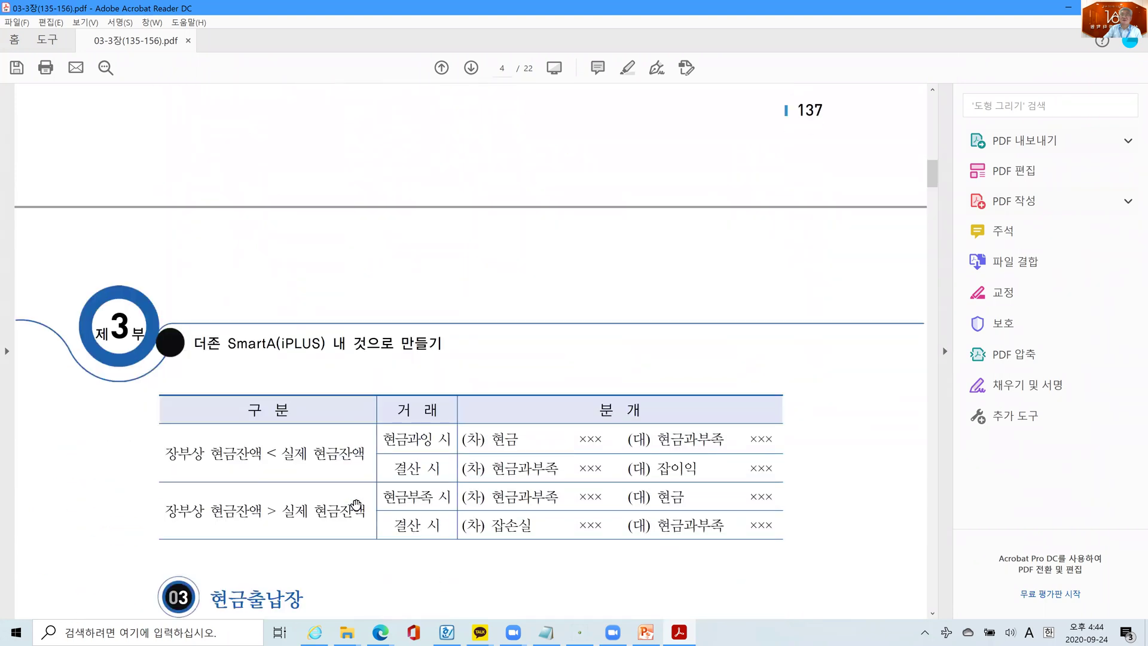
pyautogui.scroll(1, 355, 505)
pyautogui.scroll(11, 356, 504)
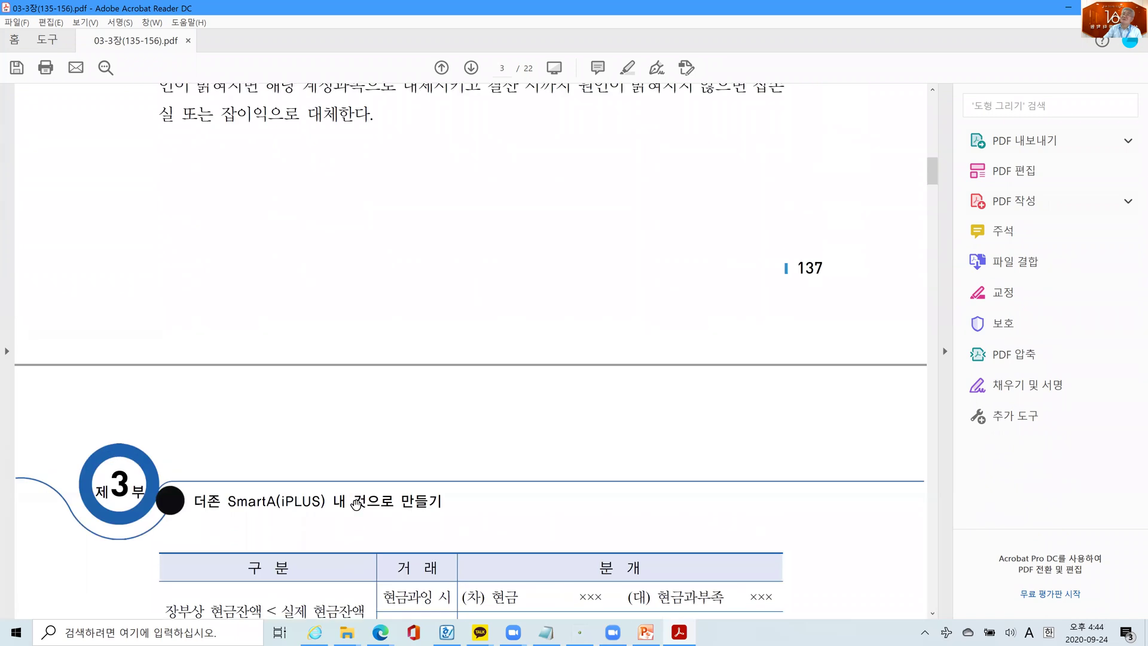
pyautogui.scroll(4, 355, 505)
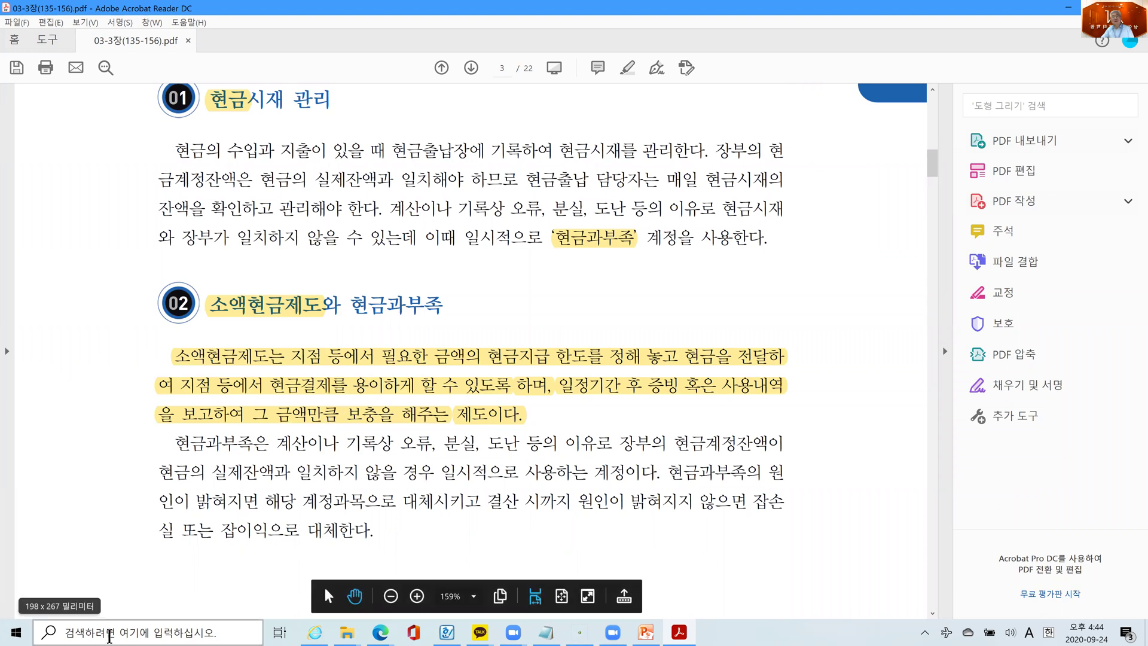
# - Search Windows for 전도금 and open the text file 전도금 사례.txt
pyautogui.click(109, 634)
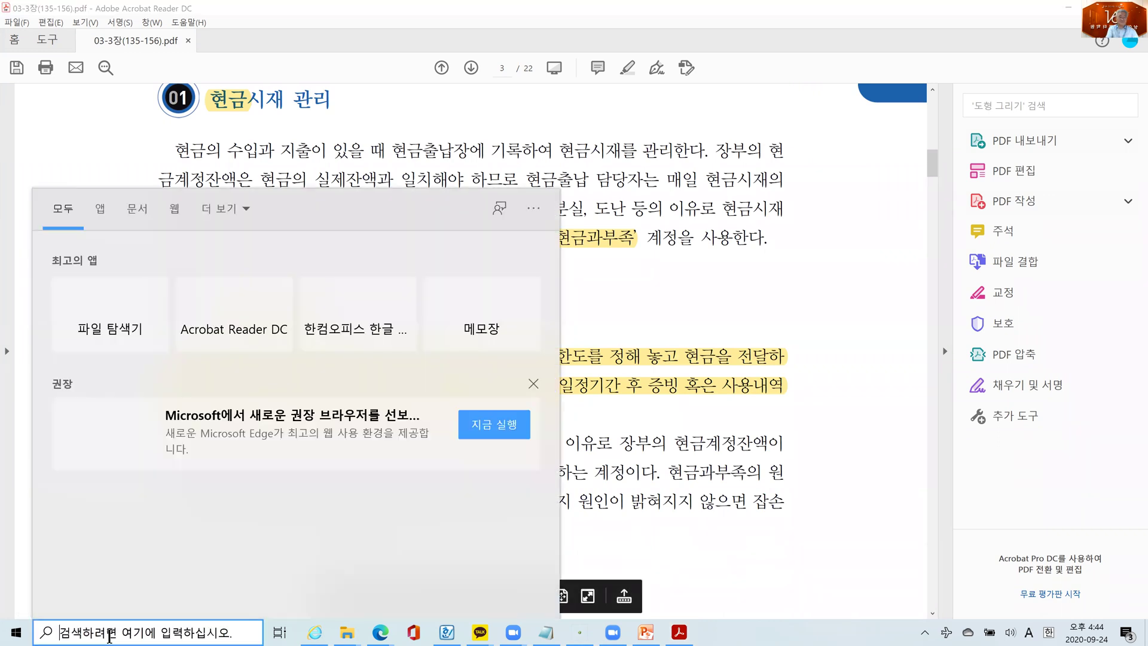
pyautogui.write('t')
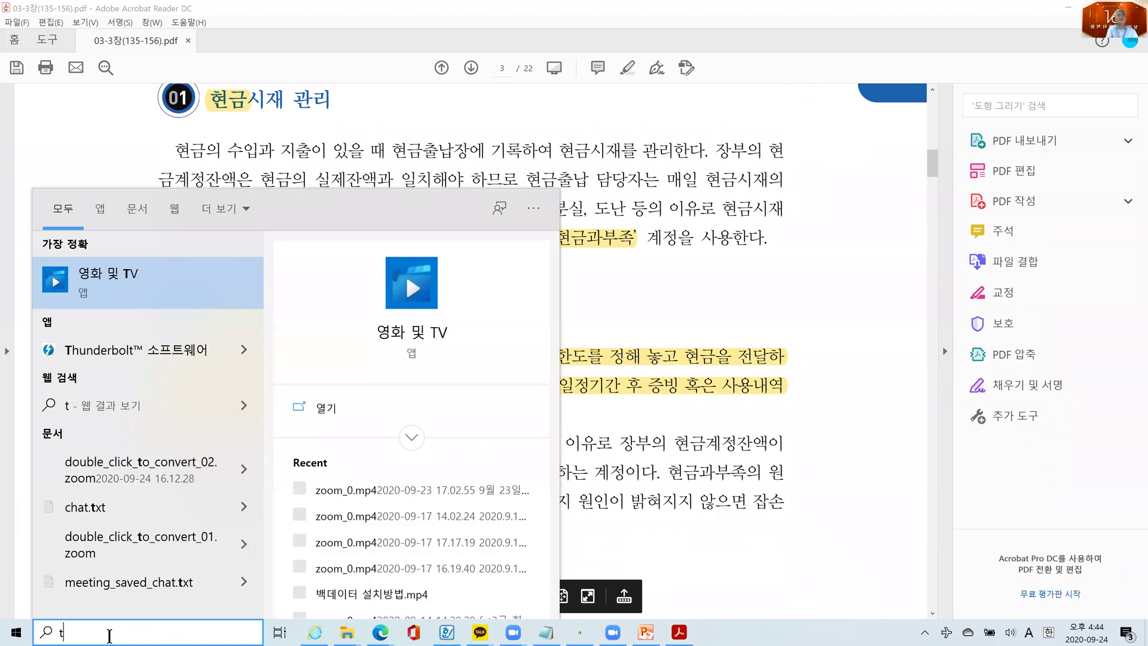
pyautogui.press('BackSpace')
pyautogui.write('소액')
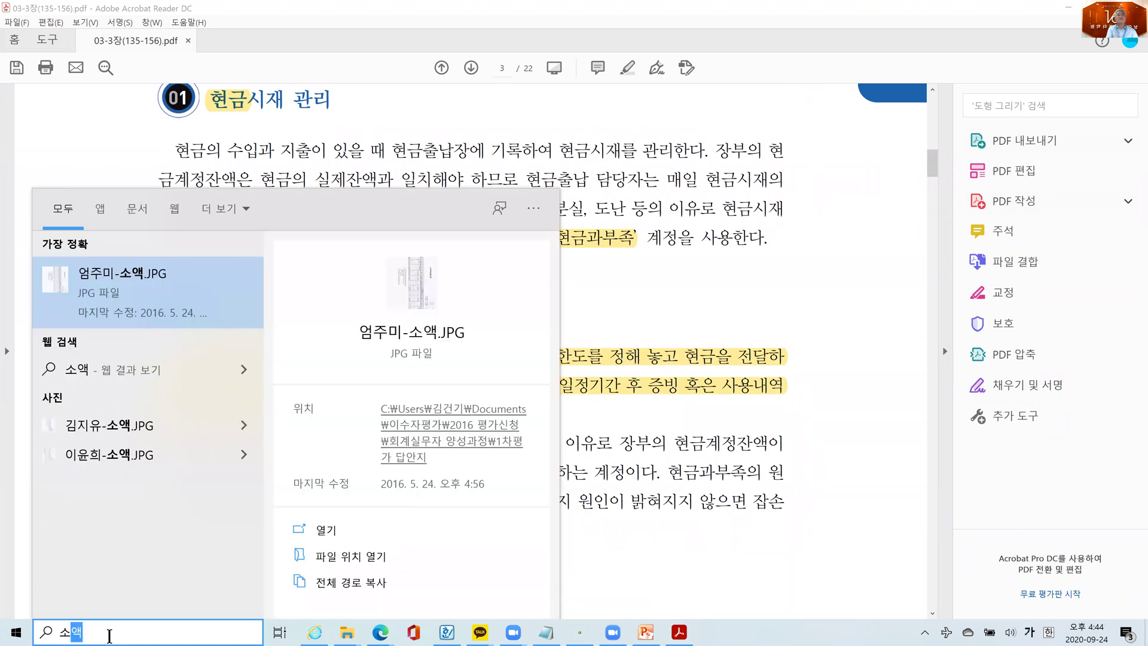
pyautogui.press('BackSpace')
pyautogui.press('BackSpace')
pyautogui.press('BackSpace')
pyautogui.write('전도그ㅁ')
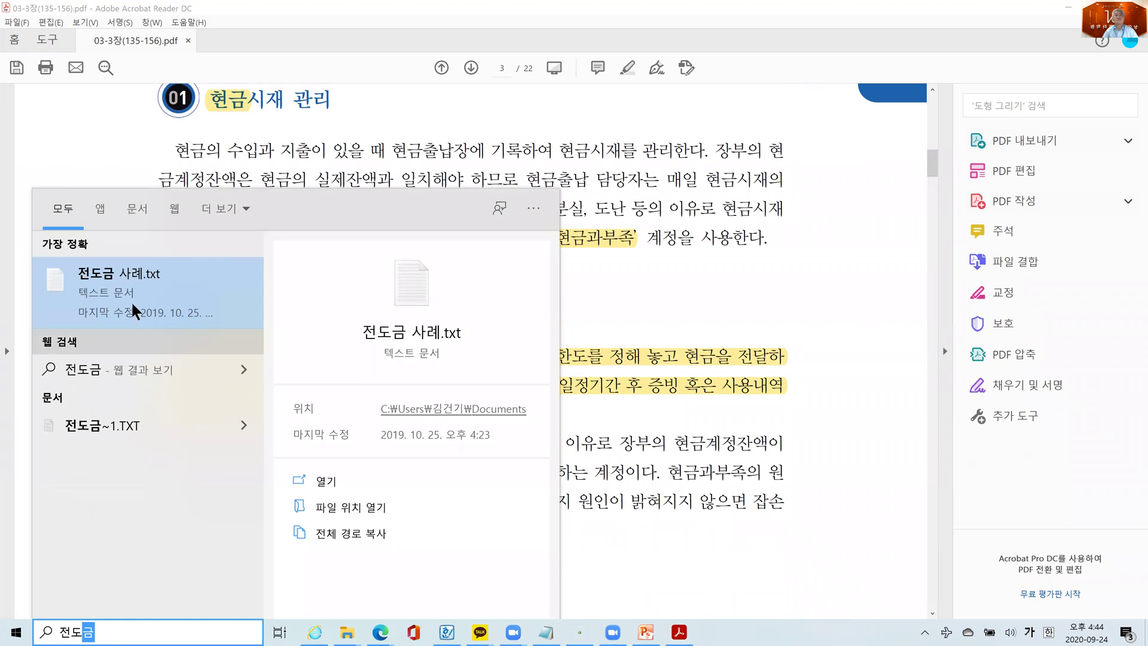
pyautogui.click(124, 272)
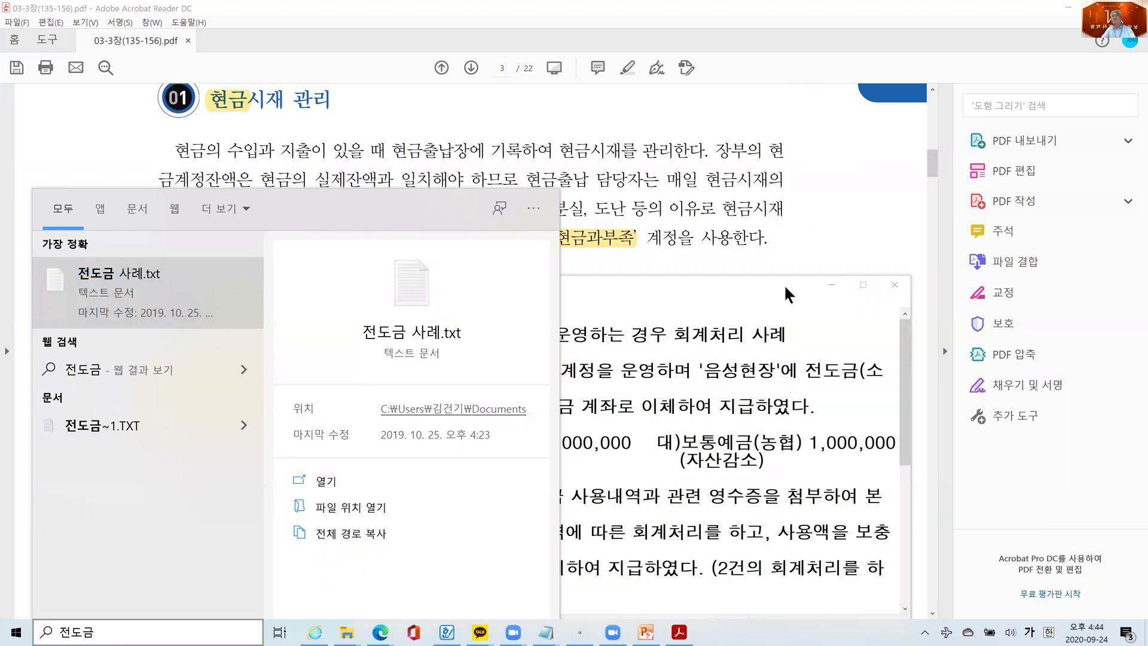
# - Centre the 전도금 사례.txt Notepad window over the PDF and widen and heighten it
pyautogui.moveTo(759, 285); pyautogui.dragTo(647, 210)
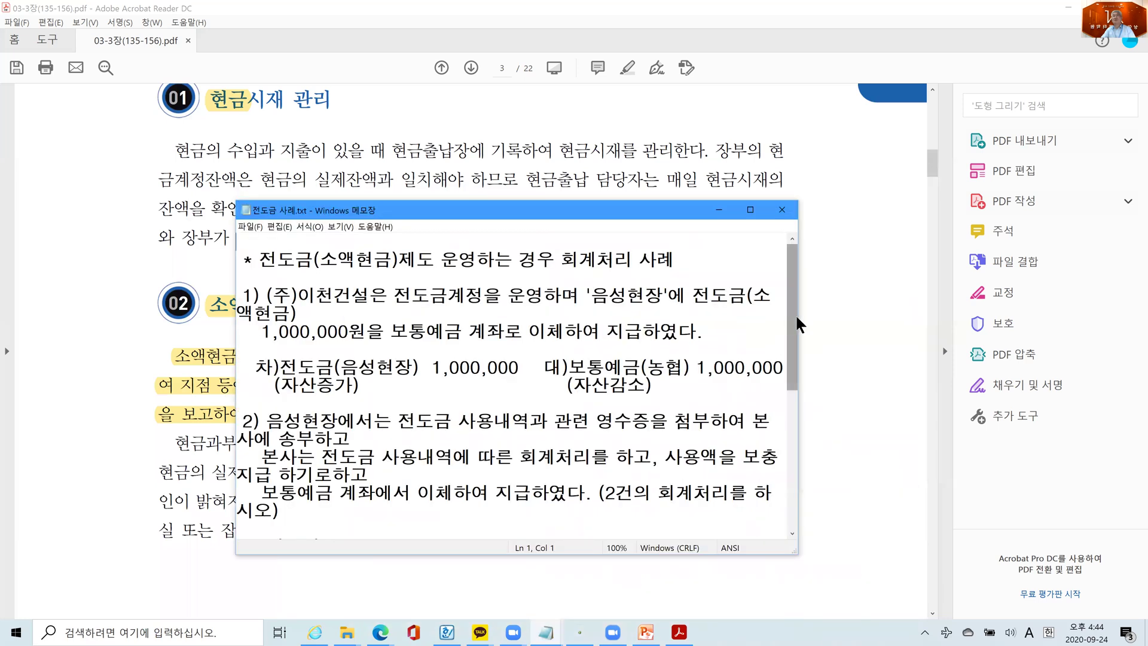
pyautogui.moveTo(949, 323); pyautogui.dragTo(953, 323)
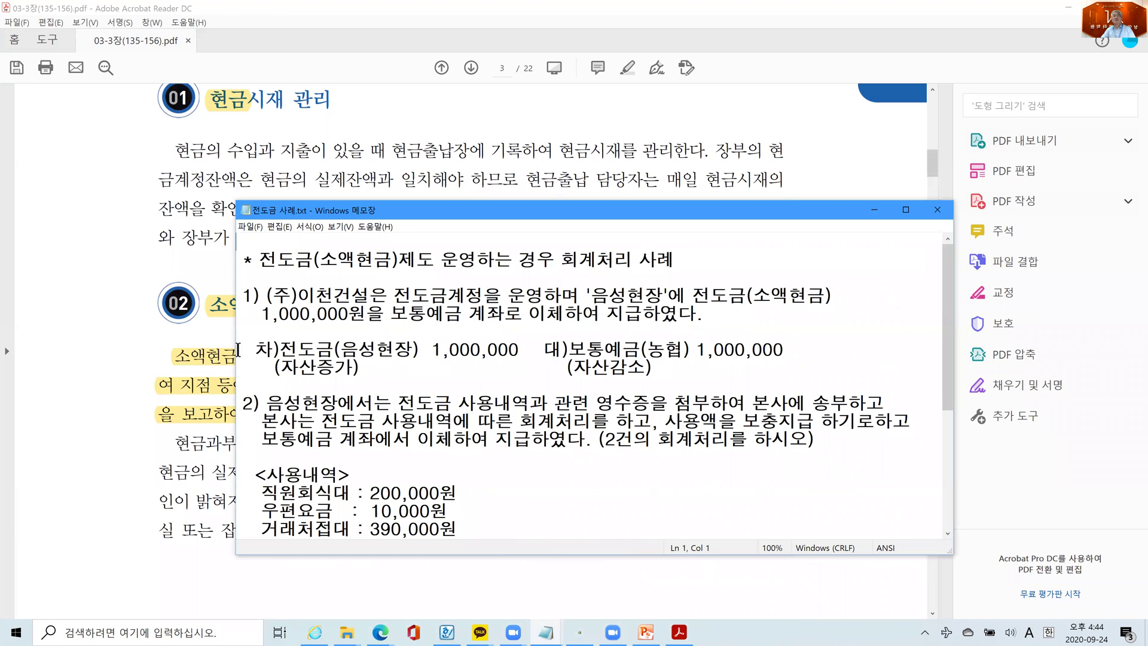
pyautogui.moveTo(234, 349); pyautogui.dragTo(185, 353)
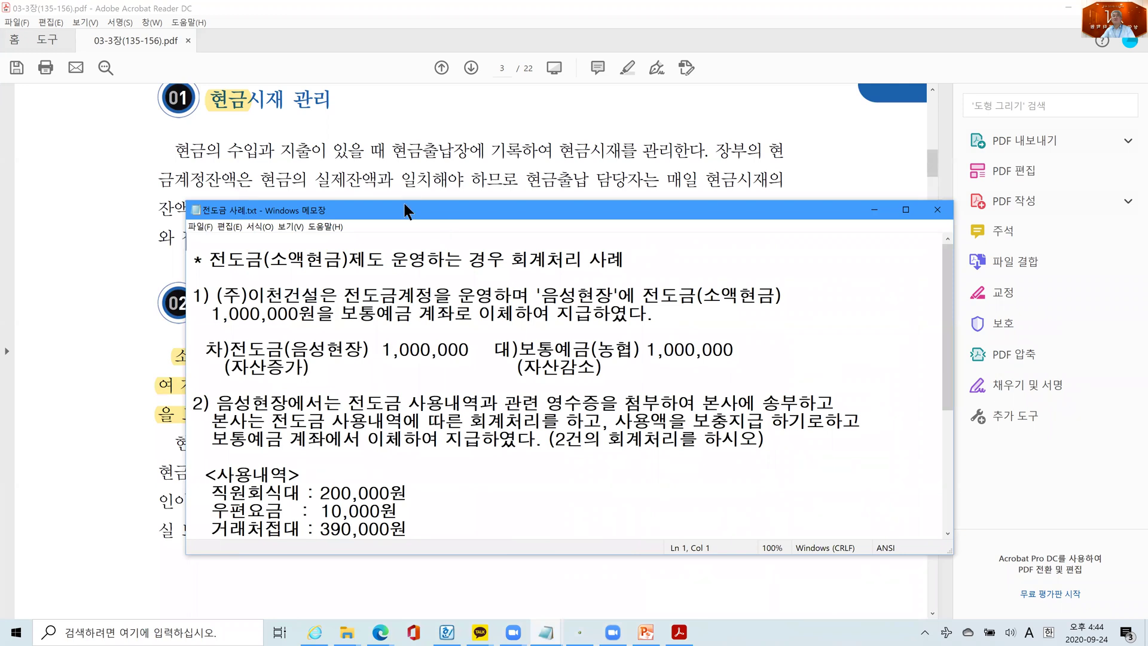
pyautogui.moveTo(404, 203); pyautogui.dragTo(361, 191)
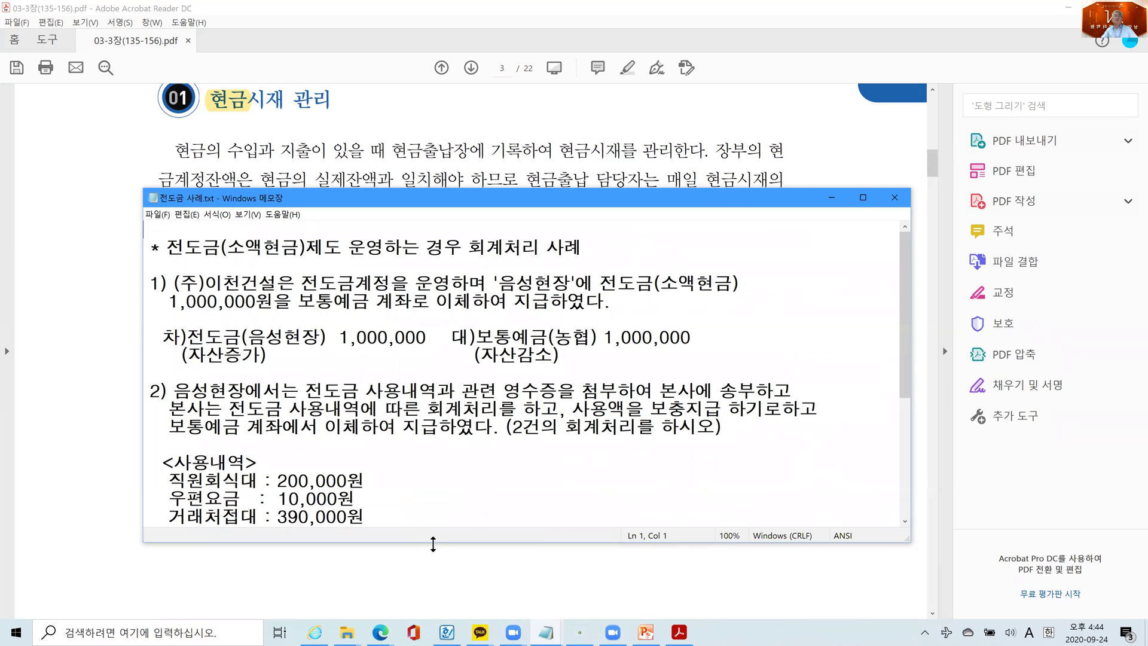
pyautogui.moveTo(433, 544); pyautogui.dragTo(433, 583)
pyautogui.moveTo(538, 206); pyautogui.dragTo(531, 142)
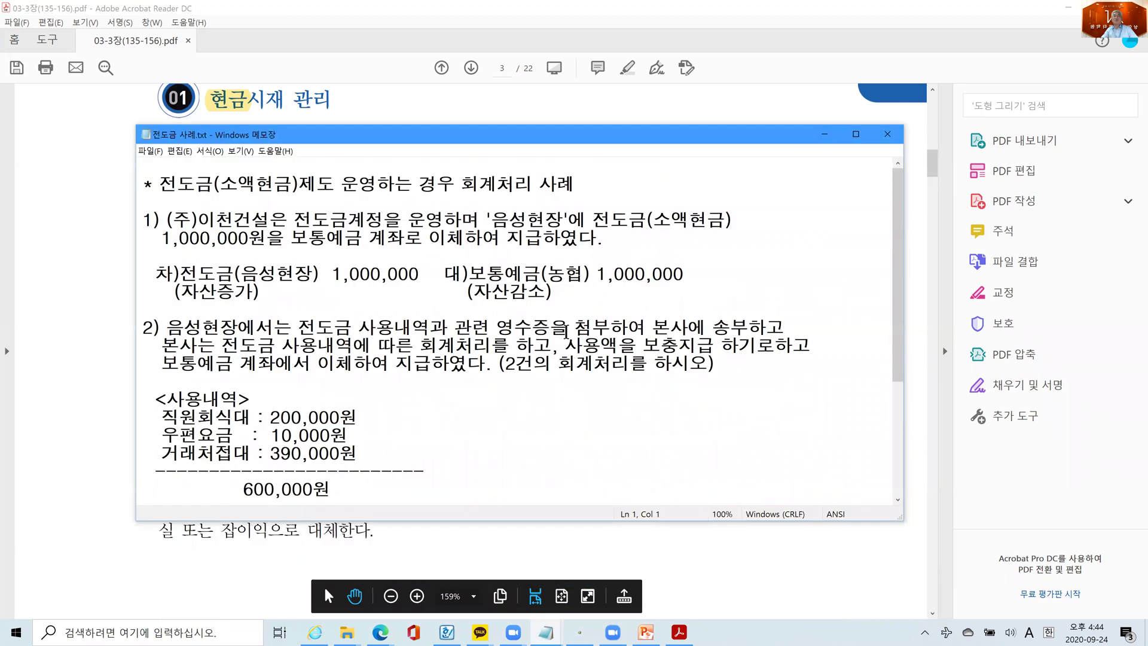
# - Extend the Notepad window downward so the second journal entry comes into view
pyautogui.moveTo(544, 524); pyautogui.dragTo(544, 584)
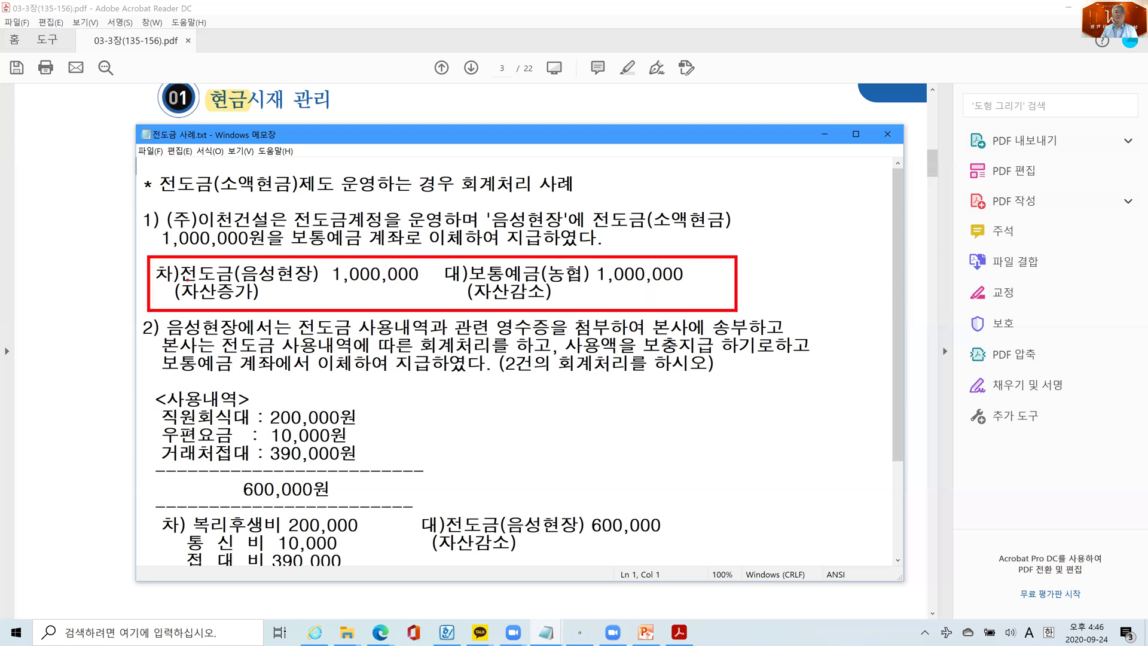
# - Draw a red line under 전도금 in the 차)전도금(음성현장) debit line
pyautogui.moveTo(181, 279); pyautogui.dragTo(230, 278)
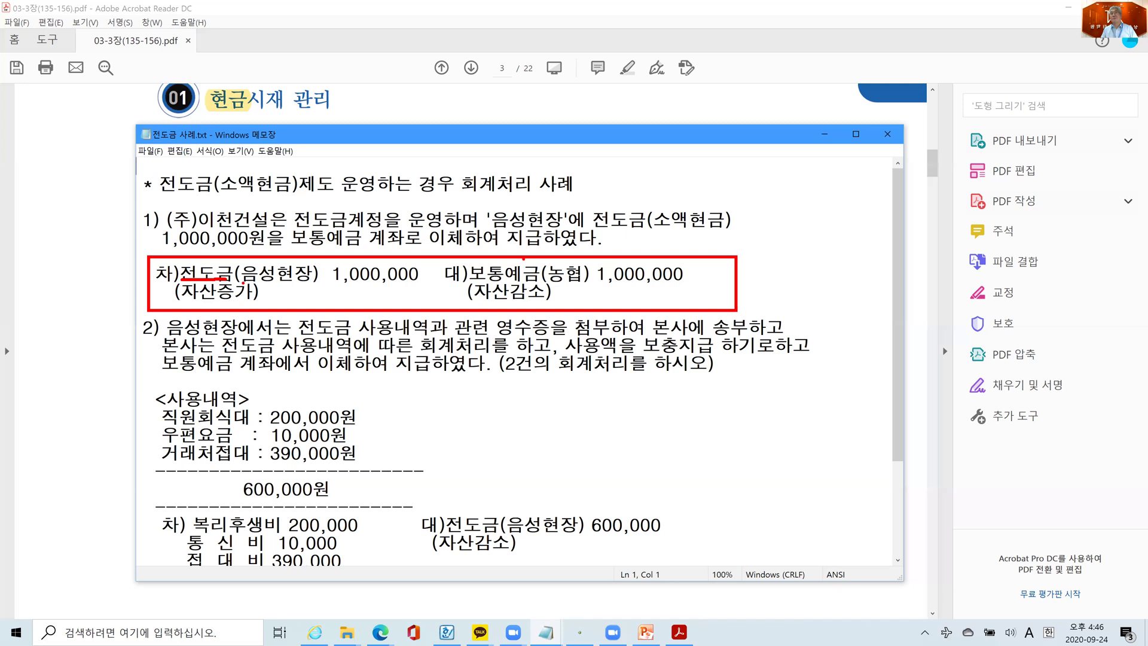
# - Draw a red line under the credit account 보통예금(농협) in the boxed entry
pyautogui.moveTo(468, 282); pyautogui.dragTo(563, 281)
# - Underline 전도금 사용내역 in blue and box the 200,000/10,000/390,000원 list with its 600,000원 total
pyautogui.moveTo(219, 355); pyautogui.dragTo(356, 355)
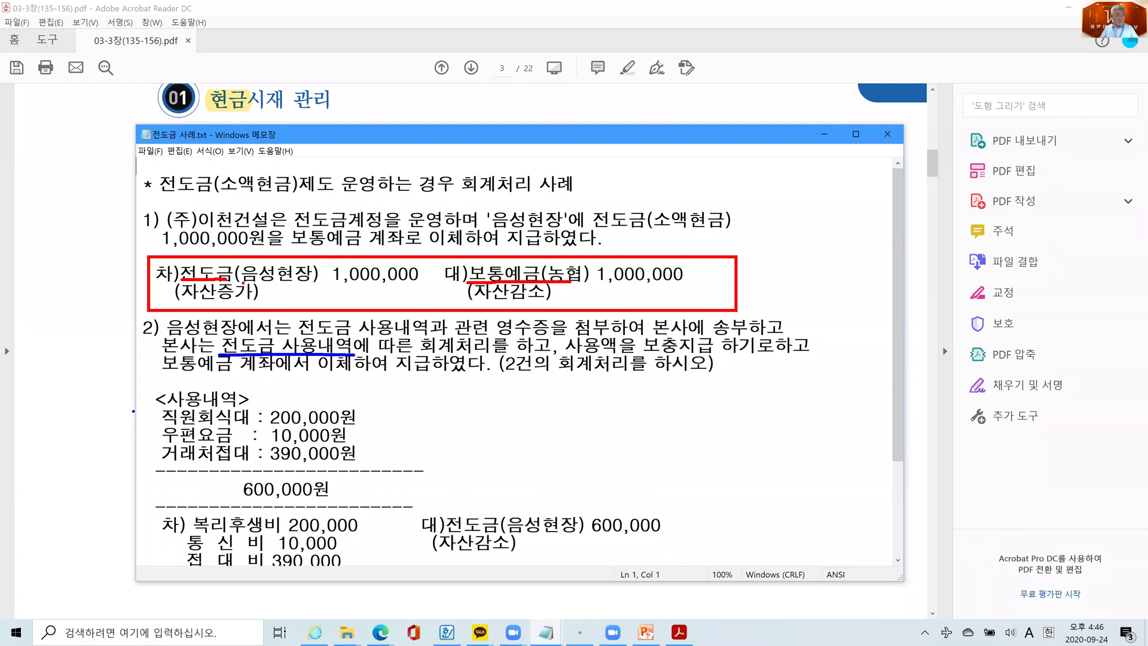
pyautogui.moveTo(147, 403)
pyautogui.mouseDown()
pyautogui.moveTo(395, 478)
pyautogui.moveTo(411, 509)
pyautogui.mouseUp()
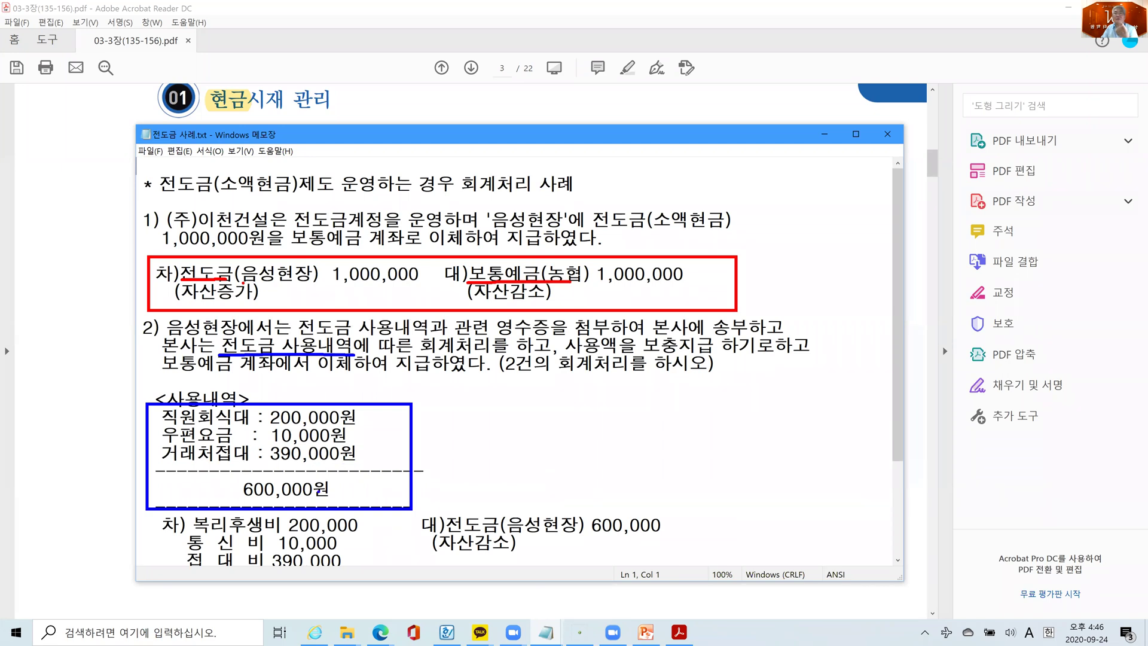
# - Loop the 복리후생비/통신비/접대비 entry in blue and arrow the 전도금 debit to the 대)전도금 credit
pyautogui.moveTo(158, 513)
pyautogui.mouseDown()
pyautogui.moveTo(158, 560)
pyautogui.moveTo(415, 575)
pyautogui.moveTo(743, 516)
pyautogui.moveTo(438, 486)
pyautogui.moveTo(137, 505)
pyautogui.mouseUp()
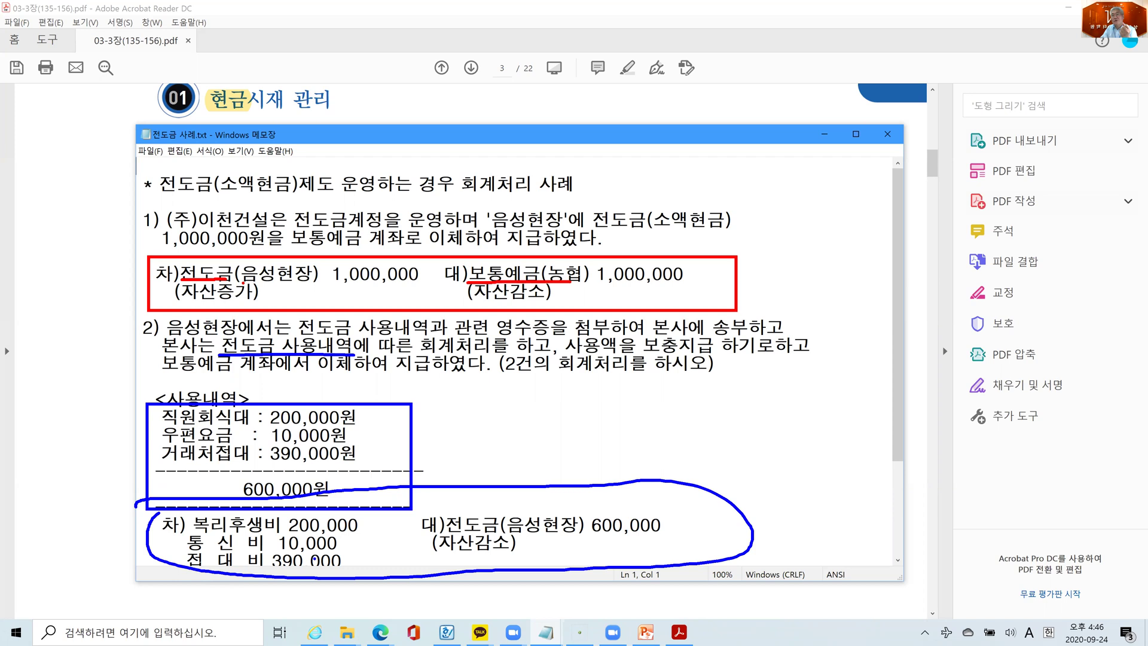
pyautogui.moveTo(355, 291)
pyautogui.mouseDown()
pyautogui.moveTo(555, 501)
pyautogui.moveTo(554, 488)
pyautogui.moveTo(543, 500)
pyautogui.mouseUp()
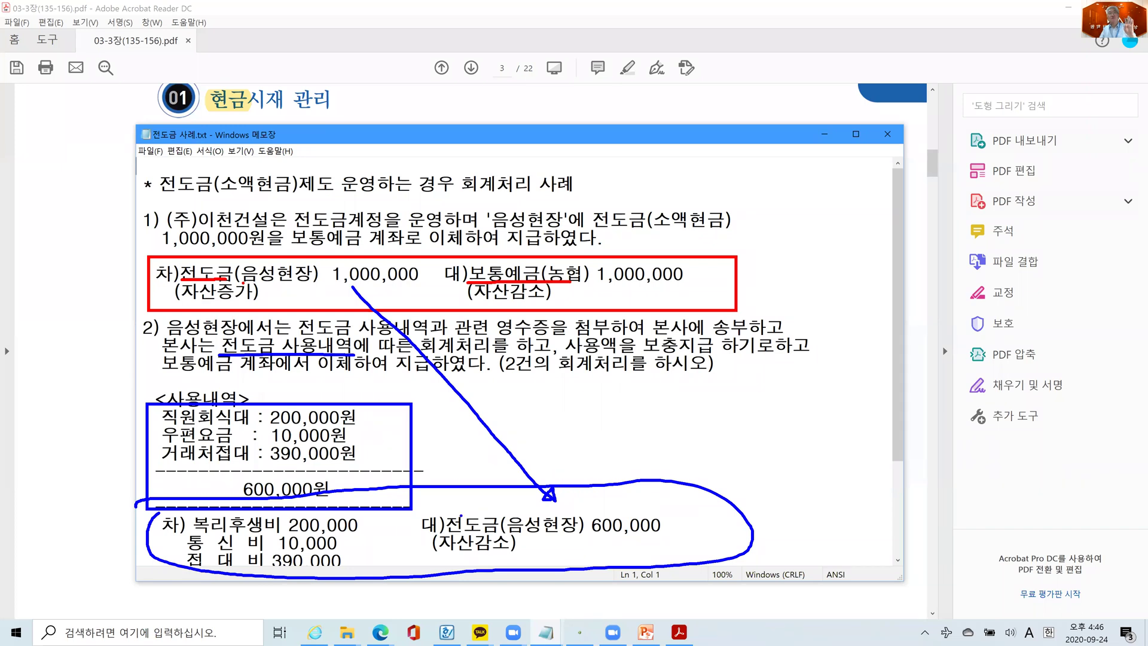
pyautogui.moveTo(378, 512)
pyautogui.mouseDown()
pyautogui.moveTo(376, 529)
pyautogui.moveTo(305, 589)
pyautogui.moveTo(159, 583)
pyautogui.moveTo(179, 510)
pyautogui.moveTo(397, 519)
pyautogui.mouseUp()
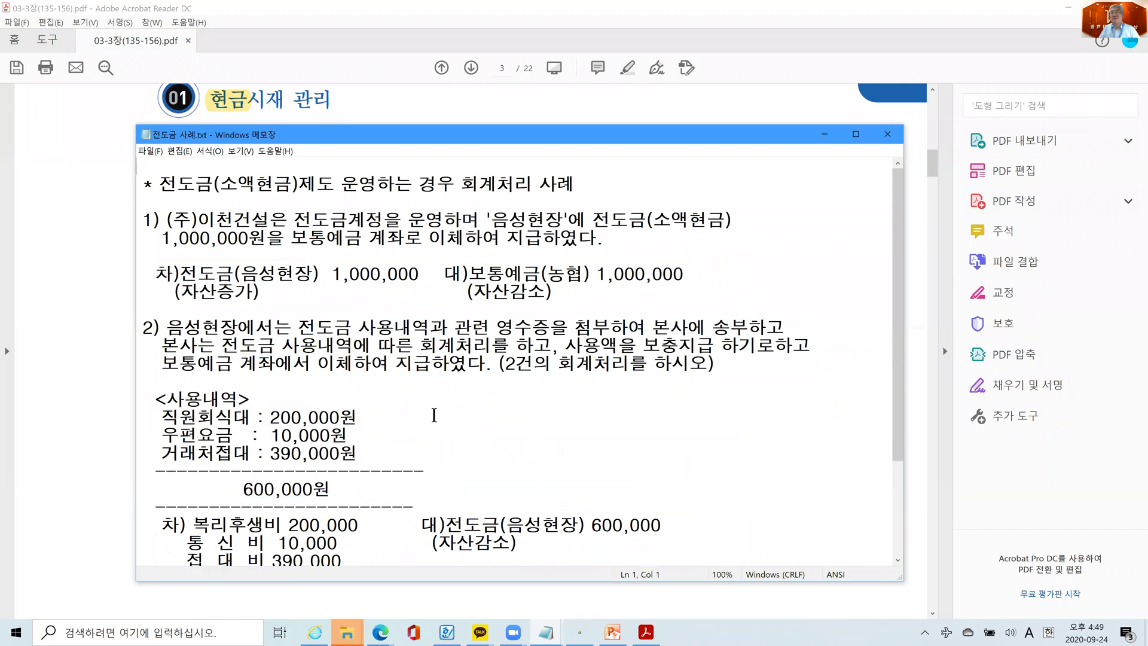
# - Box the 전도금/보통예금(농협) 600,000 replenishment entry in red, underline its key terms, then clear all marks
pyautogui.scroll(-3, 432, 418)
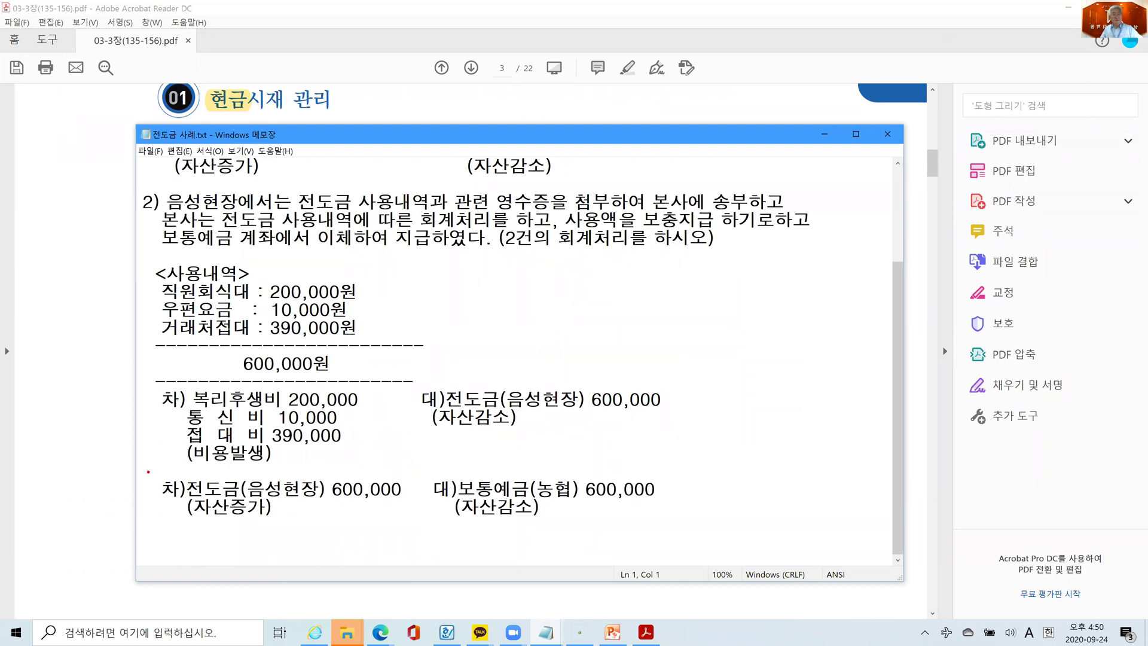
pyautogui.moveTo(139, 471)
pyautogui.mouseDown()
pyautogui.moveTo(588, 539)
pyautogui.moveTo(685, 541)
pyautogui.mouseUp()
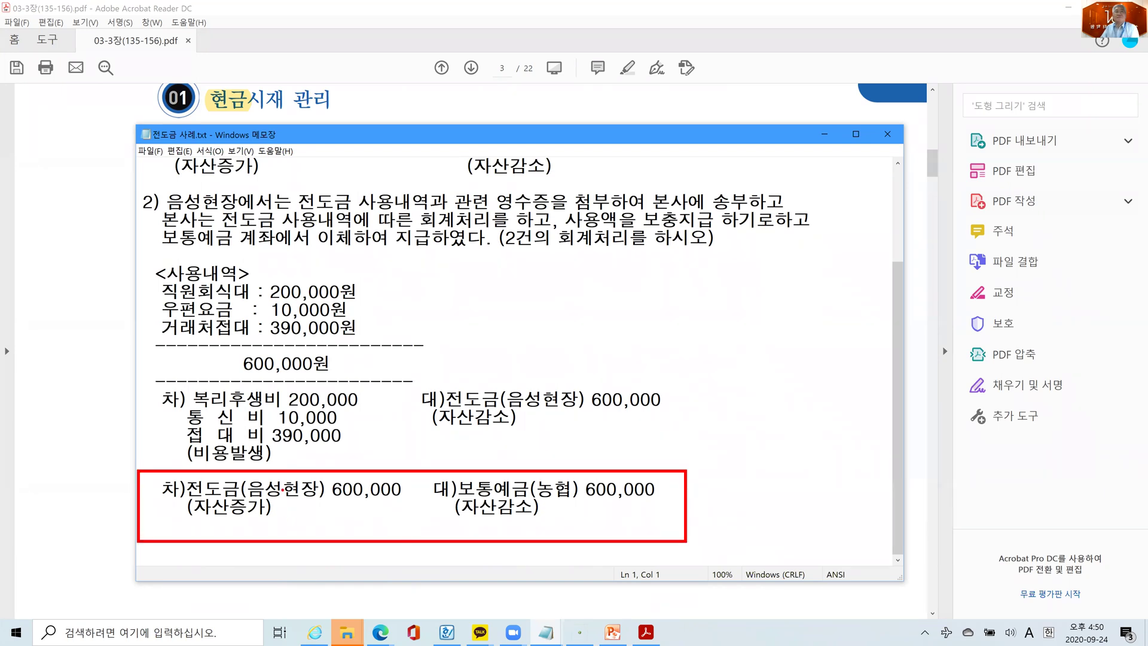
pyautogui.moveTo(327, 505); pyautogui.dragTo(409, 503)
pyautogui.moveTo(188, 497)
pyautogui.mouseDown()
pyautogui.moveTo(239, 497)
pyautogui.moveTo(250, 523)
pyautogui.mouseUp()
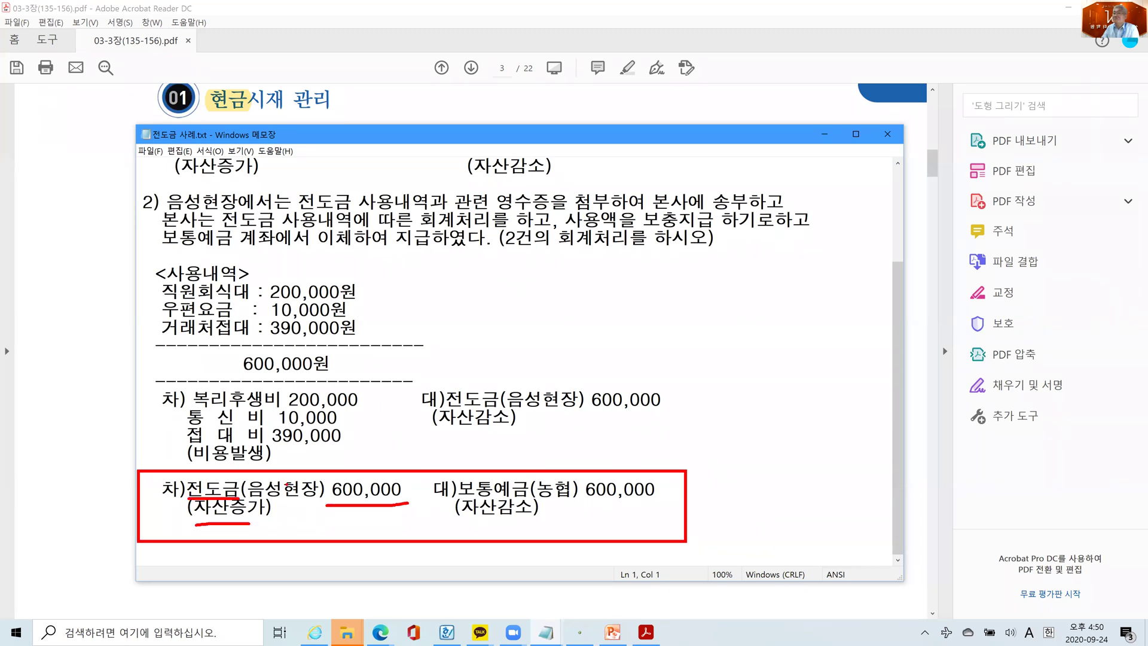
pyautogui.moveTo(465, 497); pyautogui.dragTo(559, 495)
pyautogui.moveTo(467, 515); pyautogui.dragTo(520, 515)
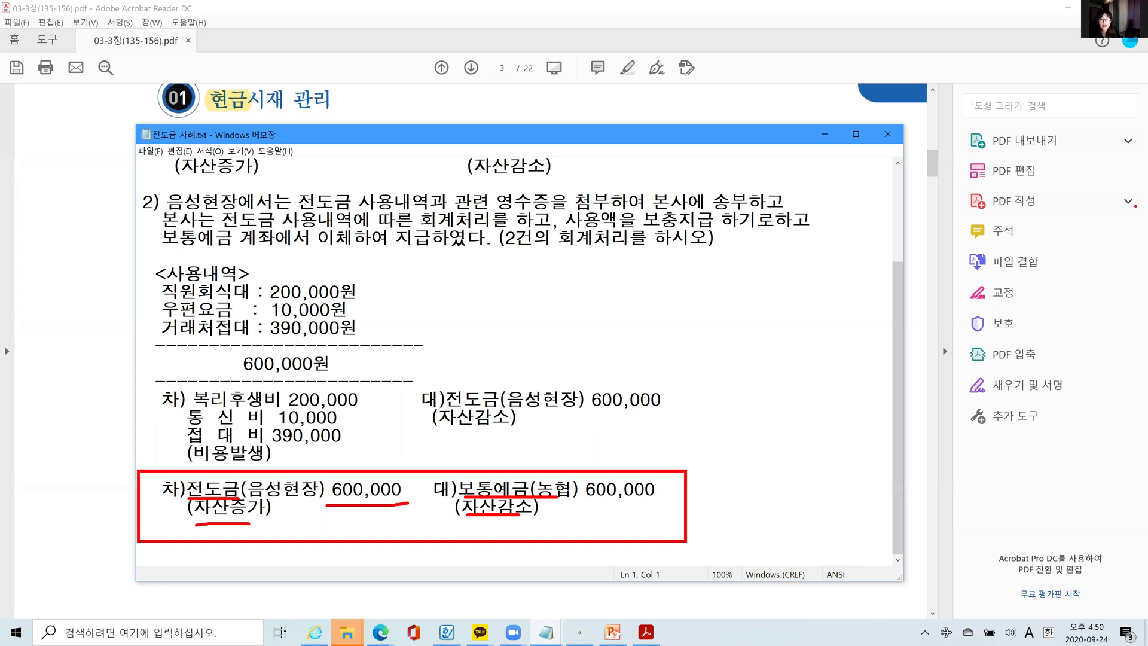
pyautogui.press('Escape')
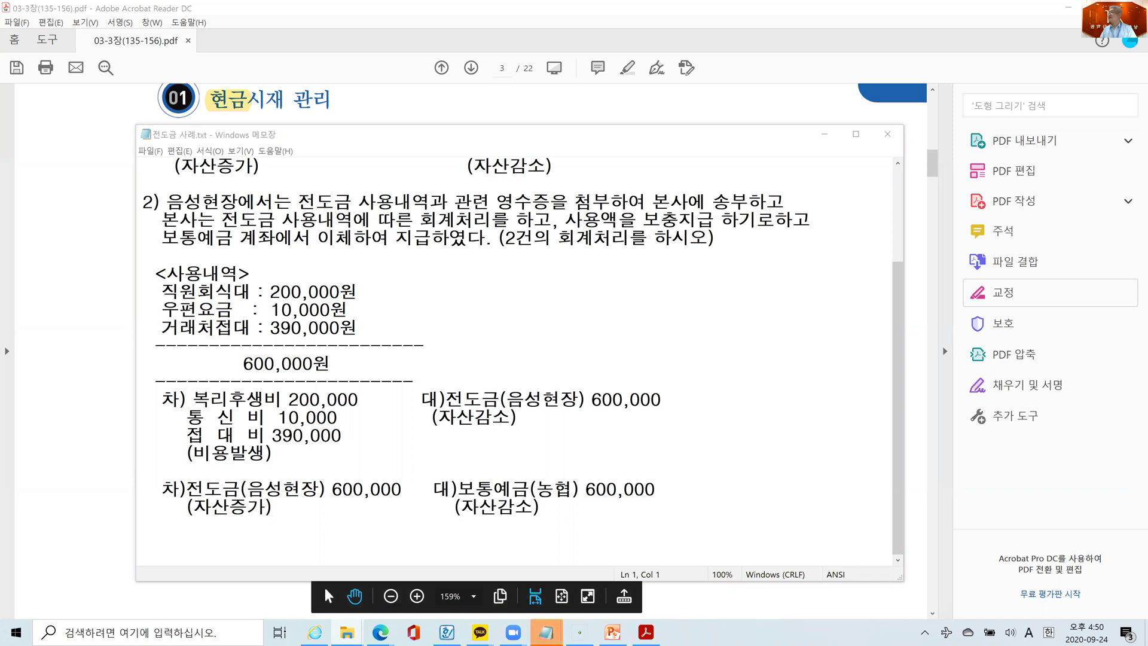
# - Return to Notepad, raise its top edge slightly, and show entry 1) again
pyautogui.hotkey('alt', 'Tab')
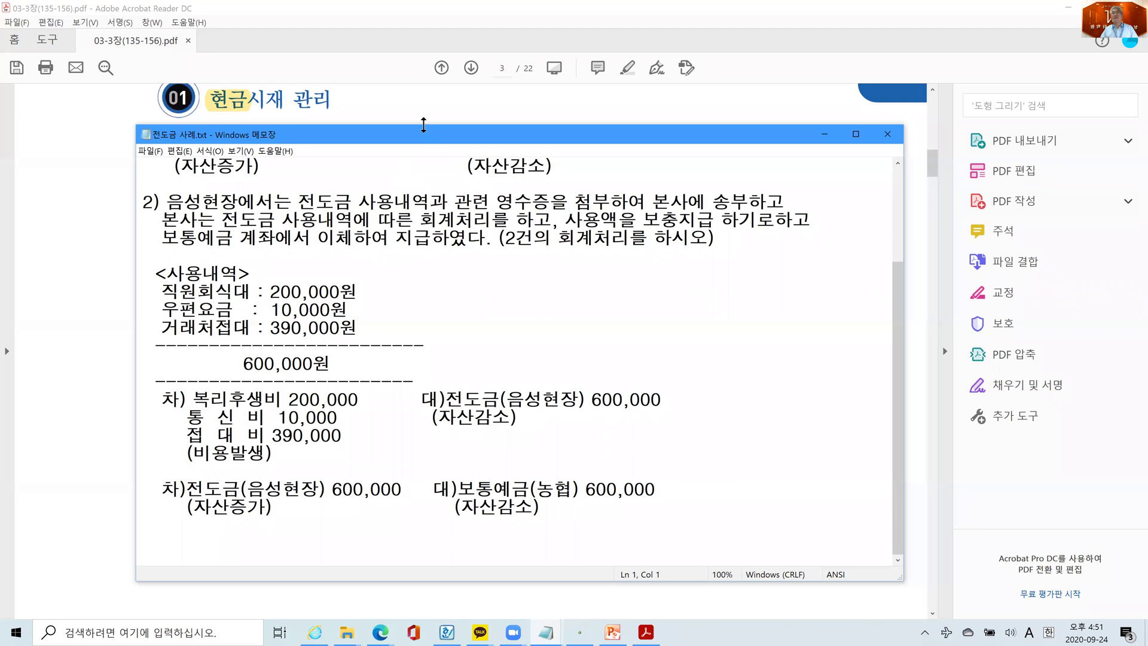
pyautogui.moveTo(423, 125); pyautogui.dragTo(423, 113)
pyautogui.scroll(2, 365, 328)
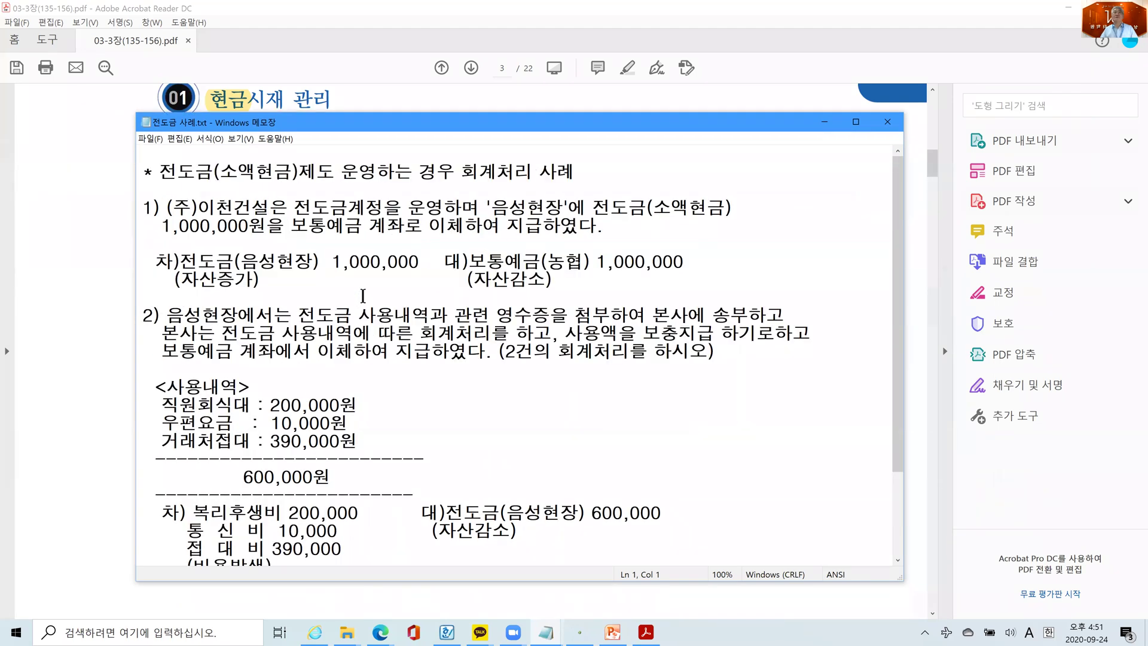
pyautogui.scroll(-1, 365, 328)
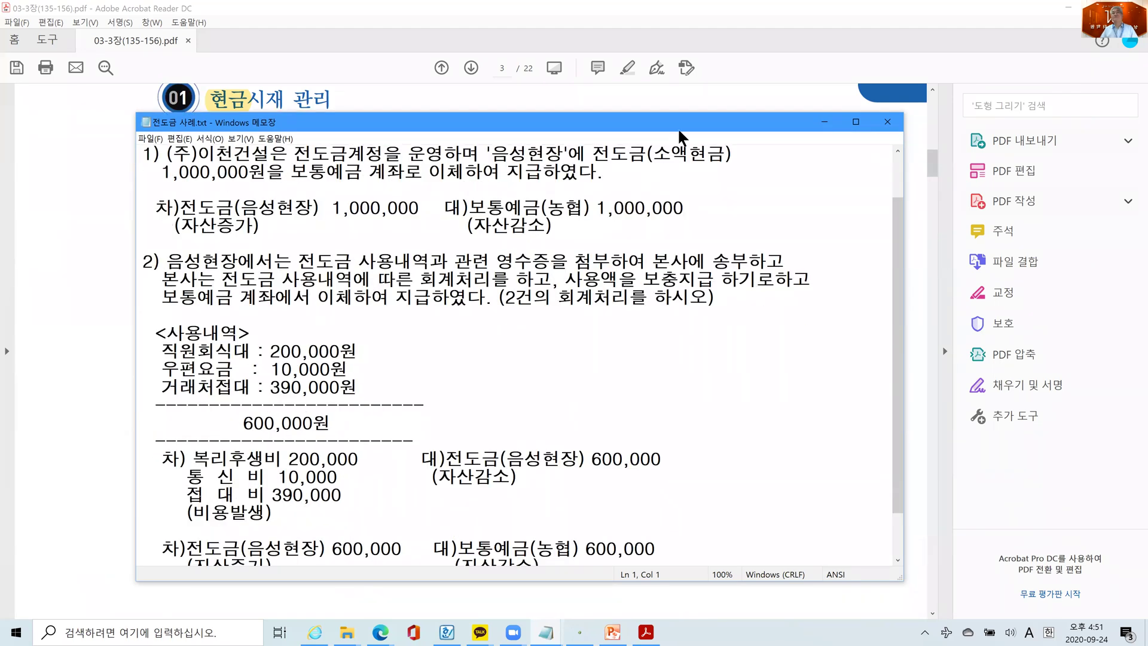
# - Minimize Notepad and scroll the PDF to the 현금과부족 journal-entry table on page 4
pyautogui.click(819, 120)
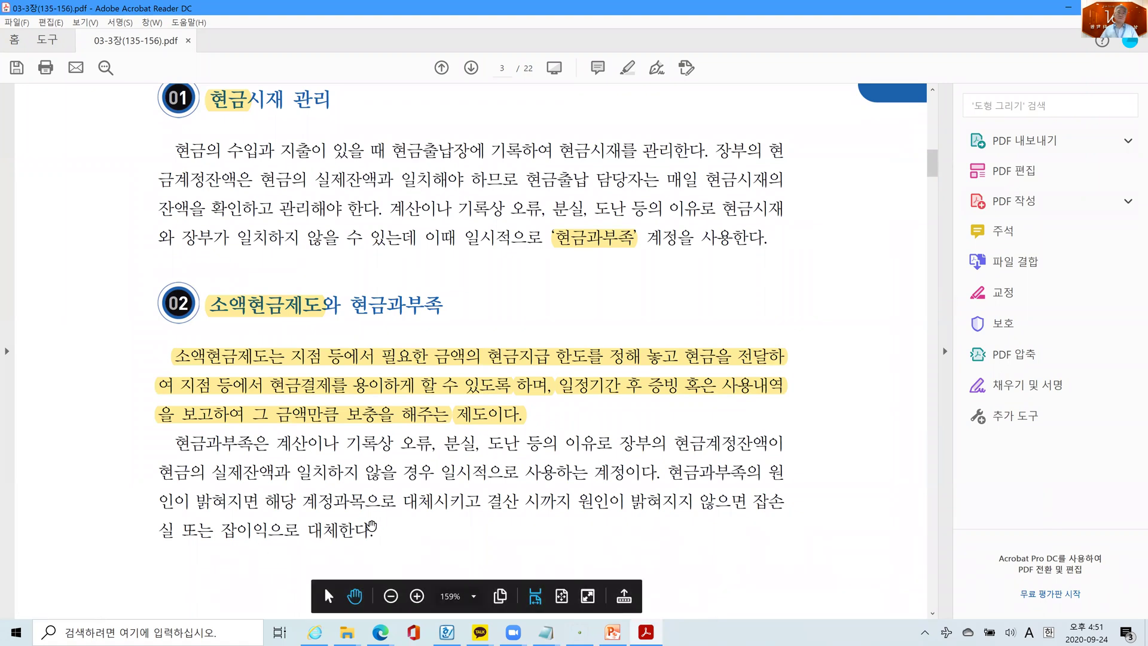
pyautogui.scroll(-3, 406, 509)
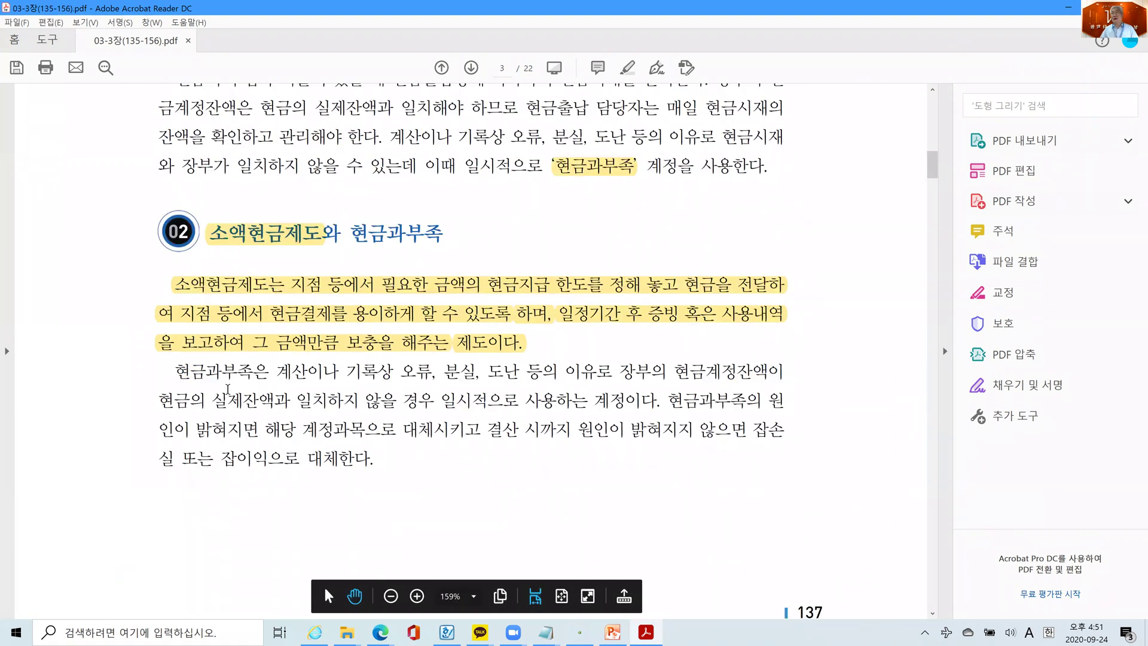
pyautogui.scroll(-5, 302, 455)
pyautogui.scroll(-9, 305, 456)
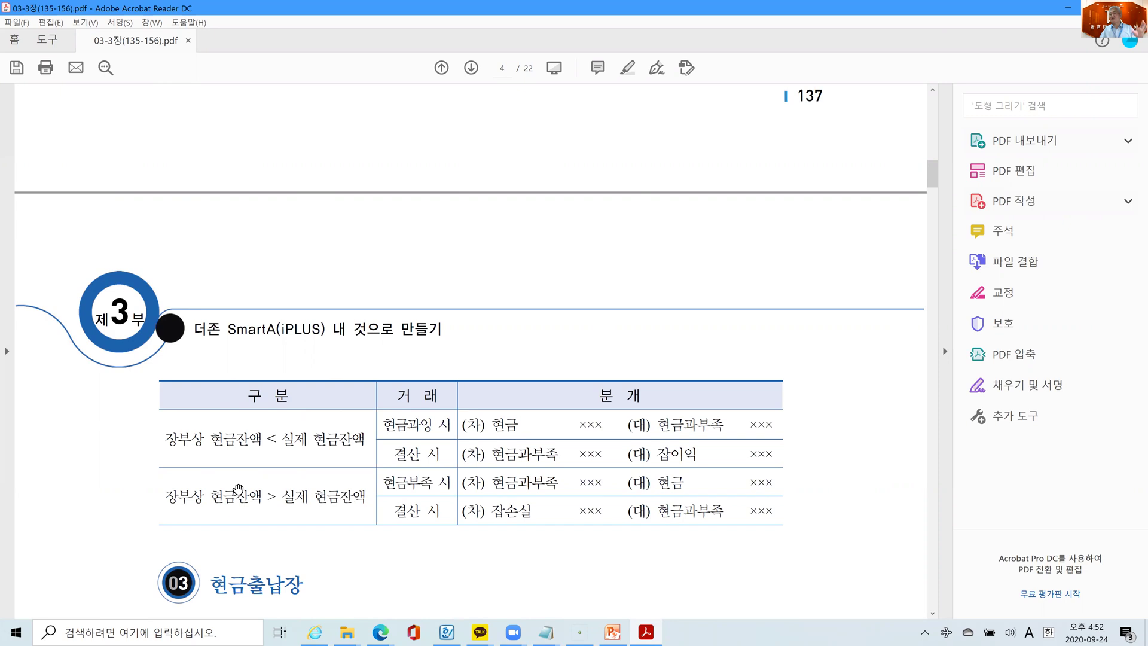
# - Scroll the PDF past the 현금출납장 and 일계표/월계표 sections to the I Can! 현금시재 확인 box
pyautogui.scroll(-2, 278, 489)
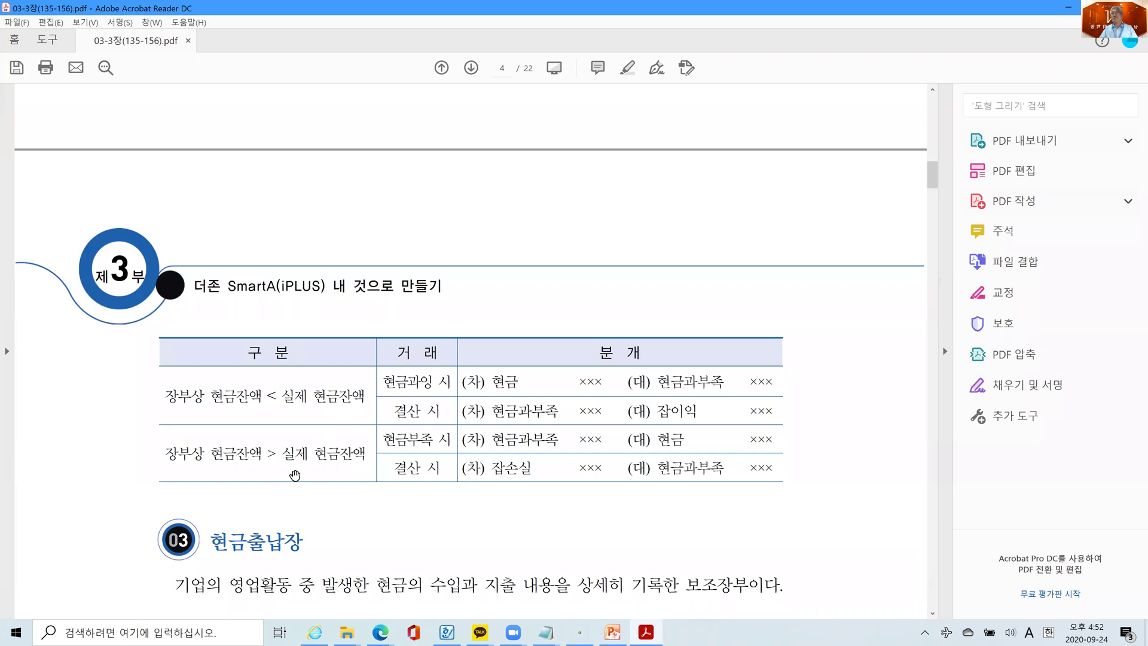
pyautogui.scroll(-4, 406, 438)
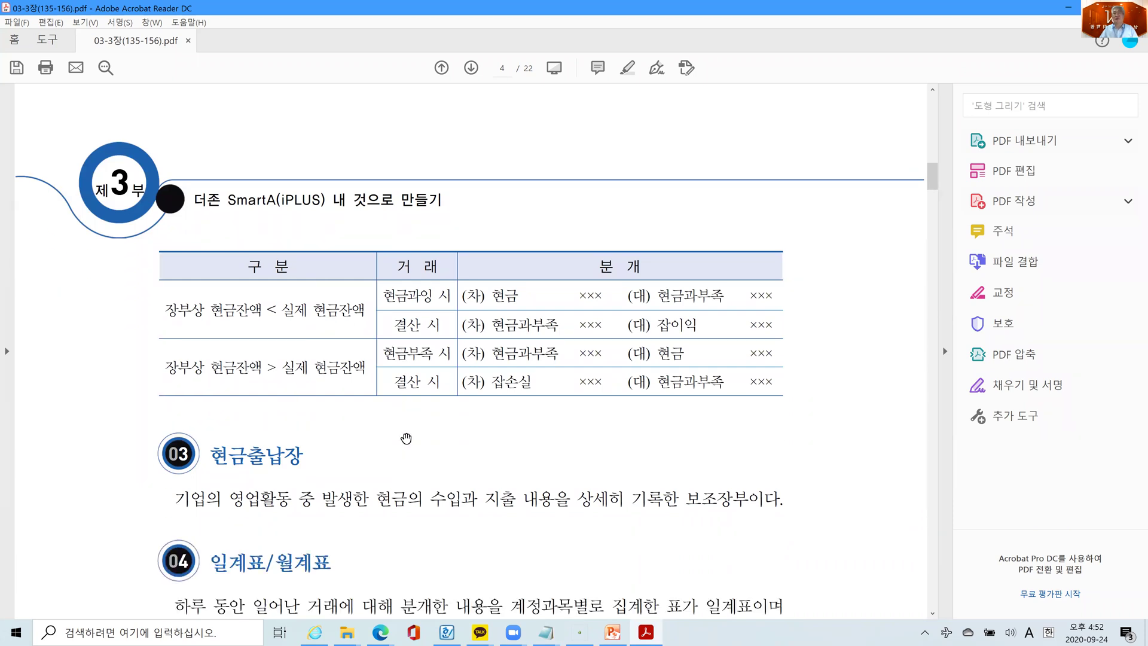
pyautogui.scroll(-1, 406, 438)
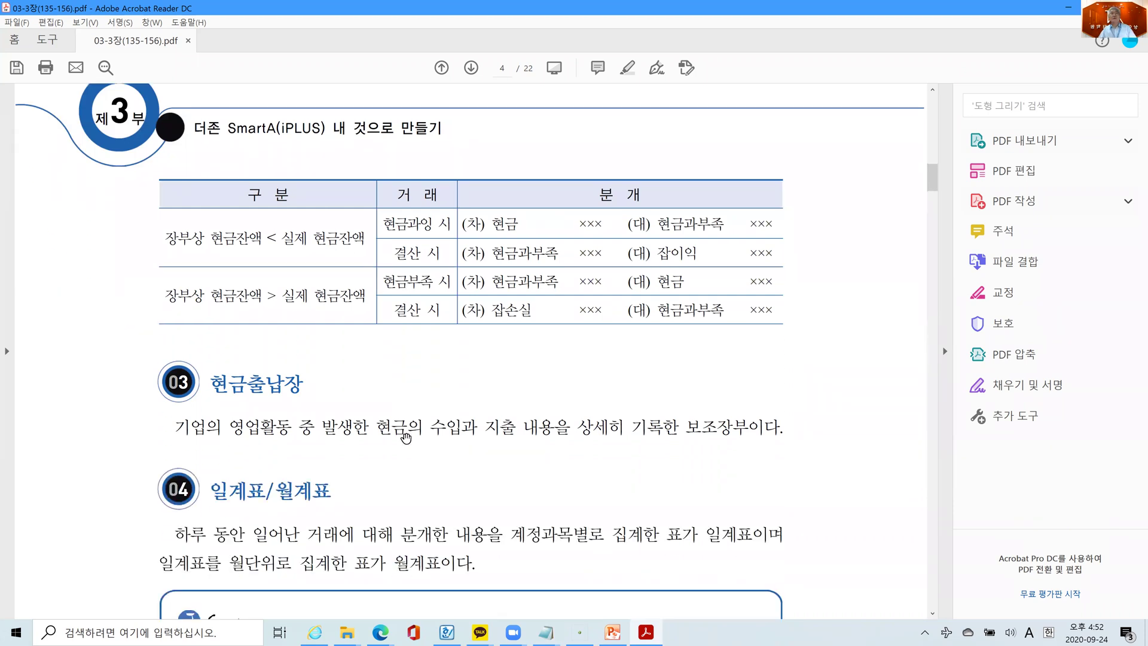
pyautogui.scroll(-3, 405, 438)
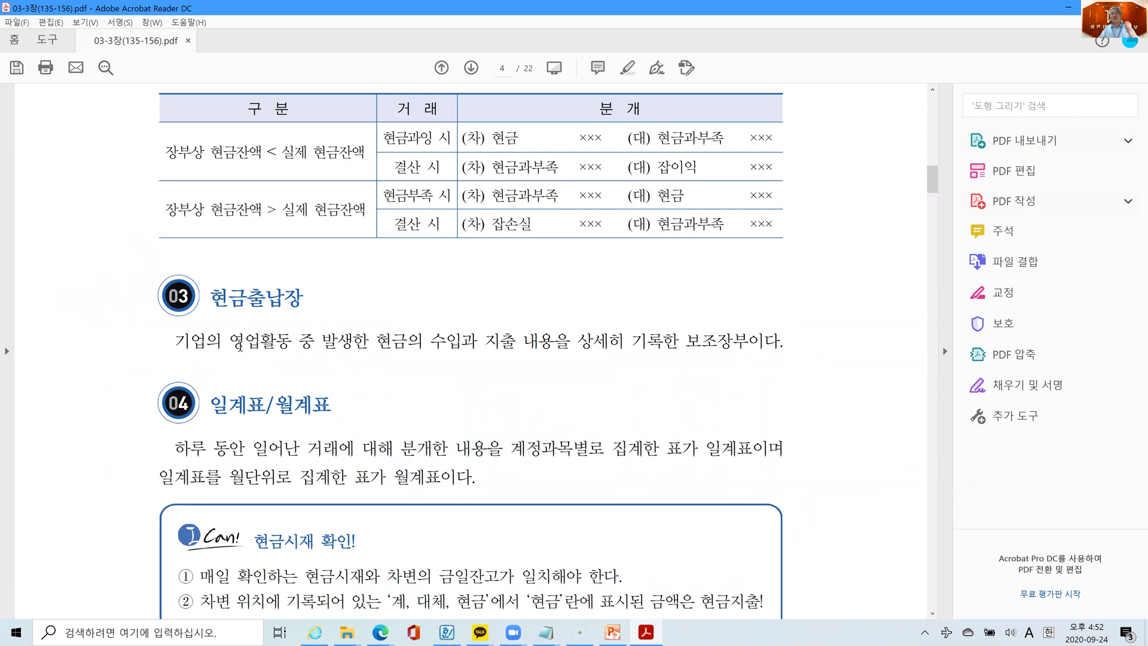
pyautogui.scroll(-3, 239, 344)
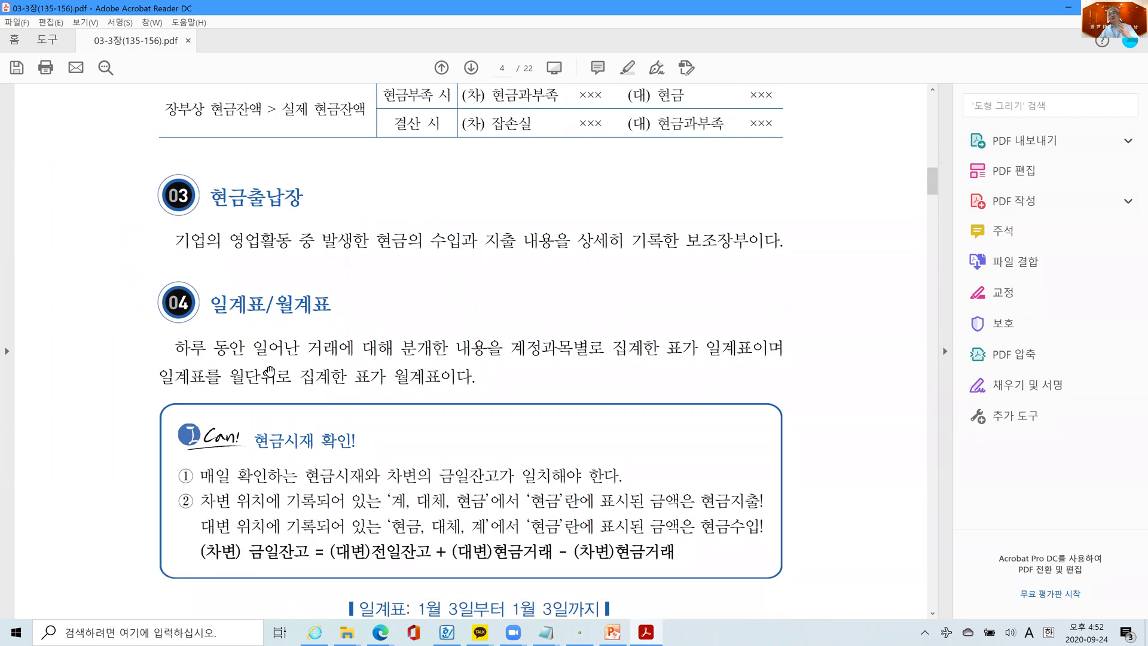
pyautogui.scroll(-1, 268, 372)
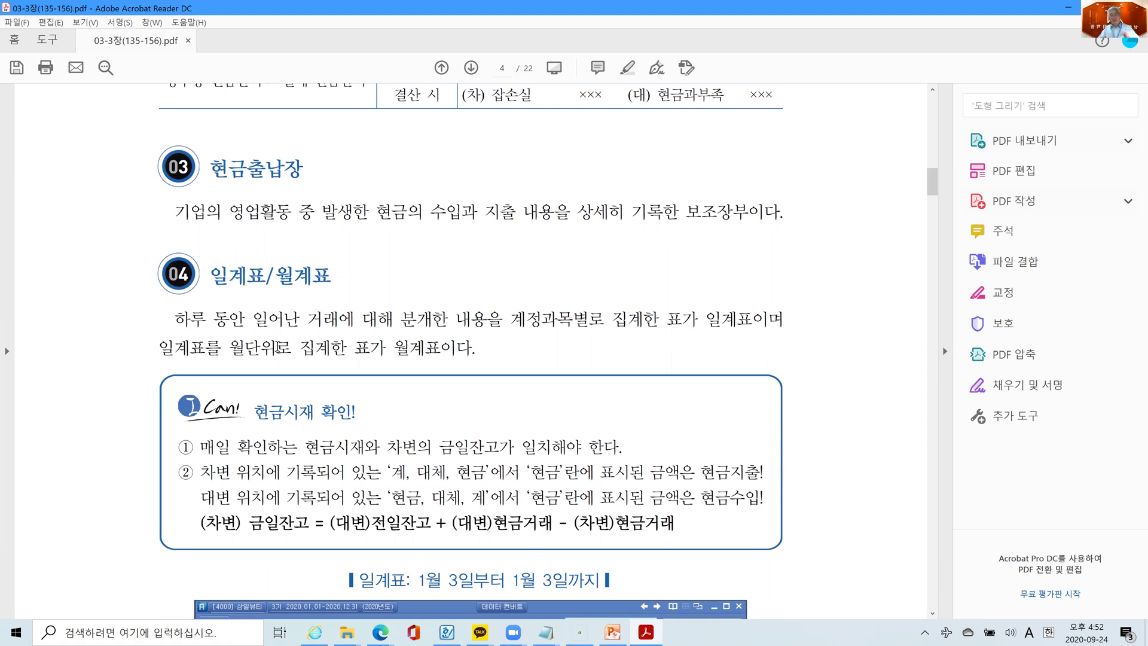
# - Scroll past the 일계표 screenshot to page 5's March 월계표 example and 수행 내용 cash questions
pyautogui.scroll(-3, 273, 347)
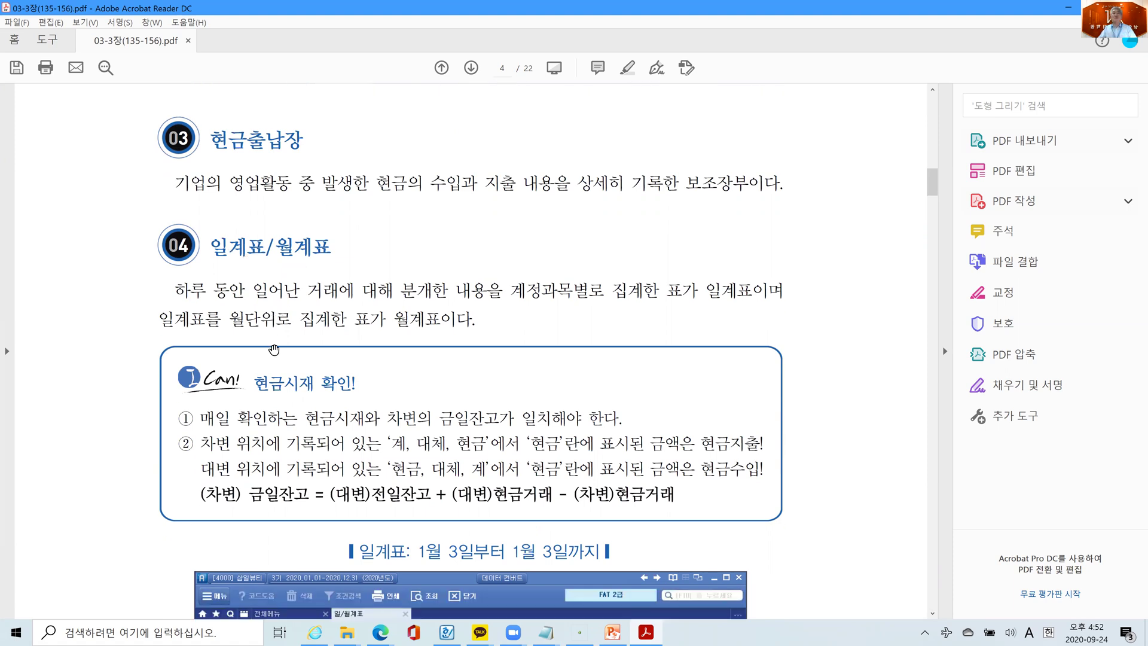
pyautogui.scroll(-5, 273, 349)
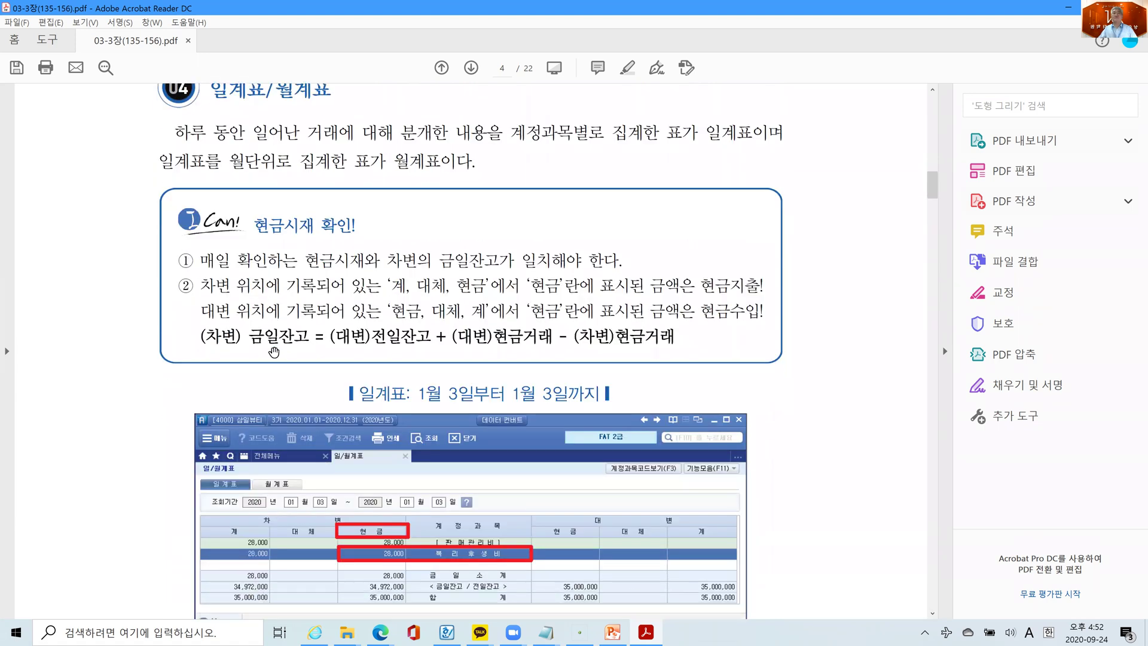
pyautogui.scroll(-6, 274, 352)
pyautogui.scroll(8, 274, 352)
pyautogui.scroll(-7, 273, 349)
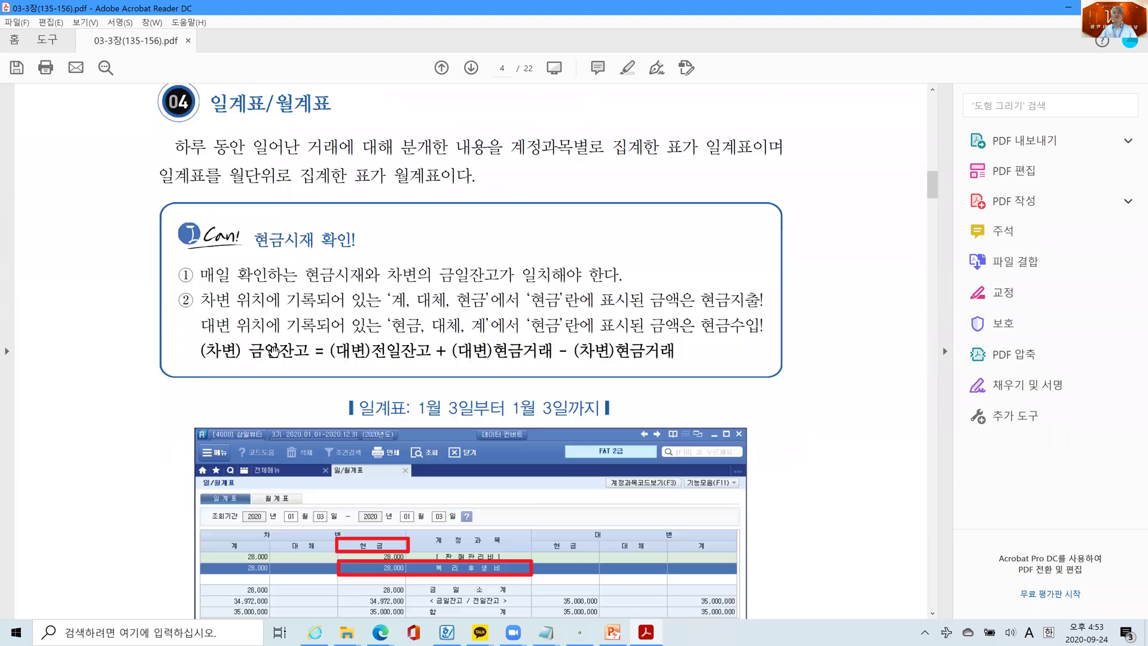
pyautogui.scroll(-4, 273, 350)
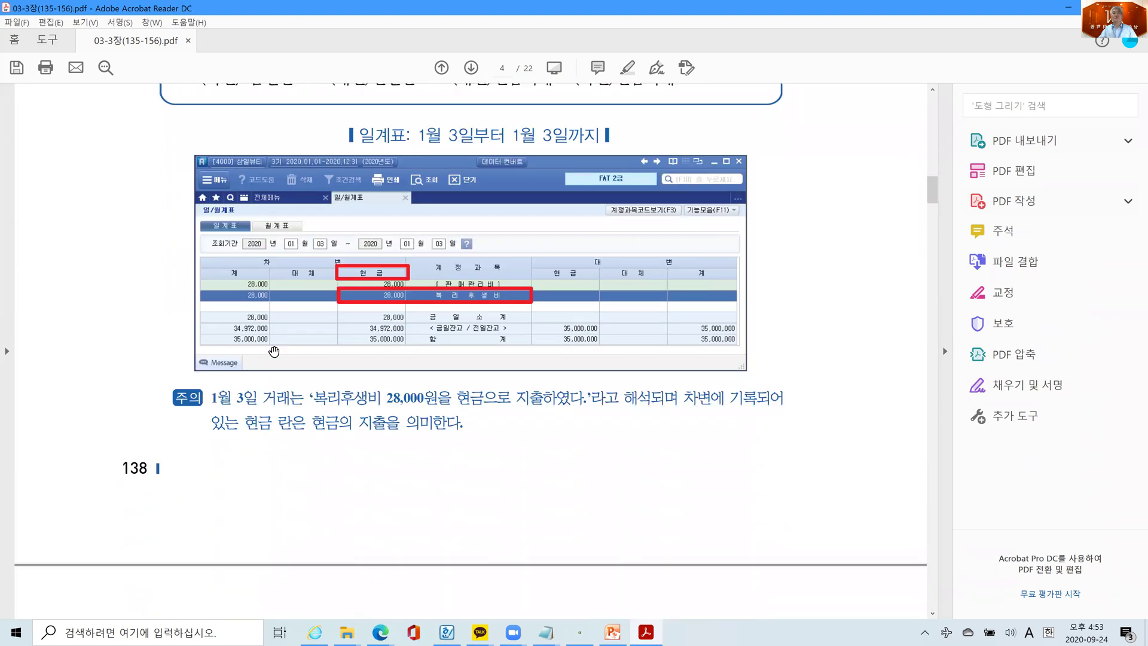
pyautogui.scroll(-8, 233, 424)
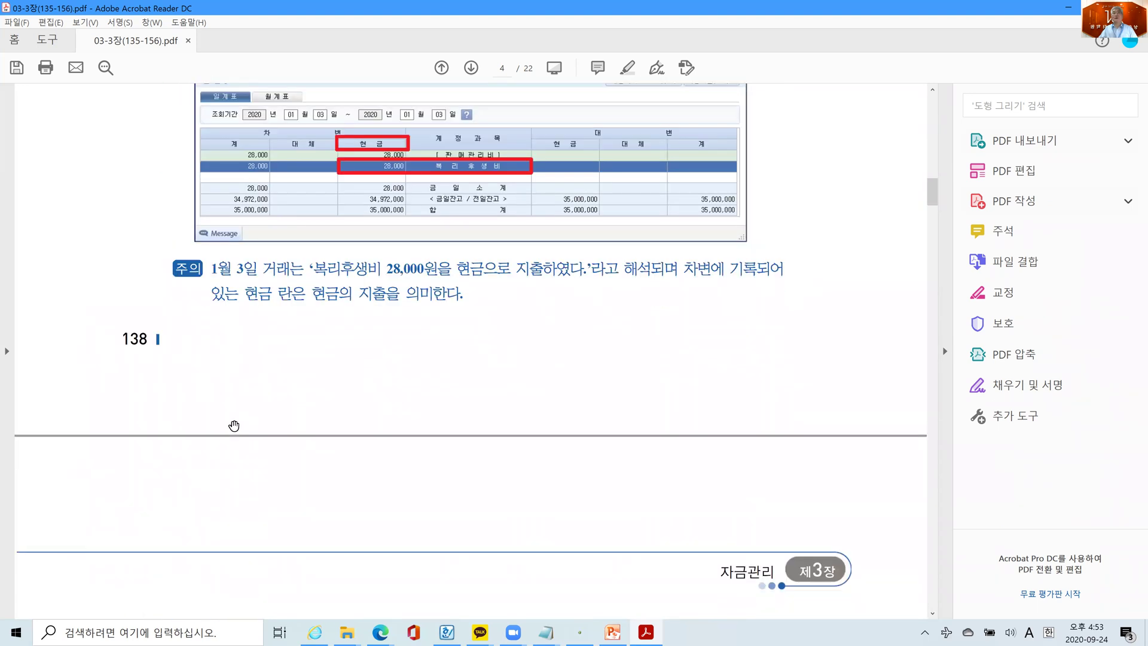
pyautogui.scroll(-8, 233, 425)
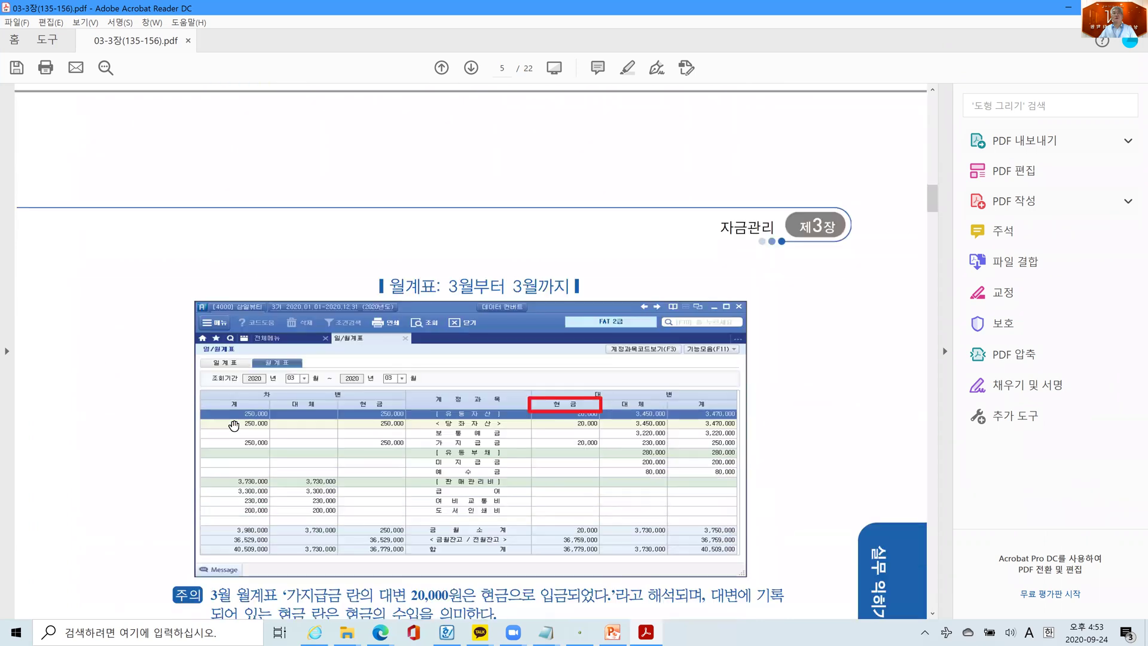
pyautogui.scroll(-2, 234, 426)
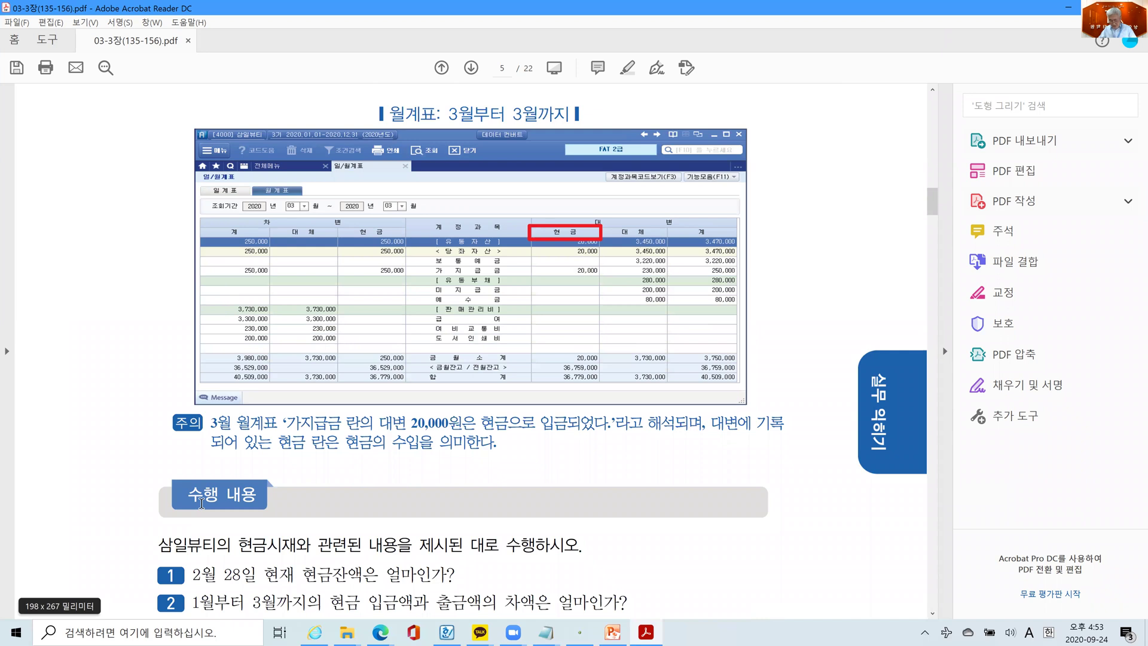
pyautogui.scroll(-2, 200, 503)
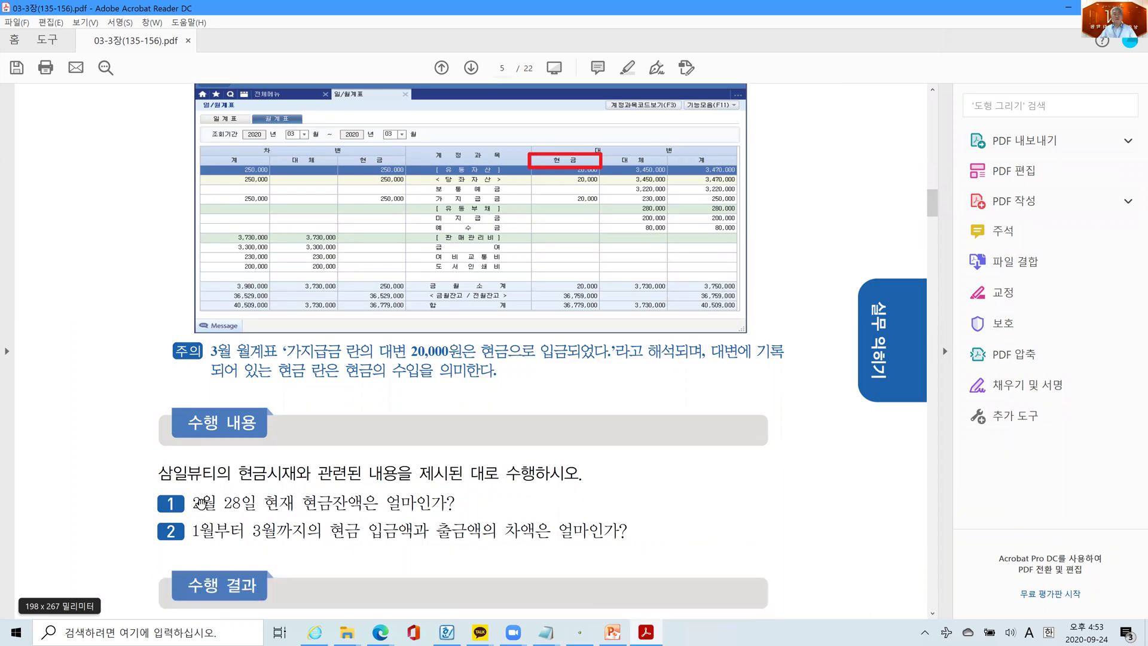